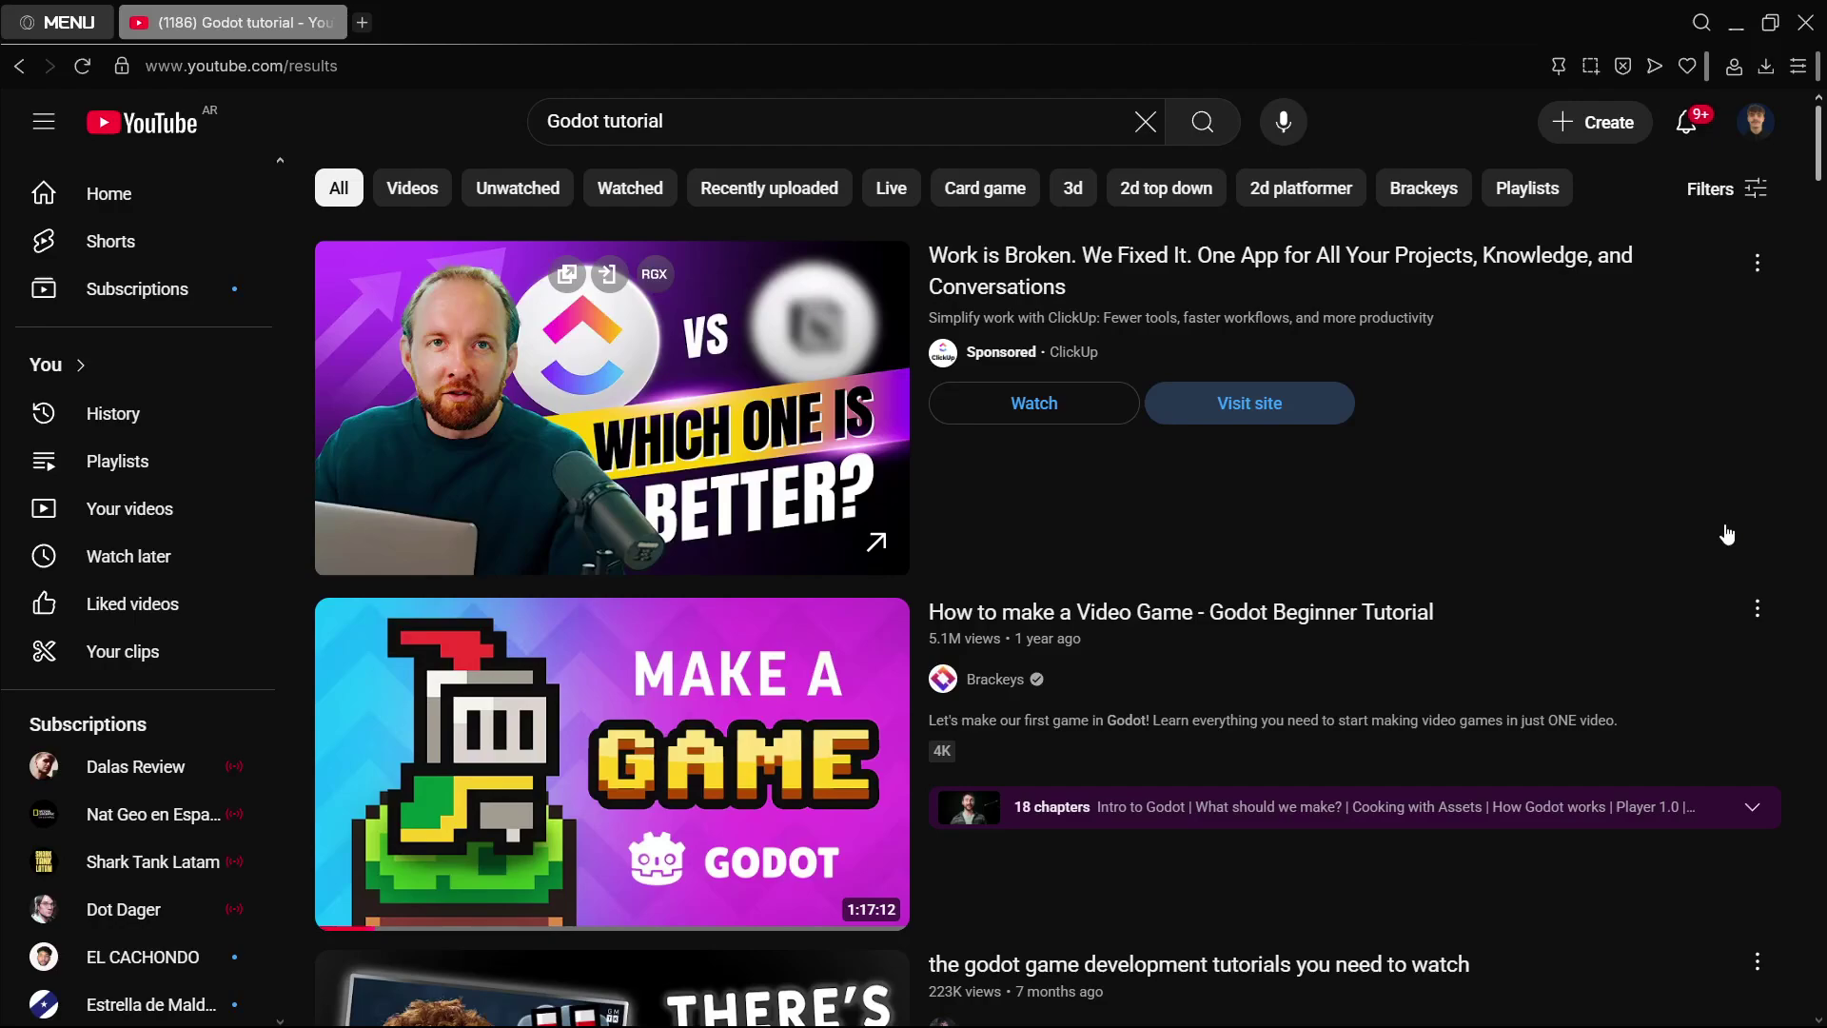
- Show level_3 in the 2D view, then zoom and recentre on its platforms, player and label
{"action": "scroll", "coordinate": [1727, 535], "scroll_direction": "down", "scroll_amount": 9}
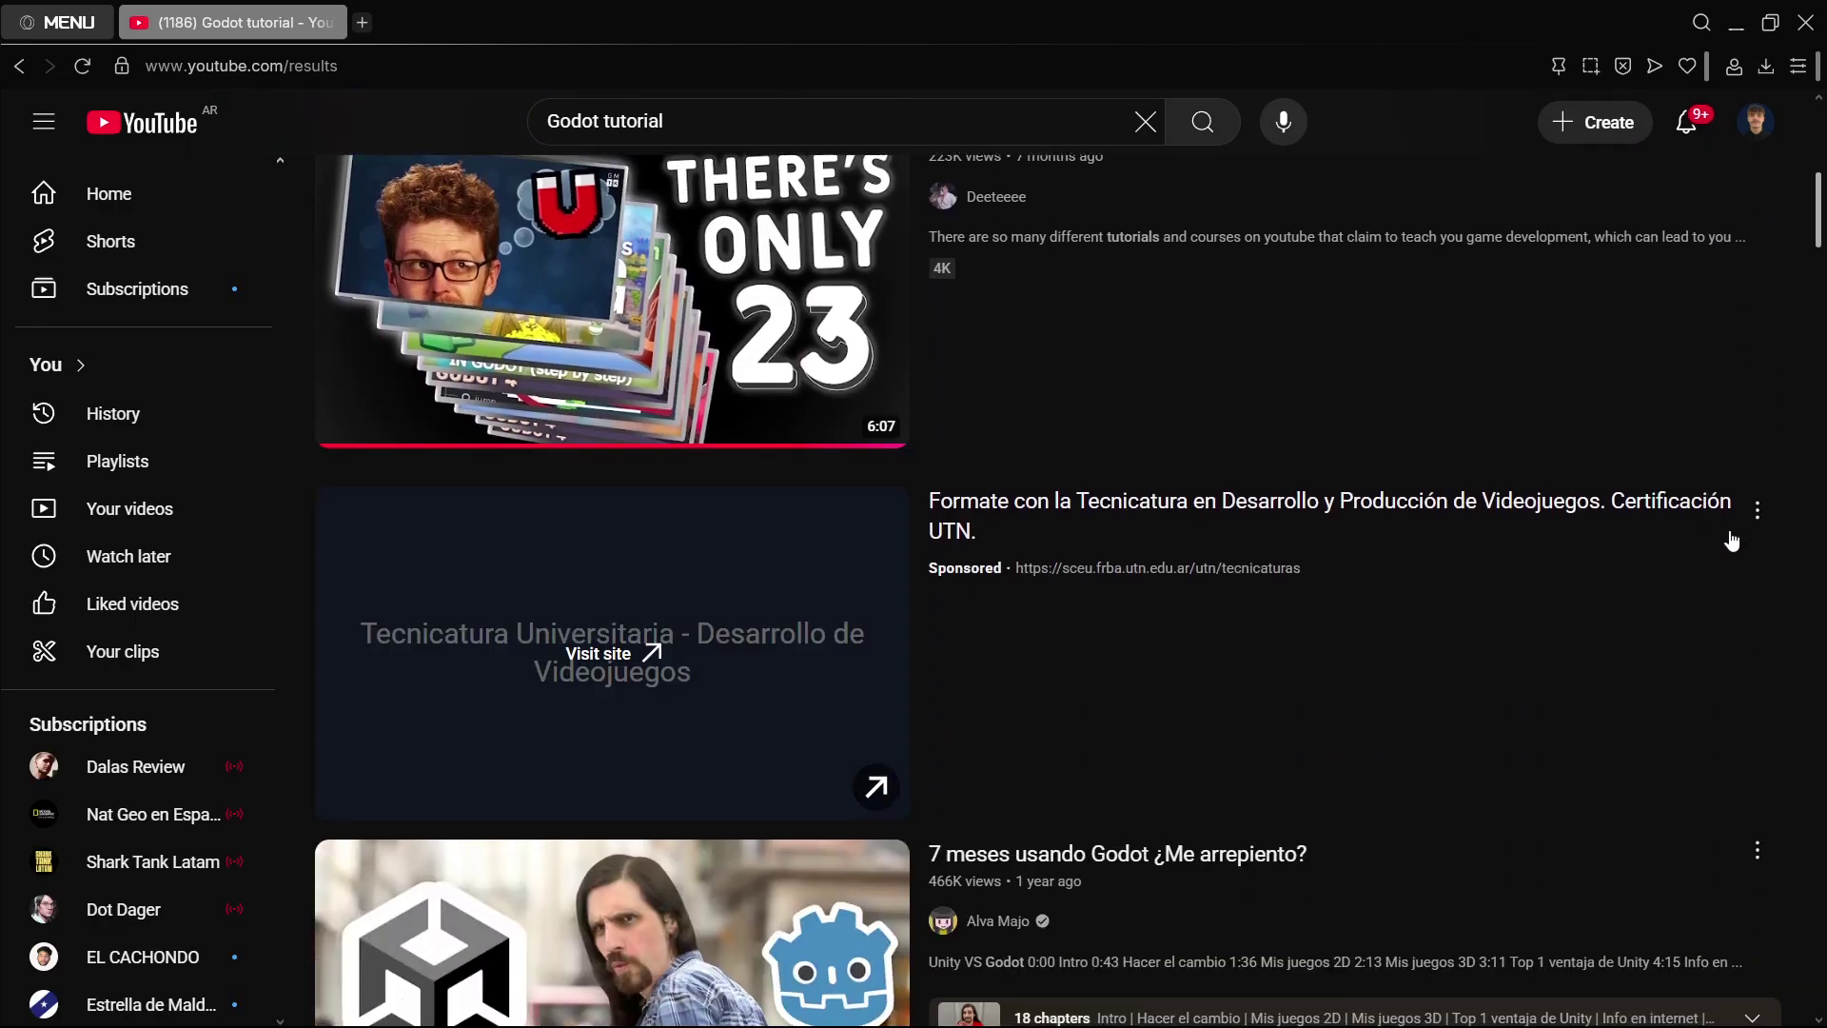
{"action": "scroll", "coordinate": [1728, 523], "scroll_direction": "down", "scroll_amount": 20}
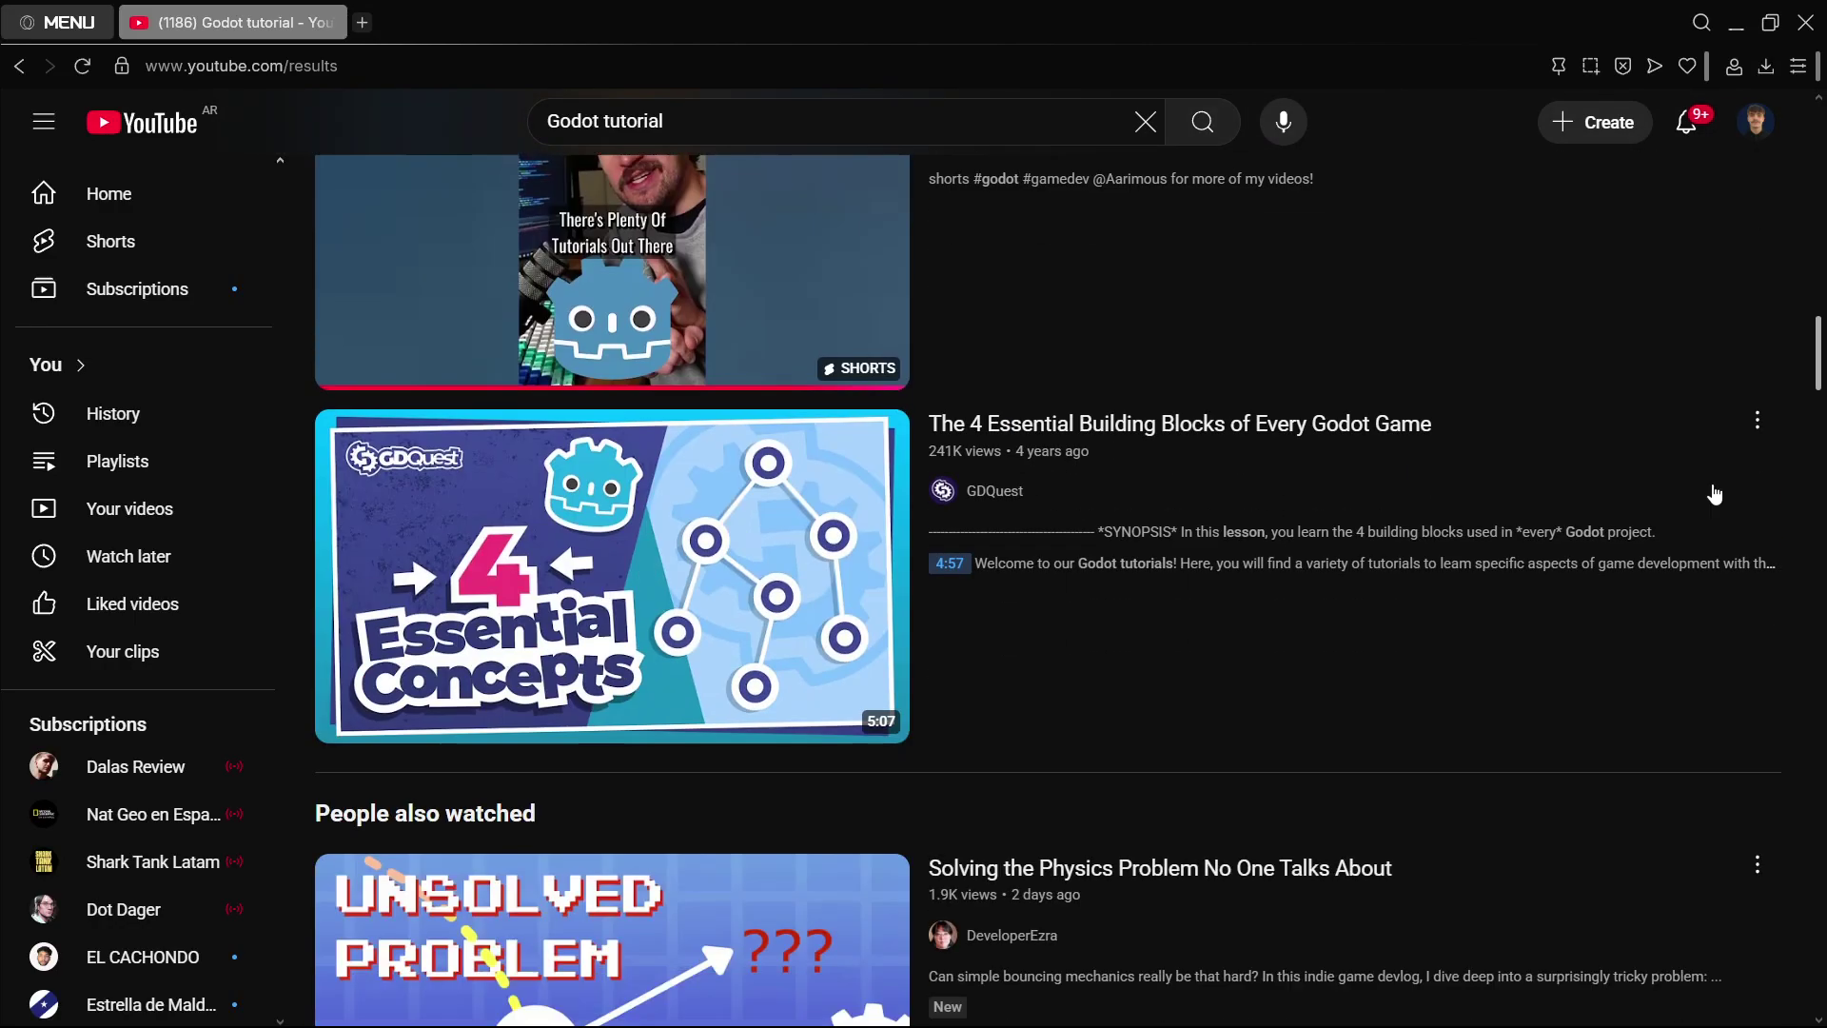
{"action": "scroll", "coordinate": [1718, 505], "scroll_direction": "down", "scroll_amount": 1}
{"action": "scroll", "coordinate": [1727, 524], "scroll_direction": "up", "scroll_amount": 20}
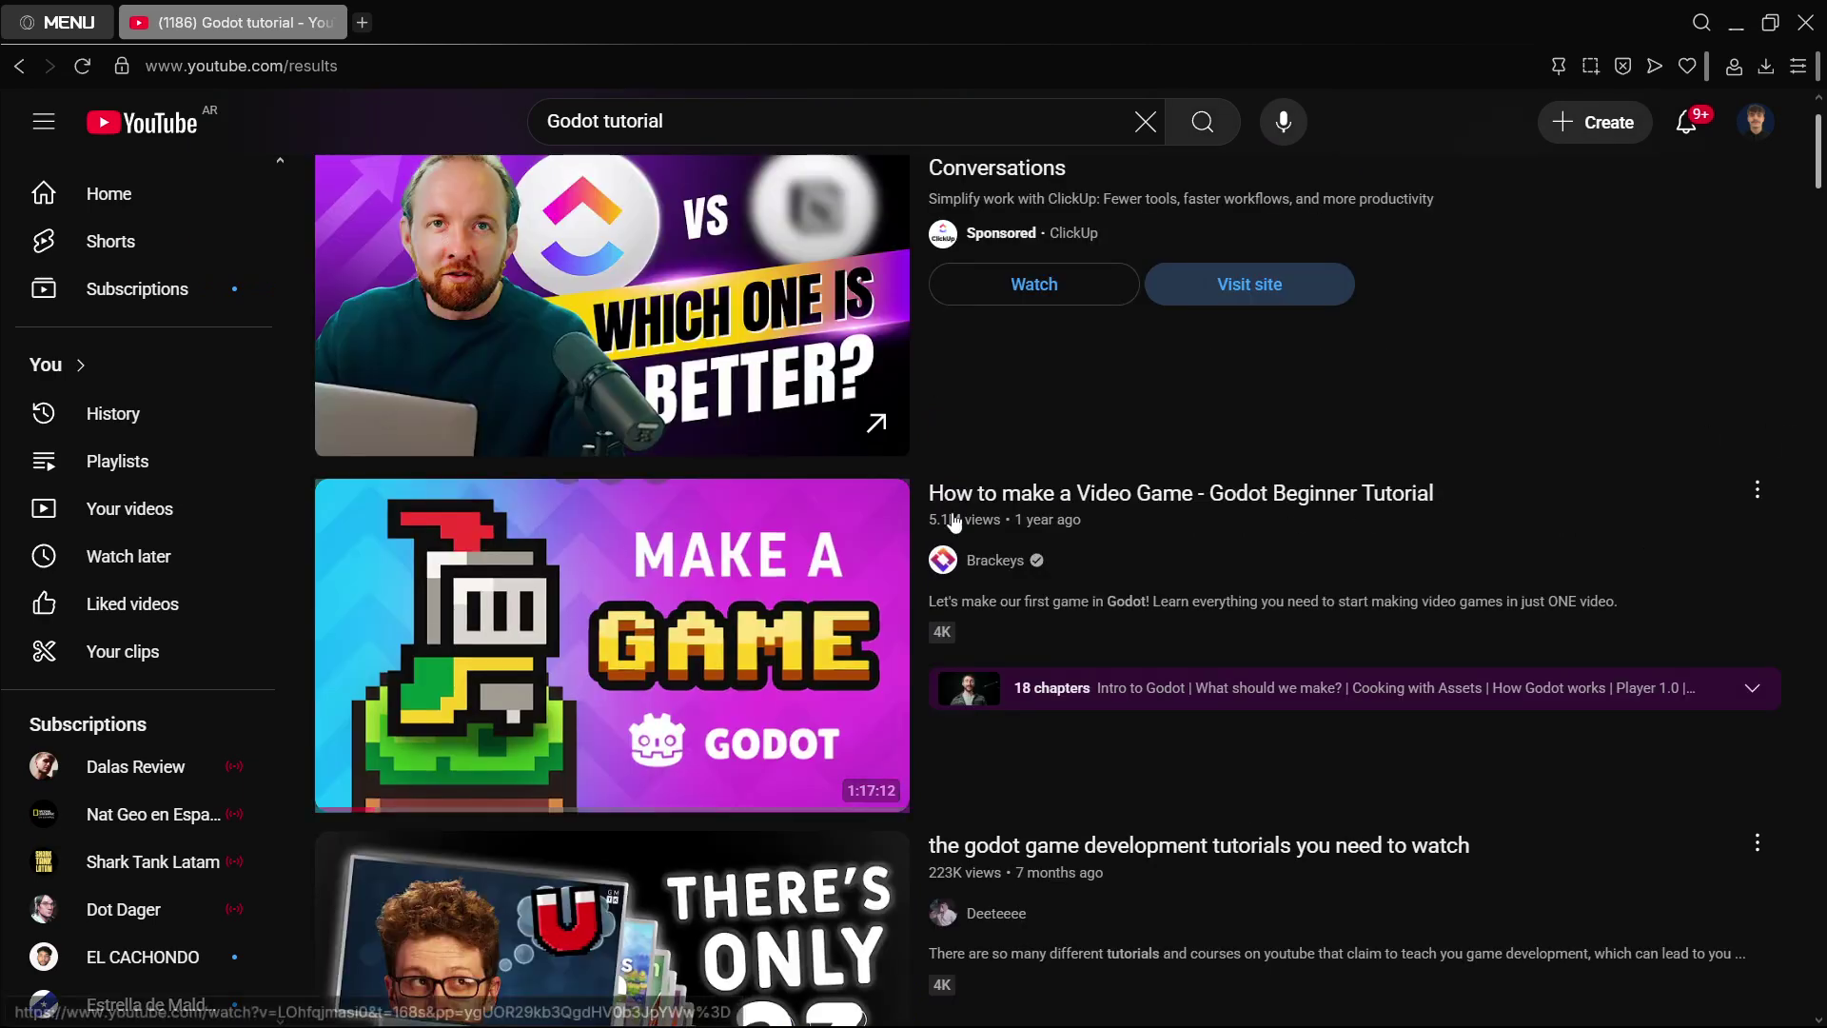
{"action": "mouse_move", "coordinate": [850, 578]}
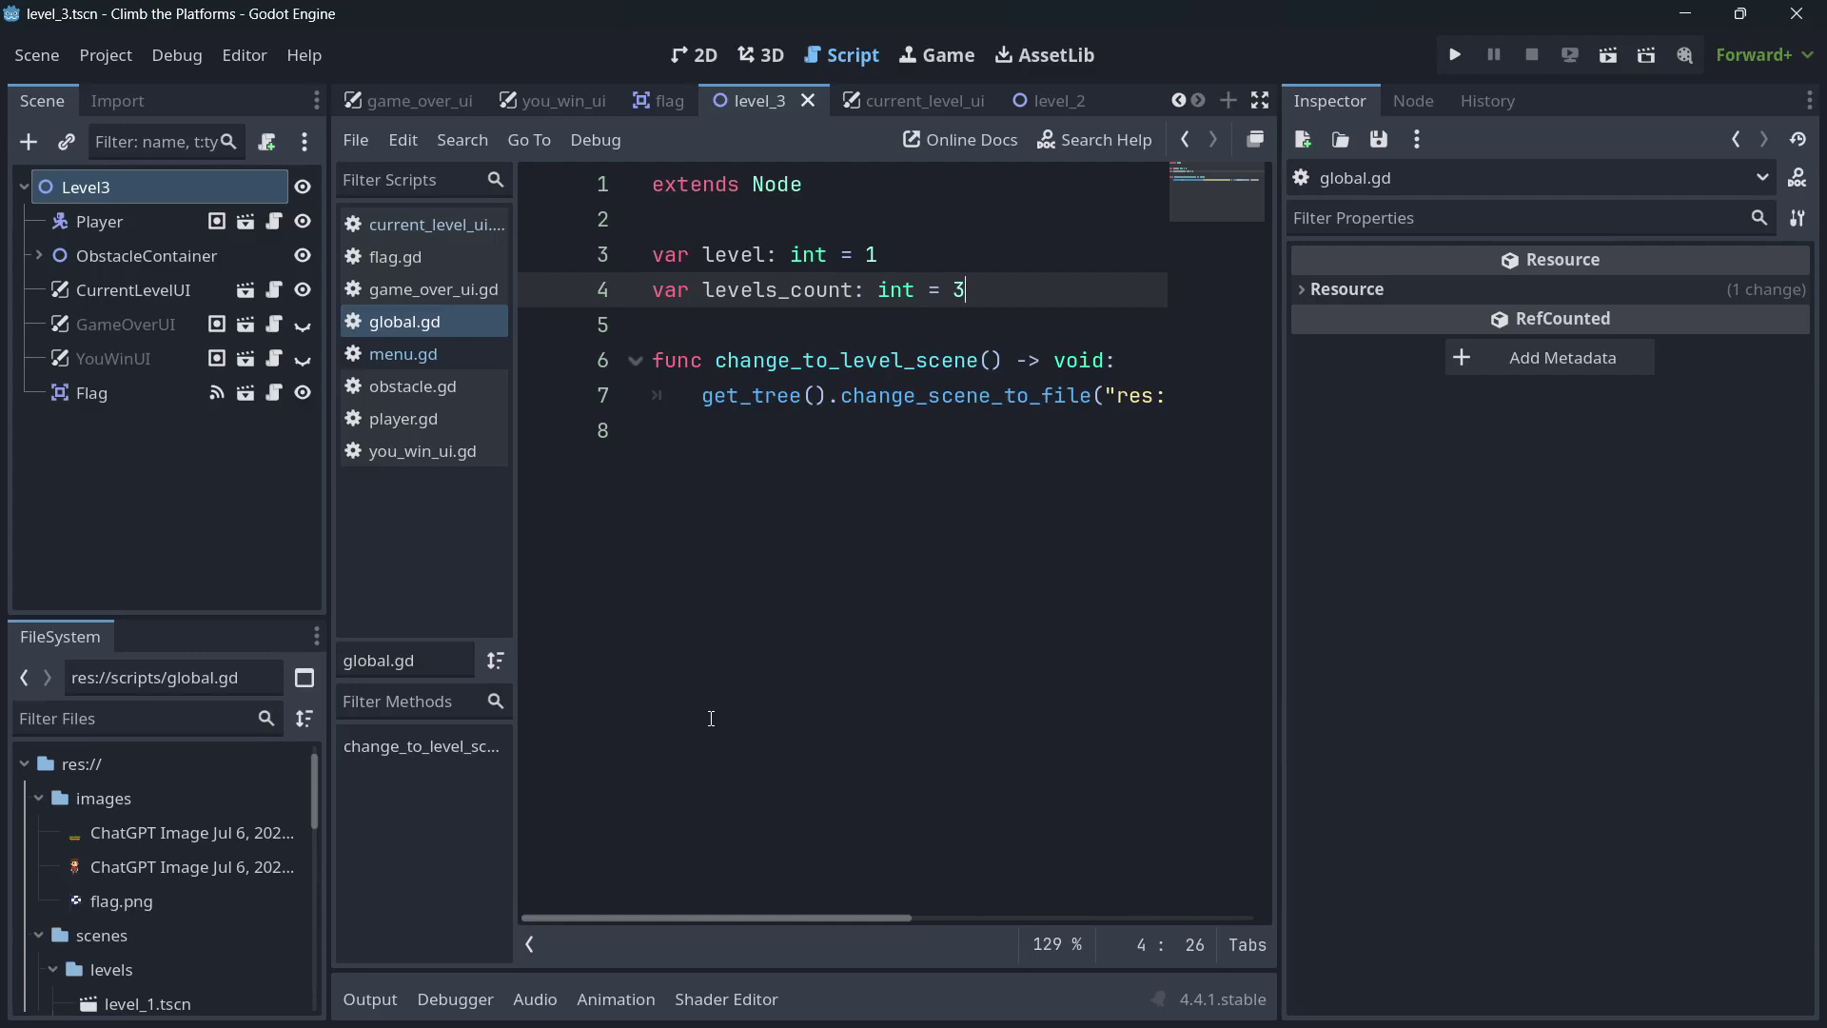
{"action": "left_click", "coordinate": [689, 55]}
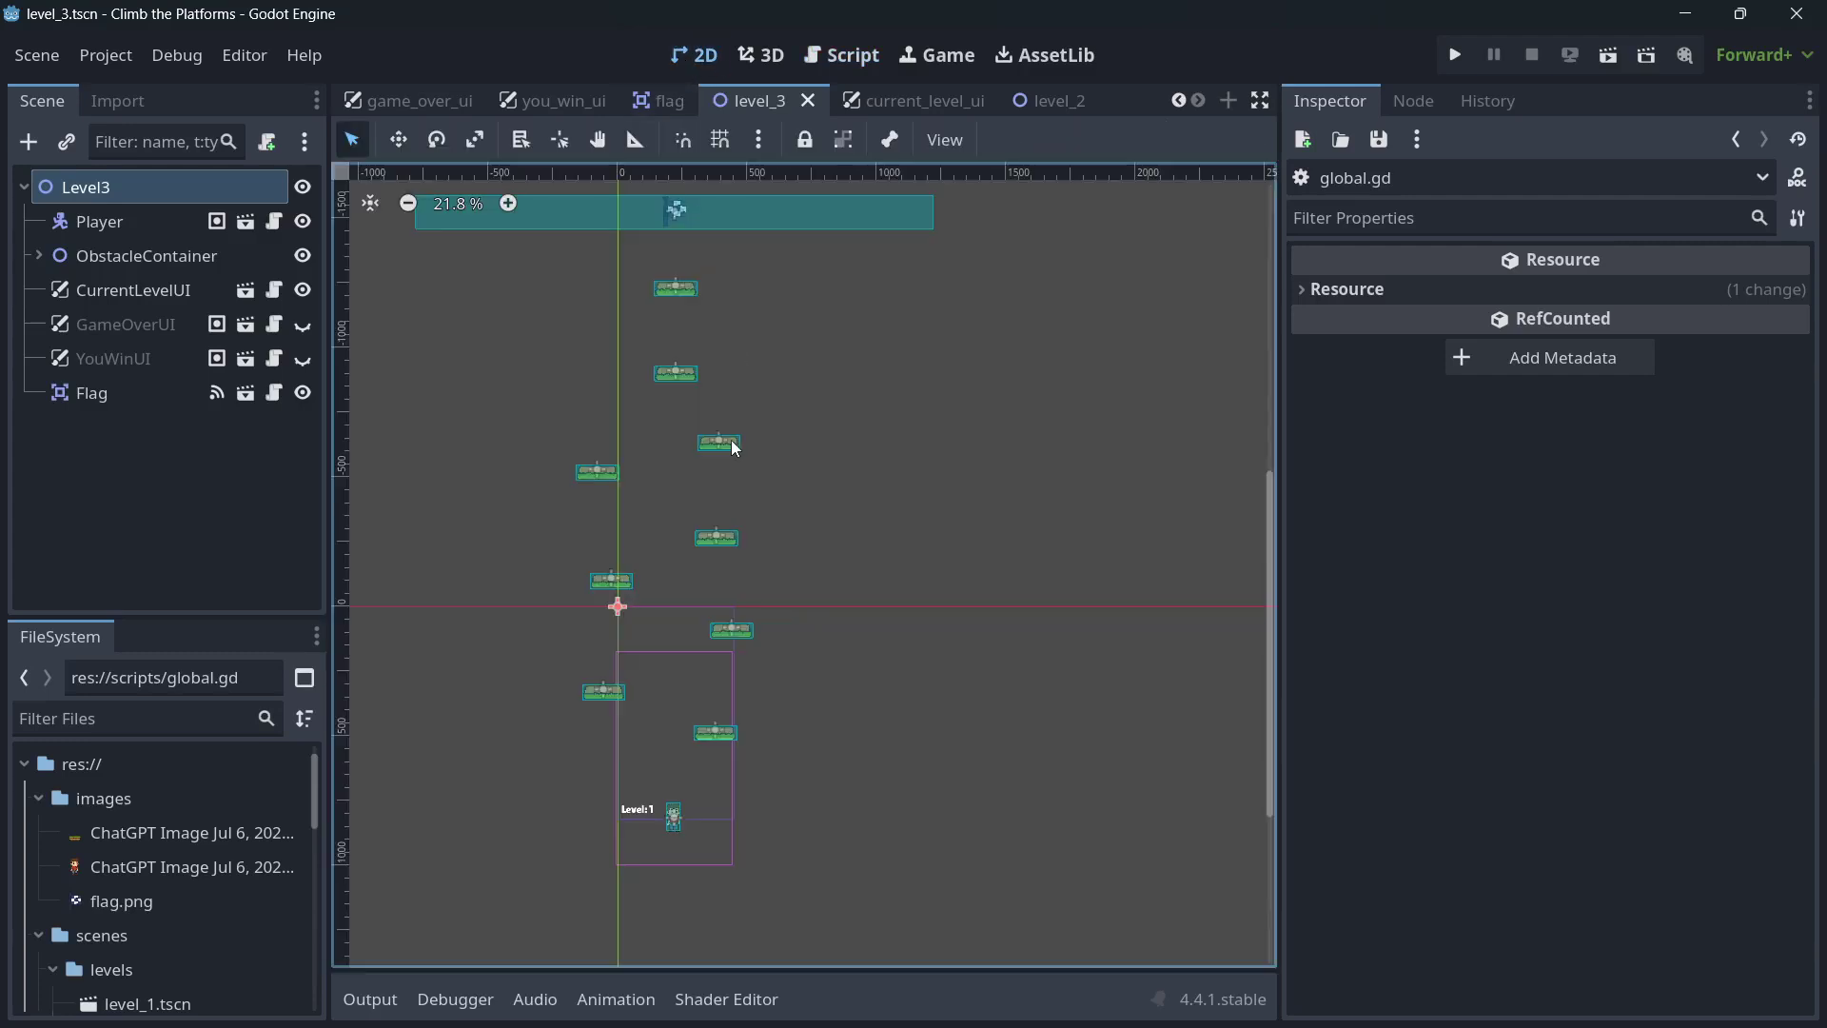
{"action": "scroll", "coordinate": [657, 542], "scroll_direction": "up", "scroll_amount": 4}
{"action": "middle_click_drag", "start_coordinate": [551, 606], "coordinate": [625, 627]}
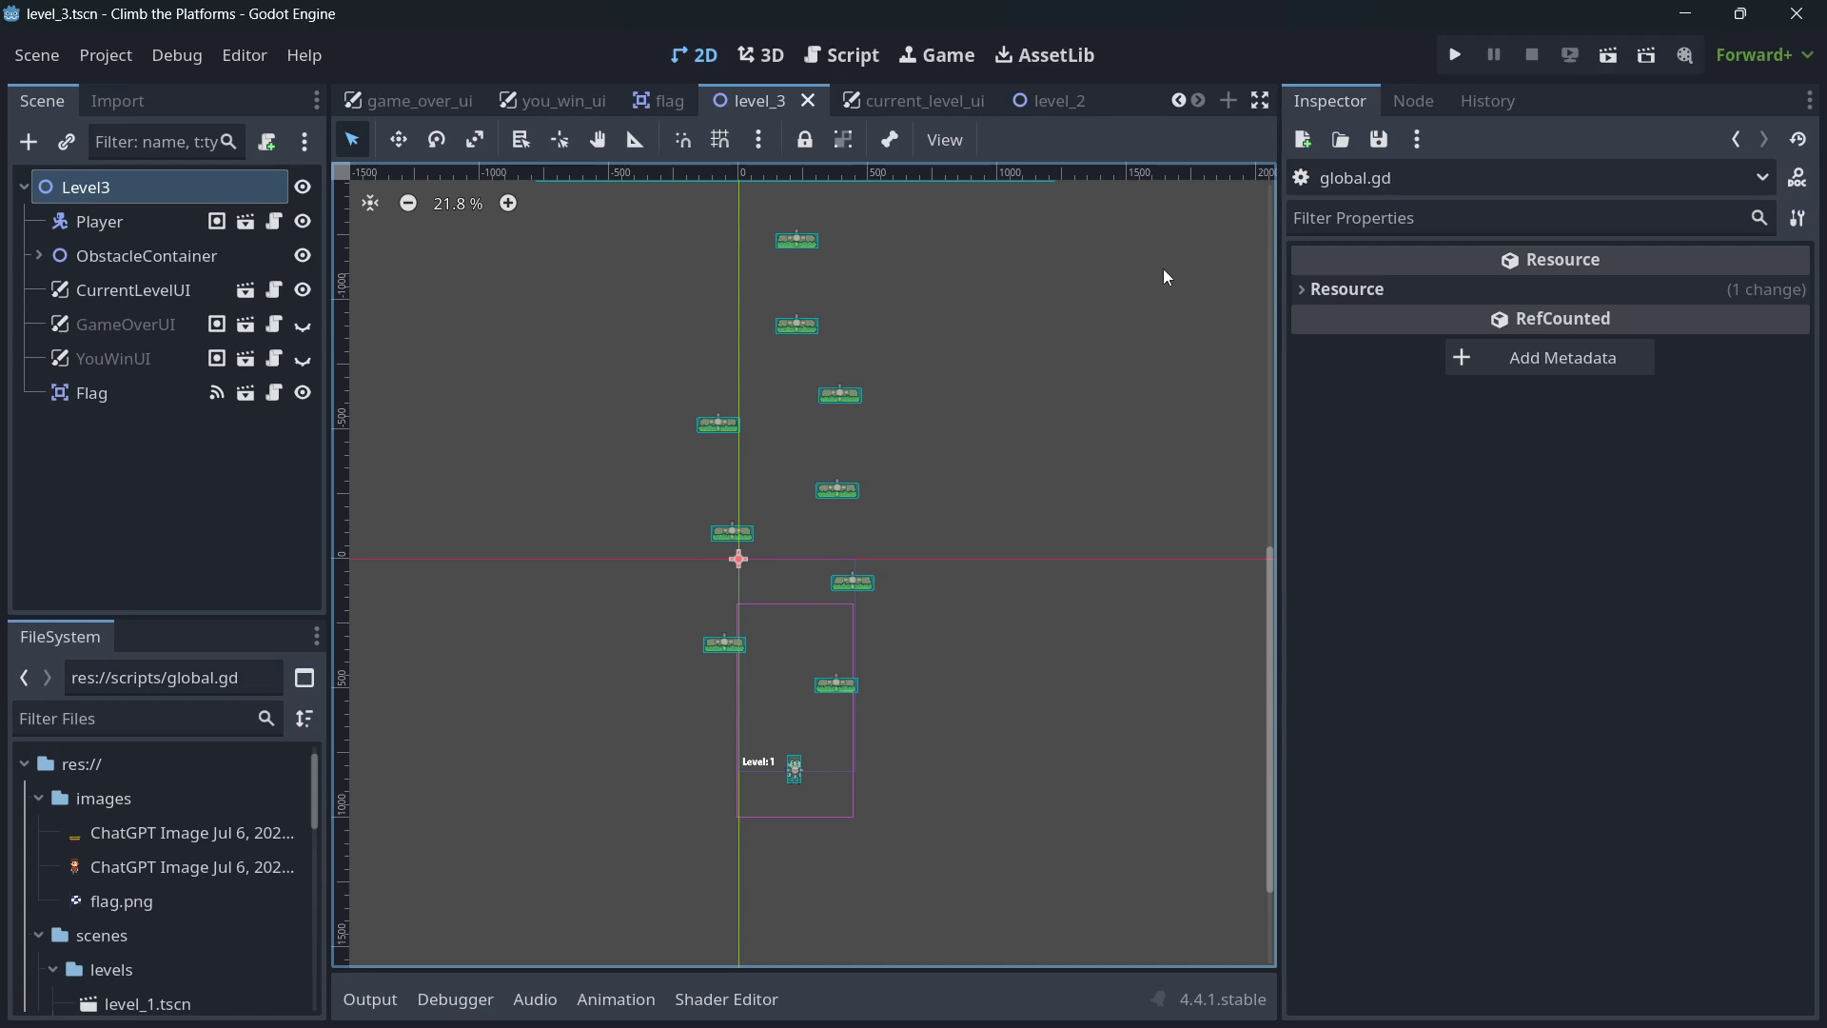
- Run the project, clear Level 1 into Level 2, then close the game window
{"action": "left_click", "coordinate": [1454, 55]}
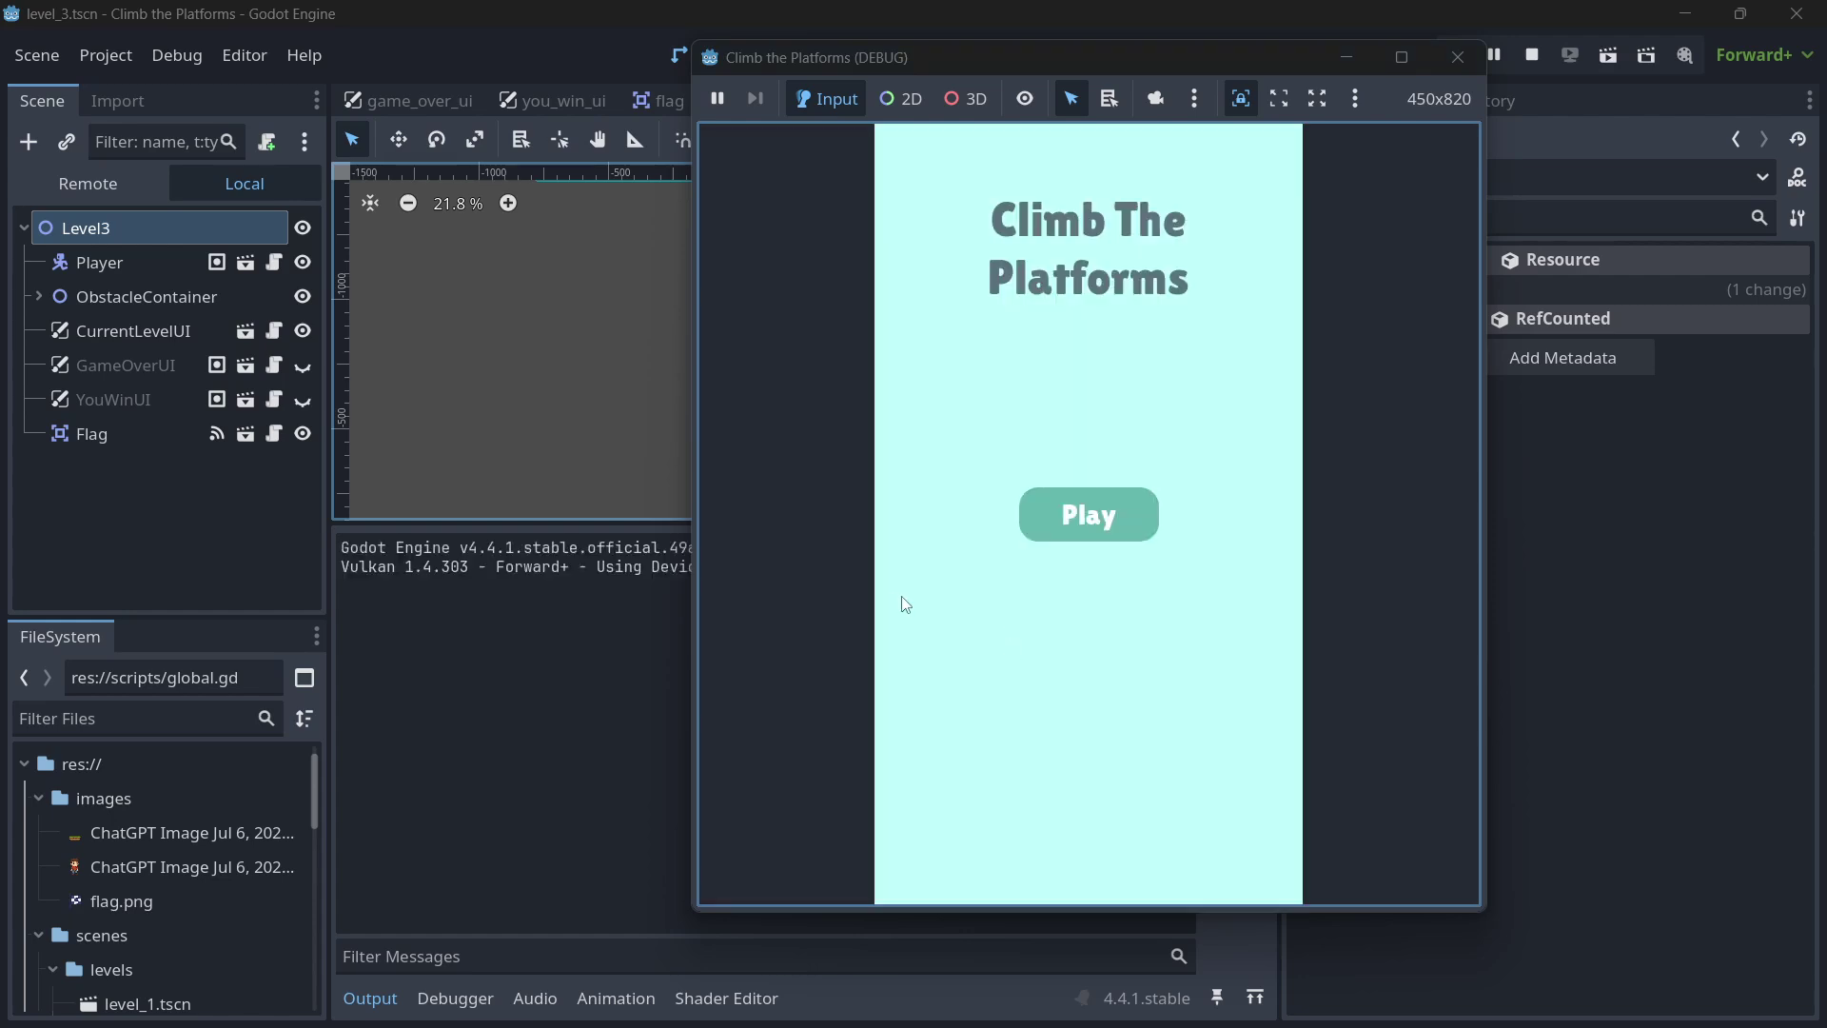
{"action": "left_click", "coordinate": [1085, 515]}
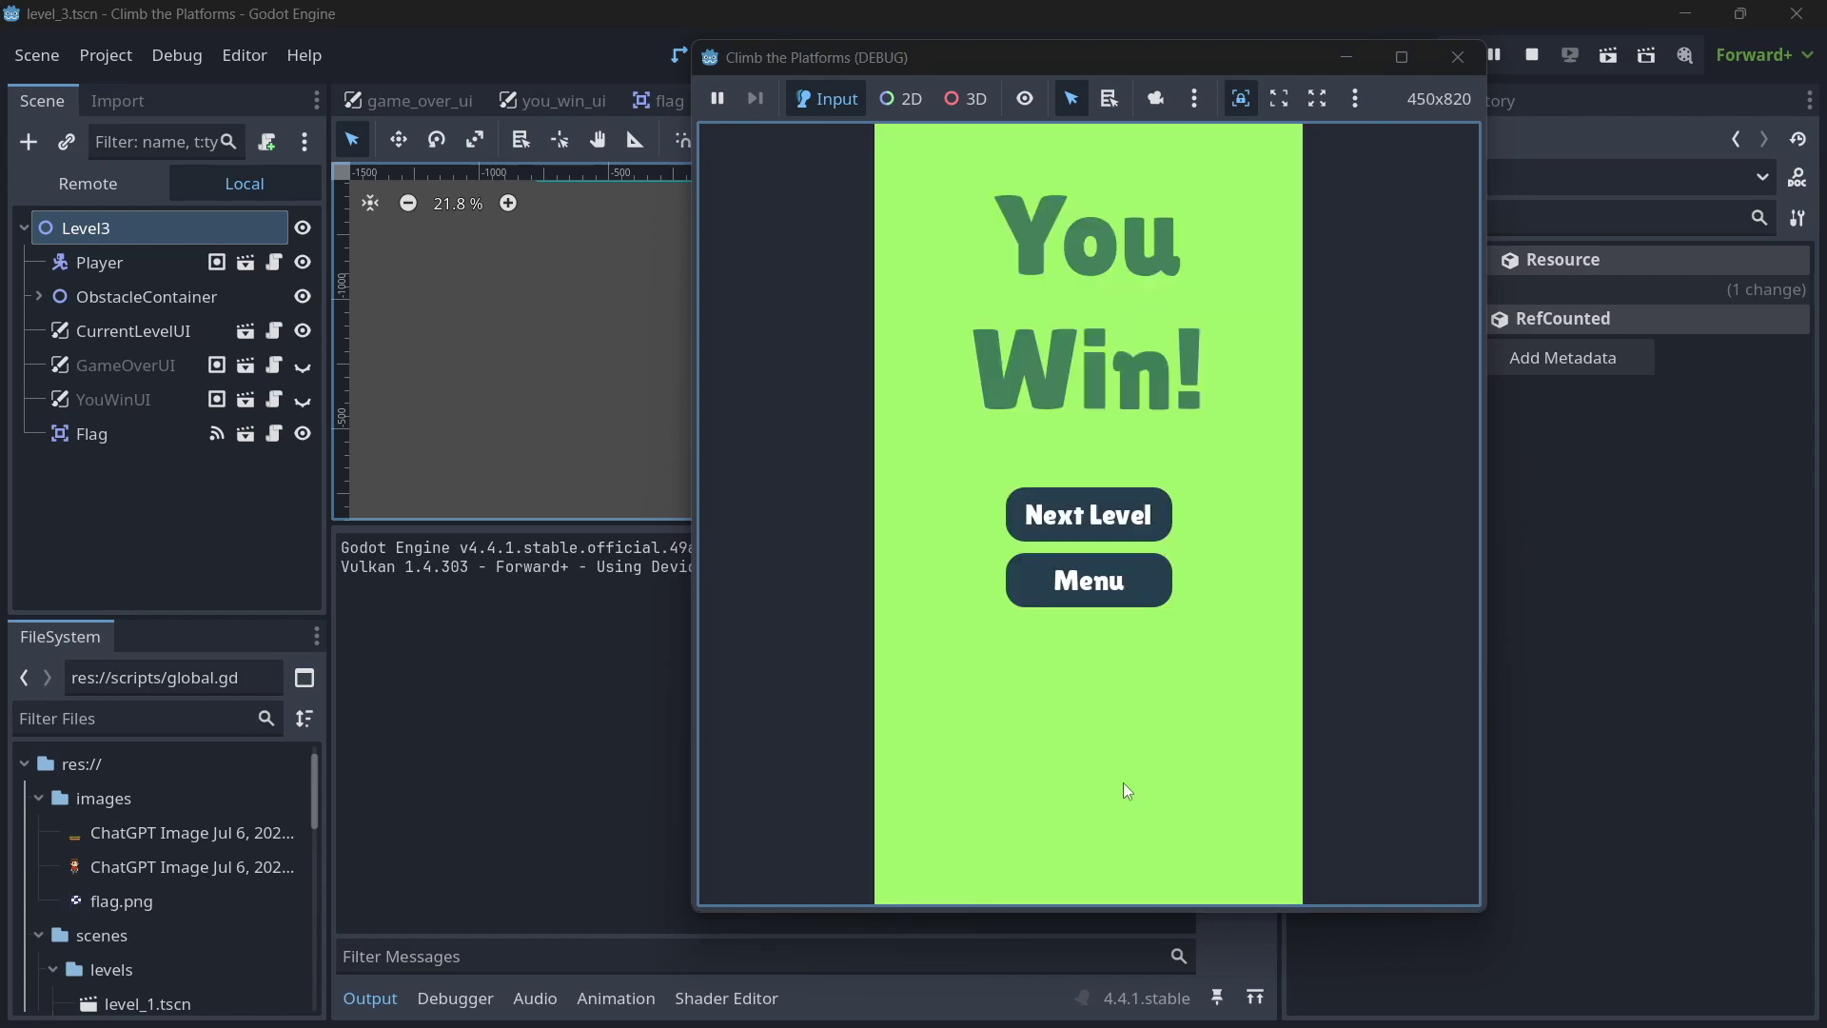
{"action": "left_click", "coordinate": [1104, 515]}
{"action": "left_click", "coordinate": [1457, 57]}
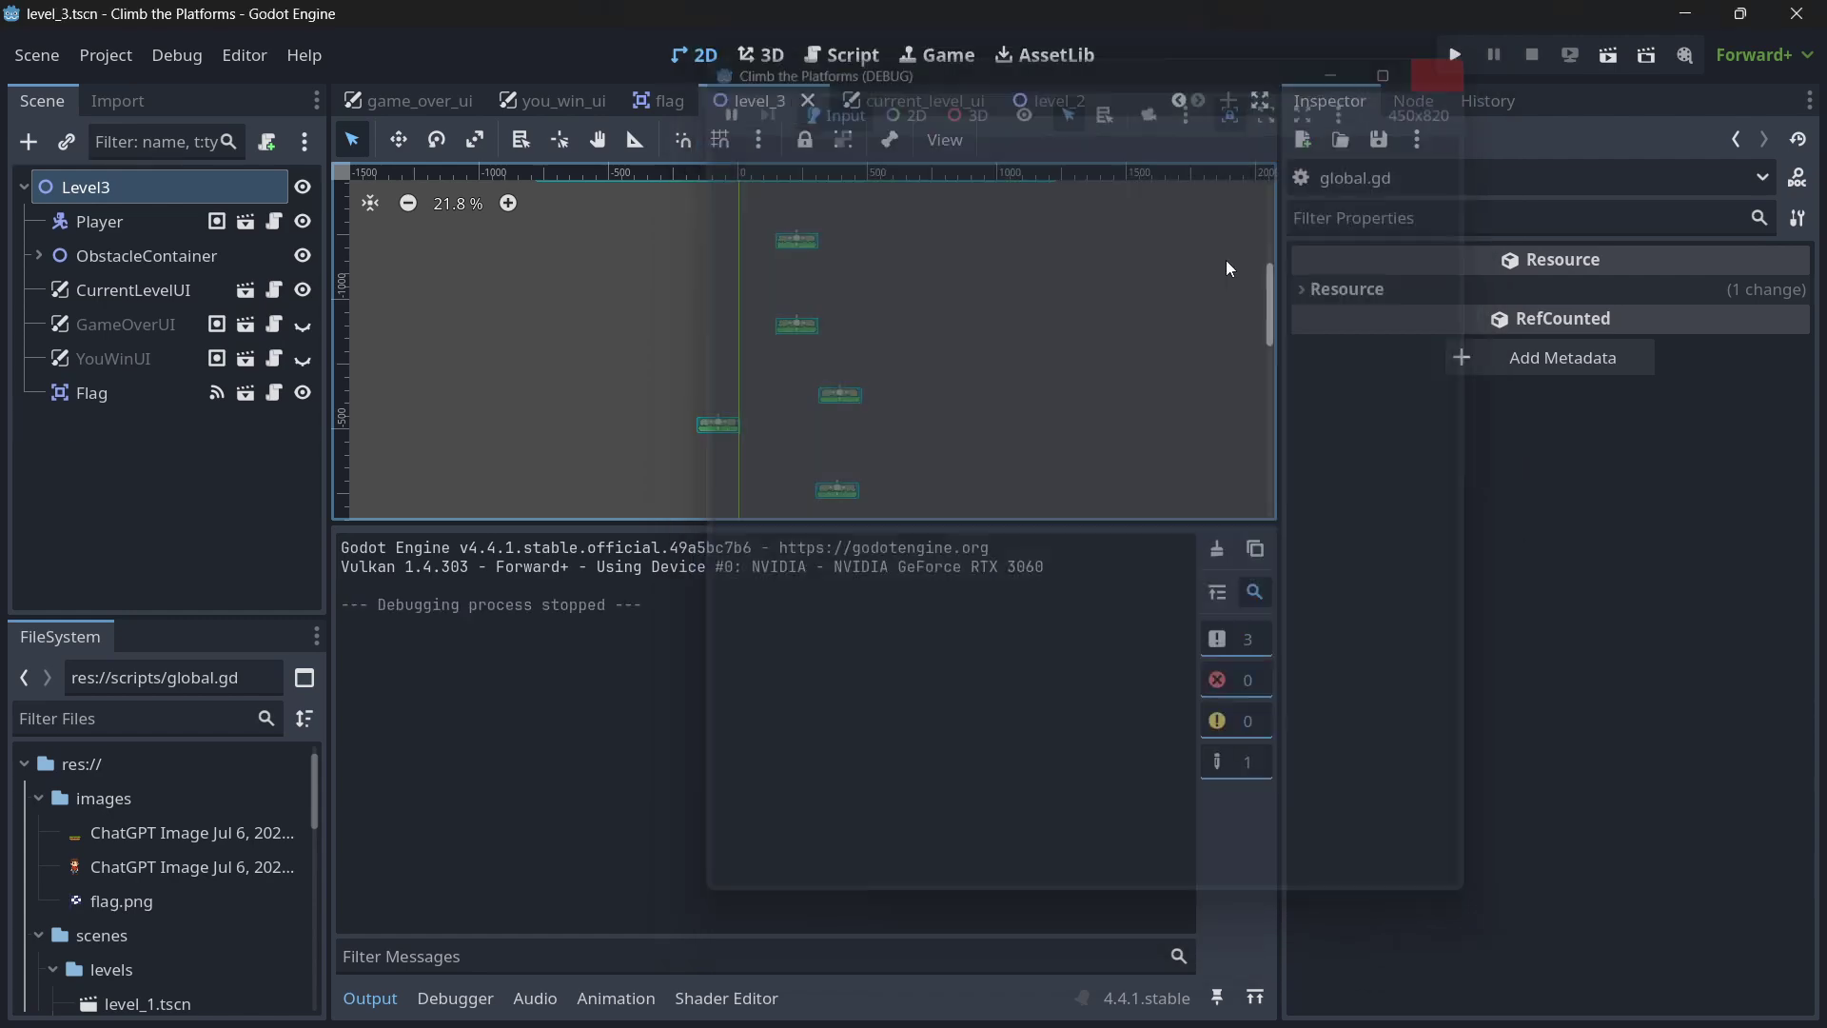
- Enlarge the 2D viewport, select the Level3 root, and switch to the level_2 scene
{"action": "left_click_drag", "start_coordinate": [773, 523], "coordinate": [773, 720]}
{"action": "scroll", "coordinate": [691, 529], "scroll_direction": "down", "scroll_amount": 2}
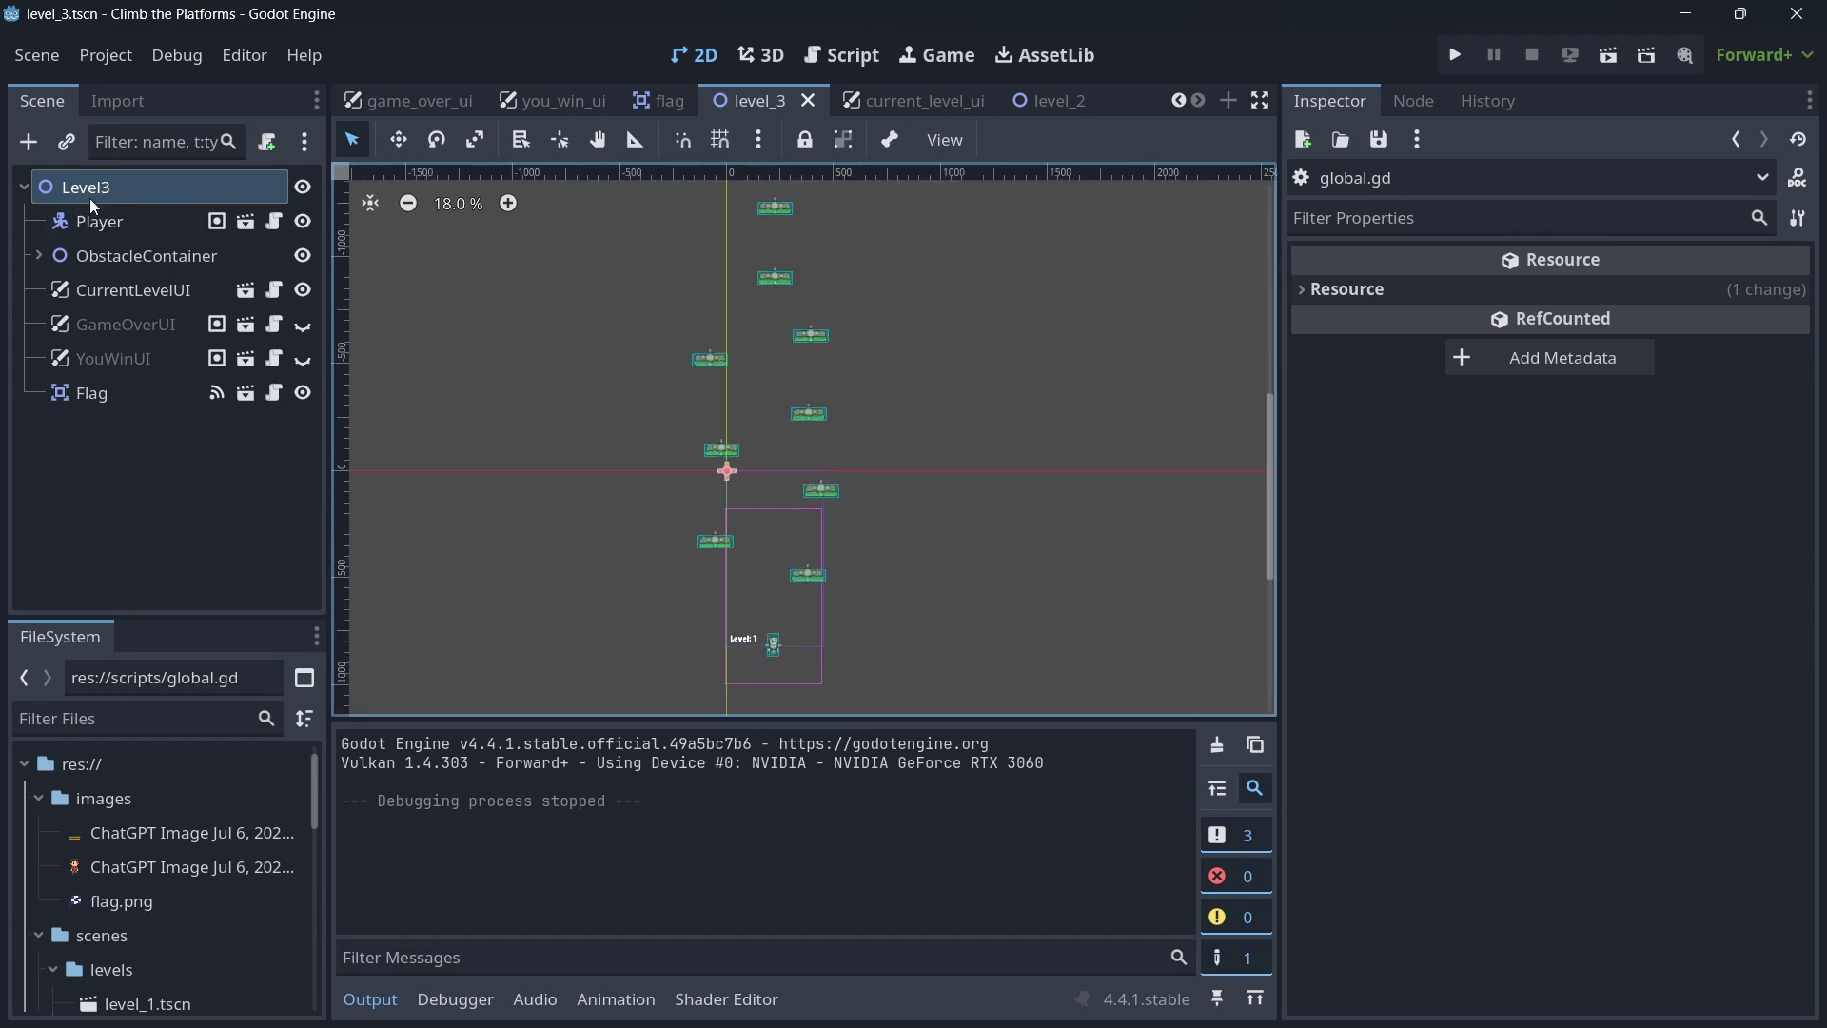
{"action": "left_click", "coordinate": [150, 555]}
{"action": "left_click", "coordinate": [129, 197]}
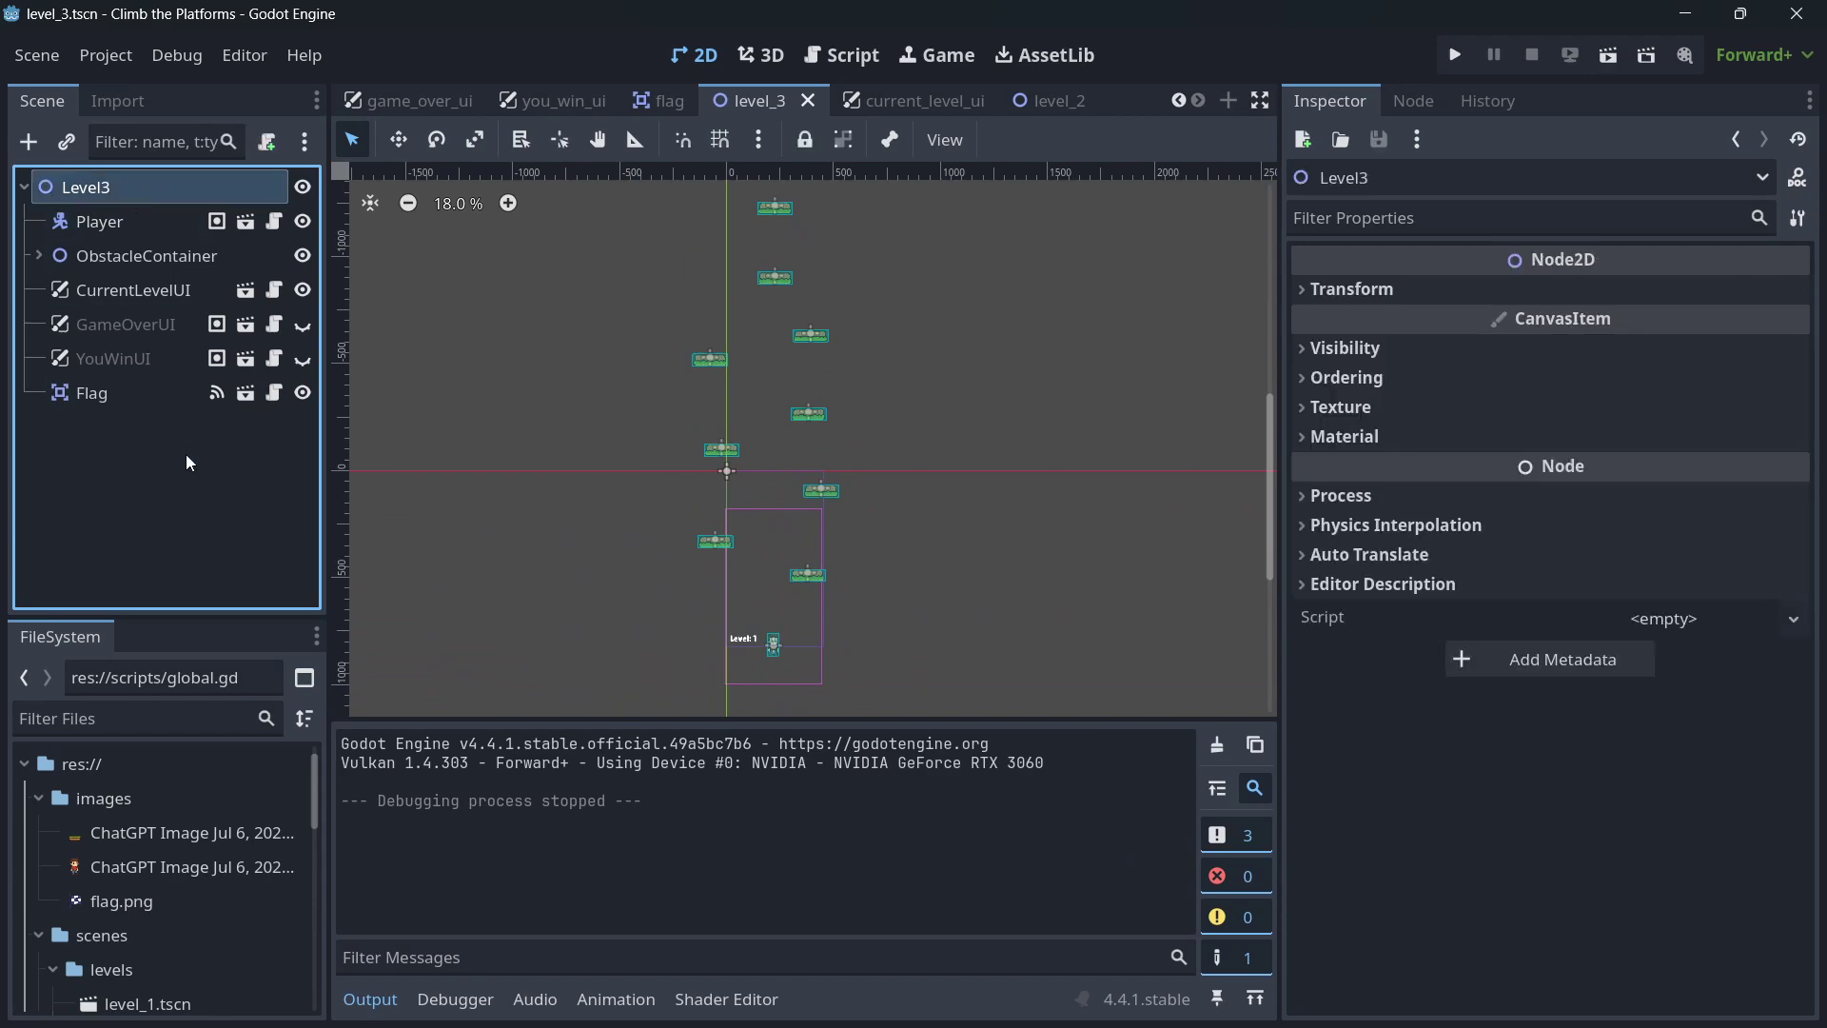
{"action": "left_click", "coordinate": [1036, 103]}
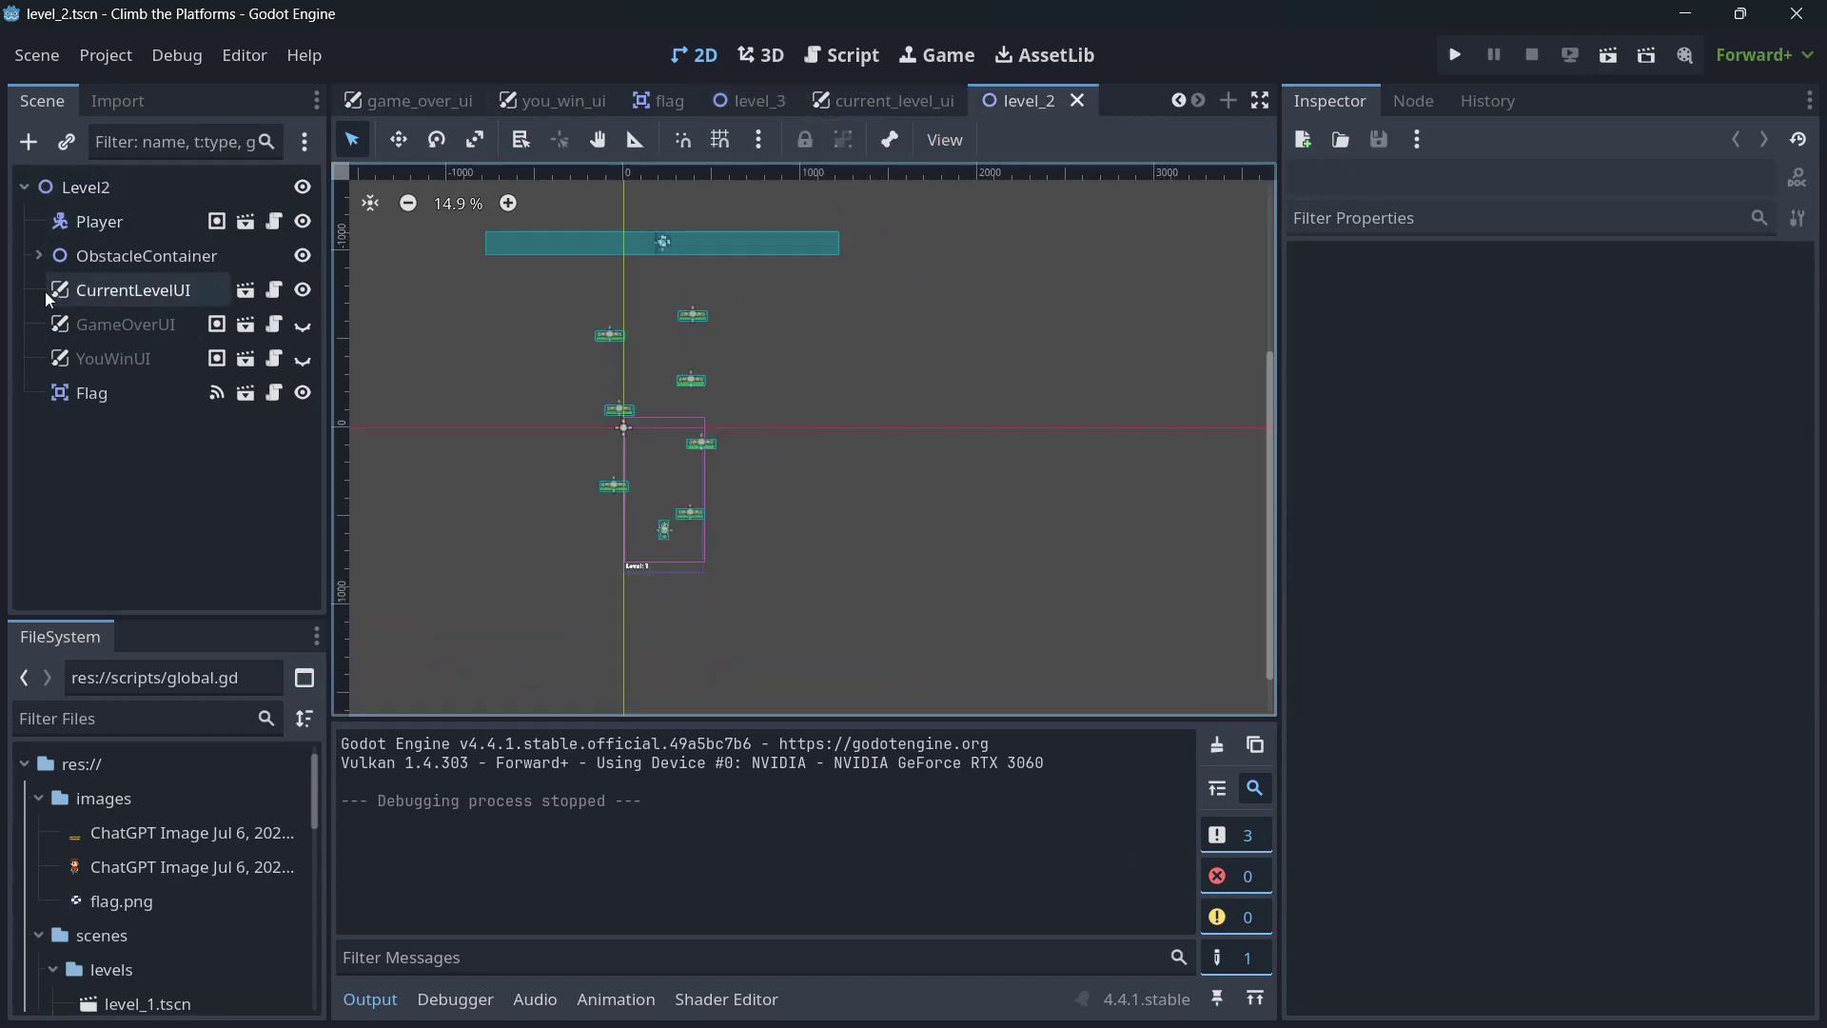
- Open level_1.tscn from the FileSystem and pan around its level
{"action": "scroll", "coordinate": [119, 807], "scroll_direction": "down", "scroll_amount": 1}
{"action": "scroll", "coordinate": [96, 942], "scroll_direction": "down", "scroll_amount": 1}
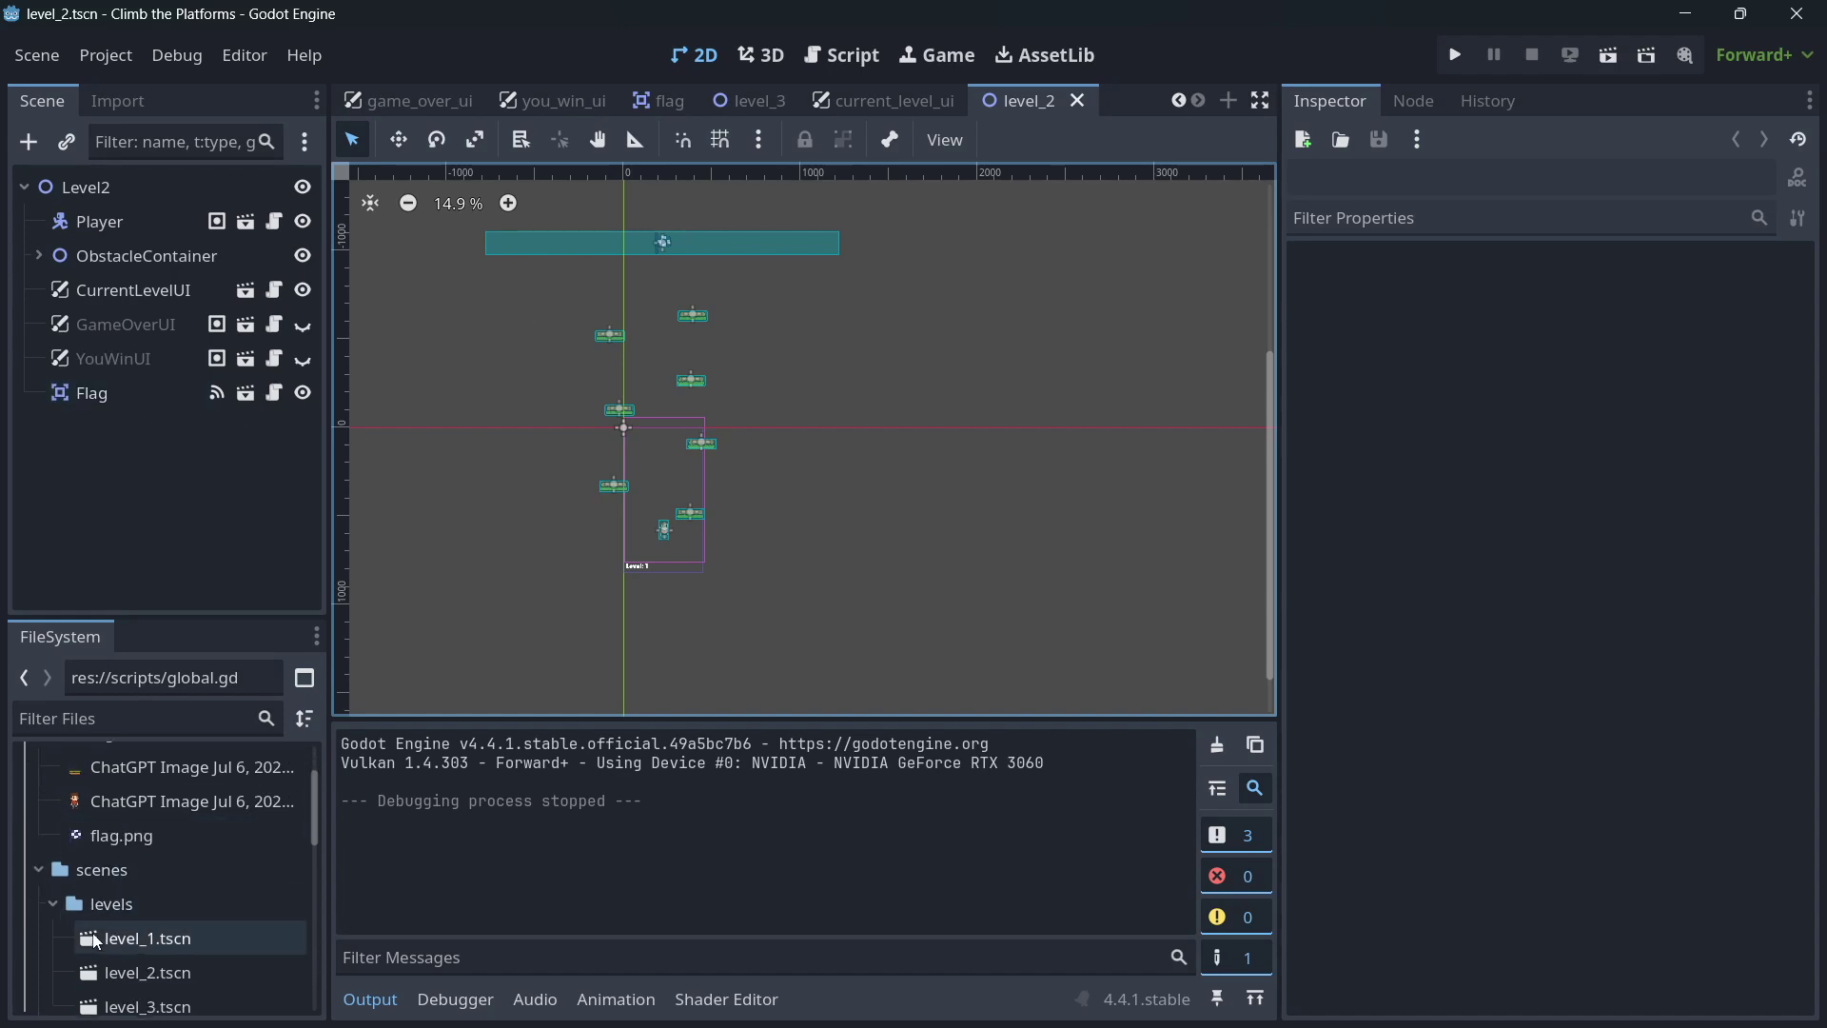
{"action": "double_click", "coordinate": [131, 940]}
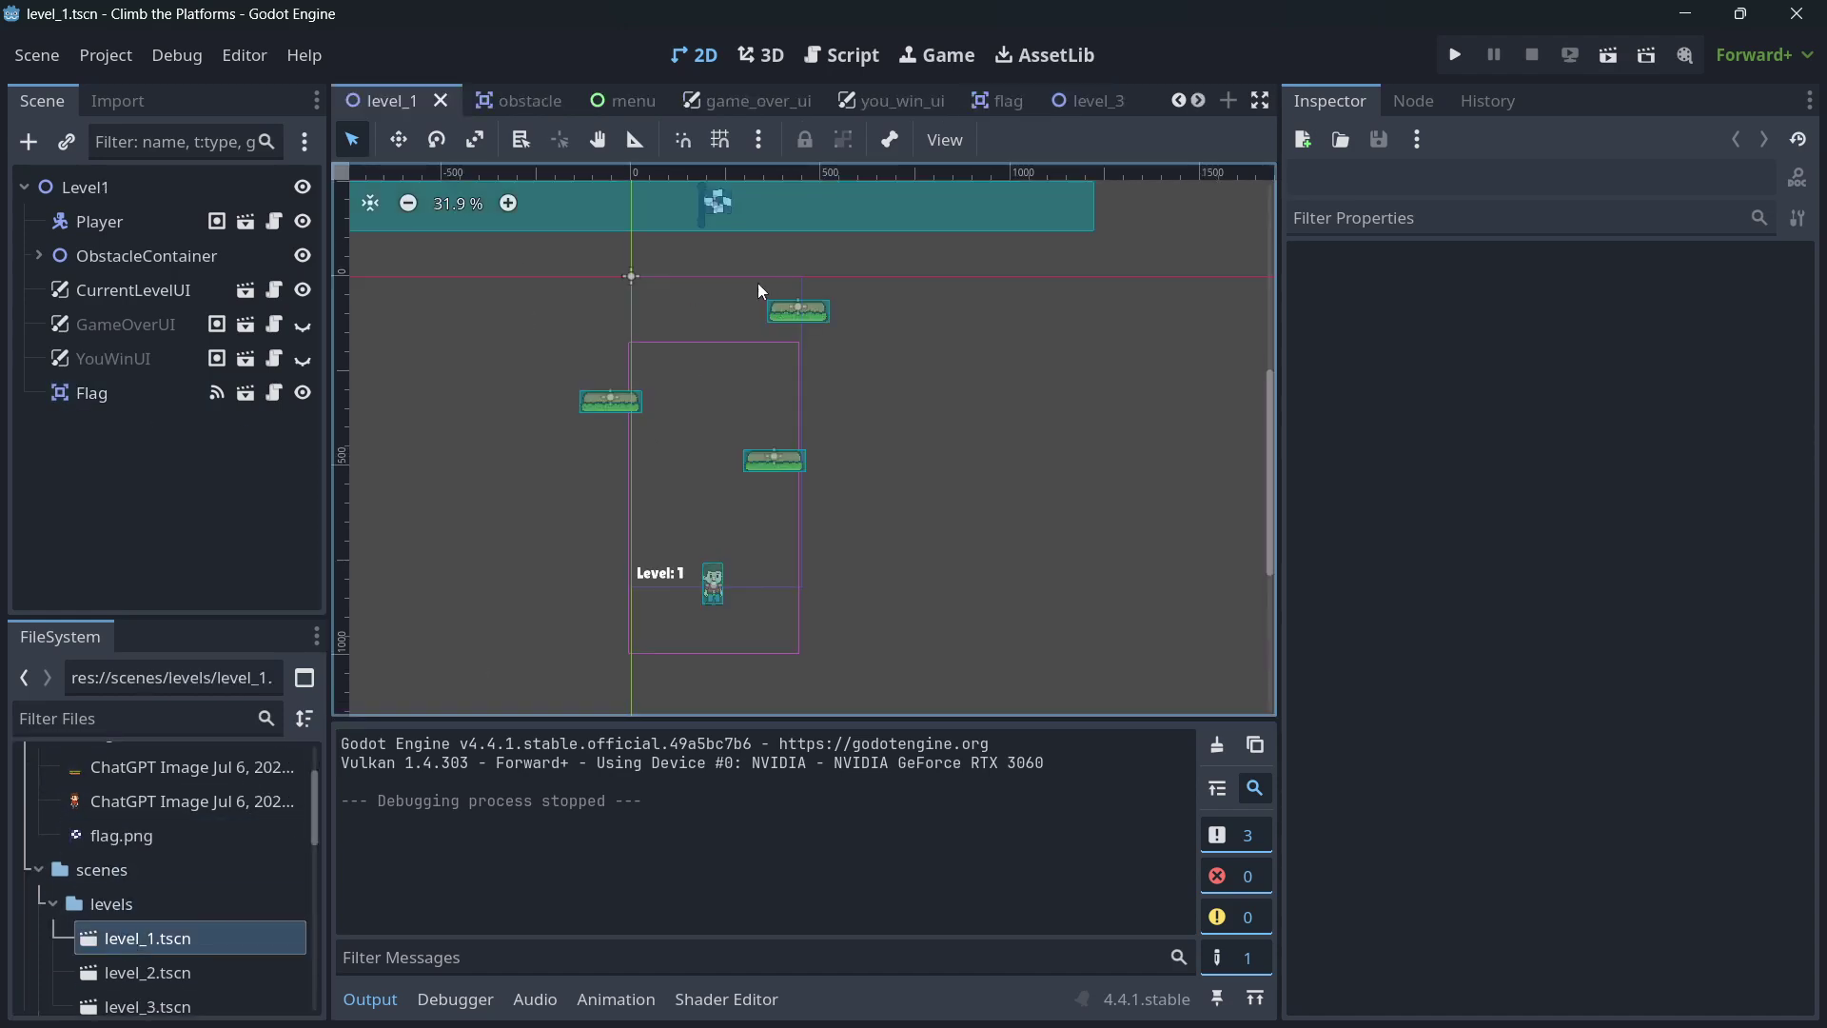
{"action": "middle_click_drag", "start_coordinate": [709, 367], "coordinate": [731, 440]}
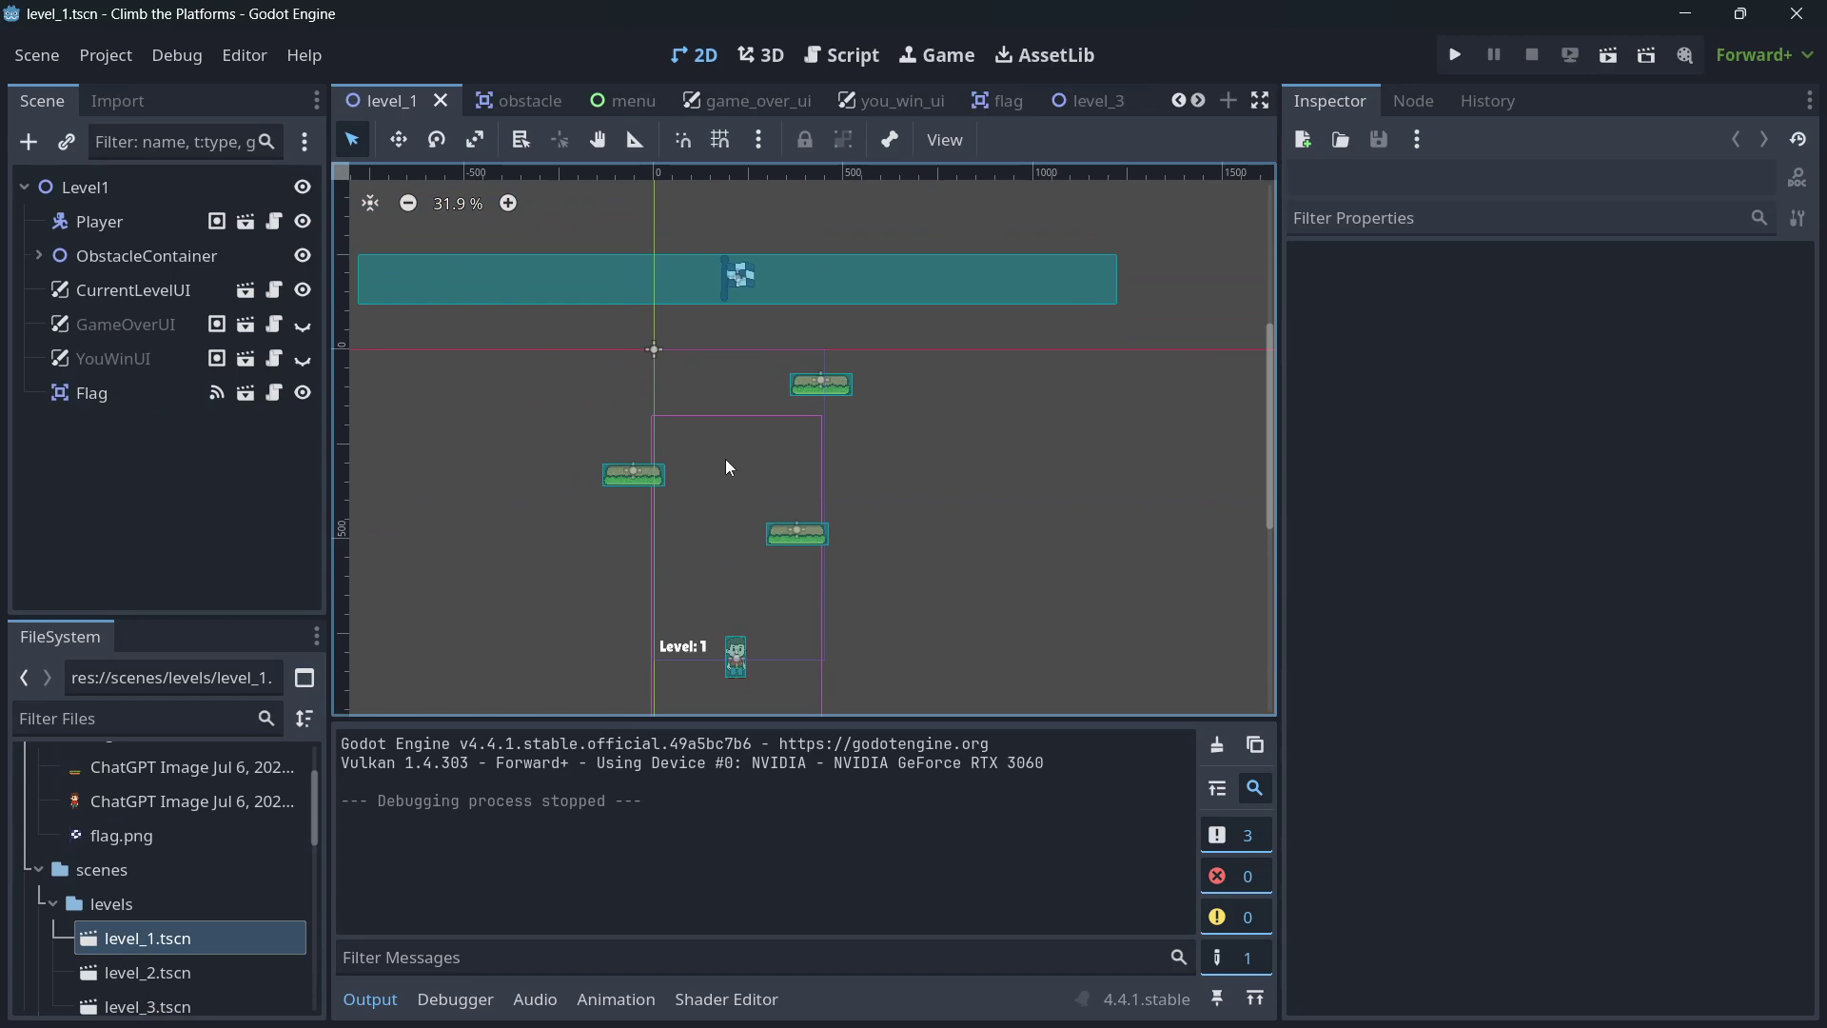
{"action": "scroll", "coordinate": [725, 459], "scroll_direction": "down", "scroll_amount": 1}
{"action": "scroll", "coordinate": [697, 432], "scroll_direction": "up", "scroll_amount": 2}
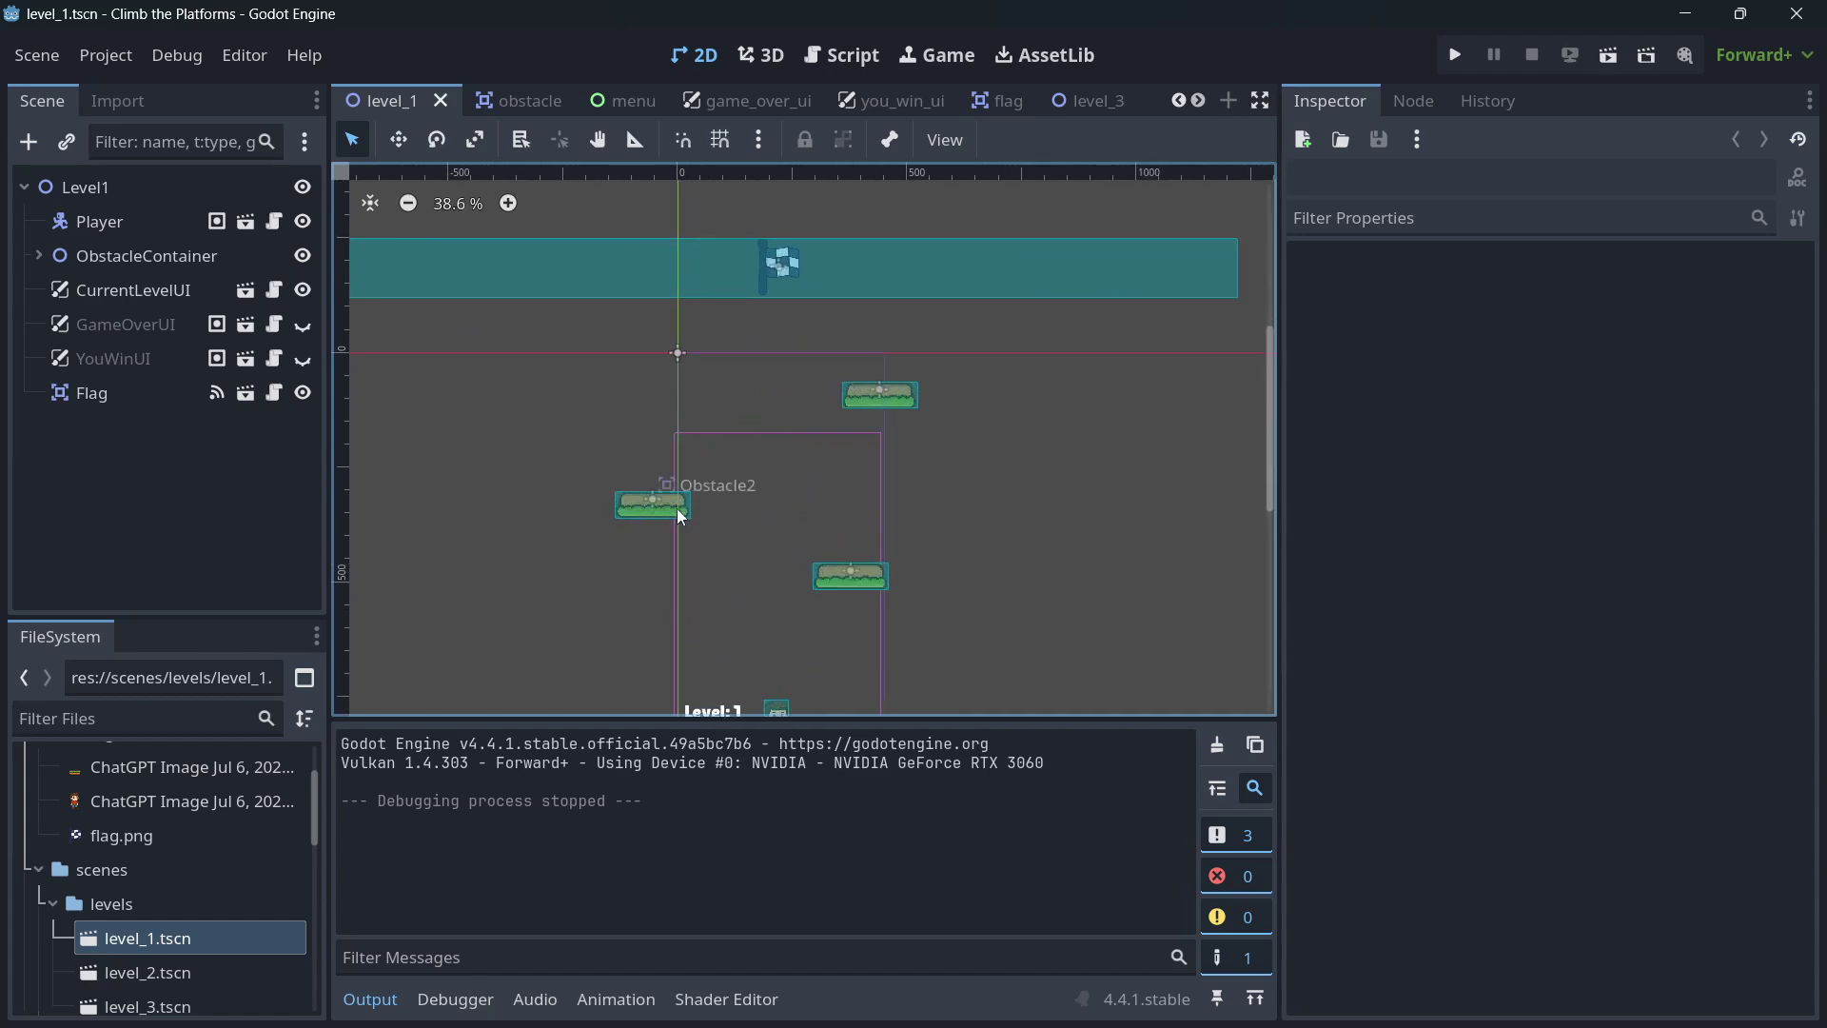
{"action": "scroll", "coordinate": [804, 440], "scroll_direction": "down", "scroll_amount": 3}
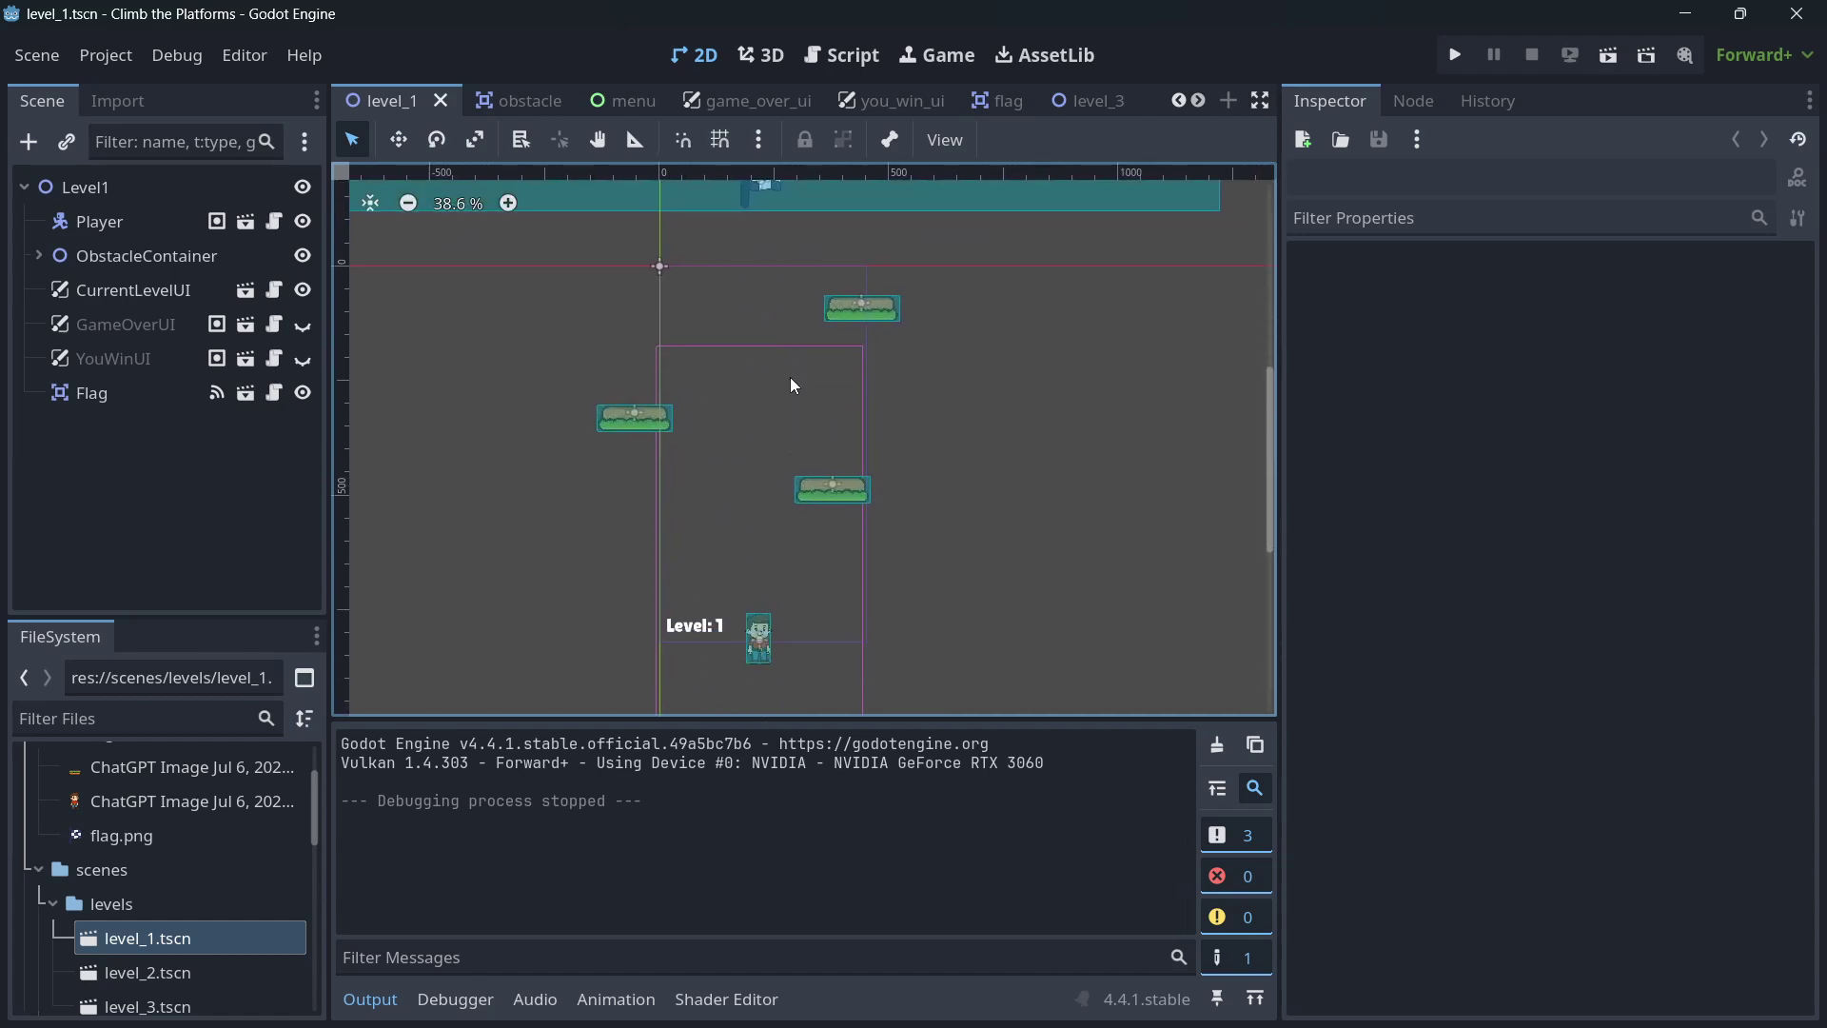
- Inspect the CurrentLevelUI, GameOverUI and YouWinUI nodes, then start adding a child to Level1
{"action": "left_click", "coordinate": [143, 323]}
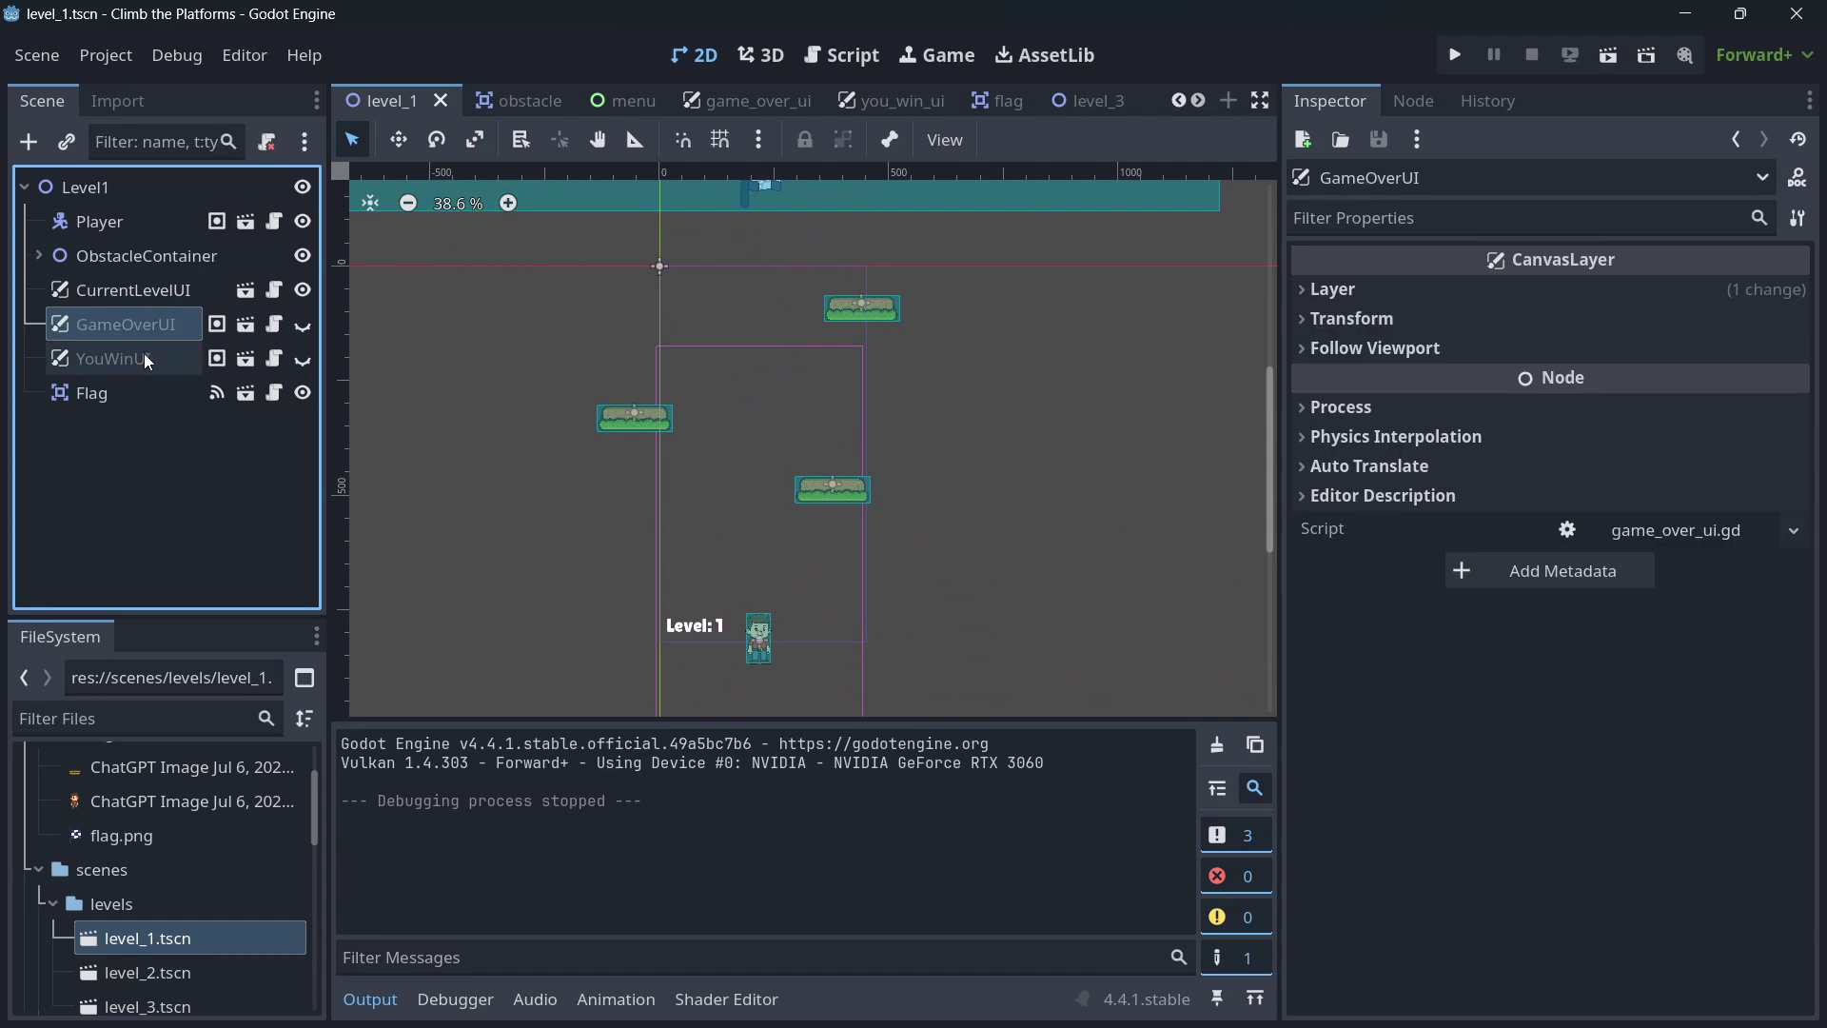
{"action": "left_click", "coordinate": [145, 356]}
{"action": "left_click", "coordinate": [139, 288]}
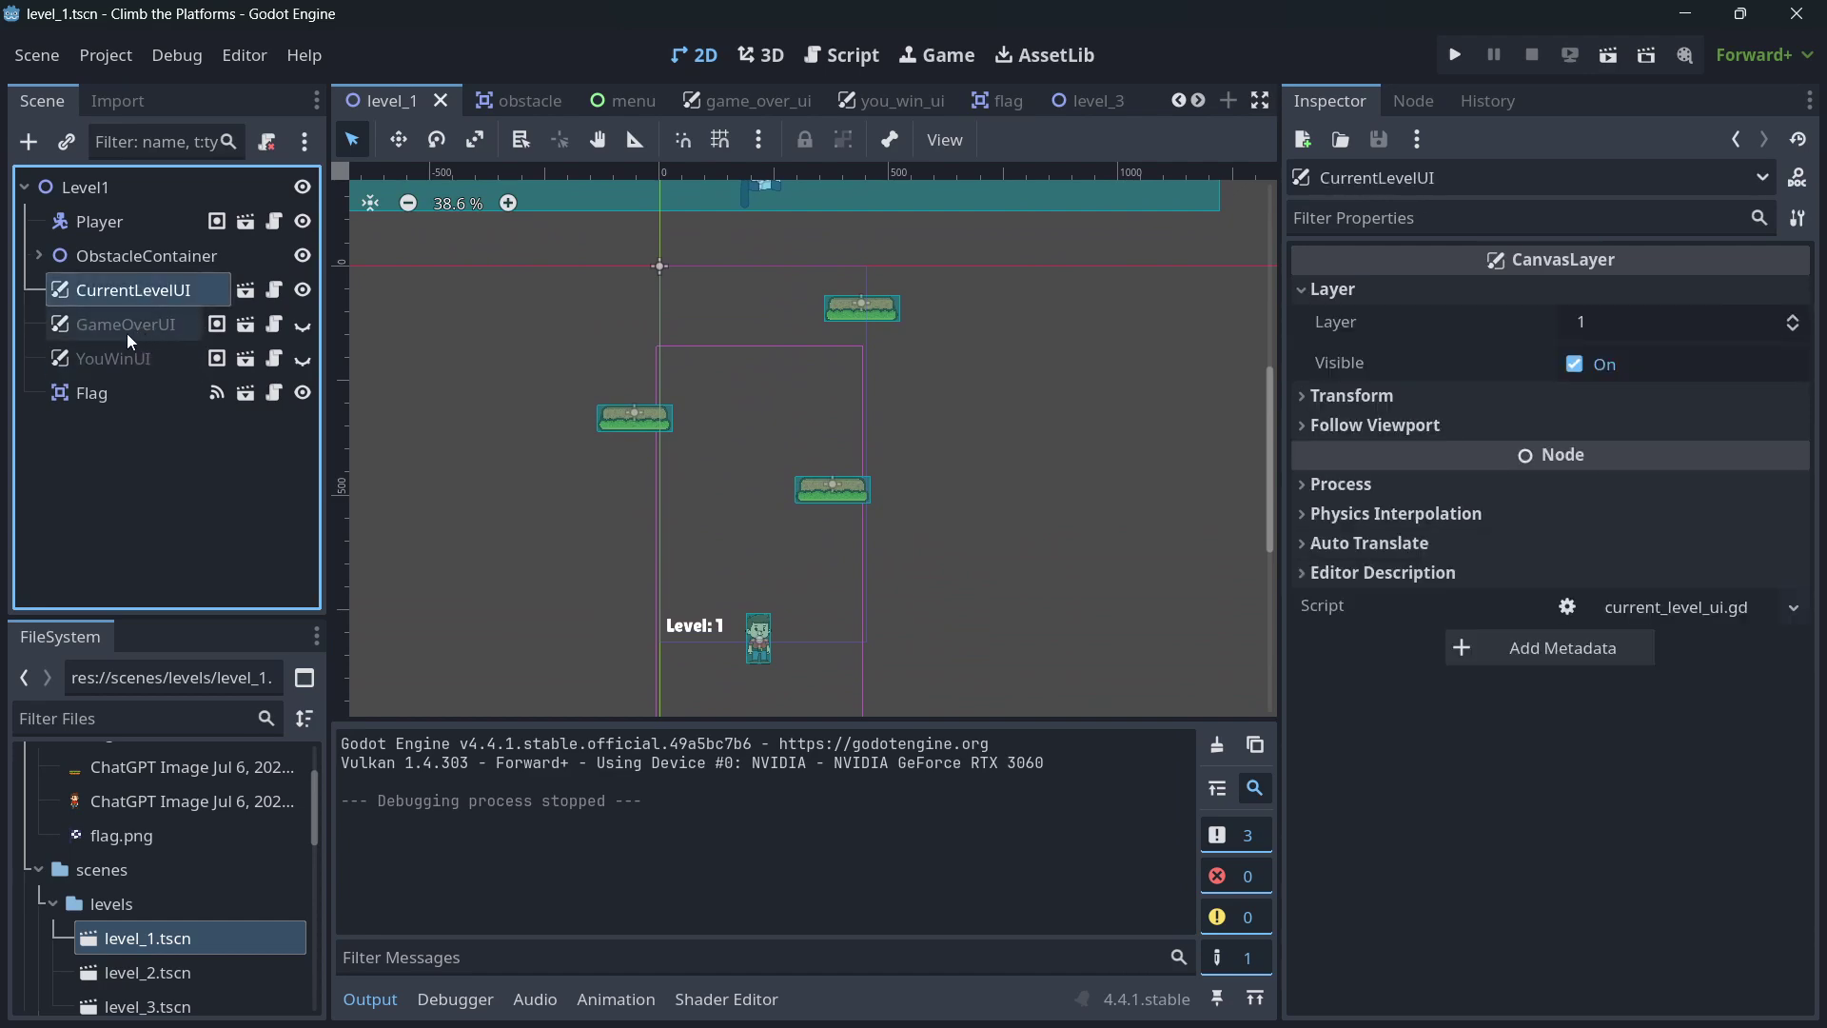
{"action": "left_click", "coordinate": [130, 331]}
{"action": "left_click", "coordinate": [118, 360]}
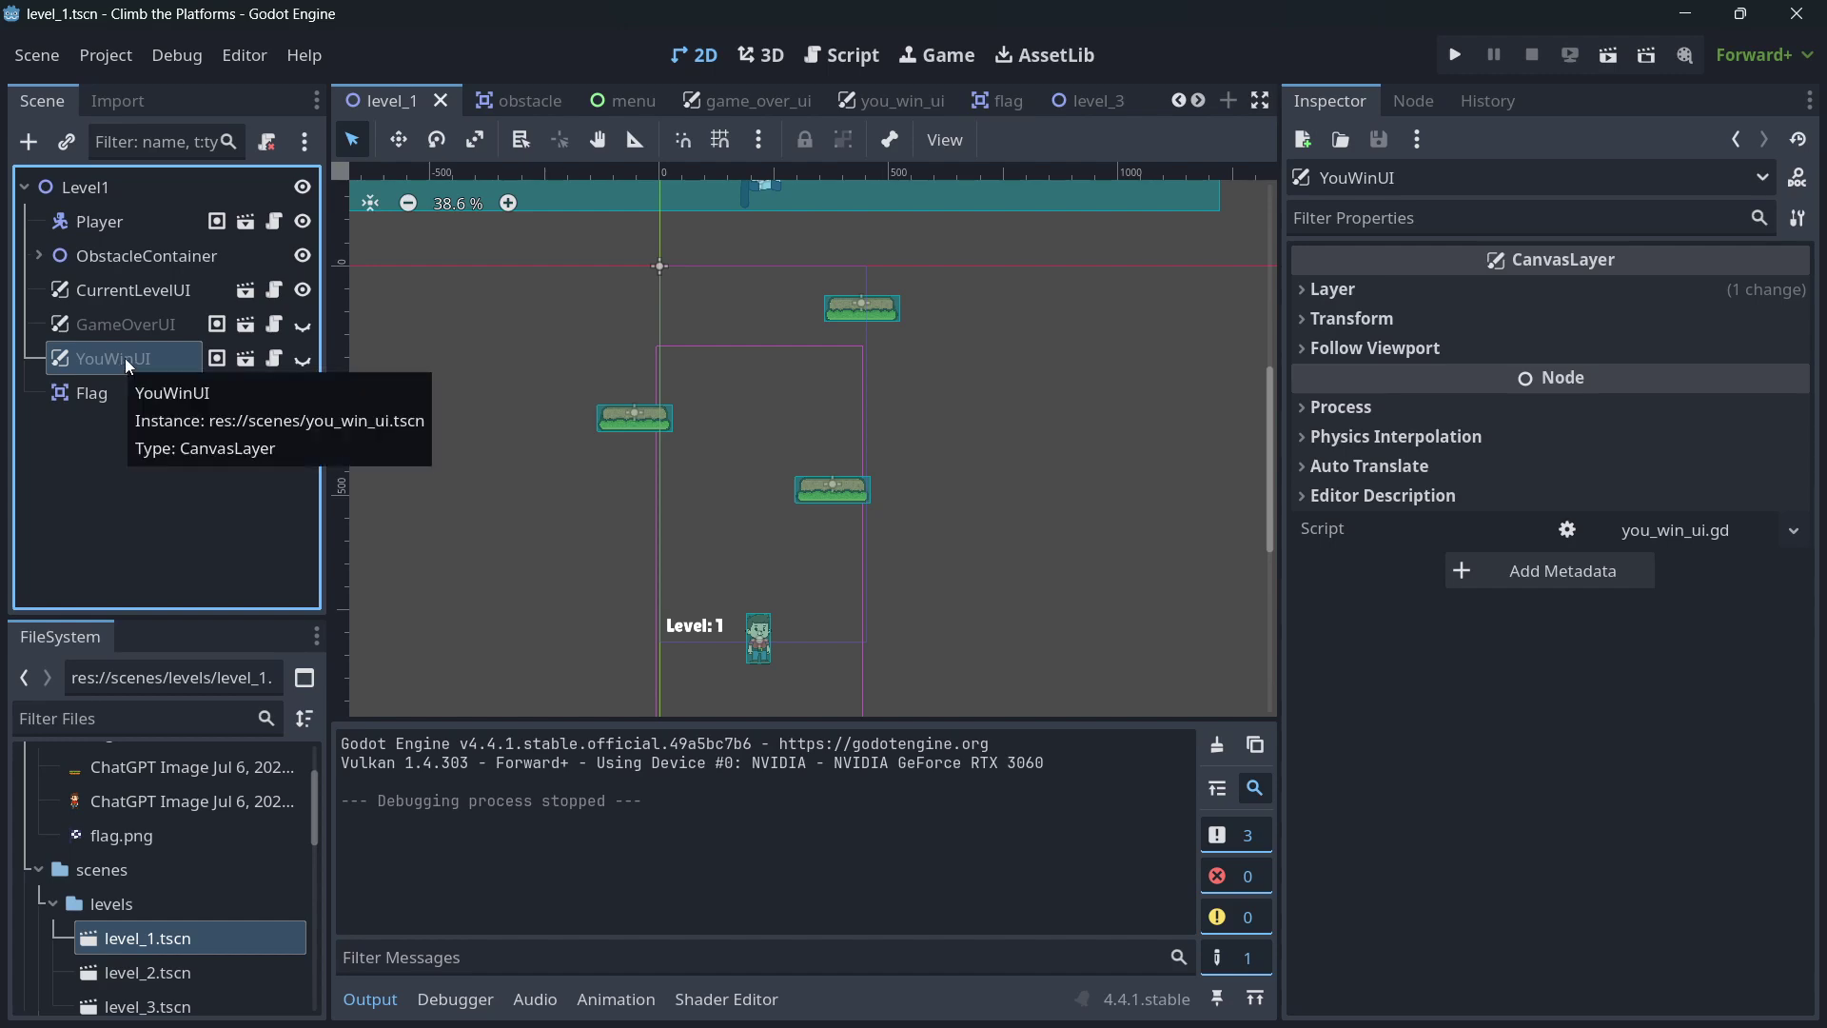
{"action": "left_click", "coordinate": [112, 180]}
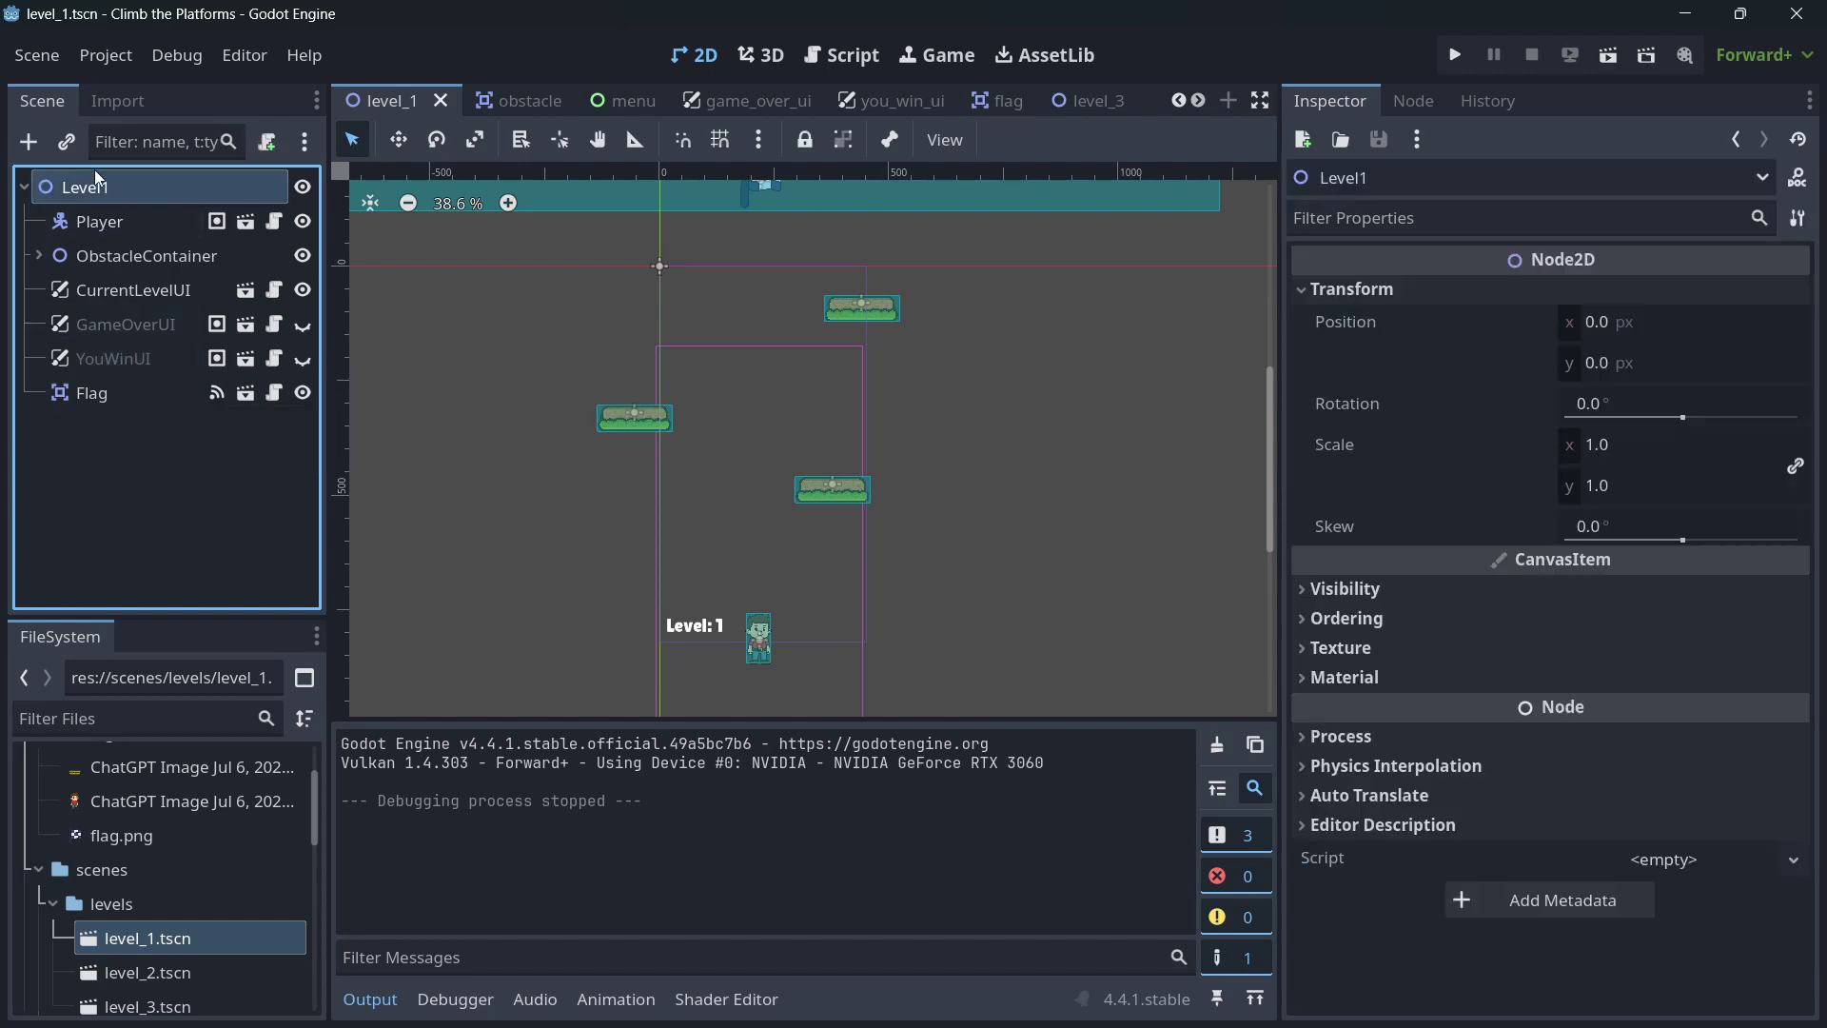
{"action": "left_click", "coordinate": [27, 141]}
- Add a CanvasLayer under Level1 and rename it MyNewUI
{"action": "type", "text": "can"}
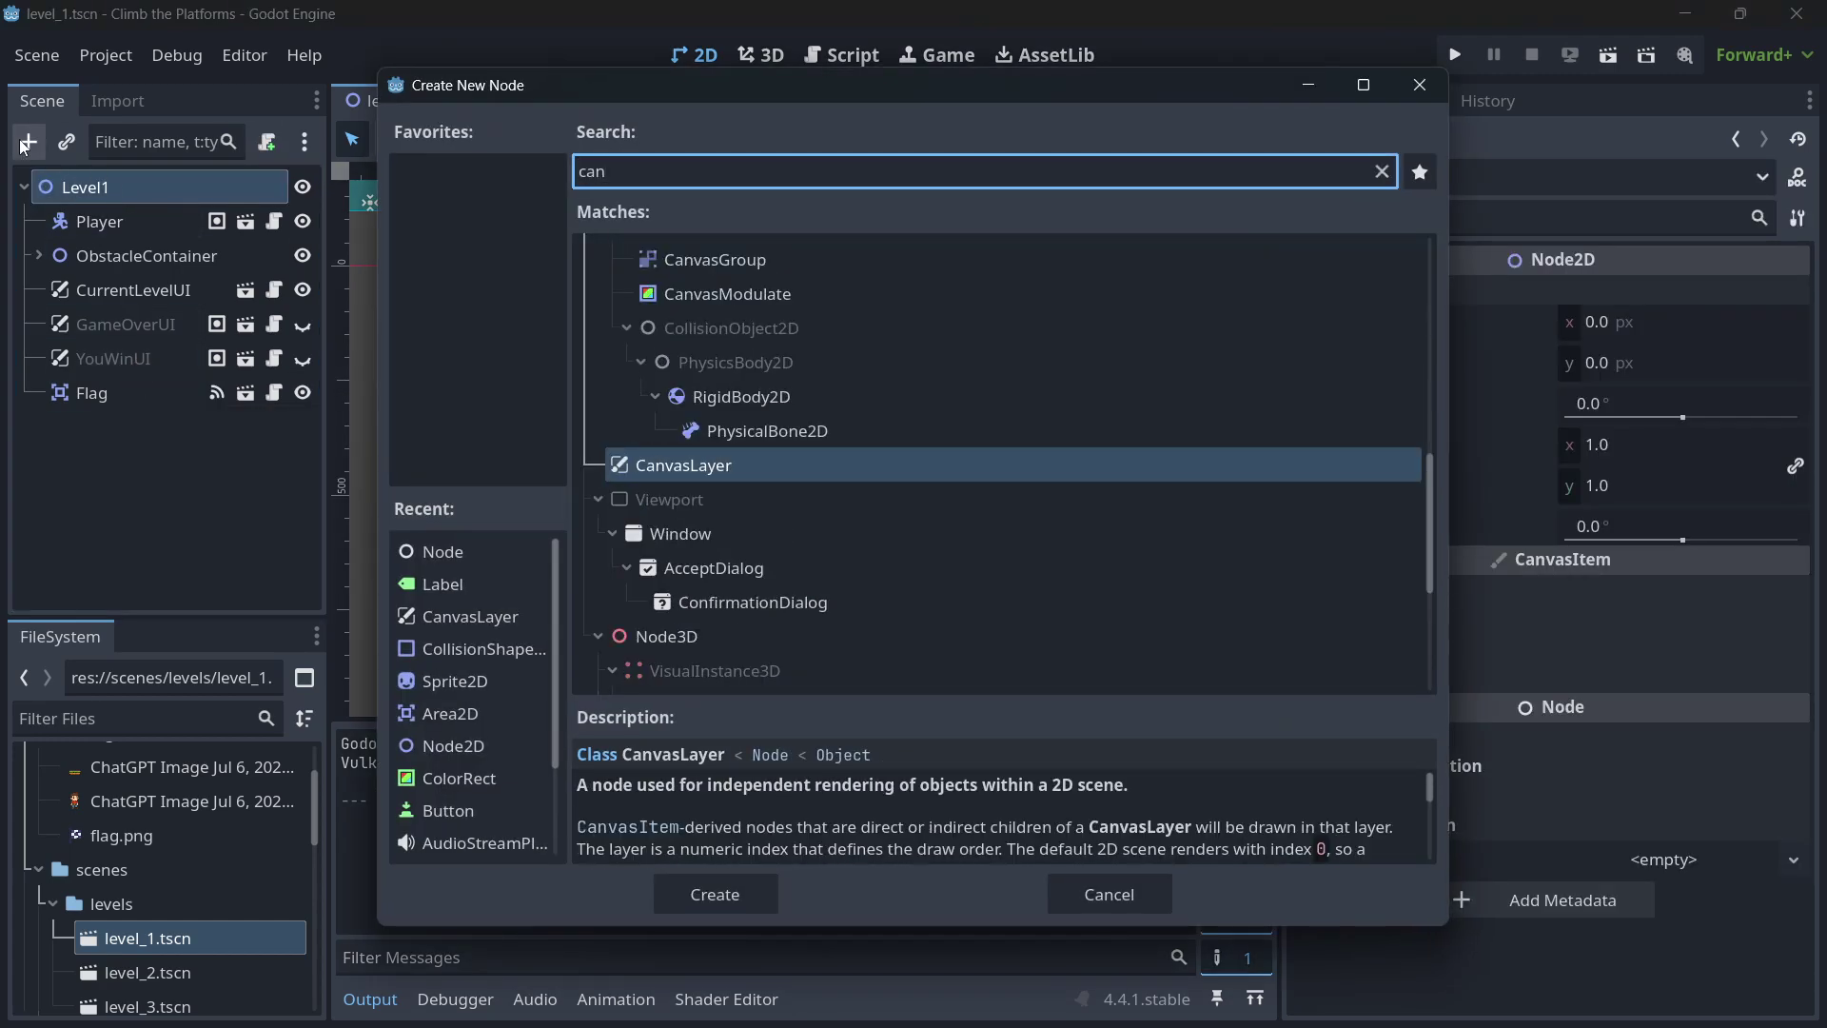
{"action": "key", "text": "Return"}
{"action": "key", "text": "F2"}
{"action": "type", "text": "MyNewUI"}
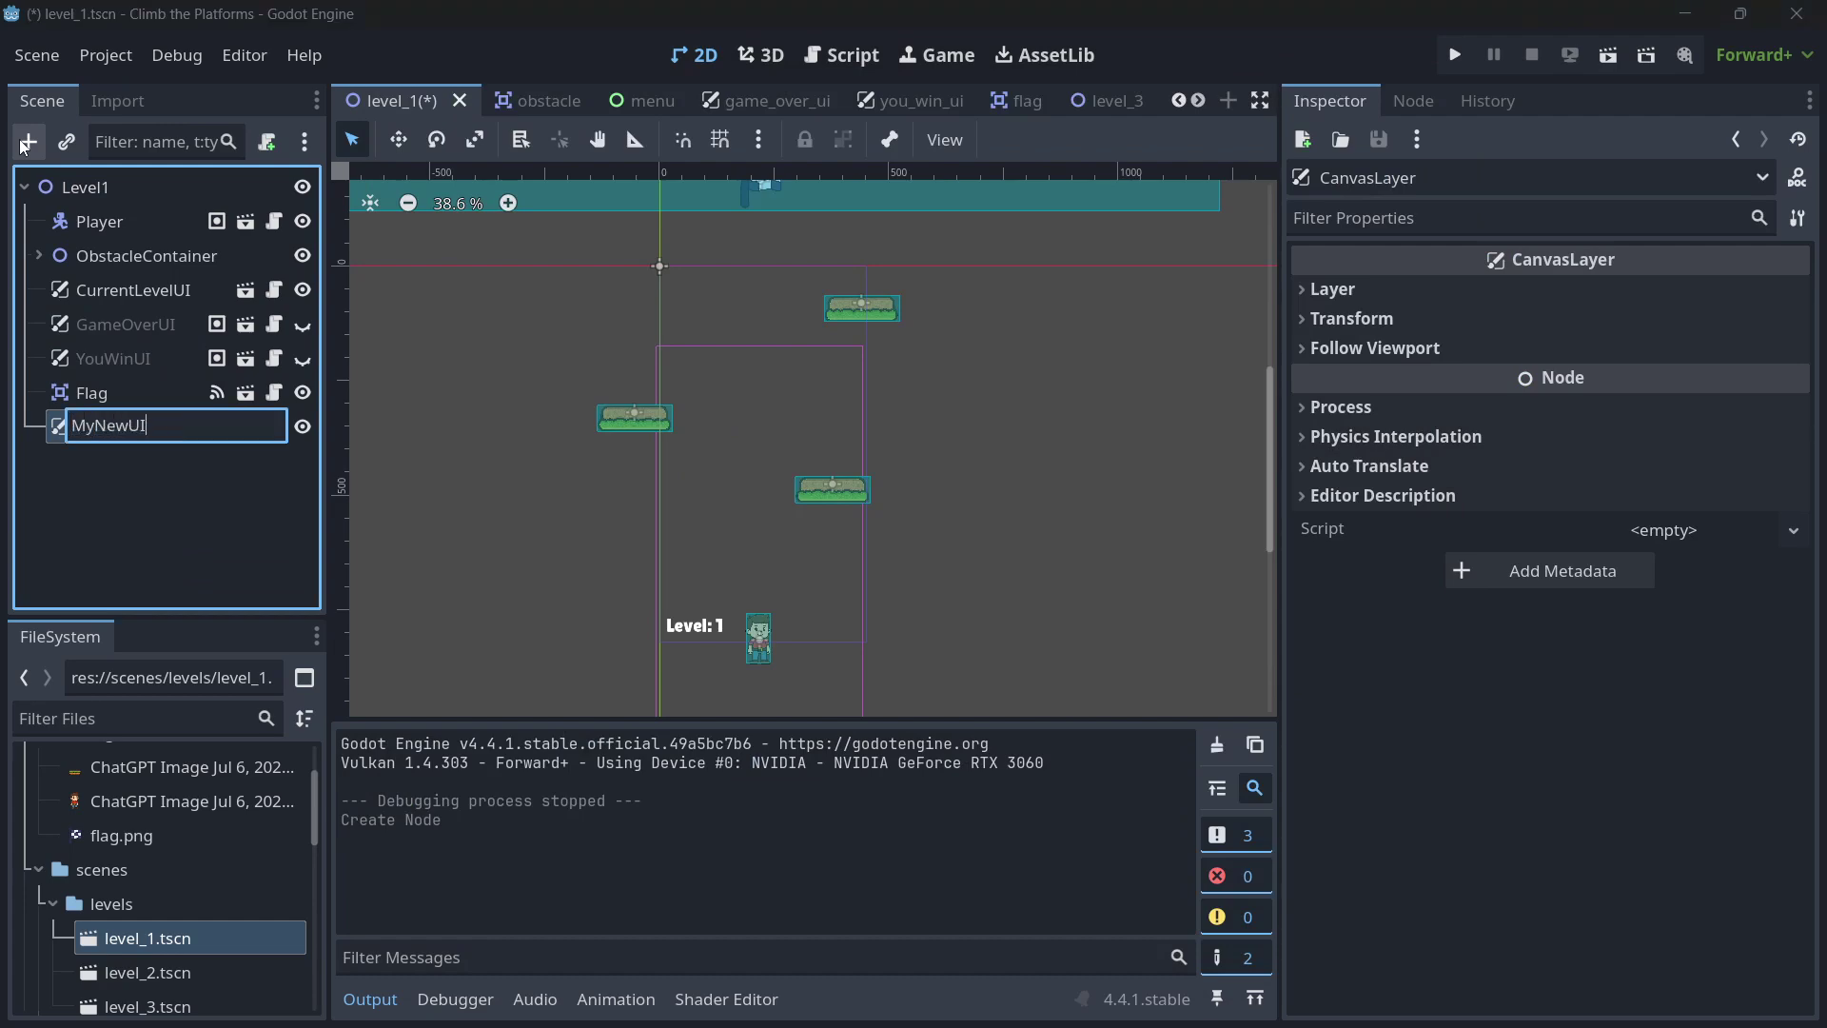
{"action": "key", "text": "Return"}
- Add a Label node as a child of MyNewUI
{"action": "left_click", "coordinate": [28, 140]}
{"action": "type", "text": "label"}
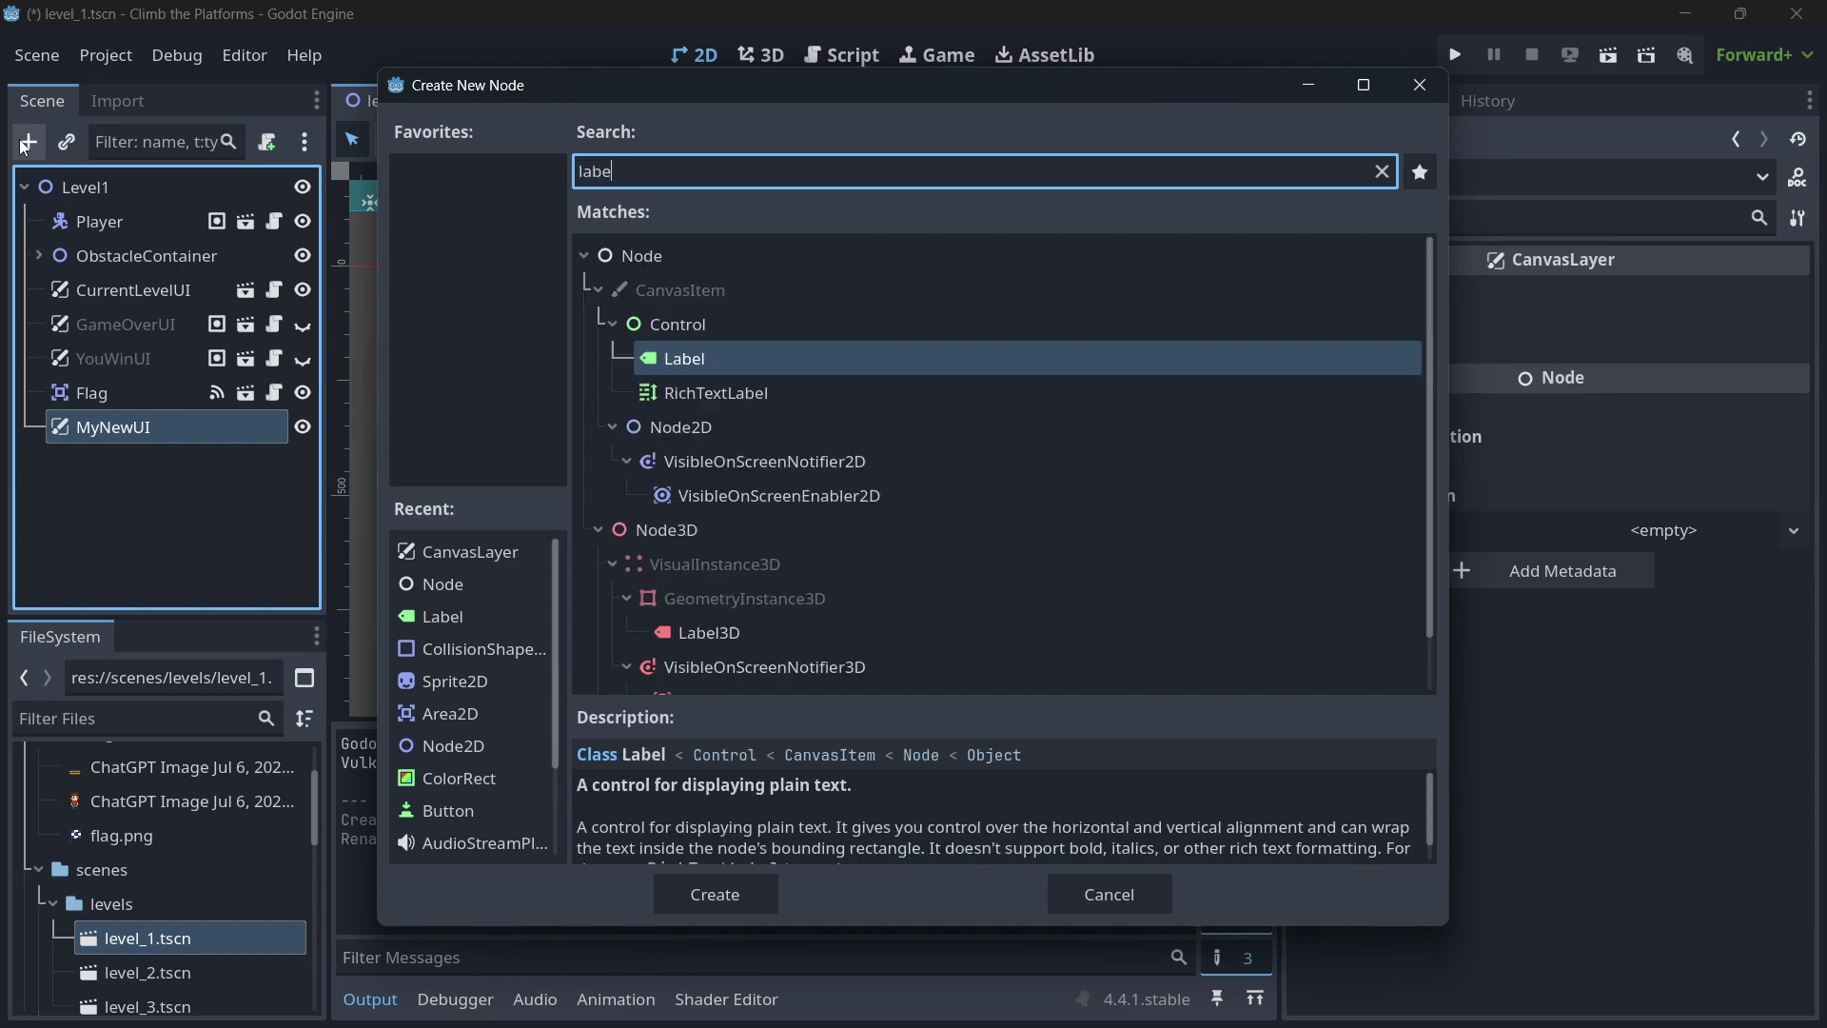
{"action": "key", "text": "Return"}
{"action": "middle_click_drag", "start_coordinate": [424, 262], "coordinate": [574, 266]}
{"action": "scroll", "coordinate": [574, 265], "scroll_direction": "down", "scroll_amount": 1}
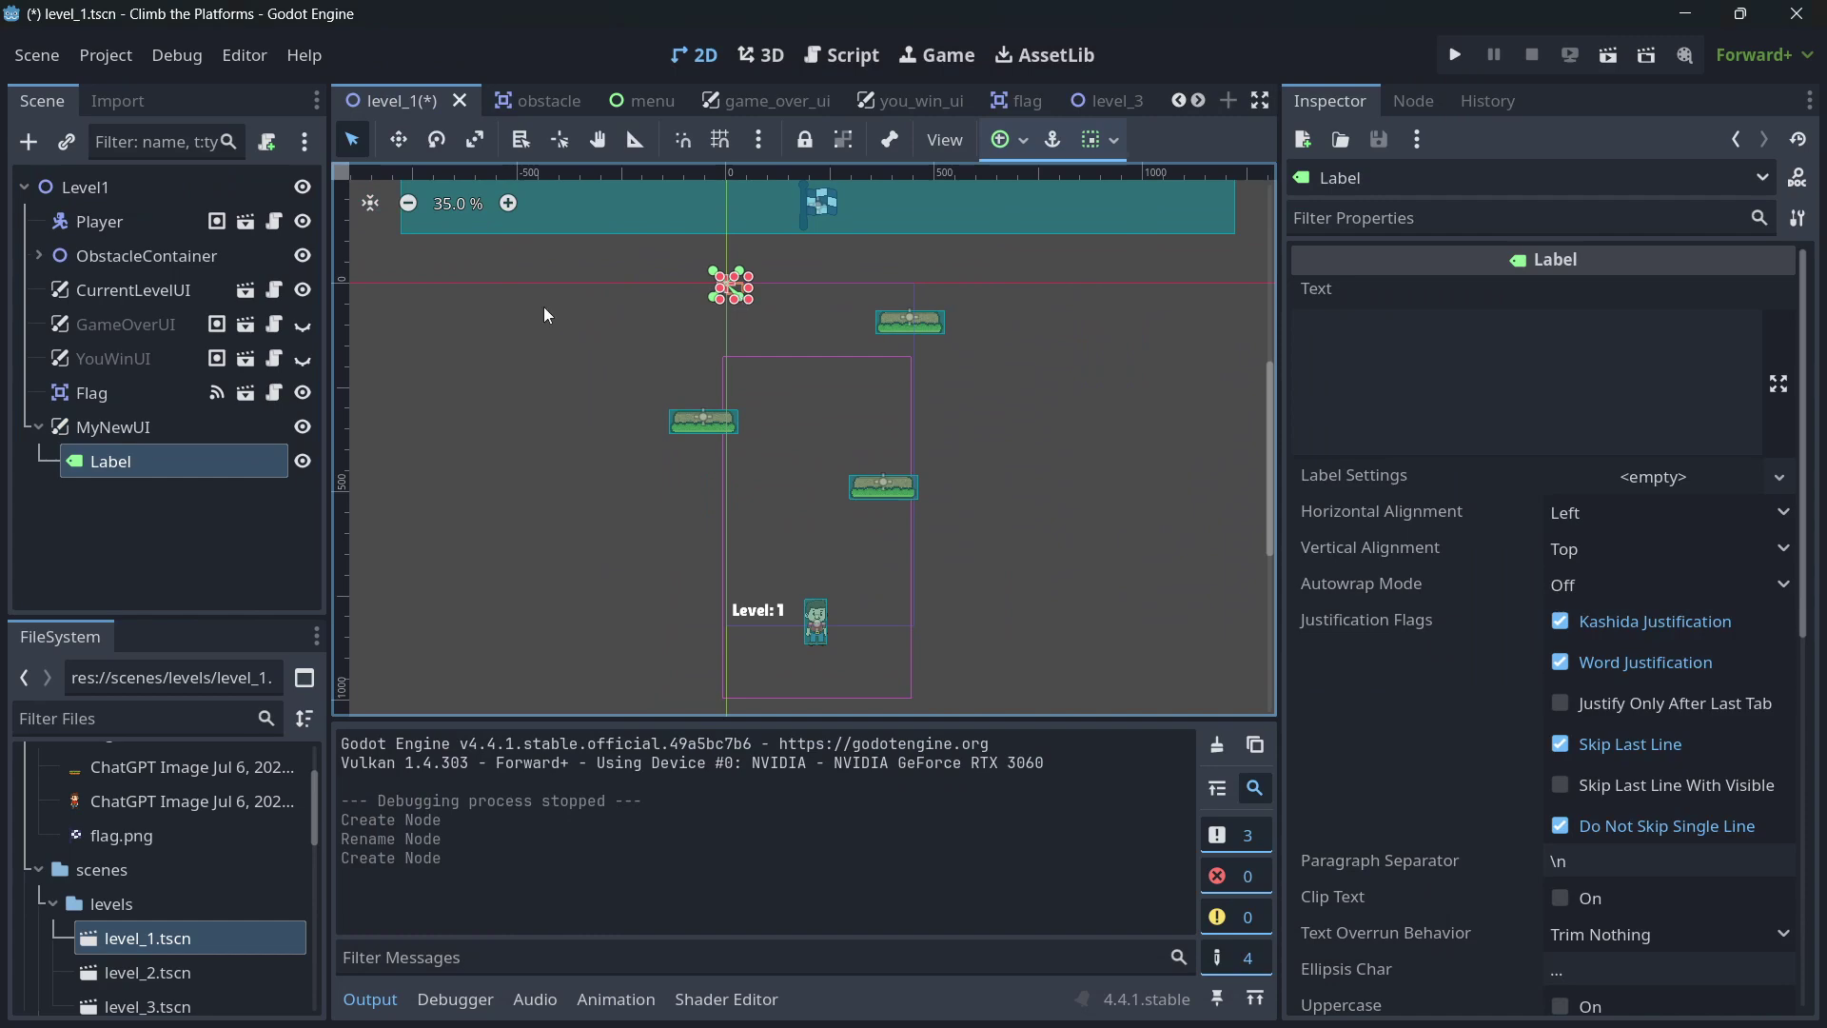
- Copy MyNewUI with its Label and return to the level_3 scene
{"action": "left_click", "coordinate": [131, 431]}
{"action": "right_click", "coordinate": [132, 431]}
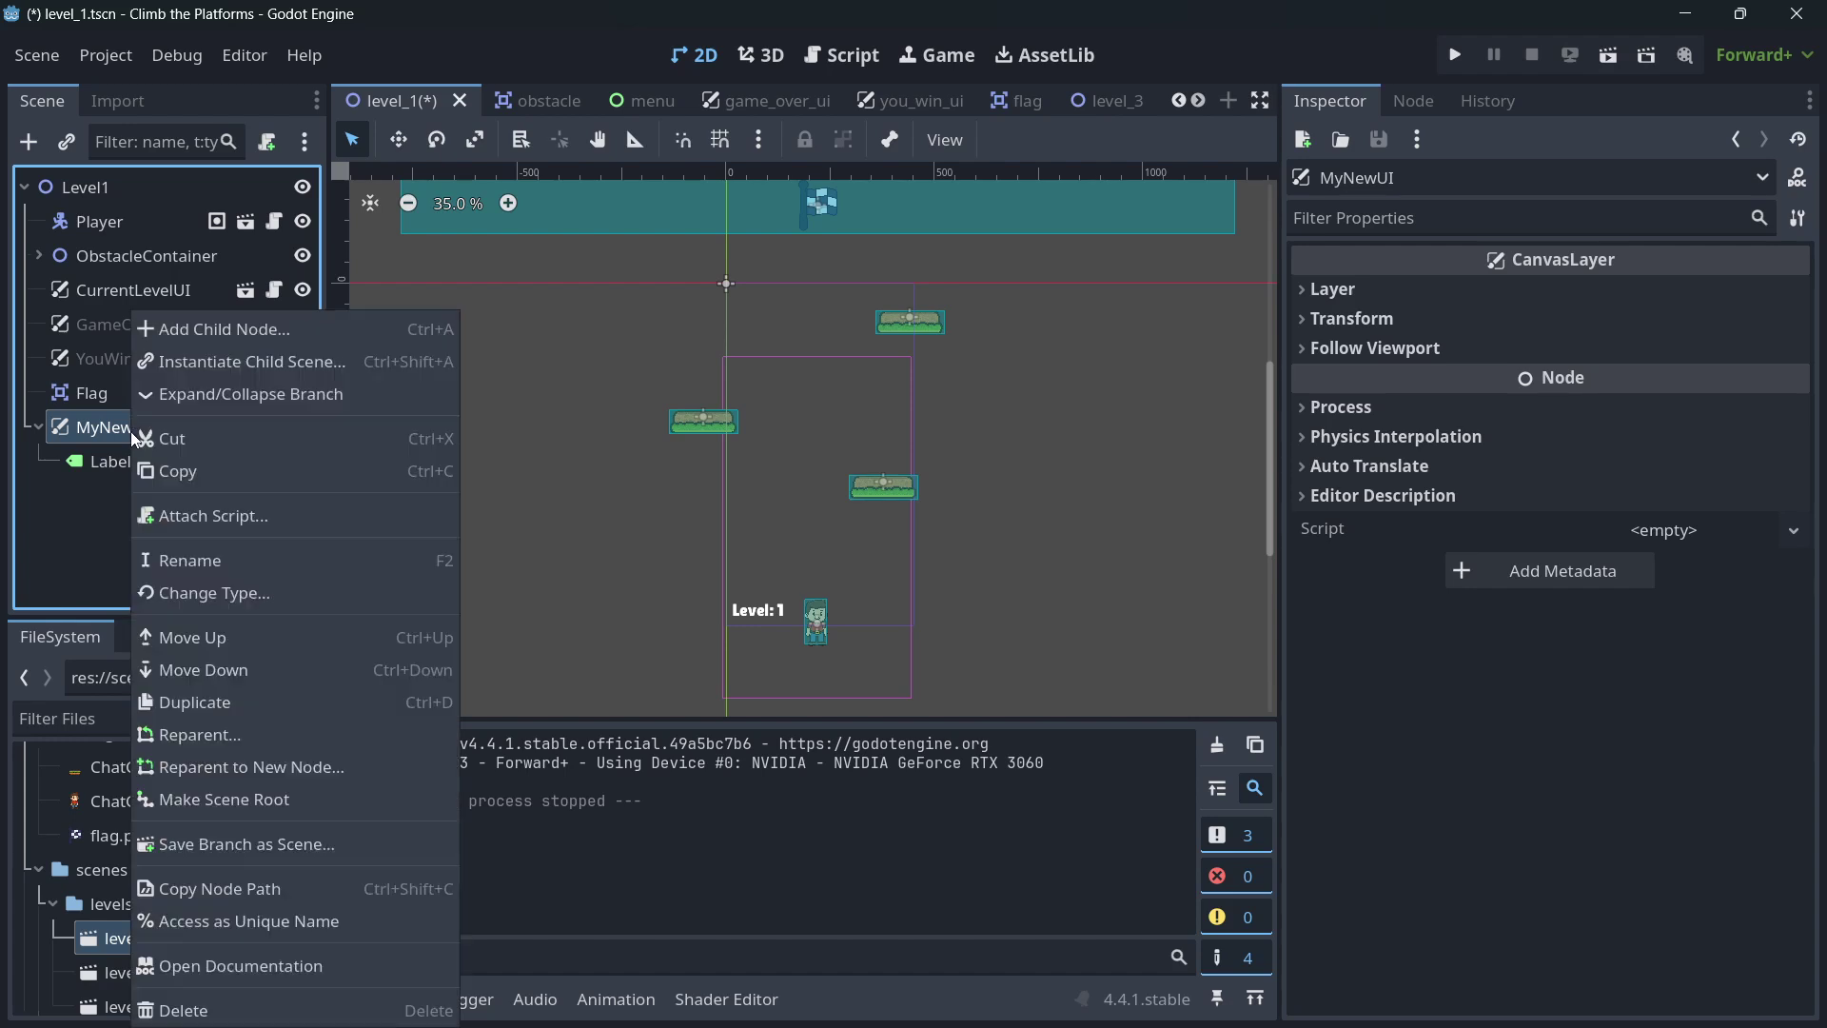
{"action": "left_click", "coordinate": [191, 471]}
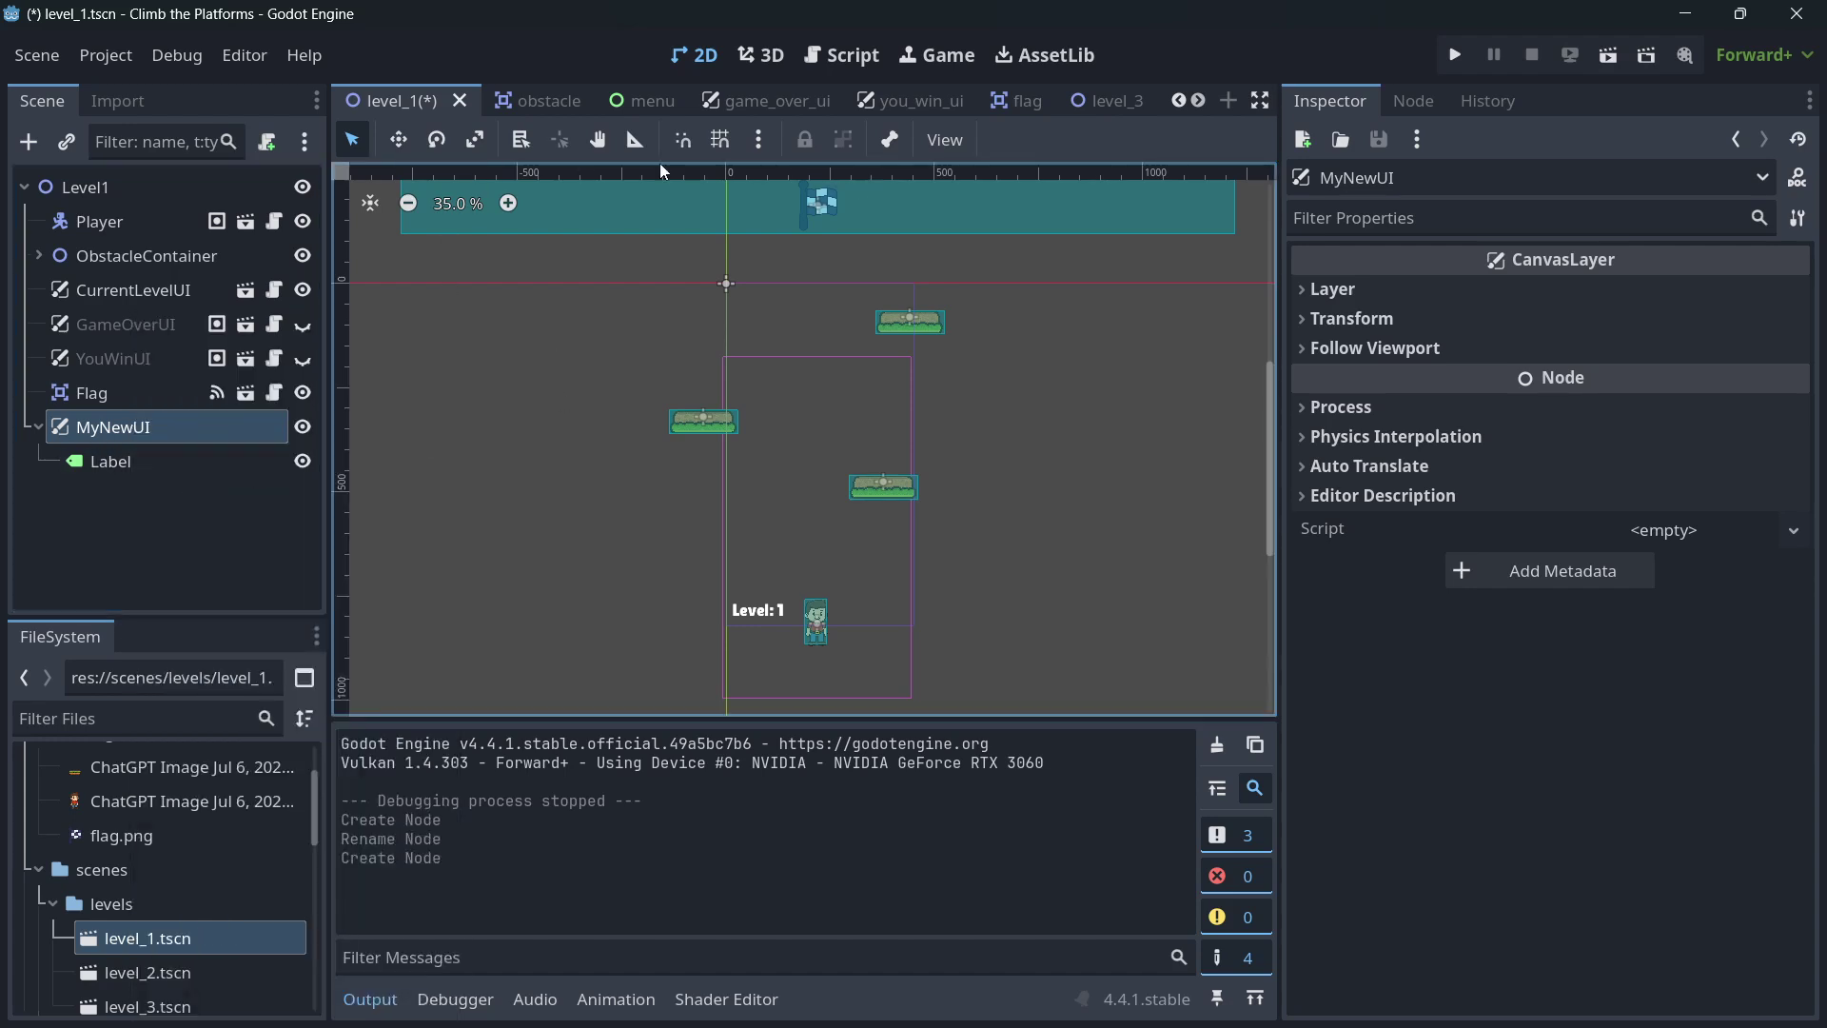
{"action": "left_click", "coordinate": [1092, 101]}
{"action": "right_click", "coordinate": [116, 198]}
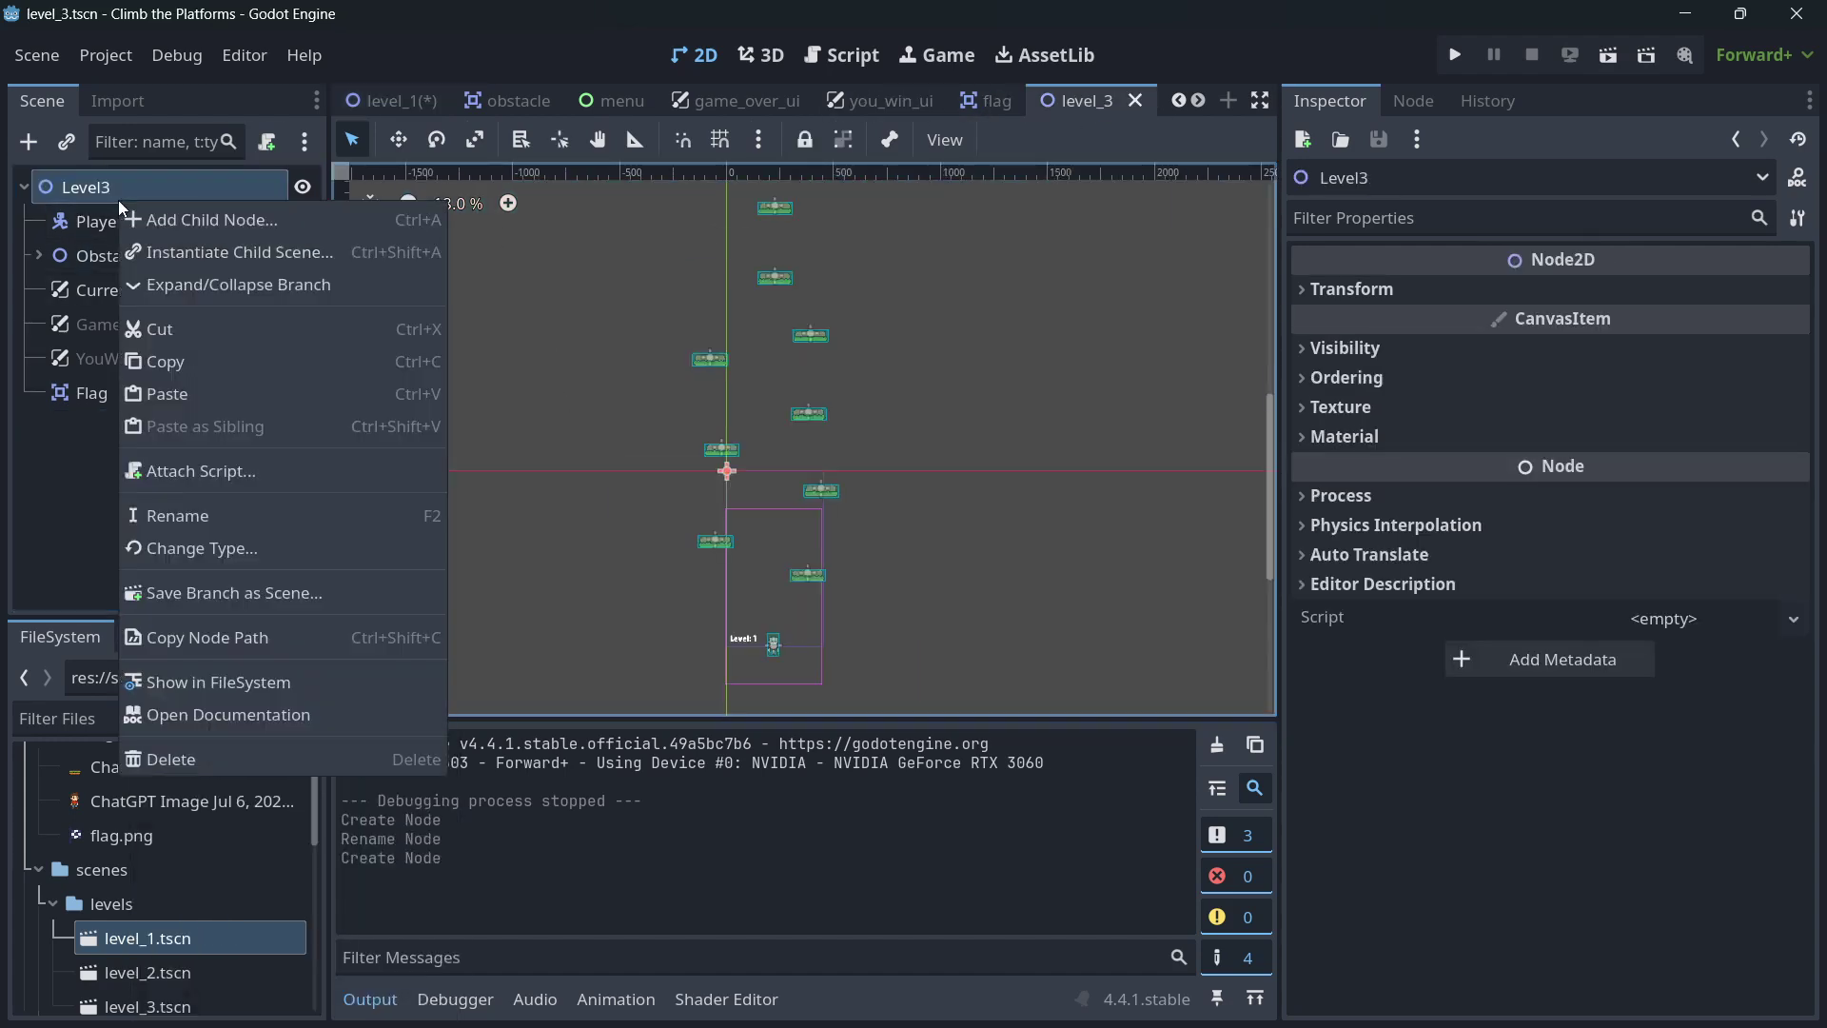
{"action": "left_click", "coordinate": [187, 390]}
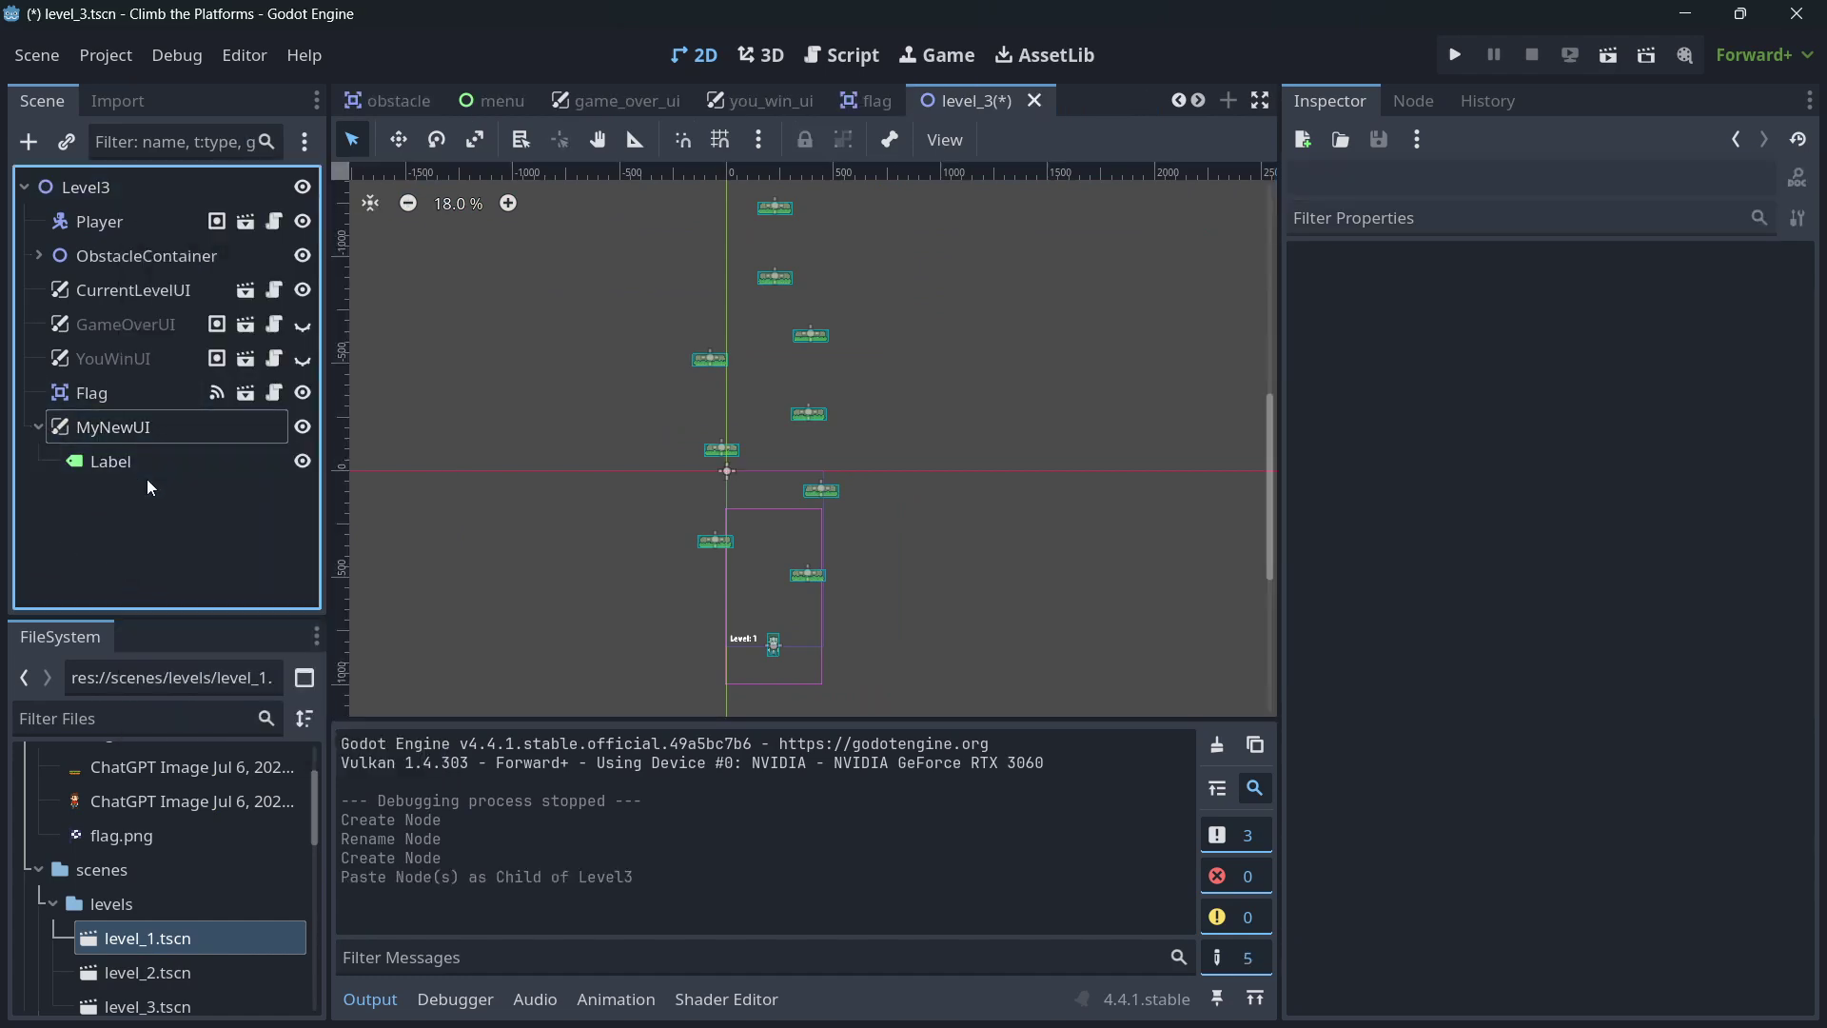
{"action": "left_click", "coordinate": [134, 429]}
{"action": "key", "text": "Delete"}
{"action": "key", "text": "Return"}
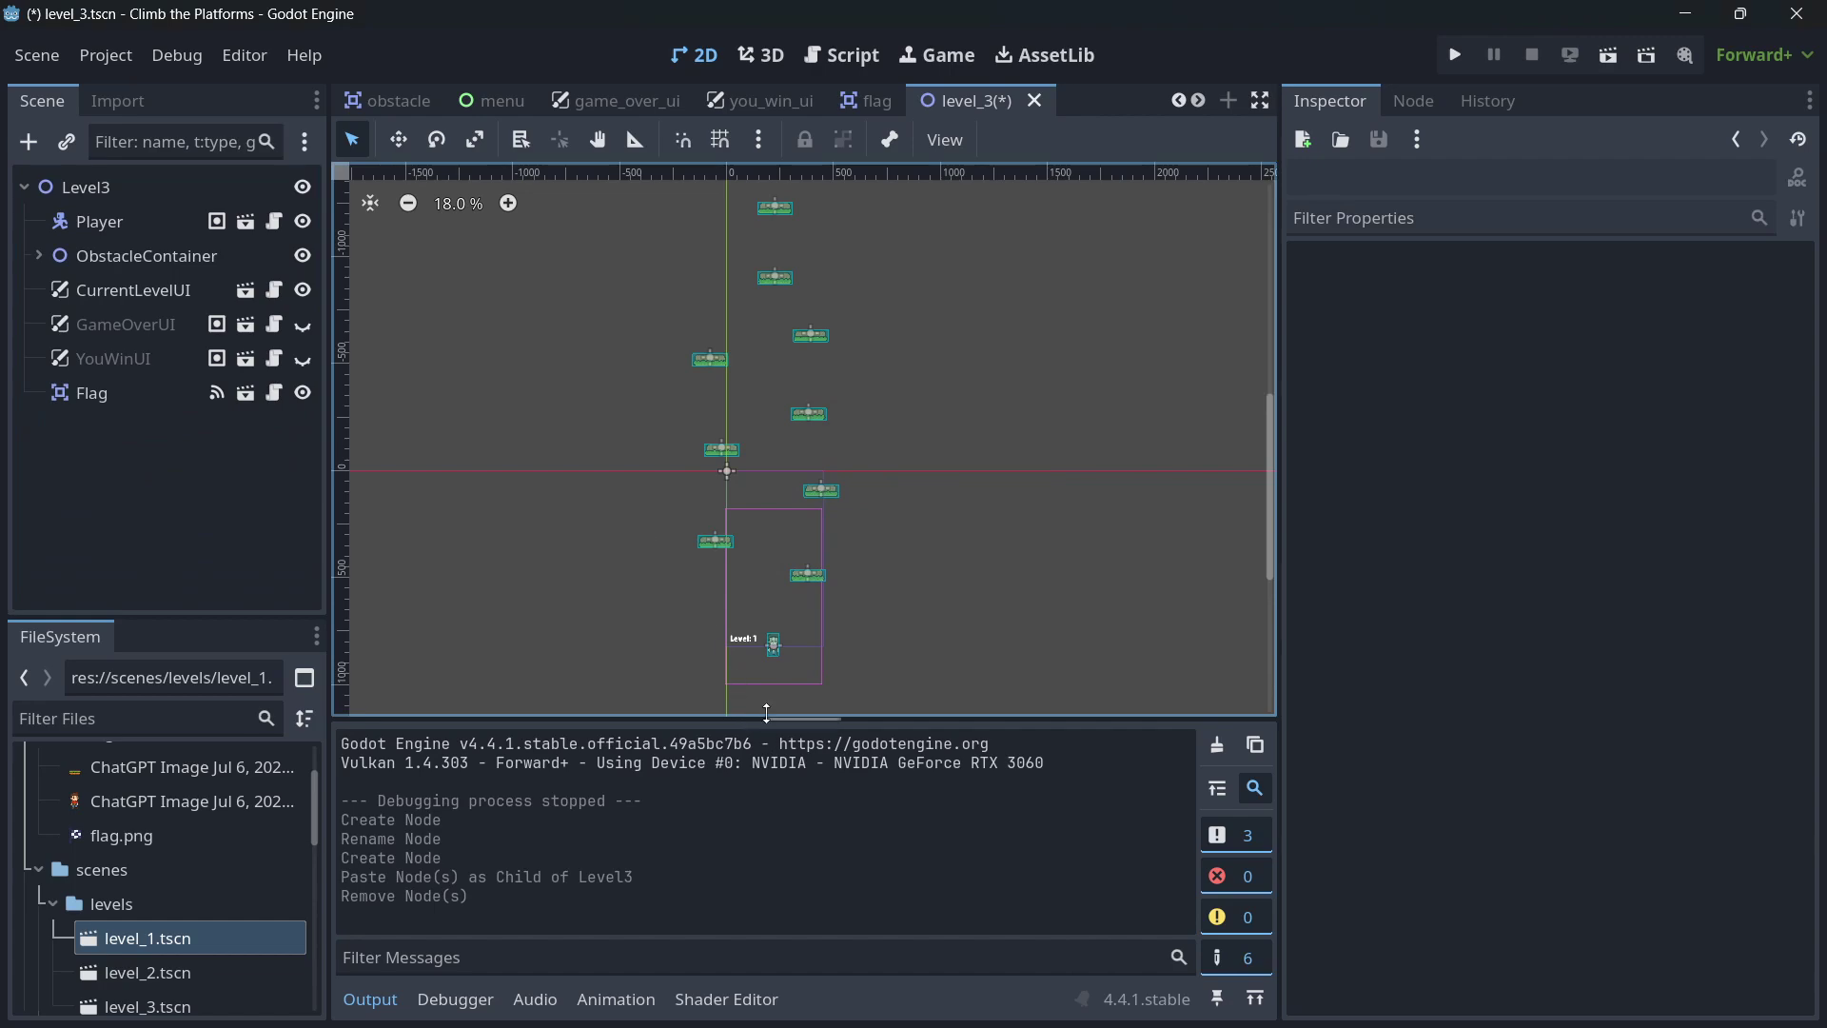
{"action": "left_click_drag", "start_coordinate": [786, 721], "coordinate": [786, 654]}
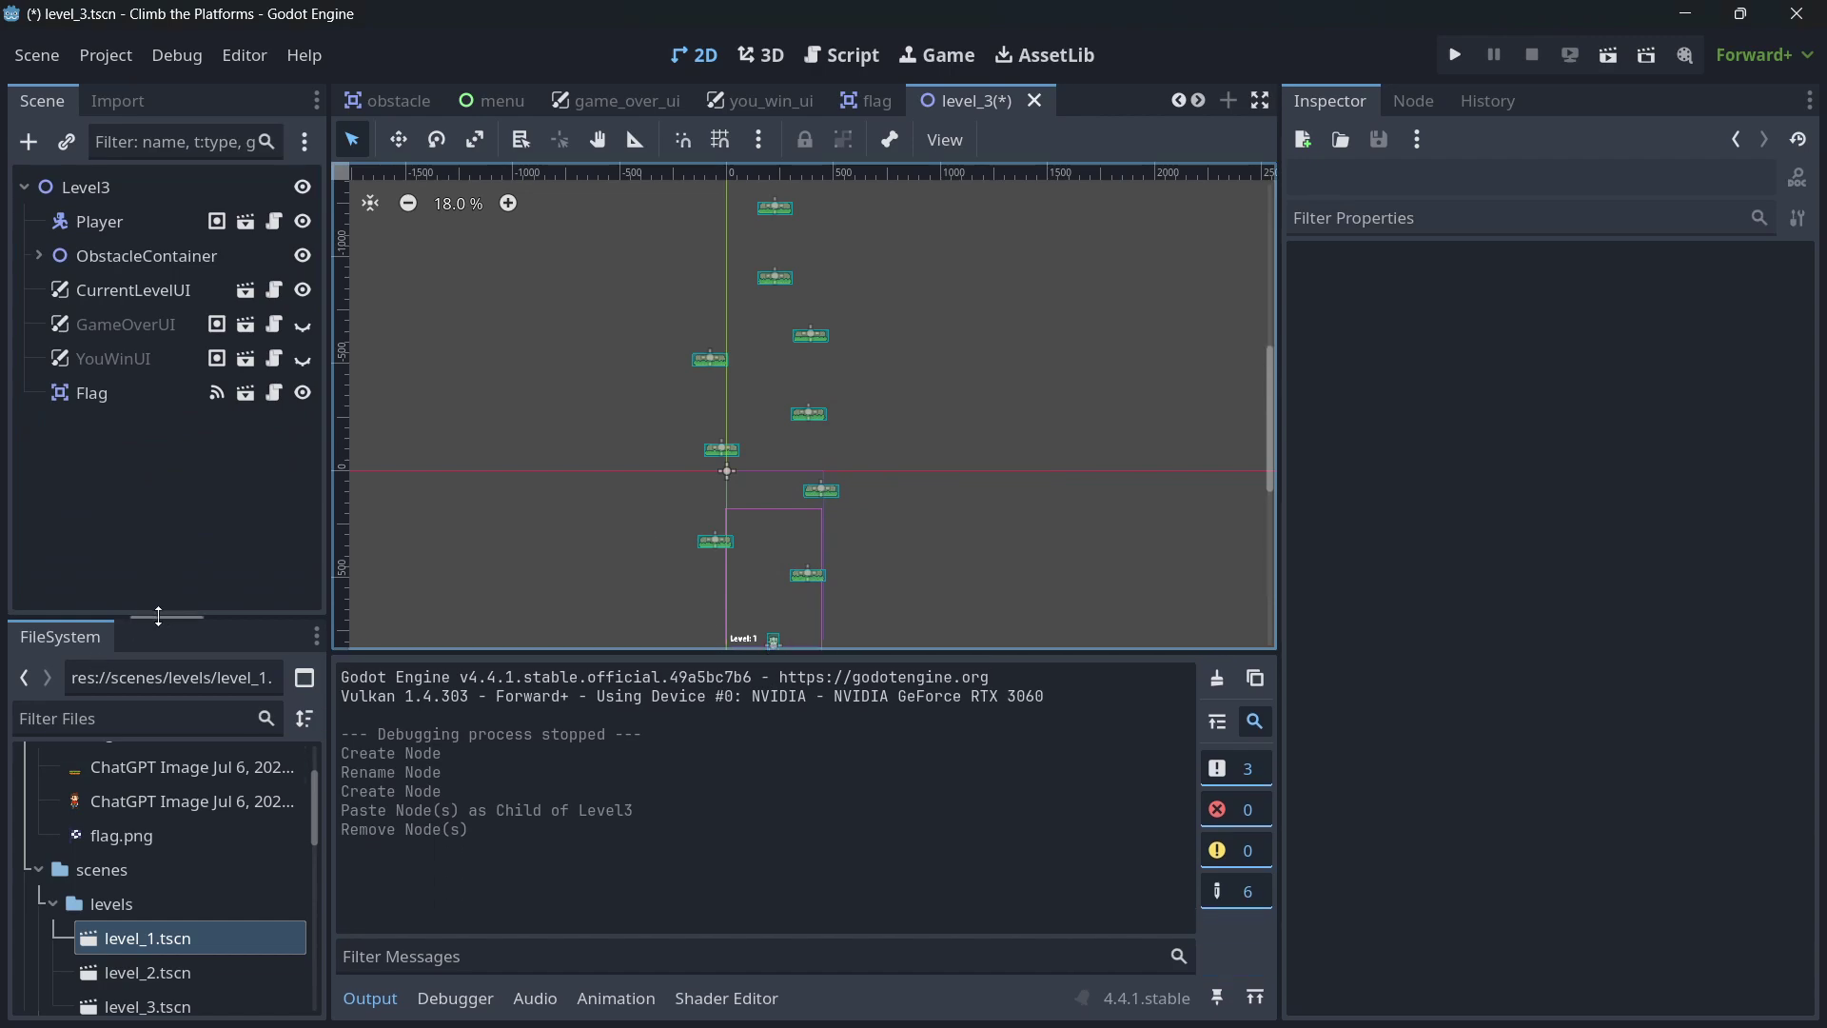
{"action": "left_click_drag", "start_coordinate": [181, 619], "coordinate": [203, 469]}
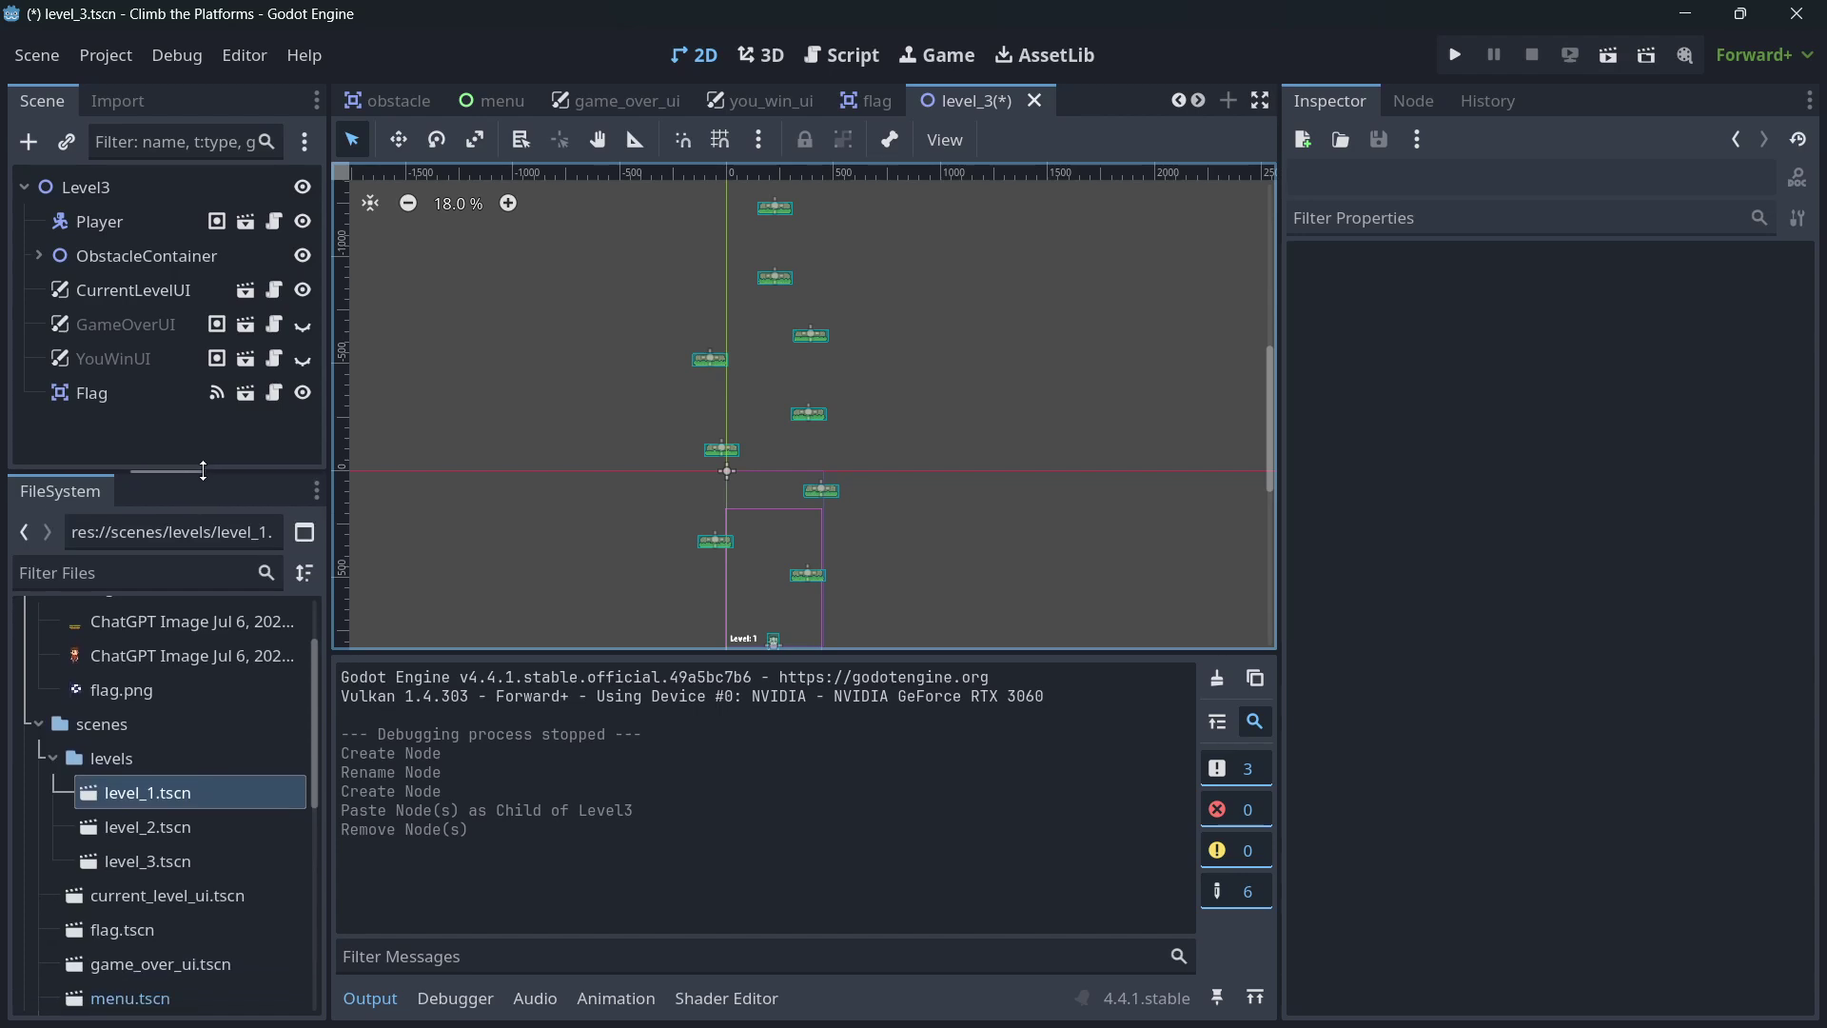
- Select level_1.tscn and begin a Ctrl+D duplicate, then cancel it
{"action": "left_click", "coordinate": [145, 792]}
{"action": "left_click", "coordinate": [156, 830]}
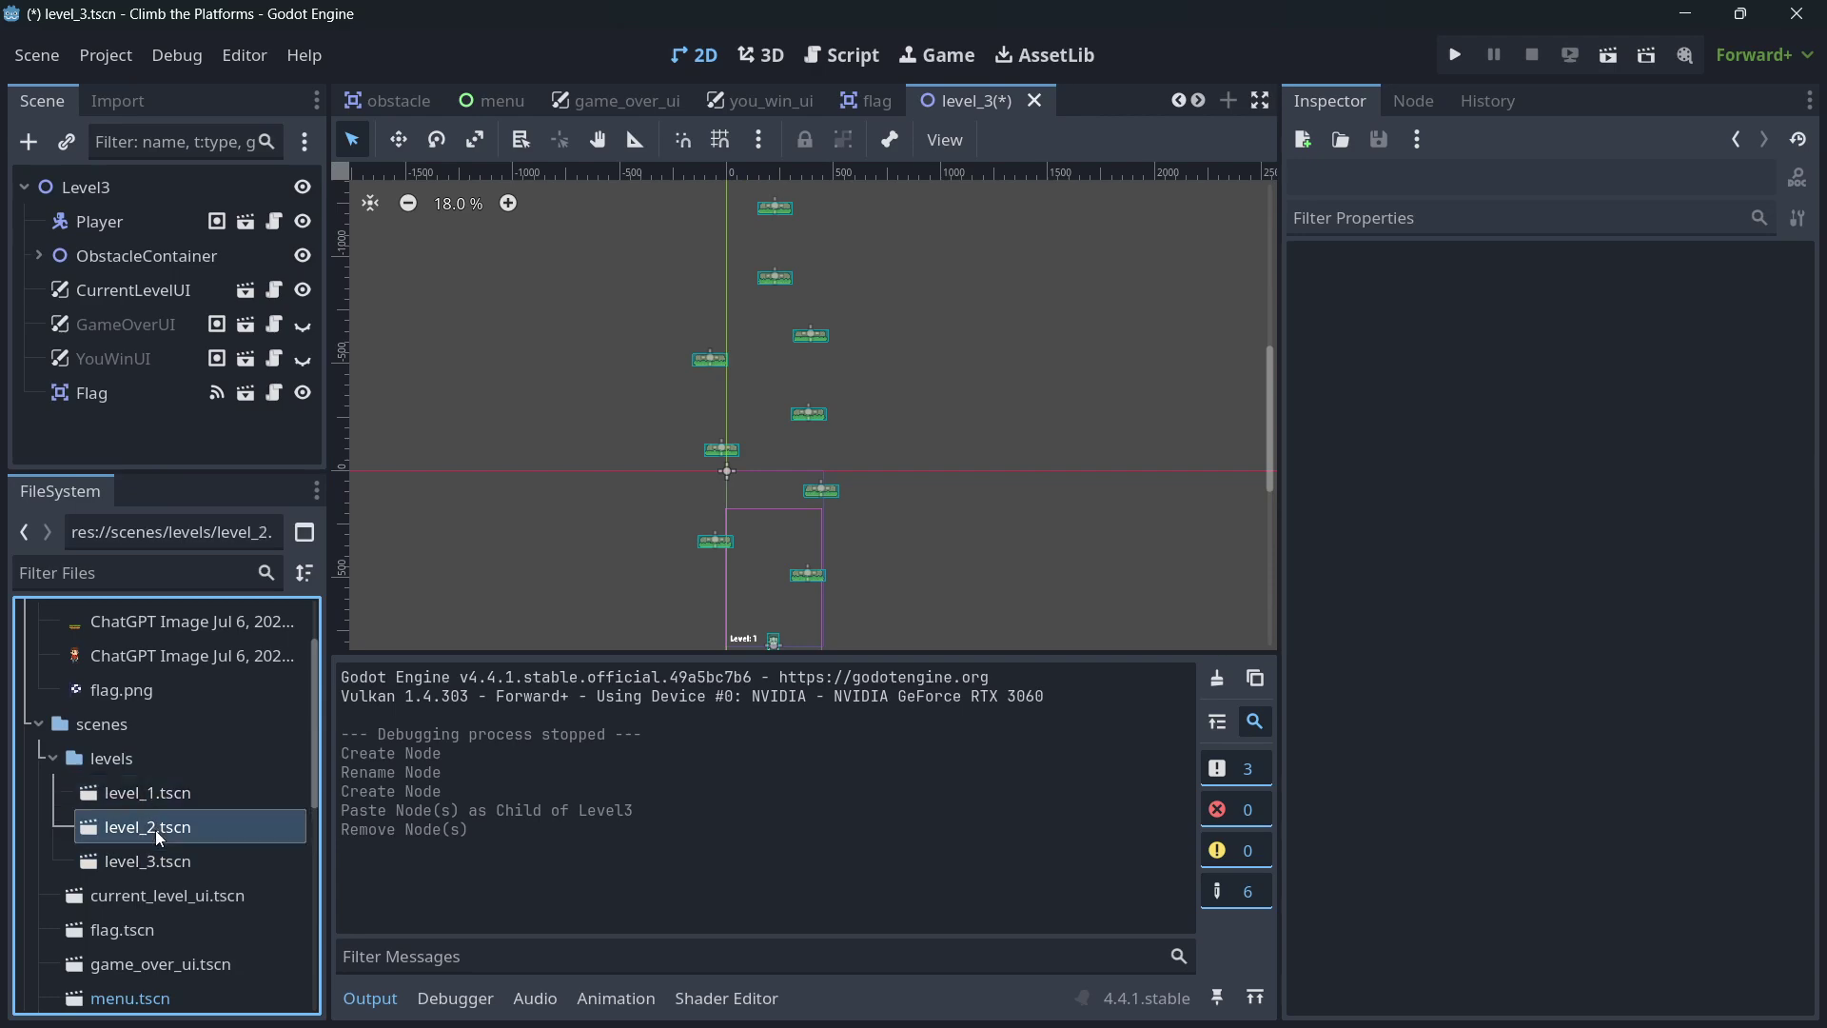
{"action": "left_click", "coordinate": [175, 866]}
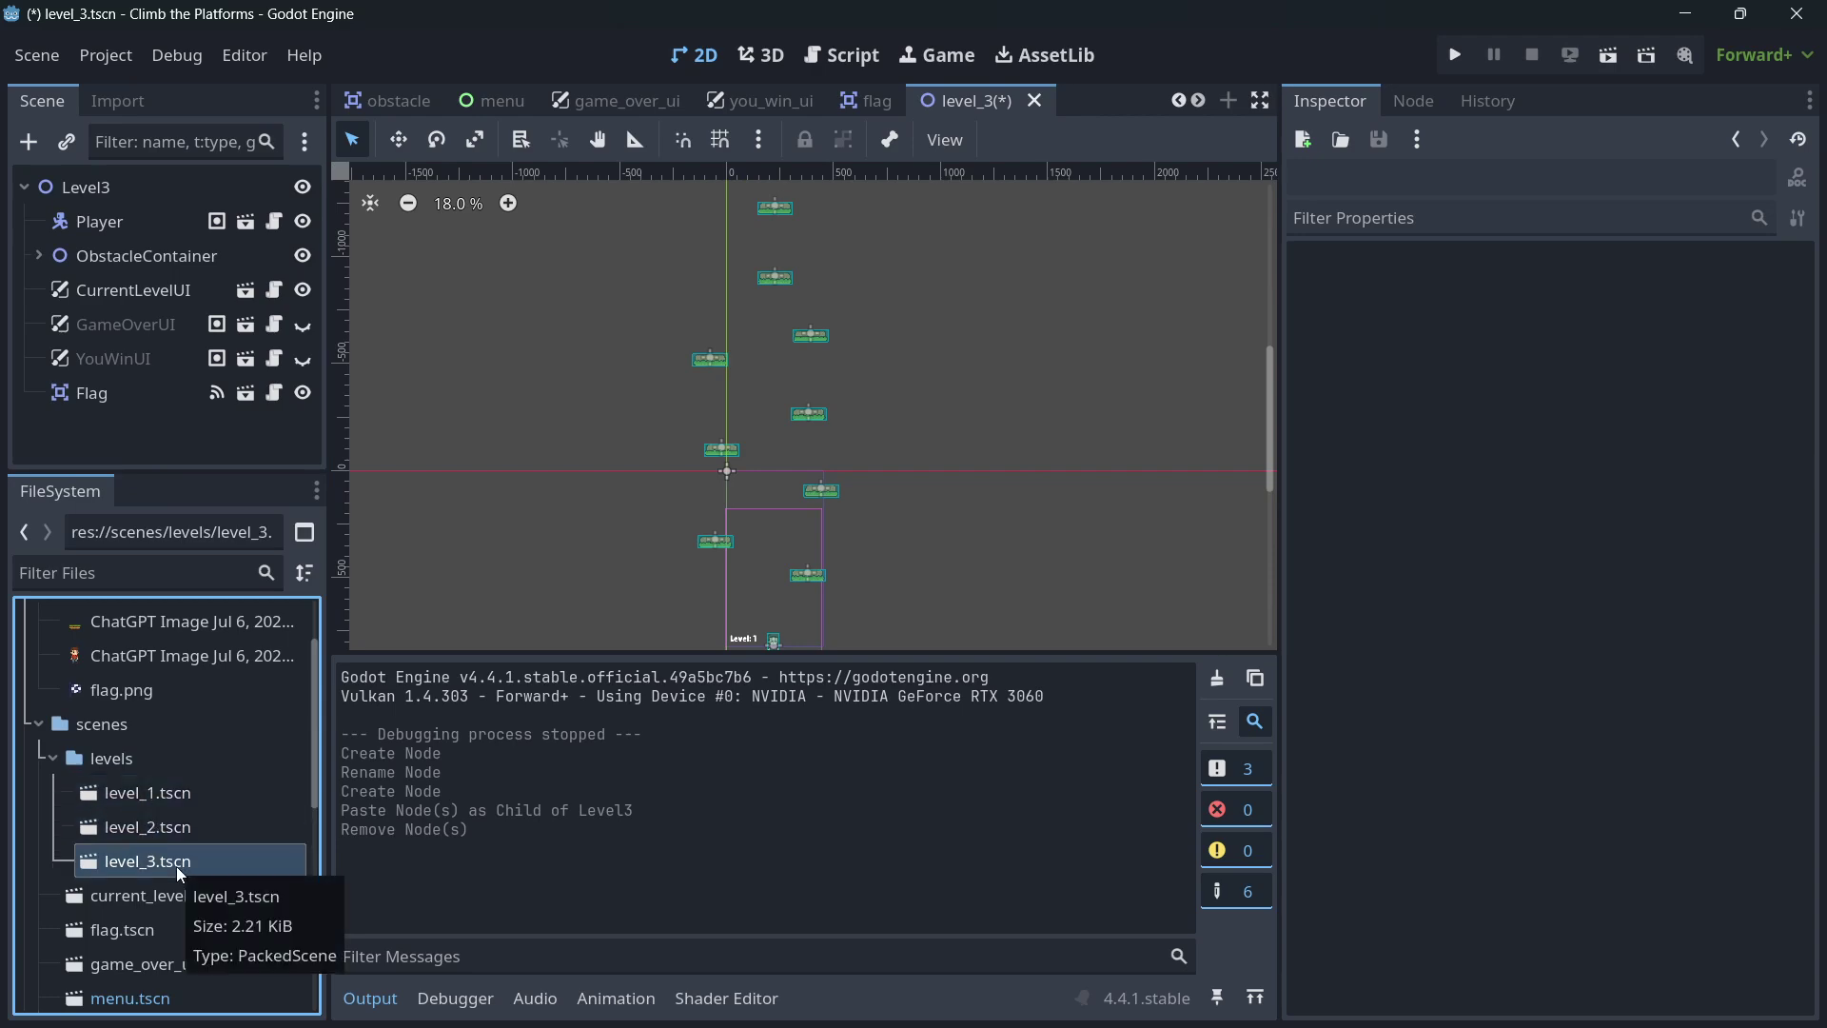
{"action": "left_click", "coordinate": [257, 793]}
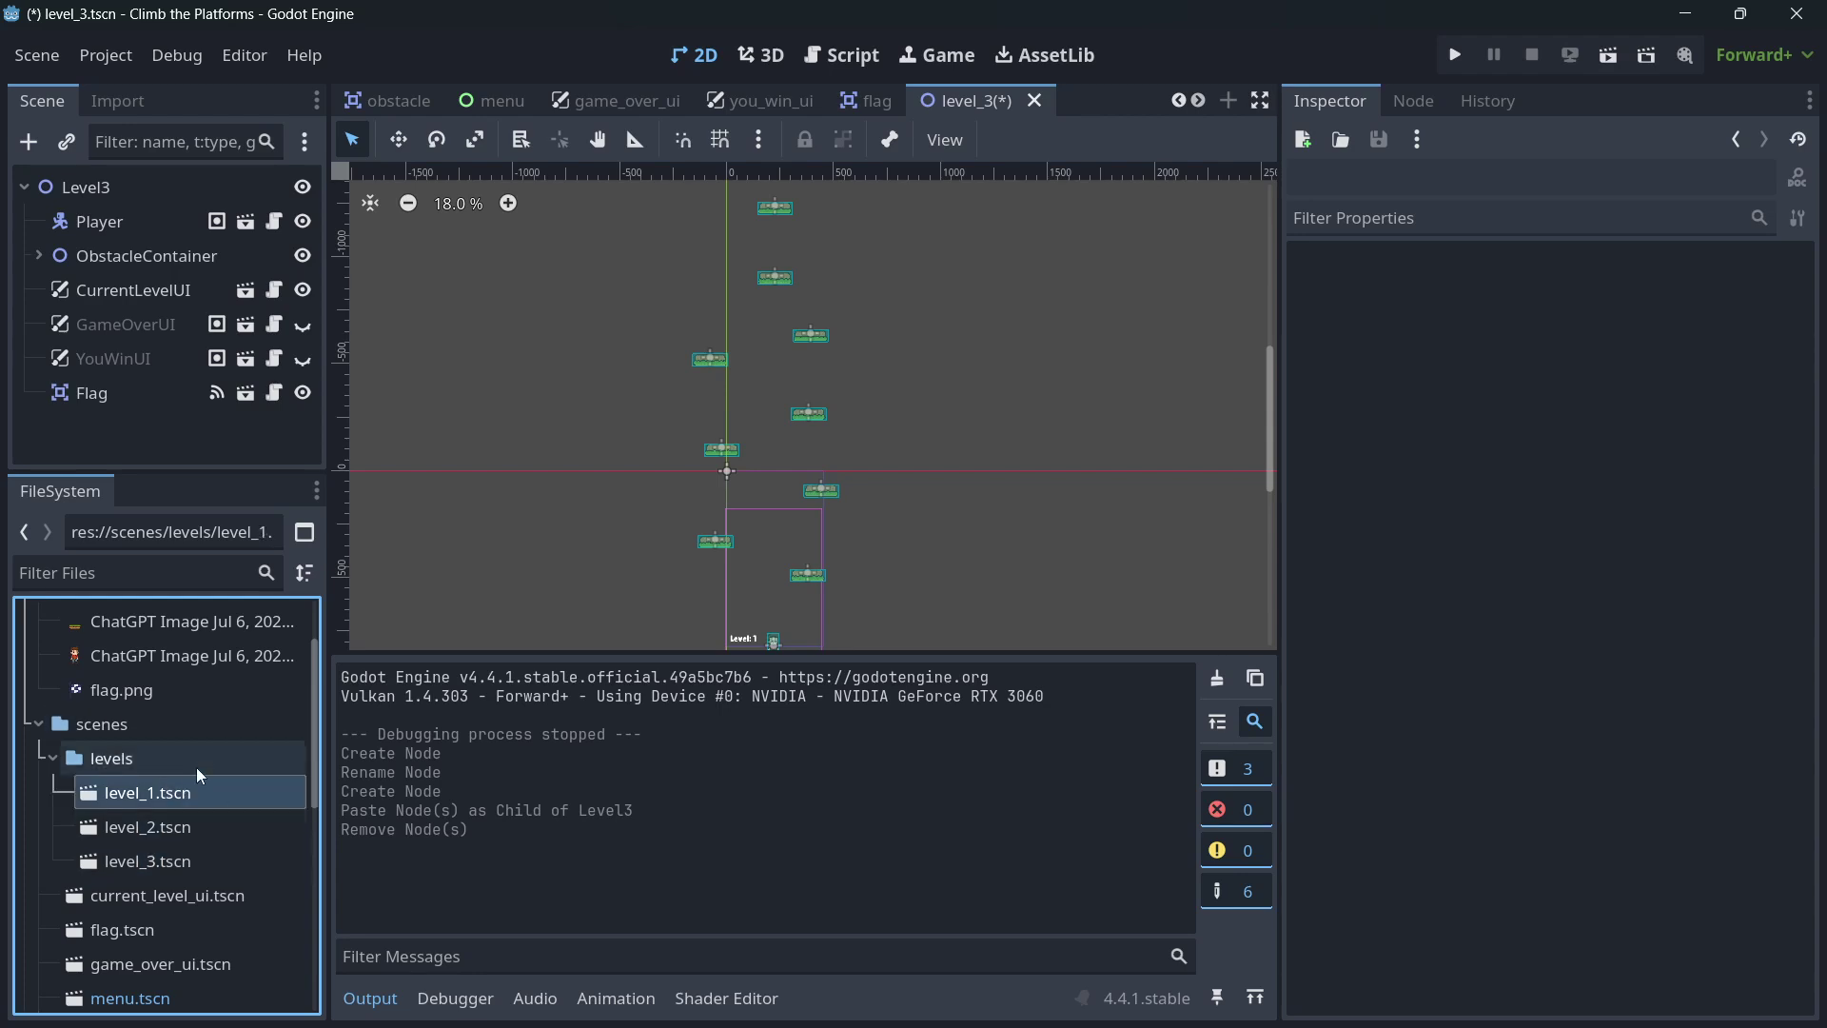
{"action": "key", "text": "ctrl+d"}
{"action": "key", "text": "Right"}
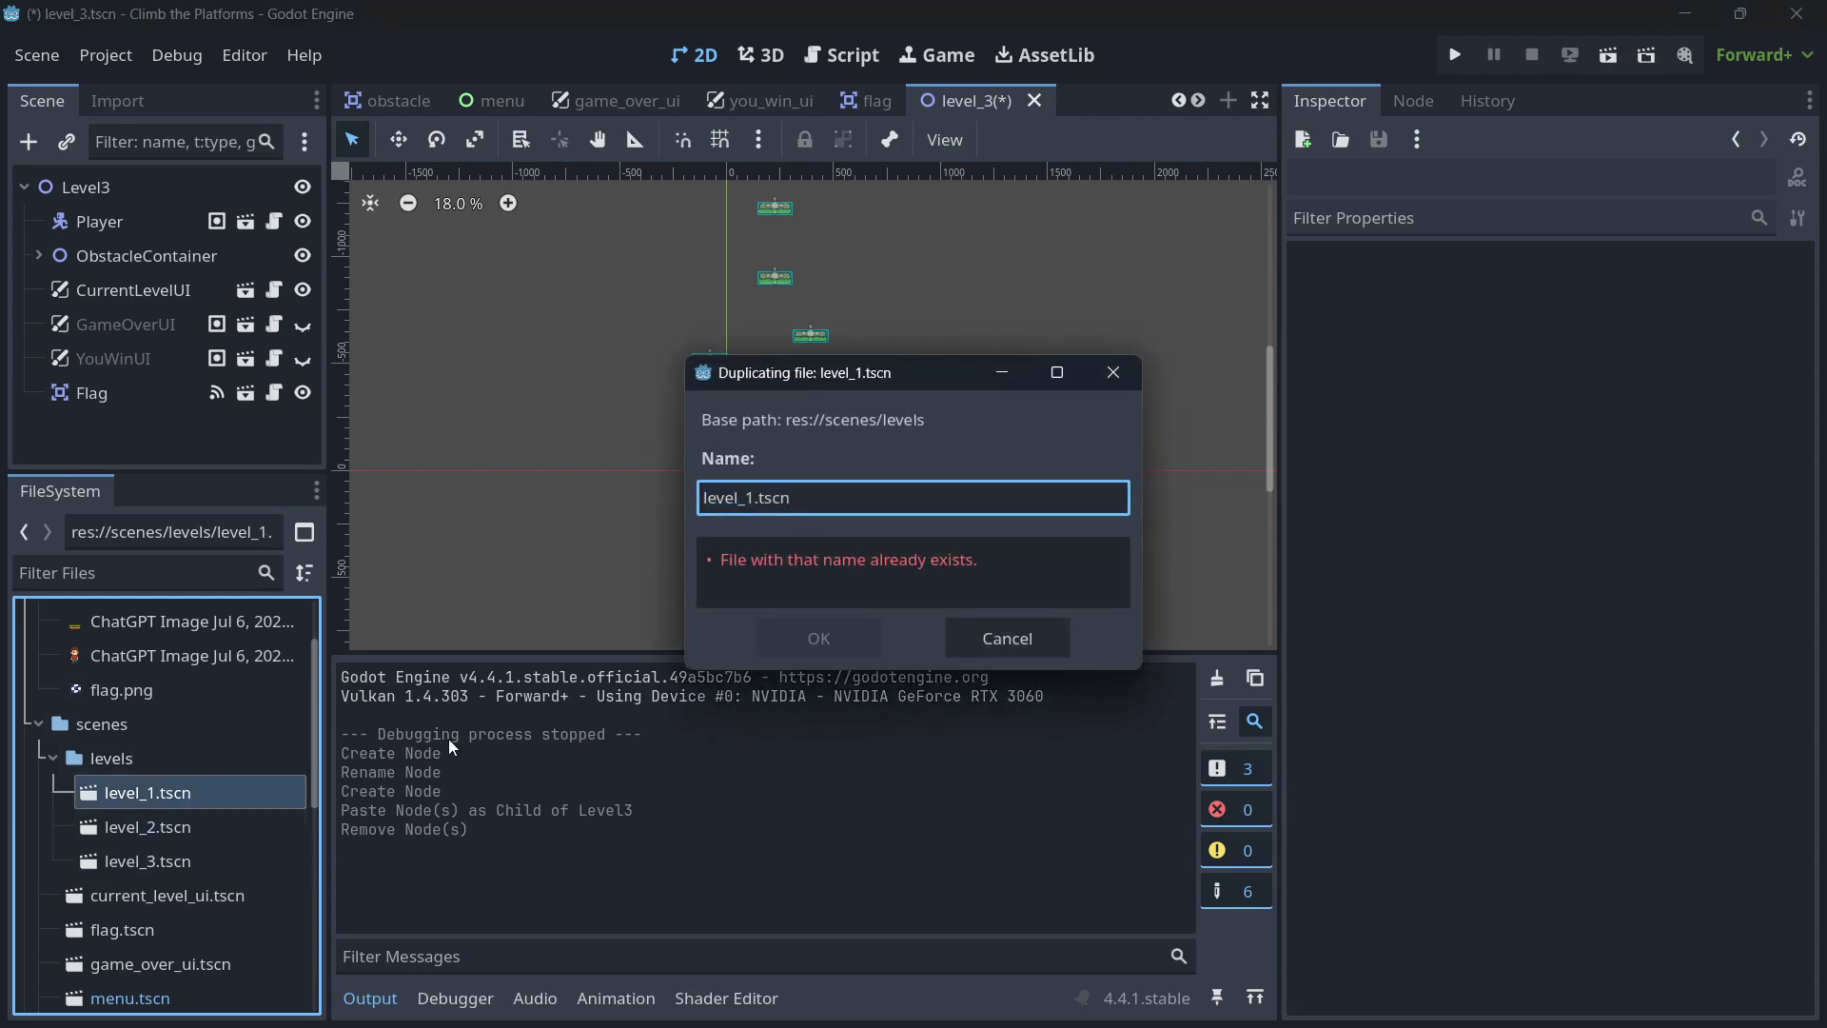
{"action": "key", "text": "Escape"}
{"action": "right_click", "coordinate": [449, 739]}
{"action": "left_click", "coordinate": [244, 790]}
- Duplicate level_1.tscn as base_level.tscn and open the new scene
{"action": "right_click", "coordinate": [243, 790]}
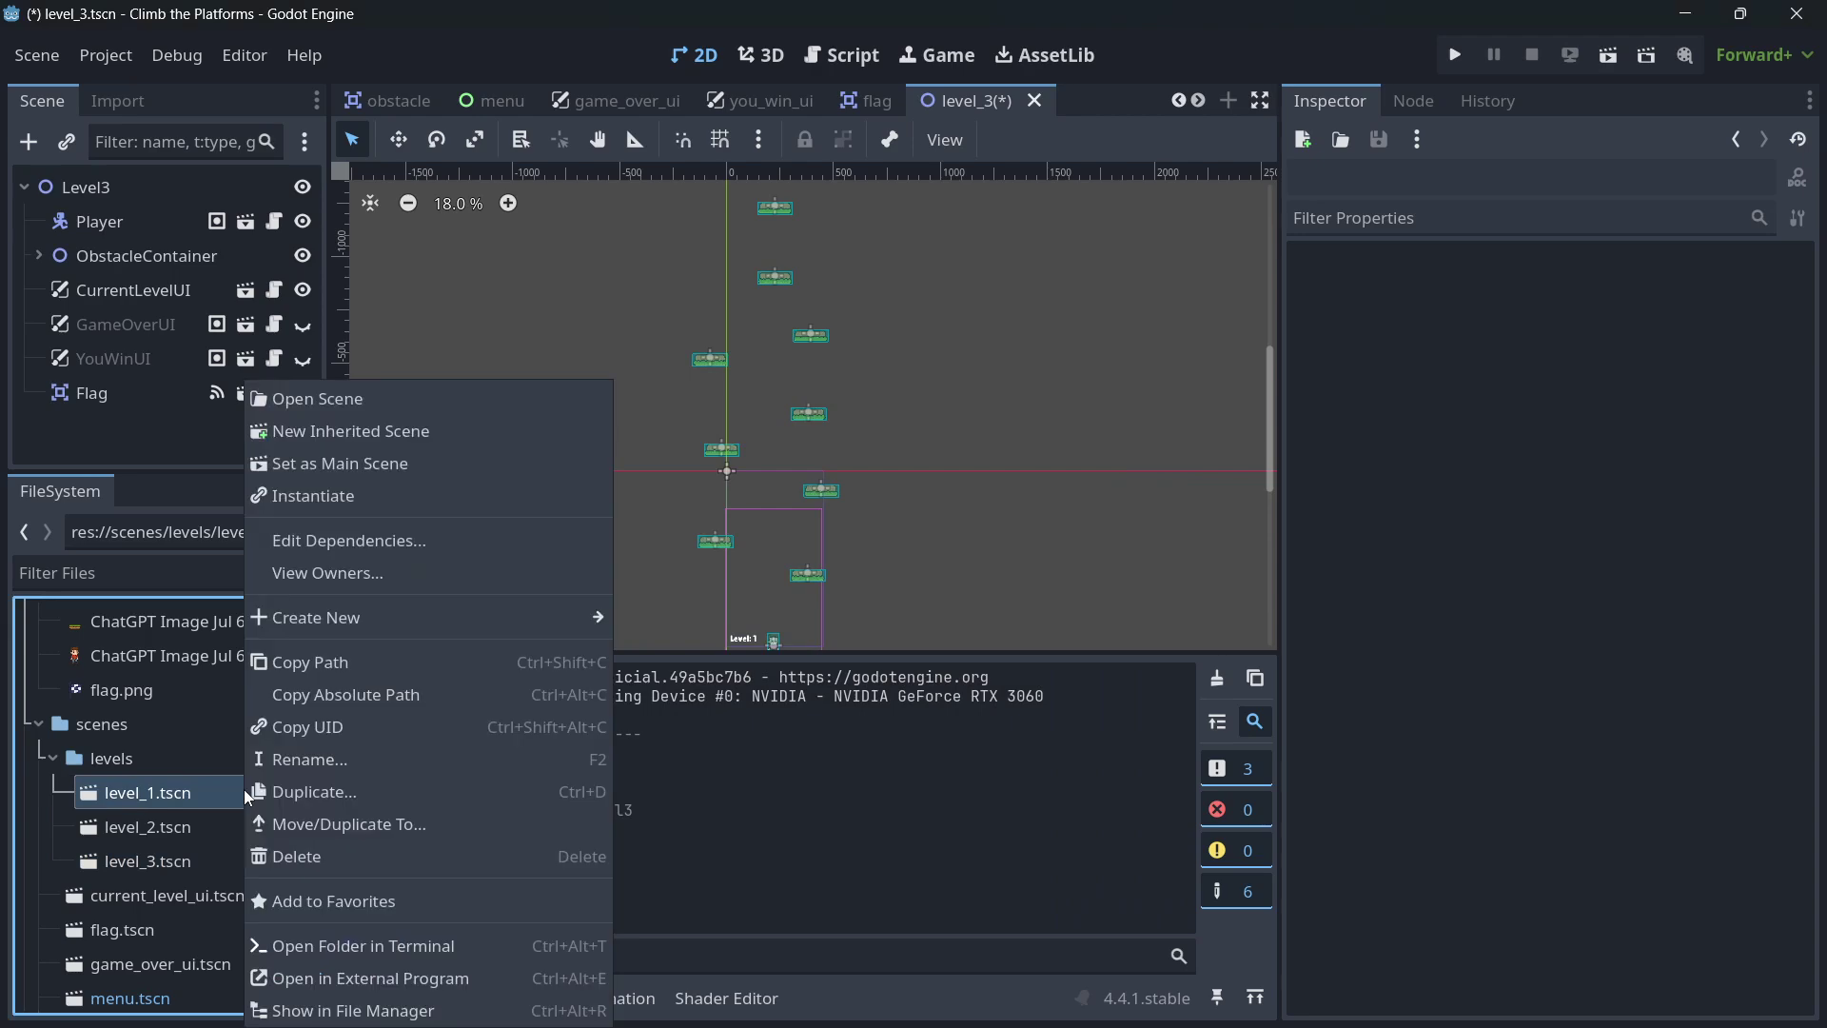
{"action": "left_click", "coordinate": [334, 782]}
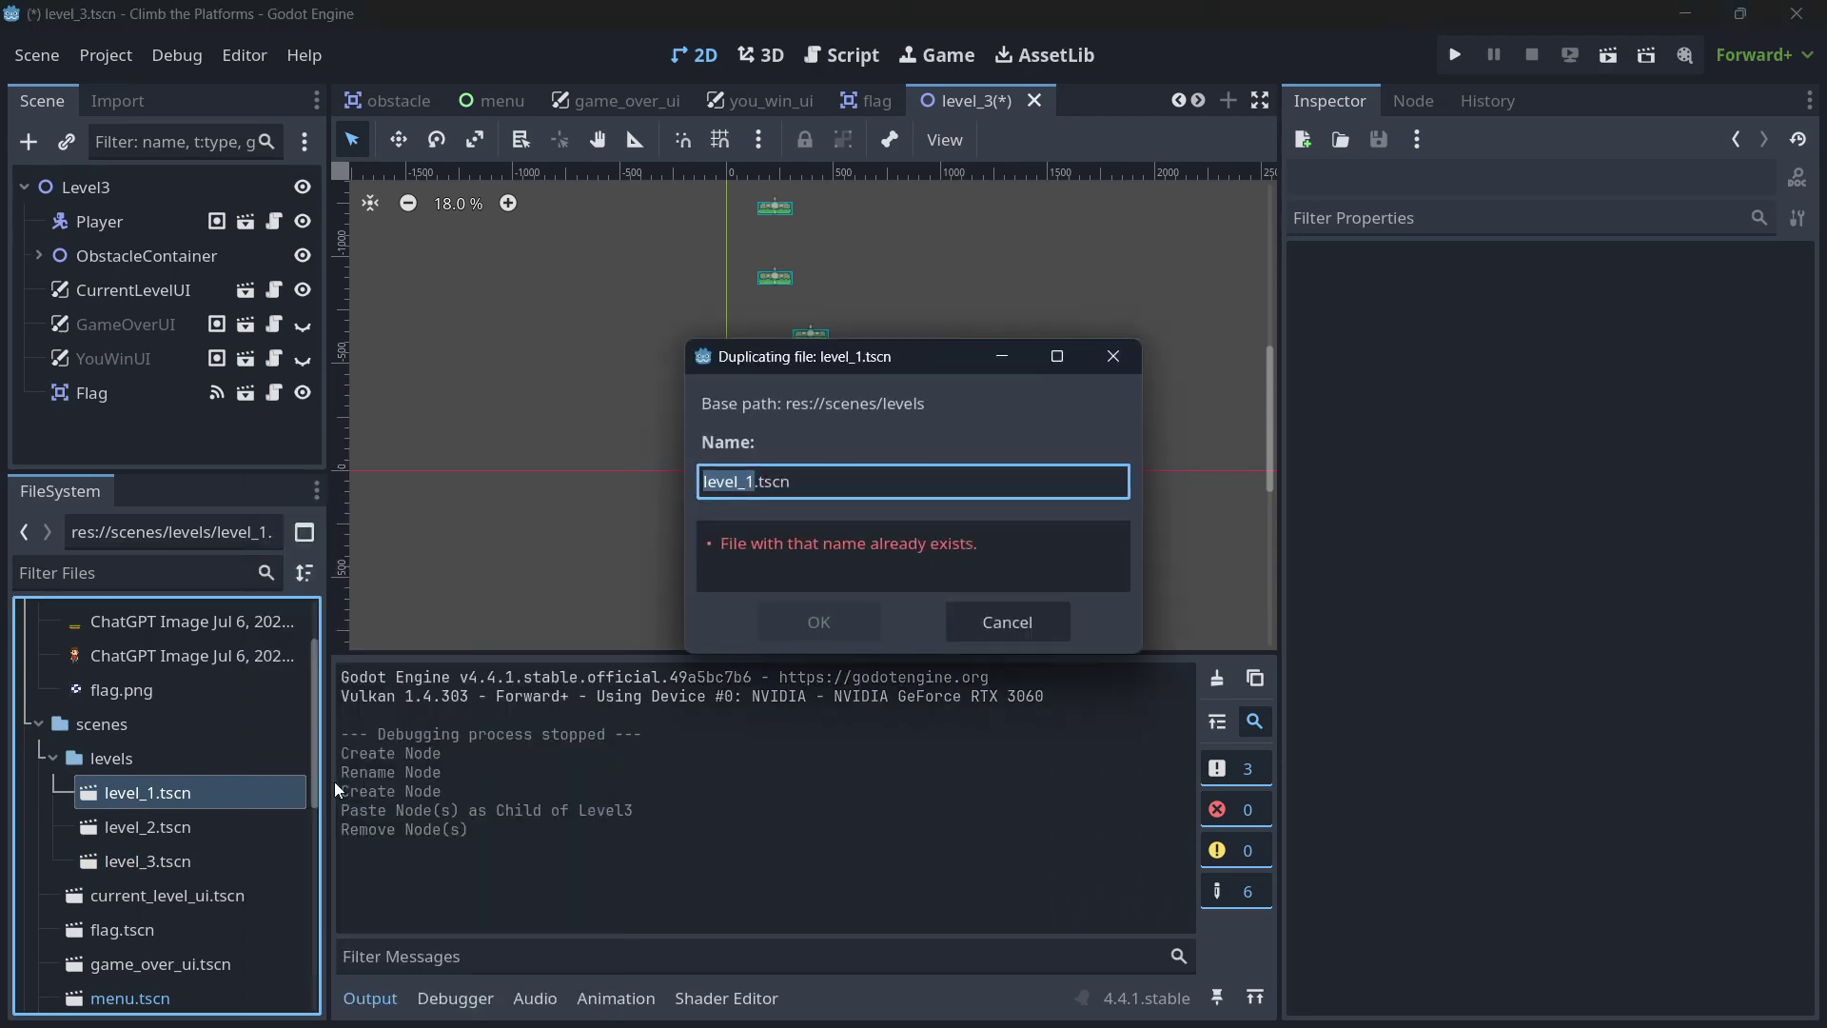
{"action": "key", "text": "Right"}
{"action": "key", "text": "shift+Home"}
{"action": "type", "text": "base_level"}
{"action": "key", "text": "Return"}
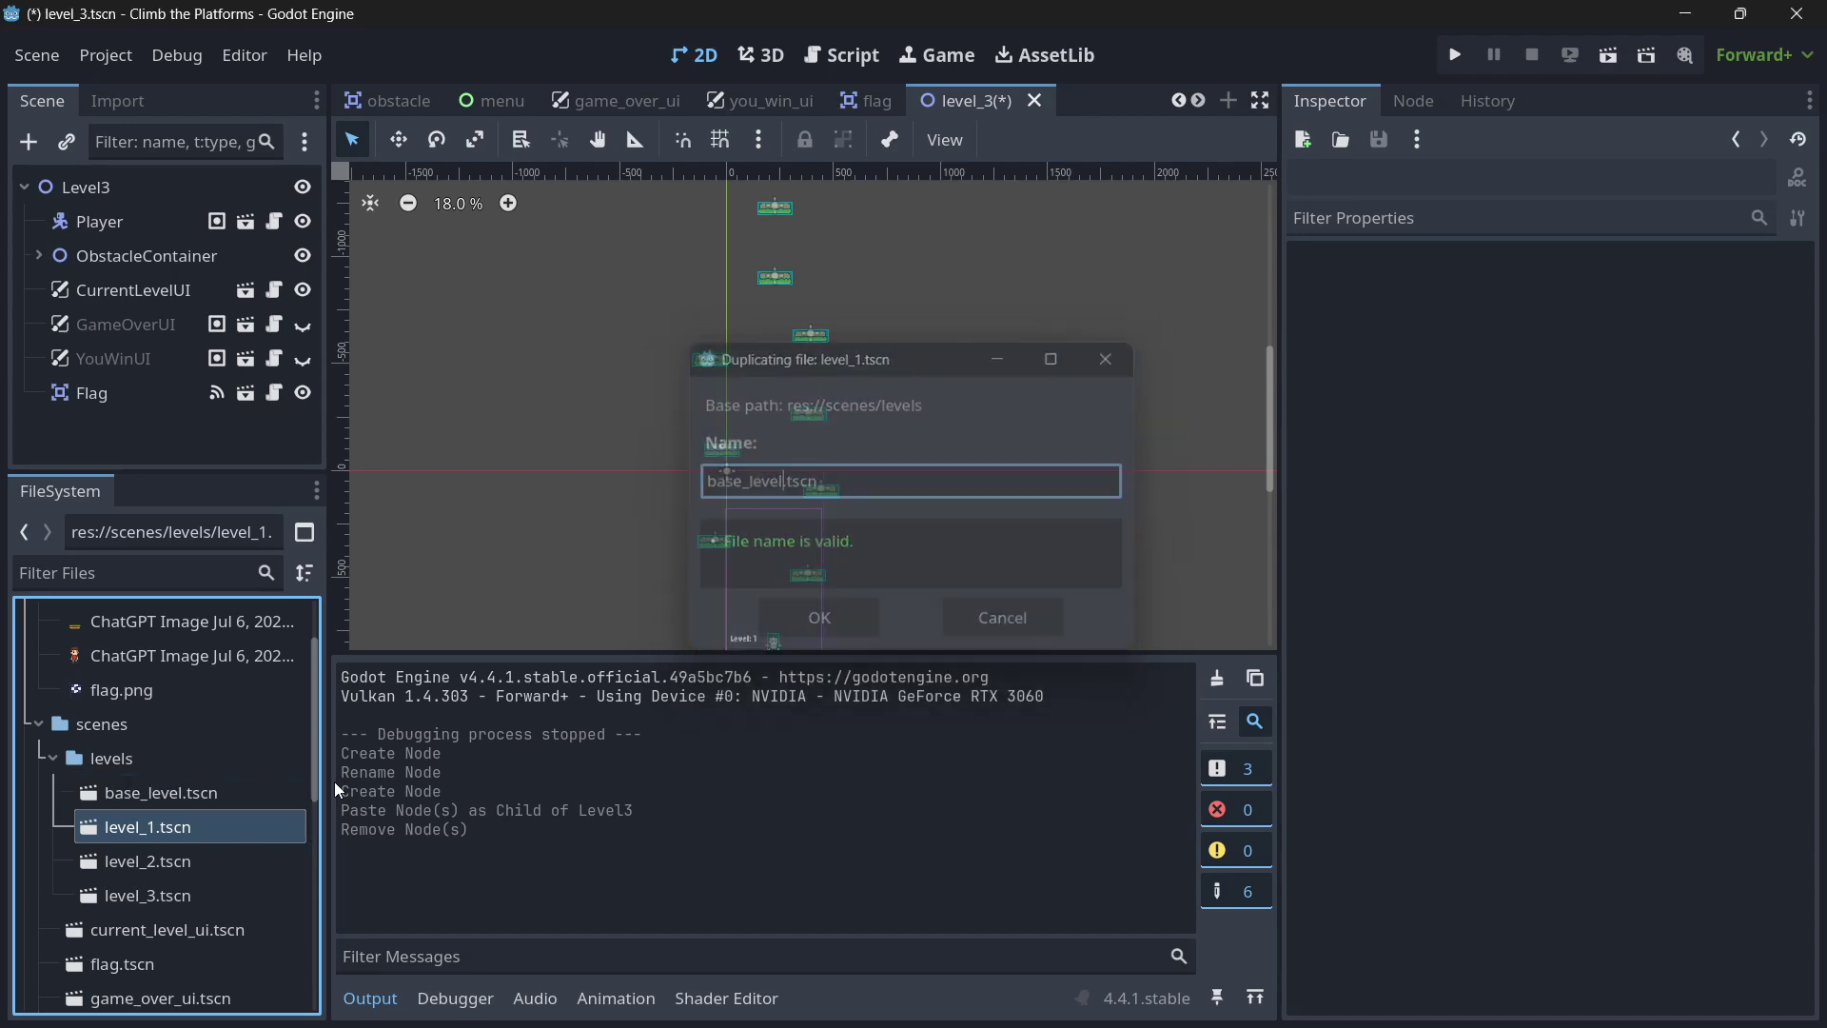
{"action": "double_click", "coordinate": [173, 791]}
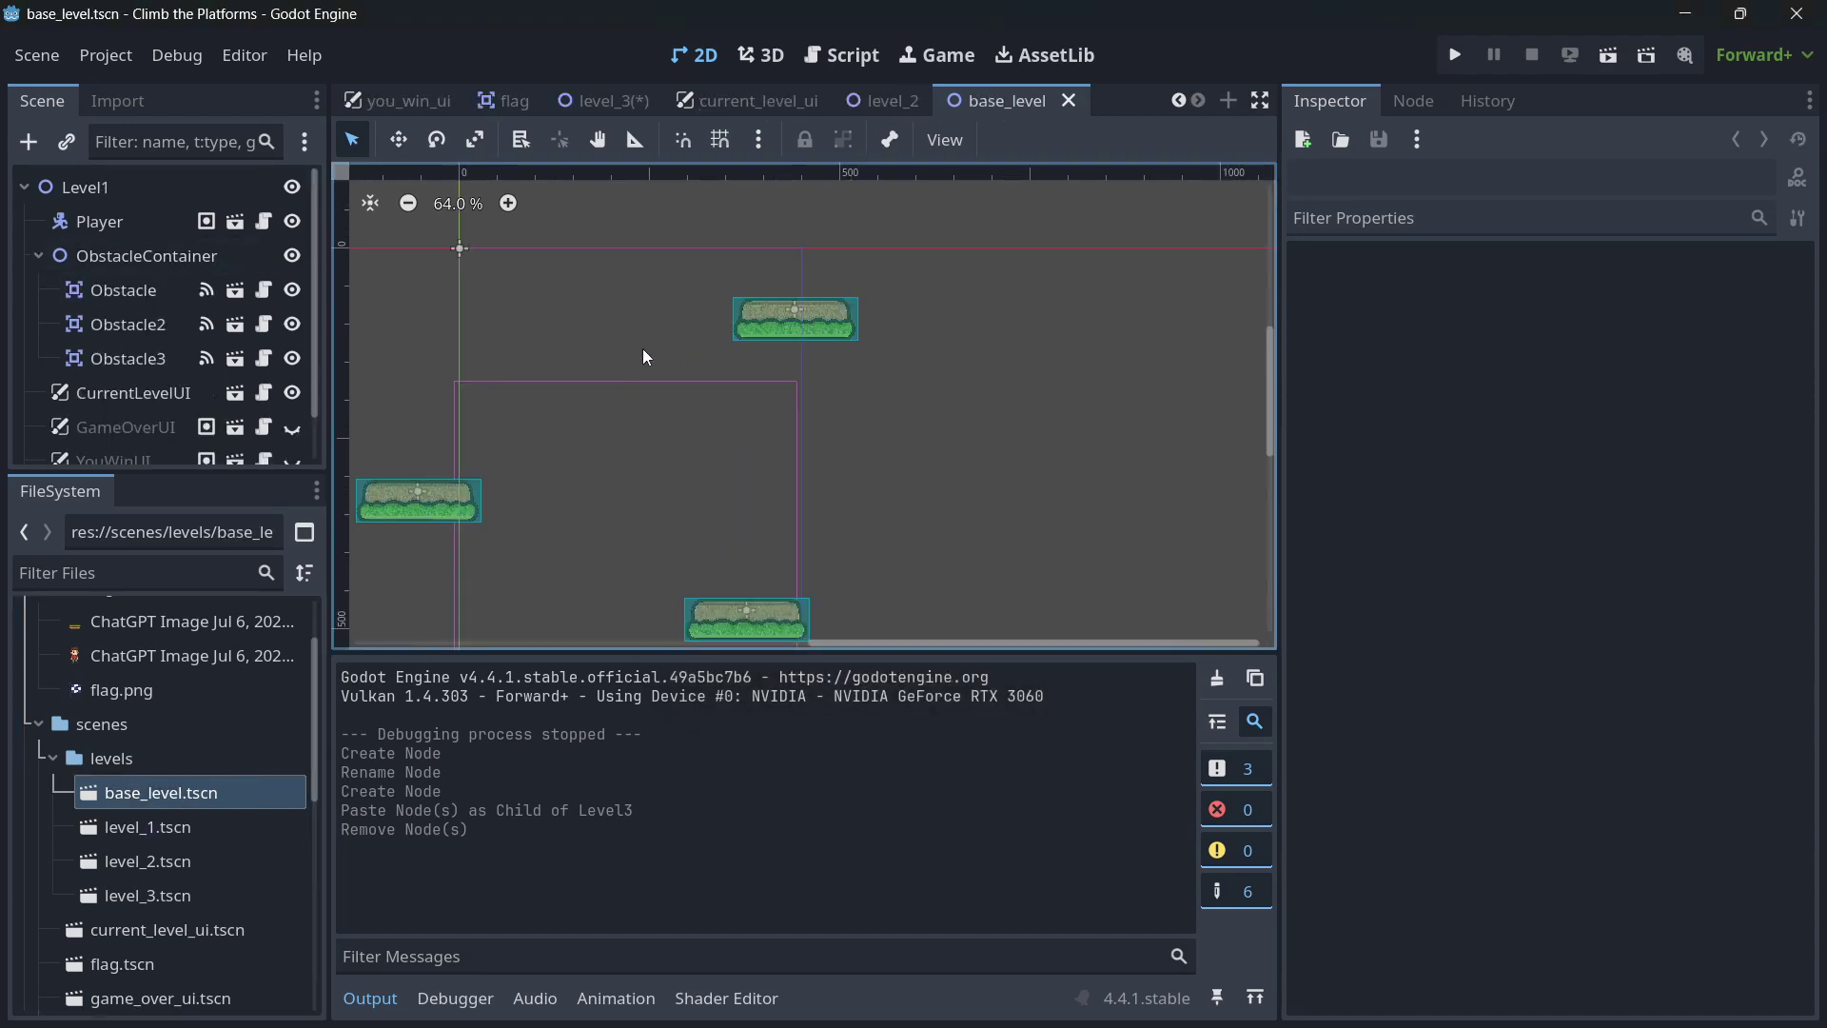
- Rename the root node to BaseLevel
{"action": "double_click", "coordinate": [142, 186]}
{"action": "type", "text": "Base"}
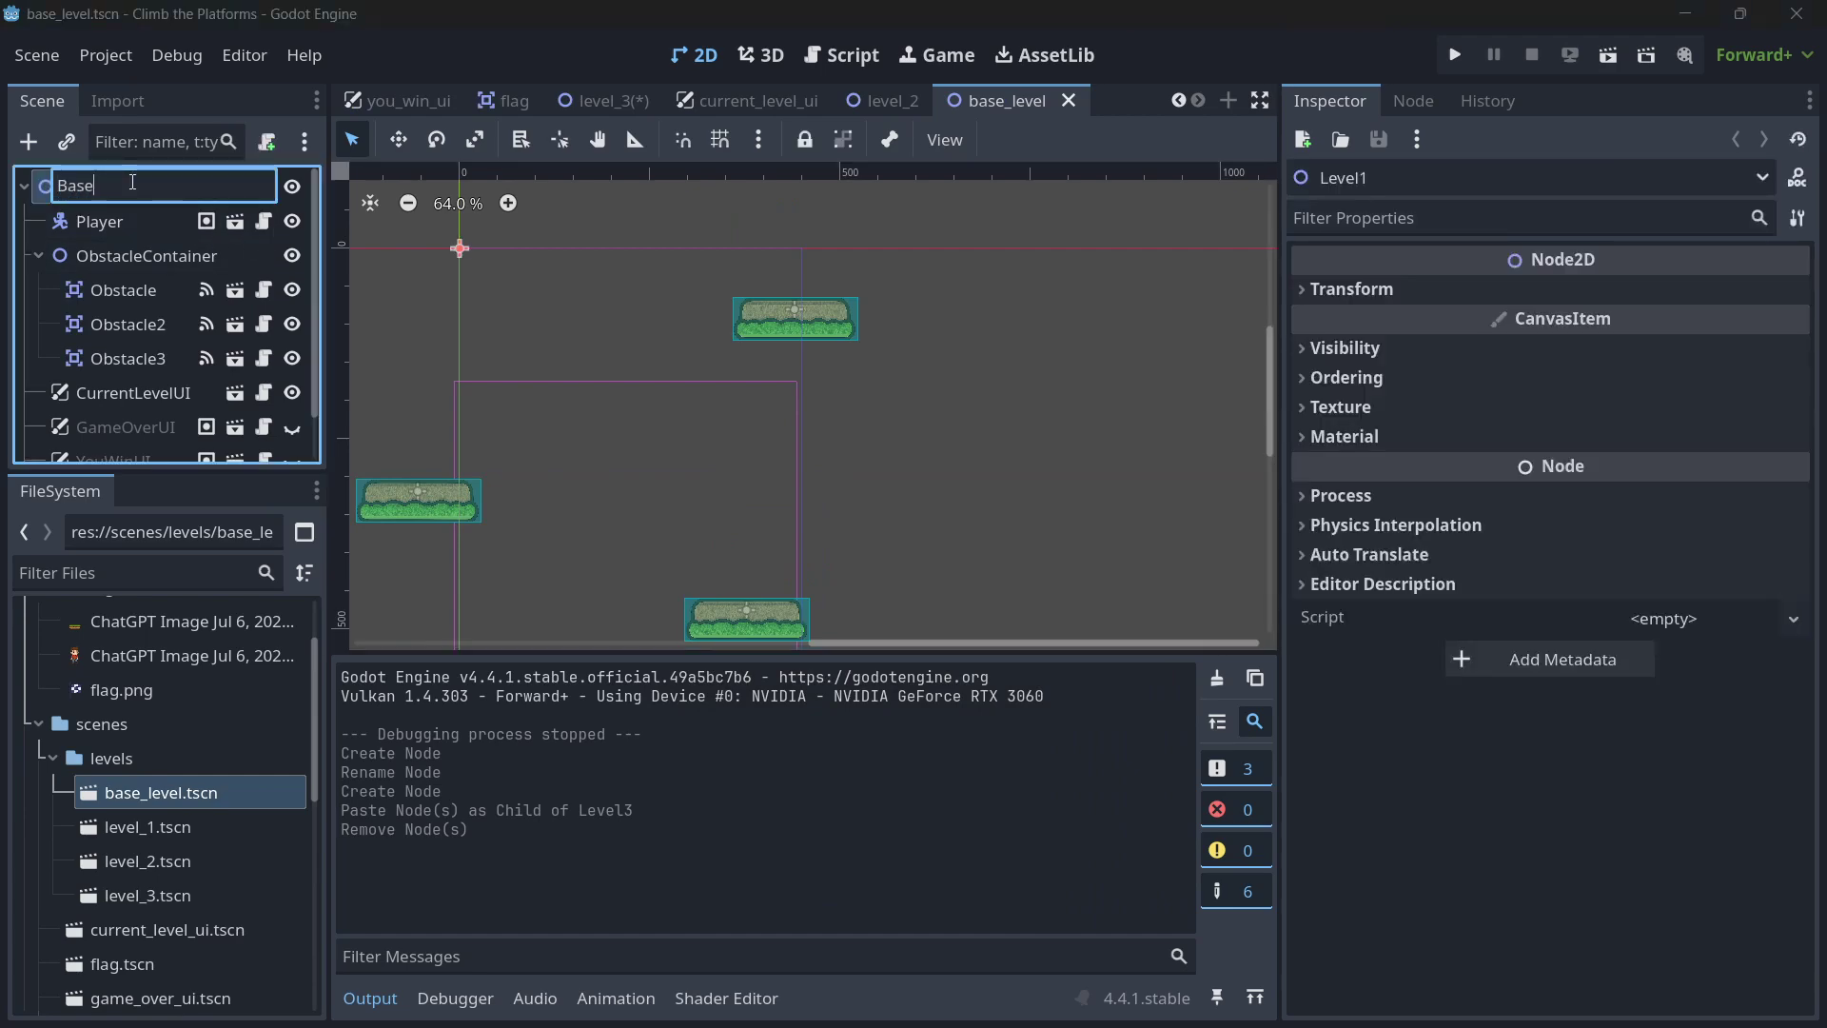
{"action": "type", "text": "Level"}
{"action": "key", "text": "Return"}
- Delete the Obstacle2 and Obstacle3 nodes, keeping only Obstacle
{"action": "left_click_drag", "start_coordinate": [168, 480], "coordinate": [165, 557]}
{"action": "scroll", "coordinate": [611, 347], "scroll_direction": "down", "scroll_amount": 5}
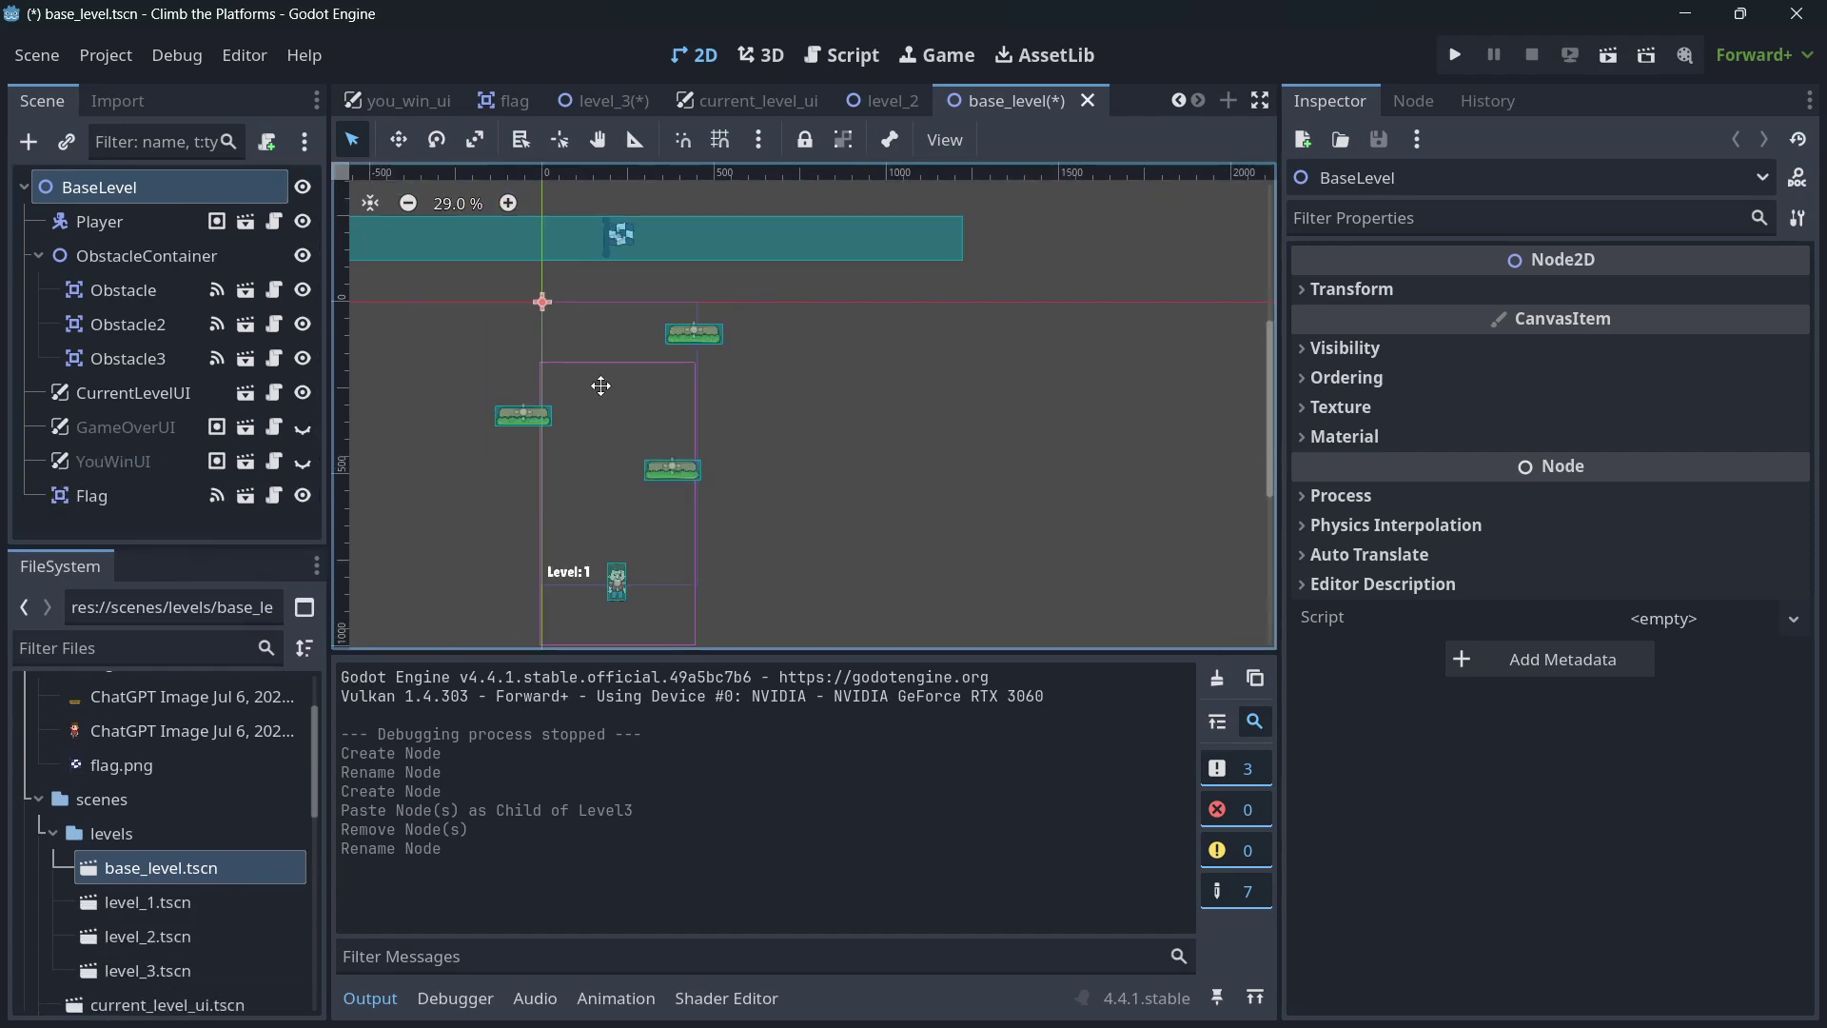
{"action": "left_click", "coordinate": [137, 333]}
{"action": "left_click", "coordinate": [136, 358], "text": "shift"}
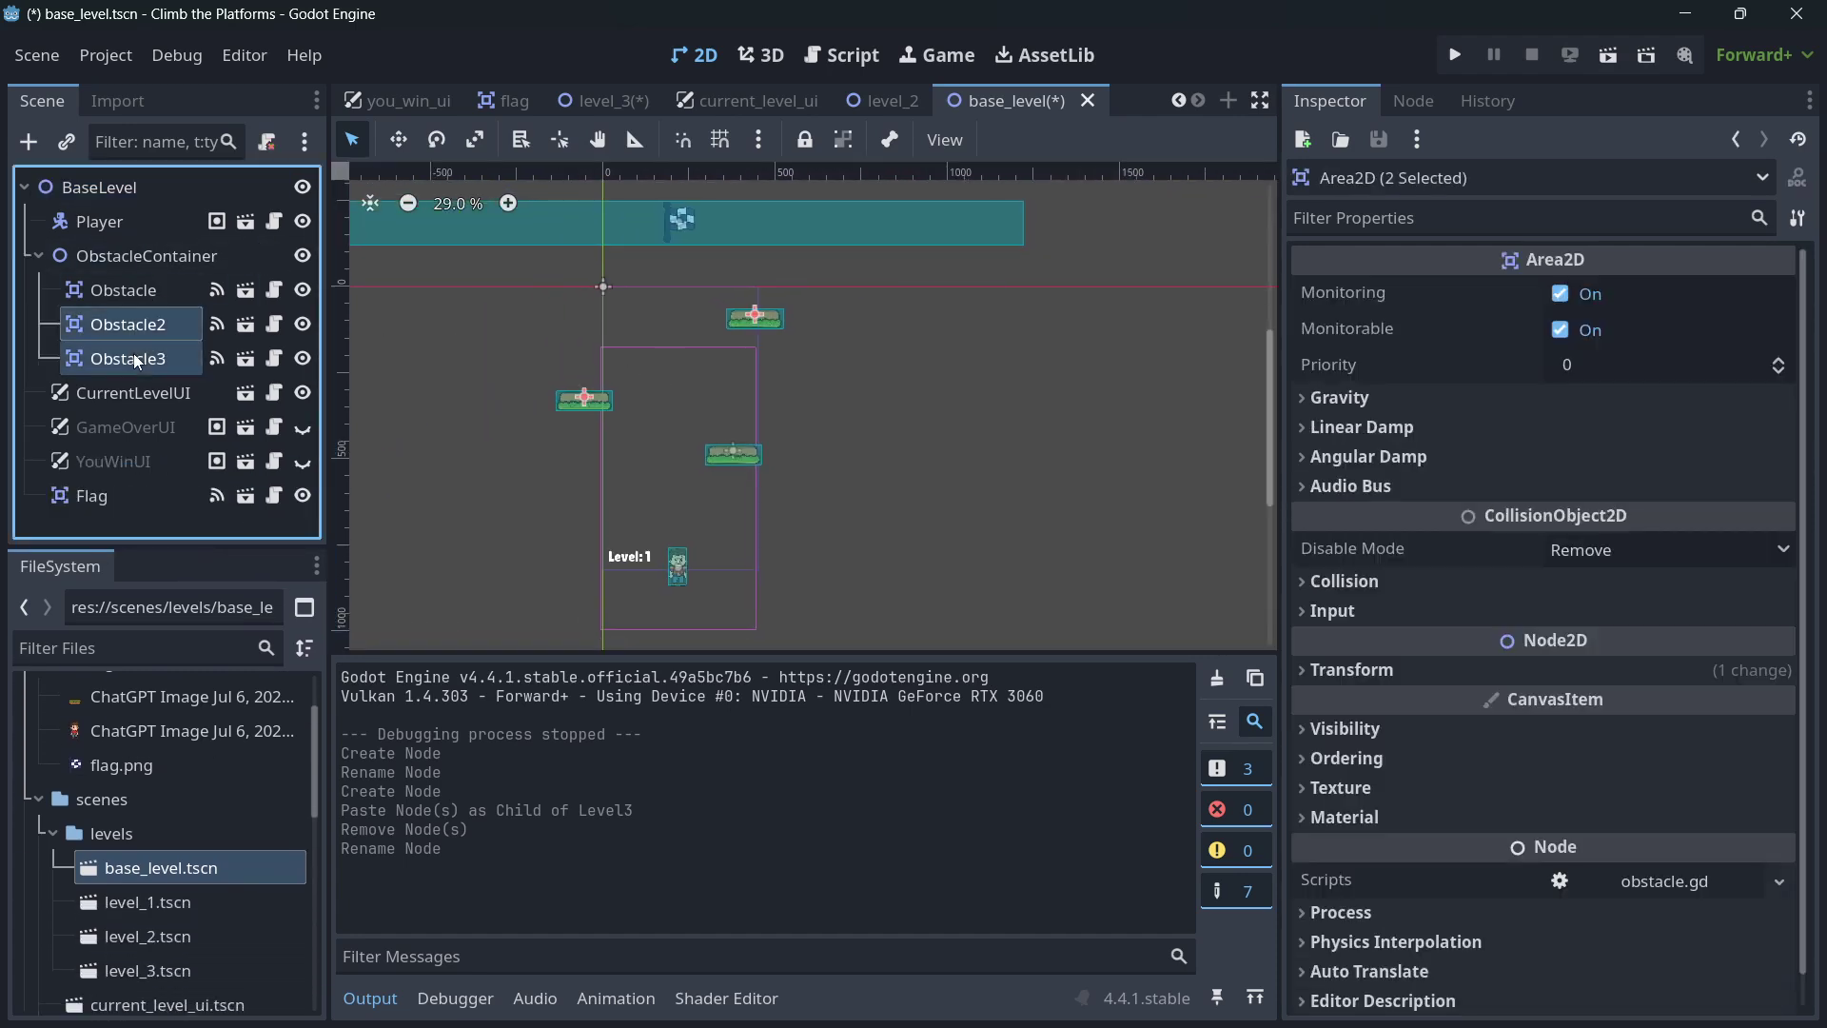
{"action": "key", "text": "Delete"}
{"action": "key", "text": "Return"}
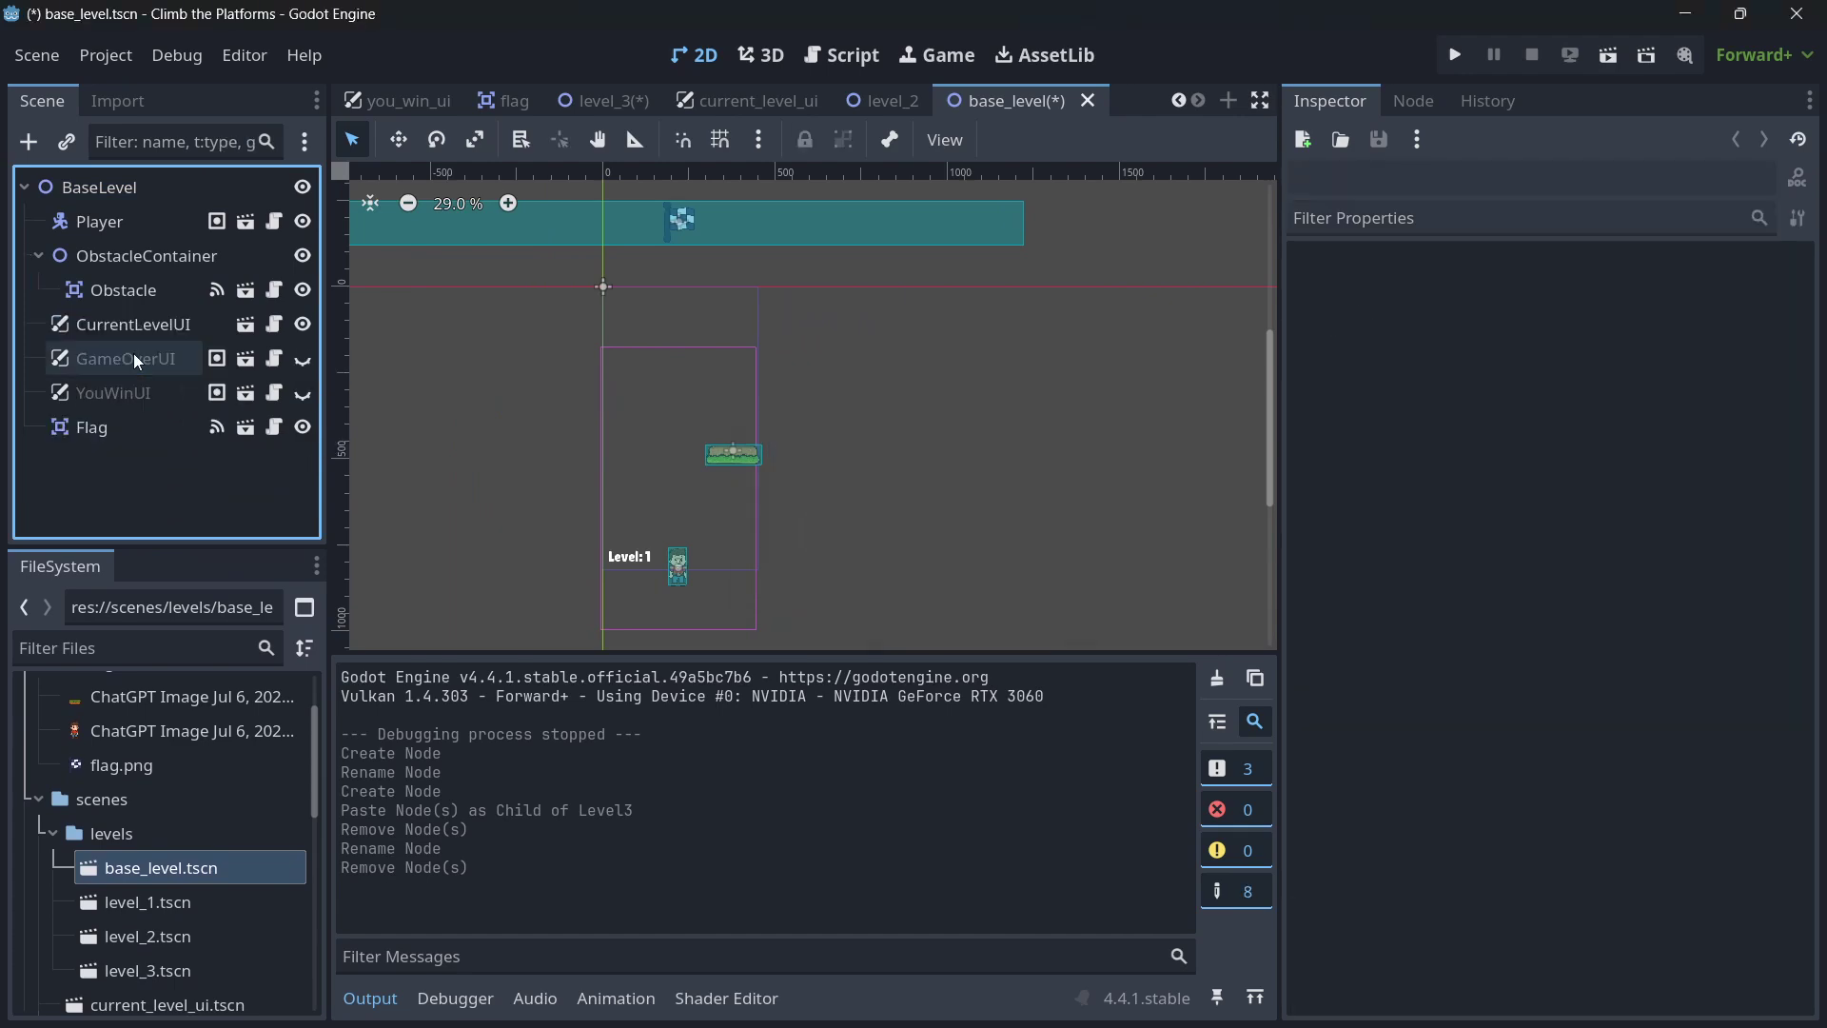
- Move the Flag node to sit directly below ObstacleContainer
{"action": "left_click", "coordinate": [124, 256]}
{"action": "left_click", "coordinate": [168, 459]}
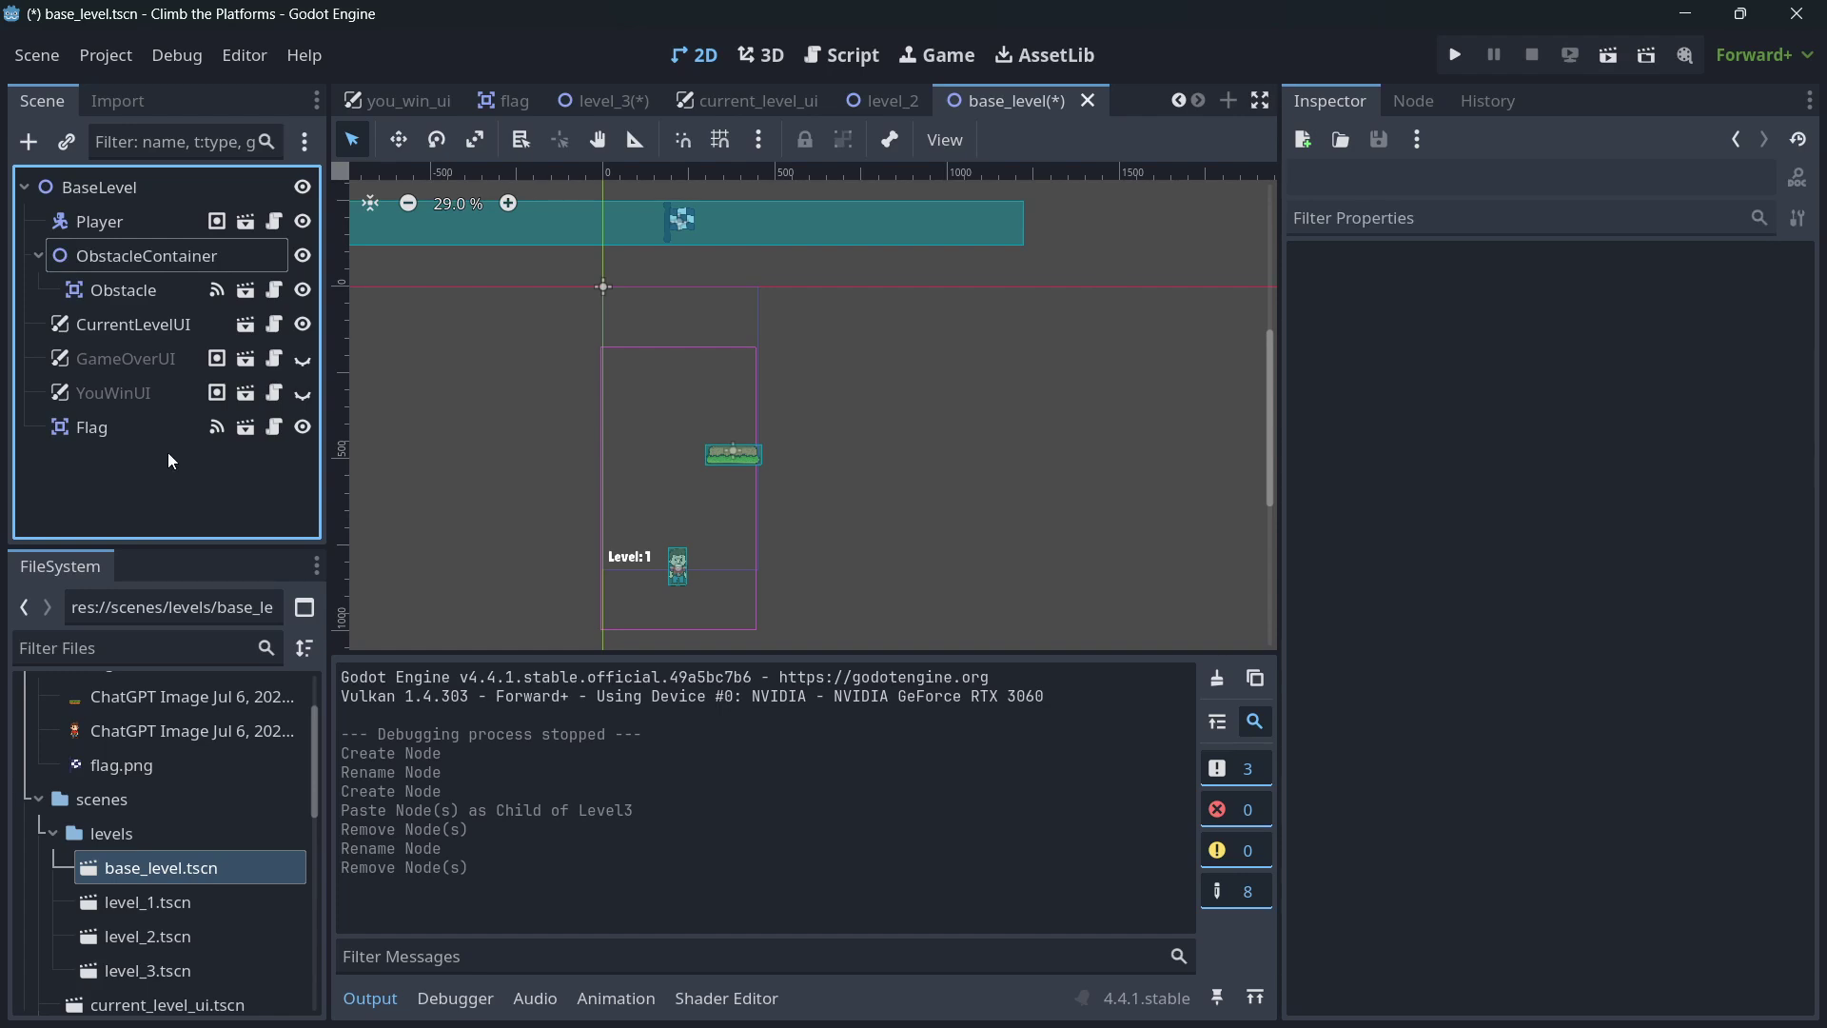
{"action": "left_click", "coordinate": [149, 419]}
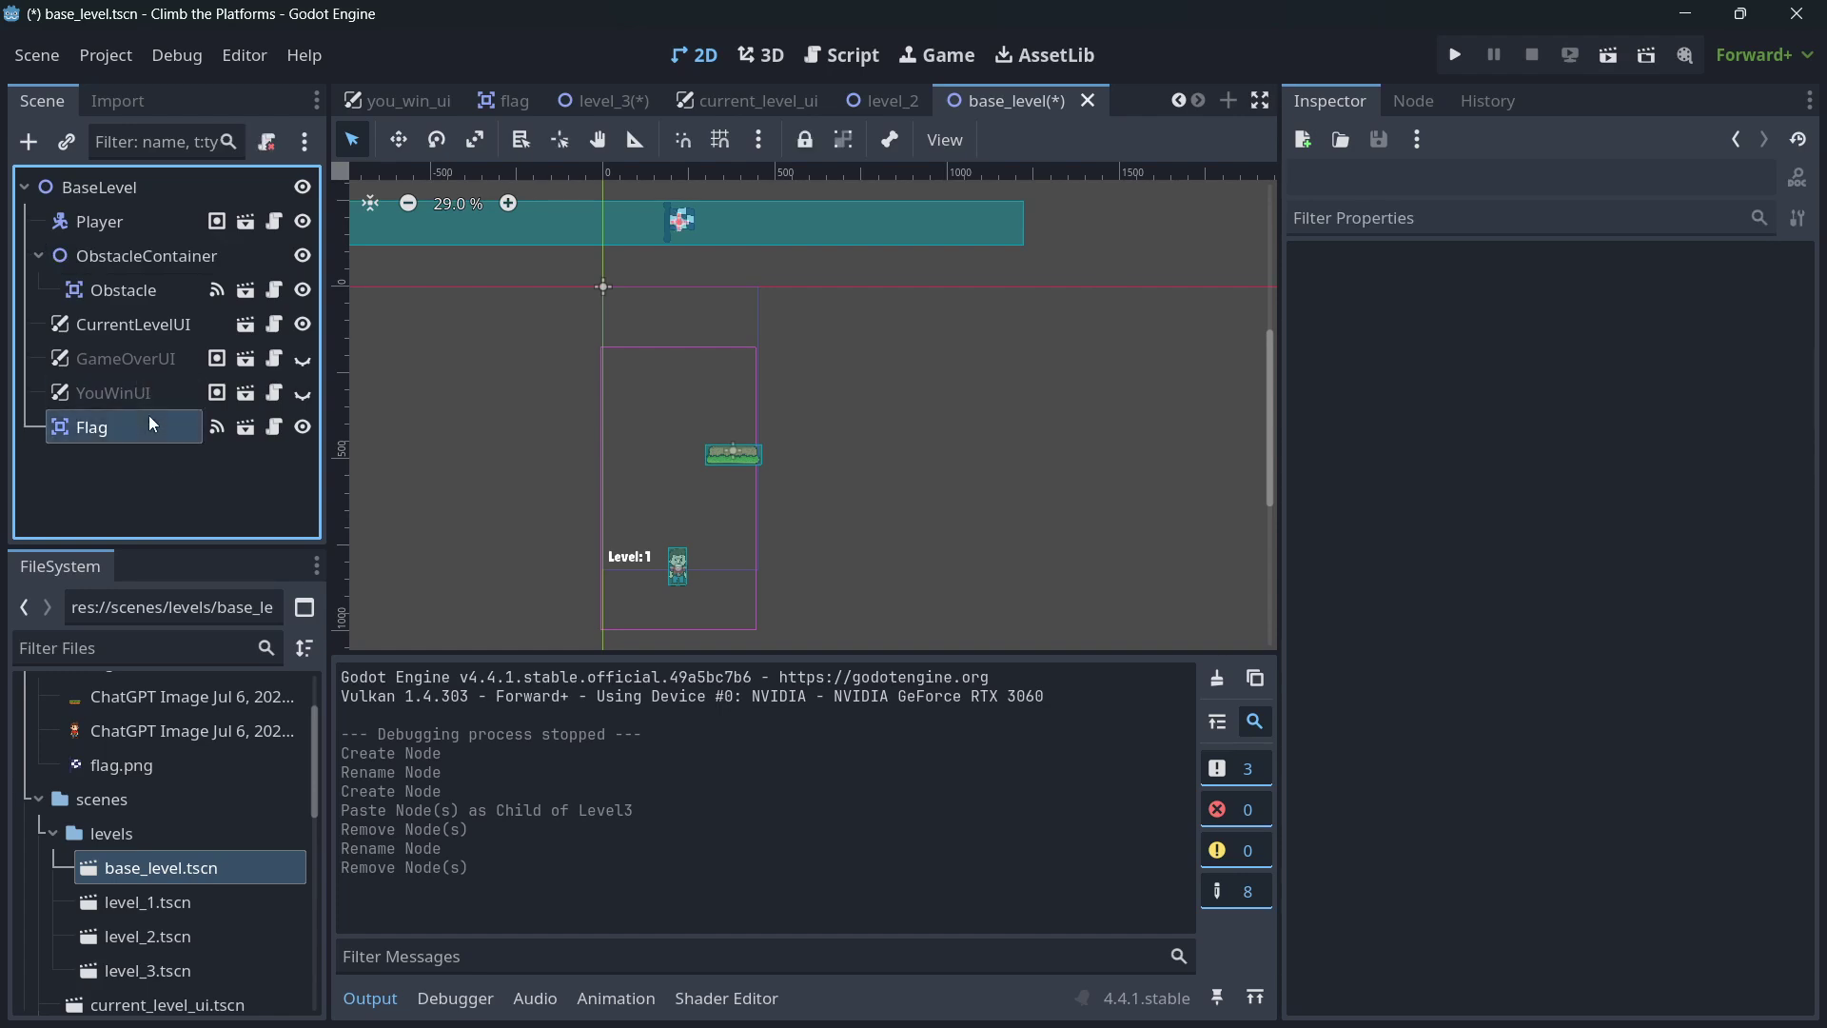
{"action": "left_click", "coordinate": [38, 255]}
{"action": "left_click_drag", "start_coordinate": [105, 394], "coordinate": [106, 269]}
{"action": "left_click", "coordinate": [161, 497]}
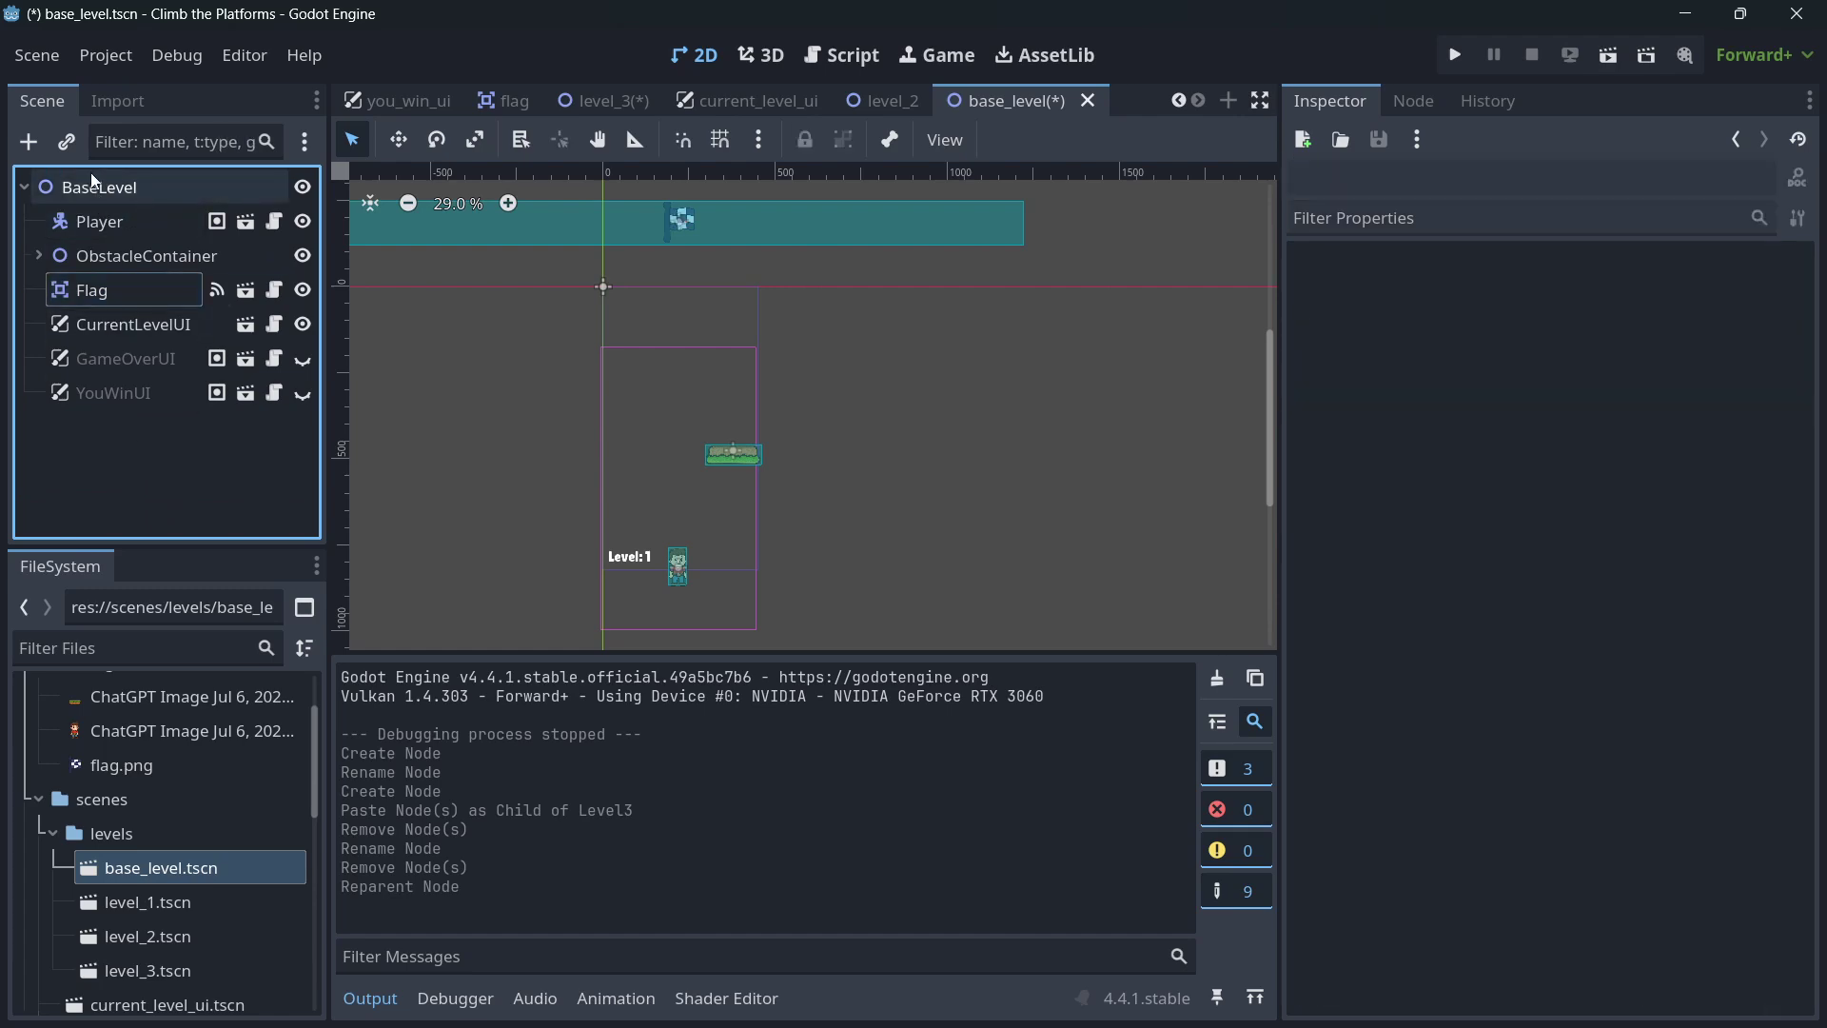
{"action": "scroll", "coordinate": [620, 322], "scroll_direction": "down", "scroll_amount": 3}
{"action": "scroll", "coordinate": [625, 317], "scroll_direction": "up", "scroll_amount": 2}
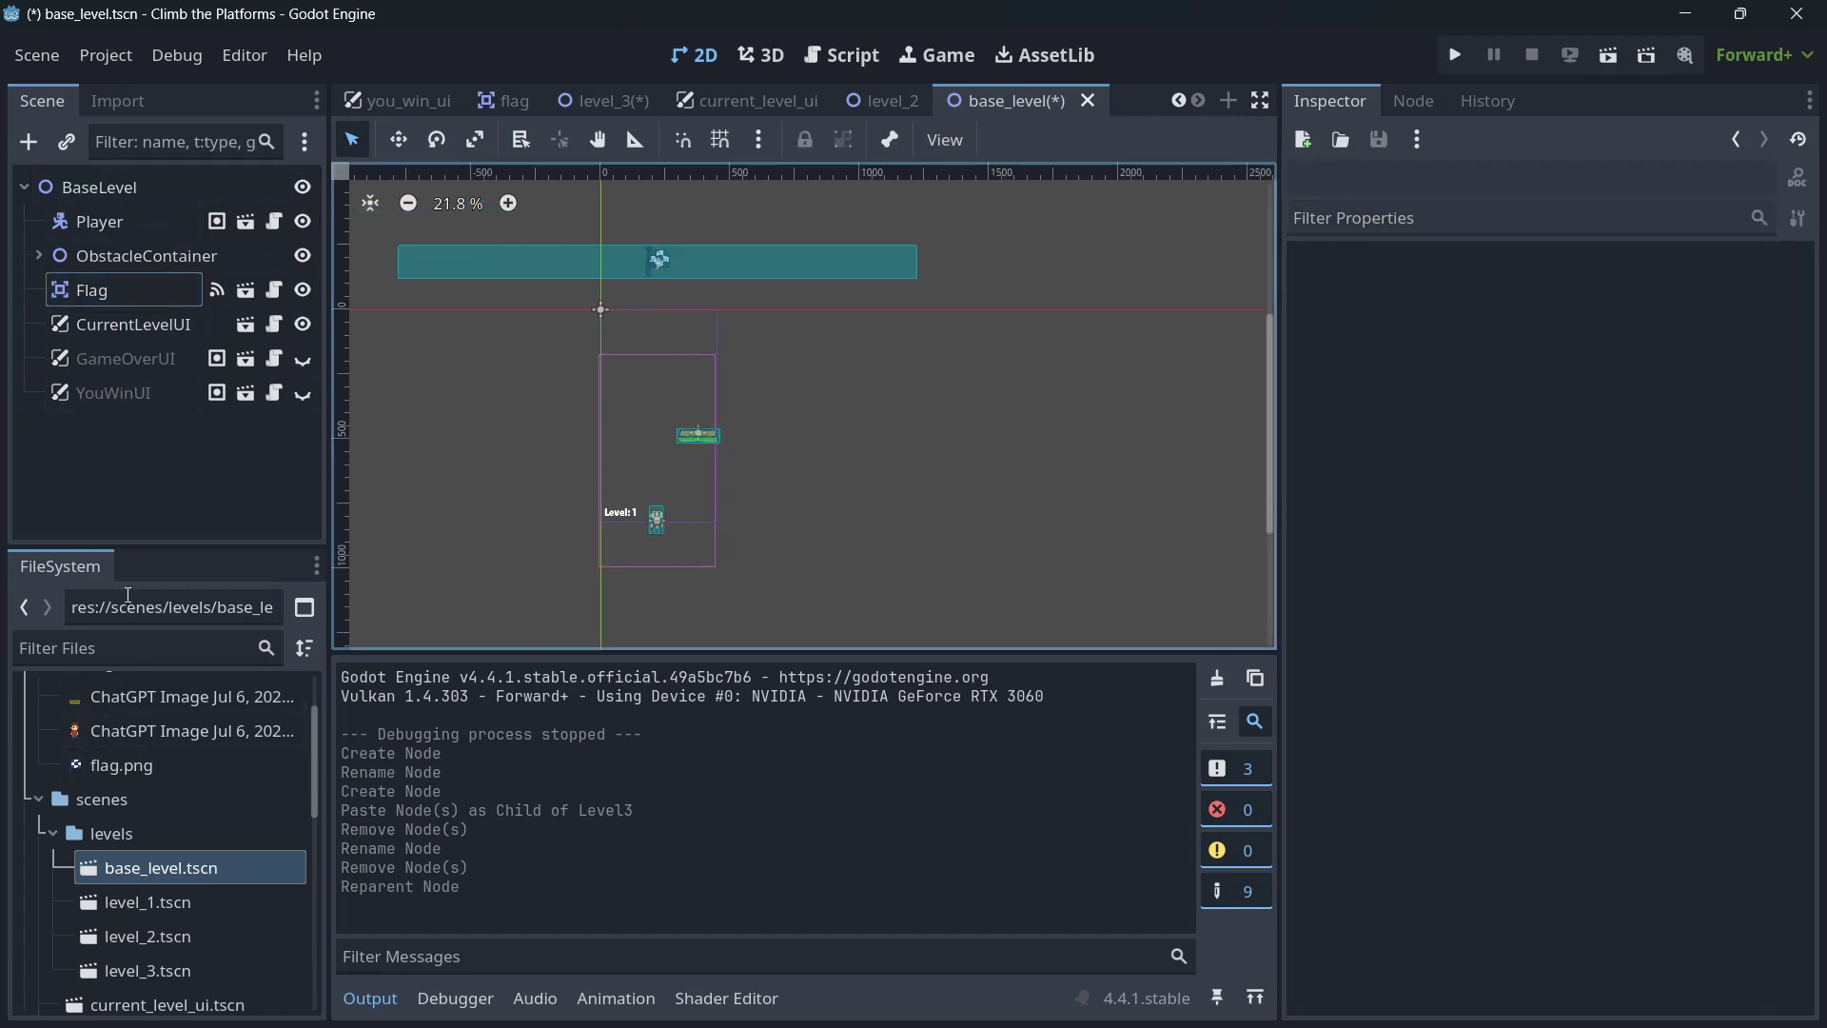
{"action": "left_click_drag", "start_coordinate": [158, 549], "coordinate": [173, 447]}
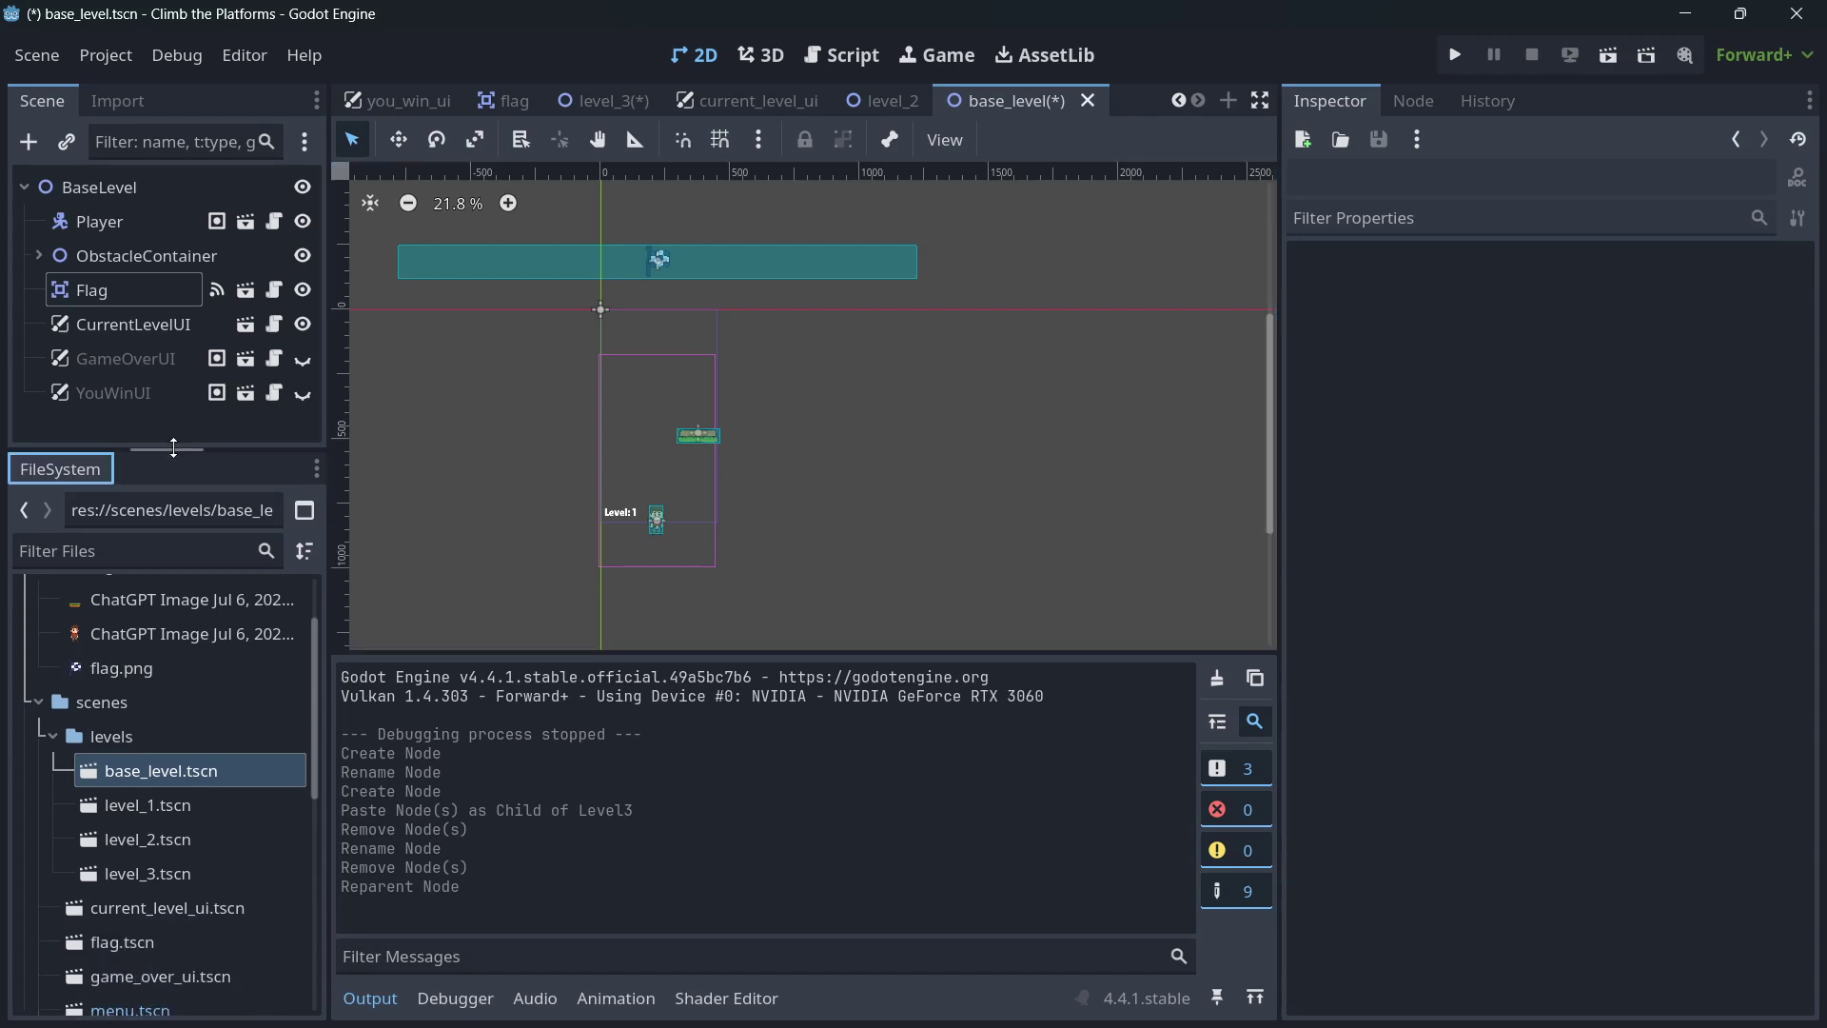
- Create a new scene inheriting from base_level.tscn and rename its root Level1Inhereted
{"action": "right_click", "coordinate": [152, 774]}
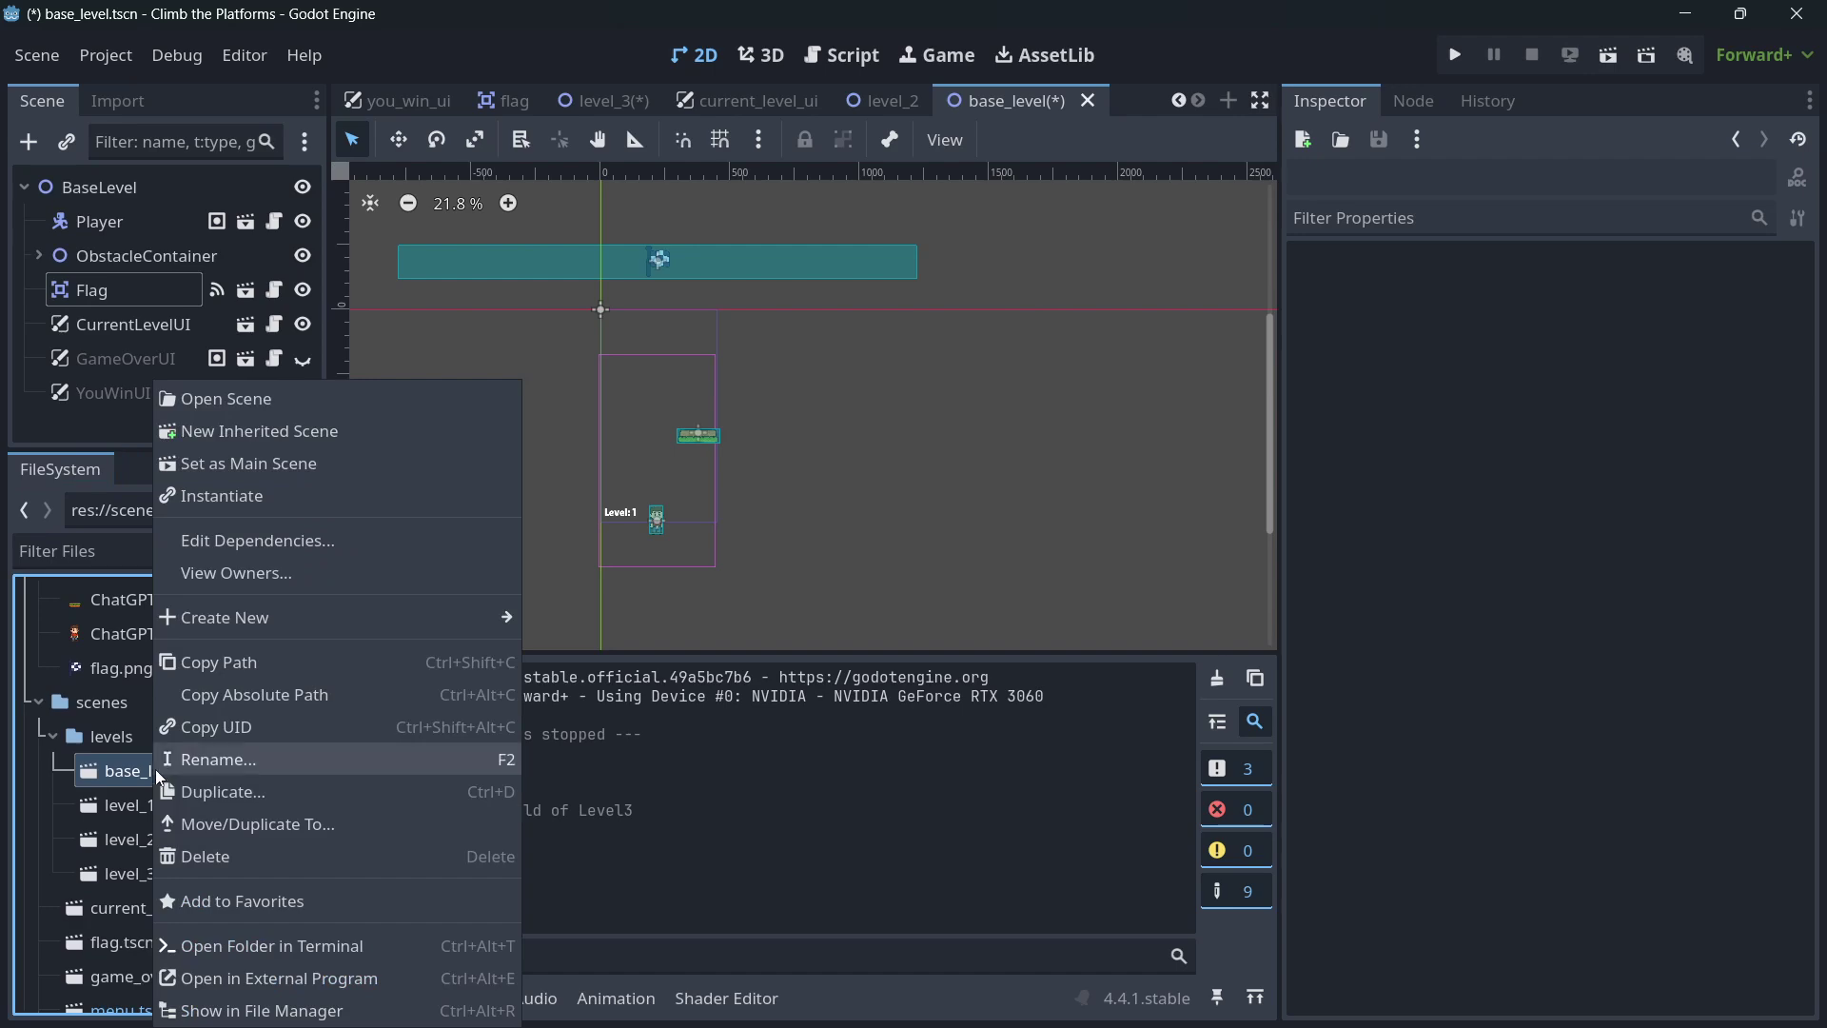
{"action": "left_click", "coordinate": [254, 434]}
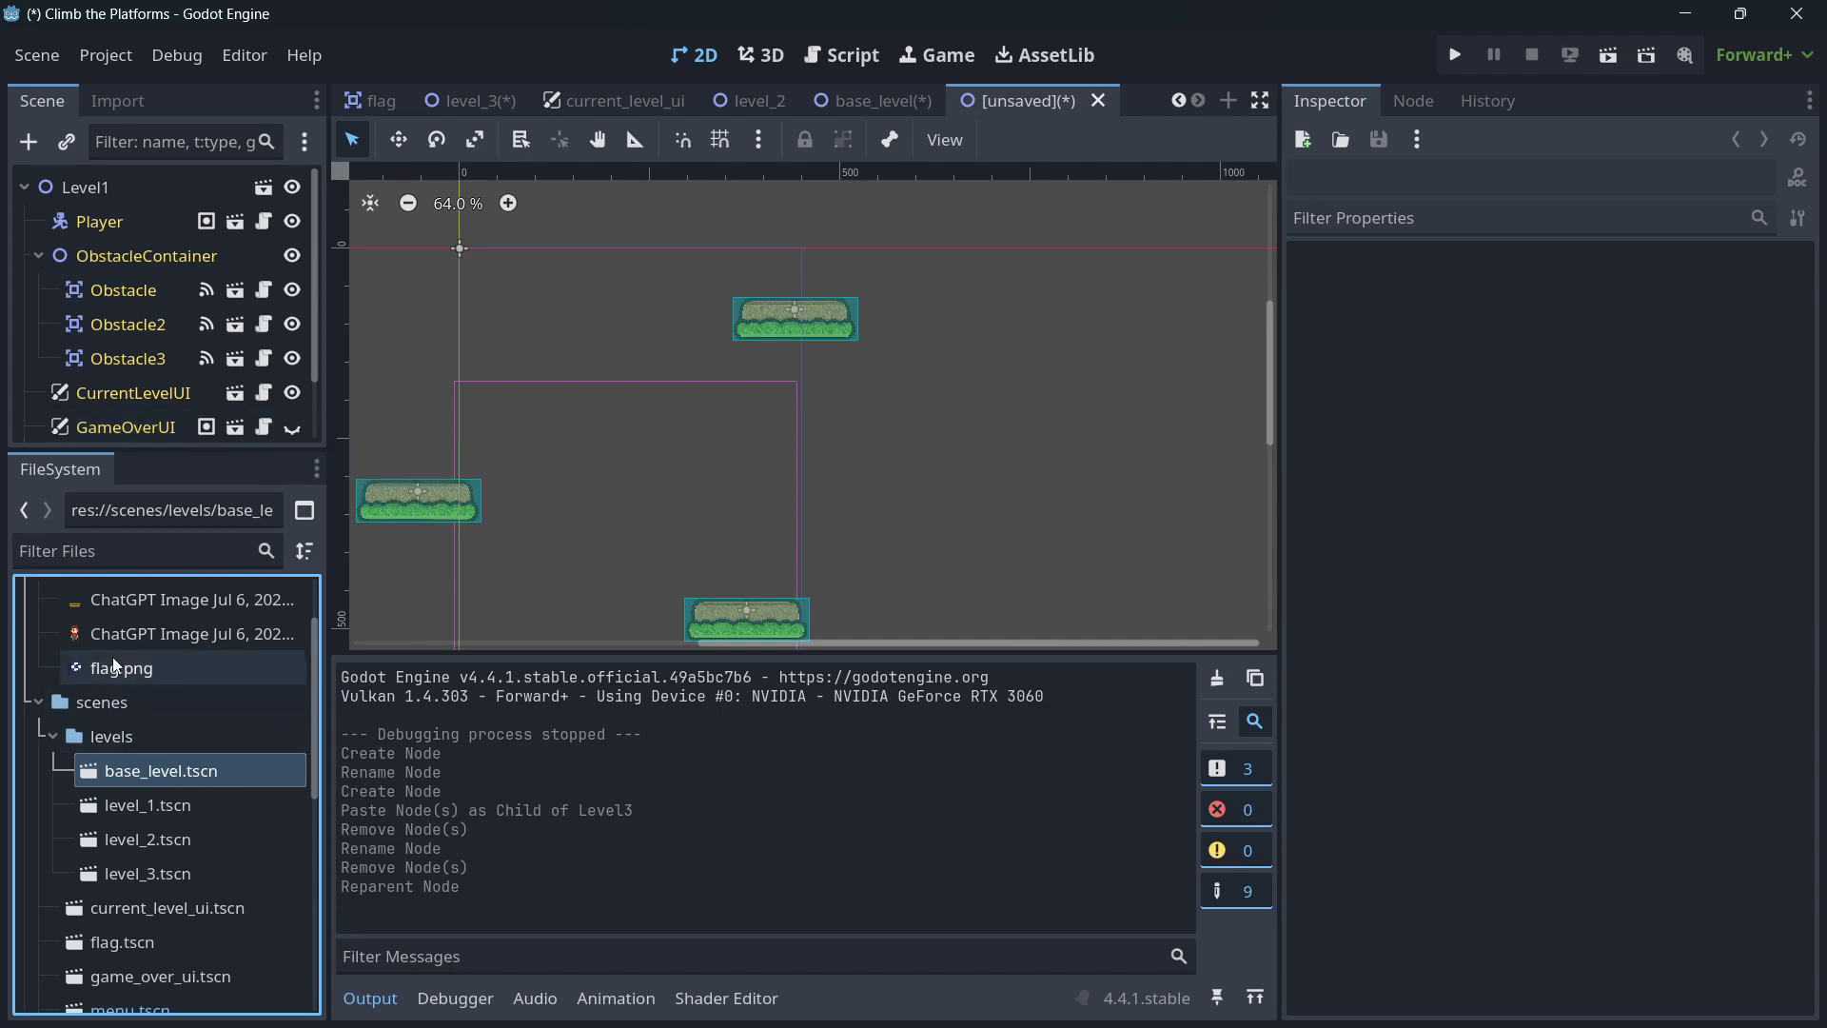
{"action": "scroll", "coordinate": [117, 282], "scroll_direction": "down", "scroll_amount": 2}
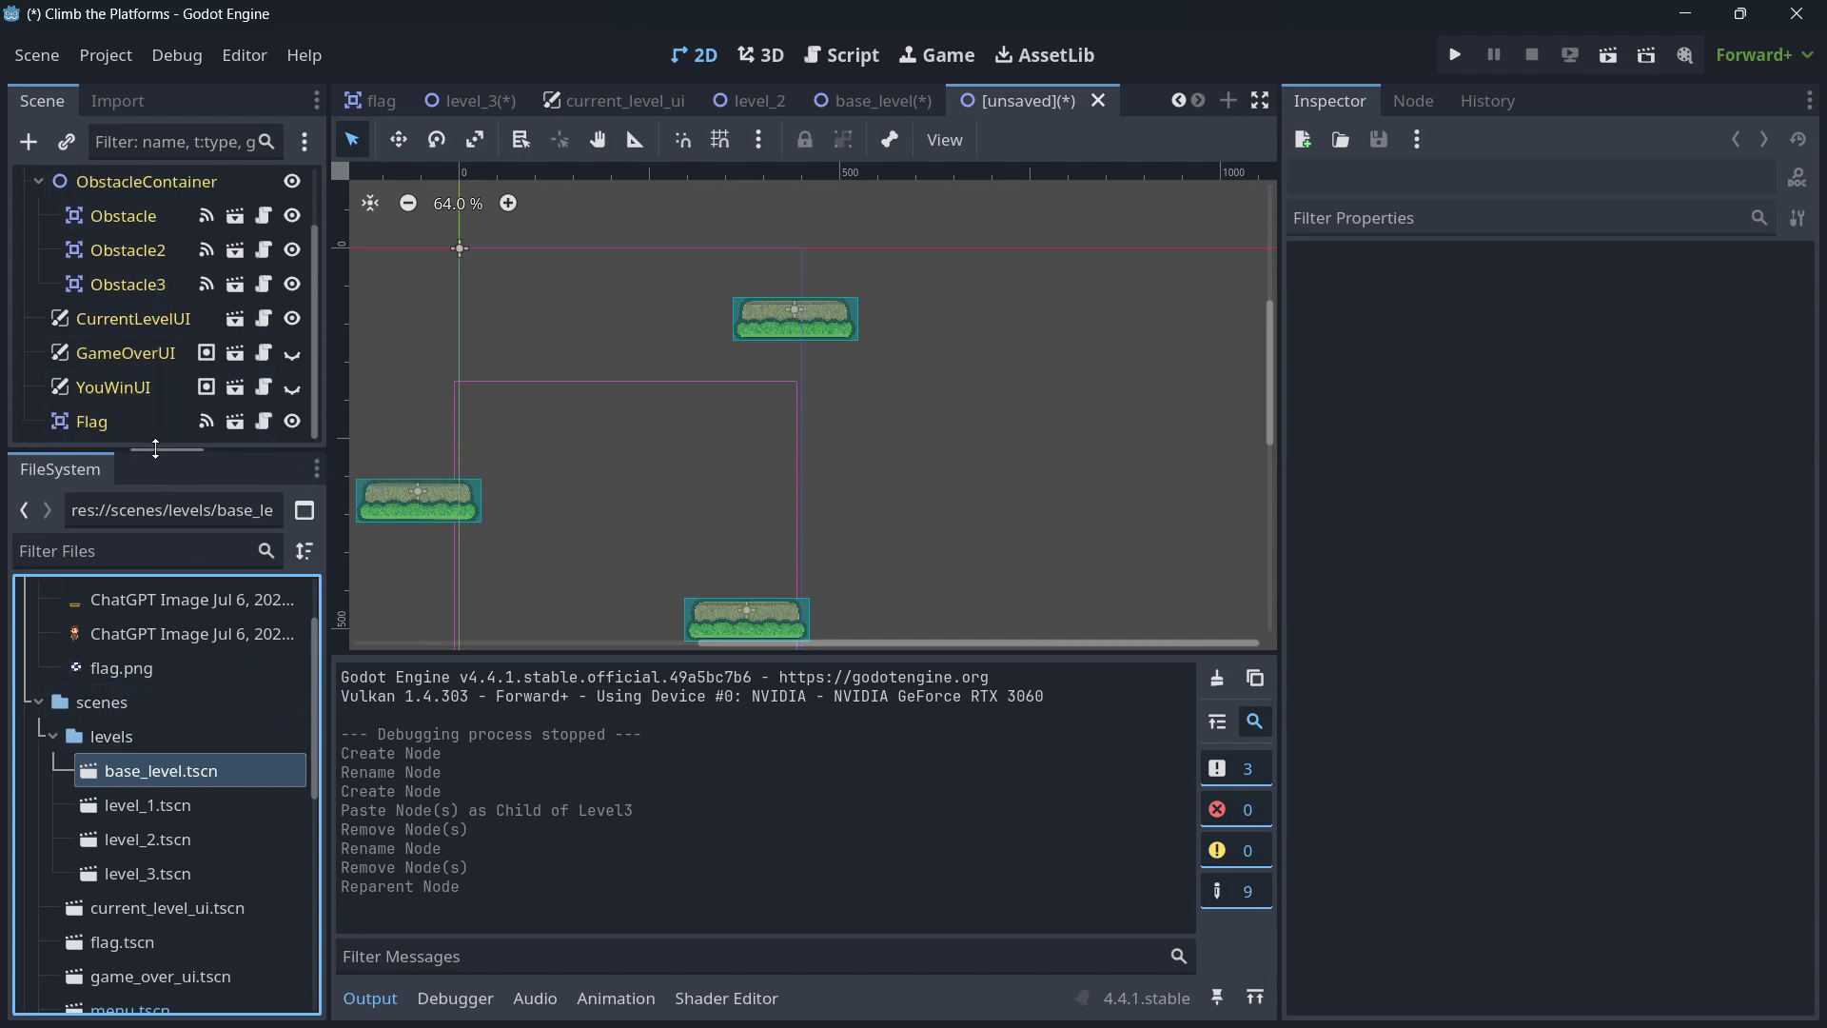
{"action": "left_click_drag", "start_coordinate": [155, 448], "coordinate": [155, 609]}
{"action": "double_click", "coordinate": [95, 185]}
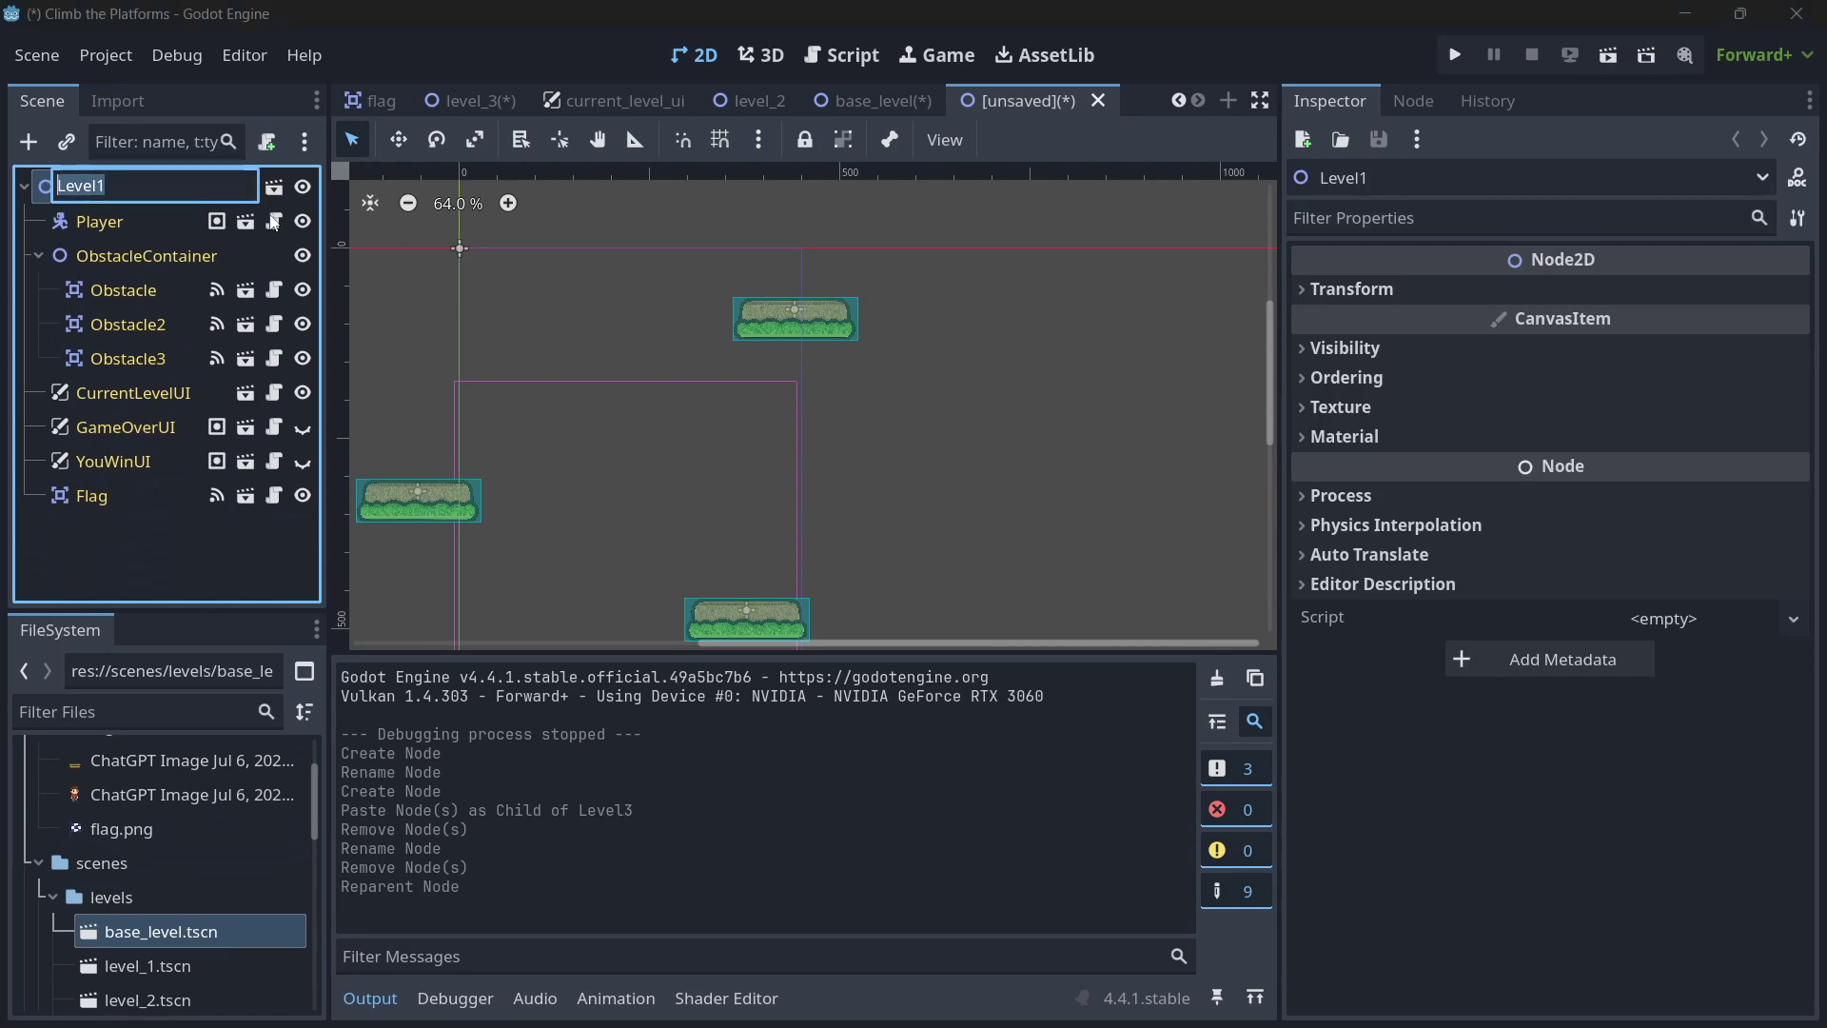
{"action": "key", "text": "End"}
{"action": "type", "text": "In"}
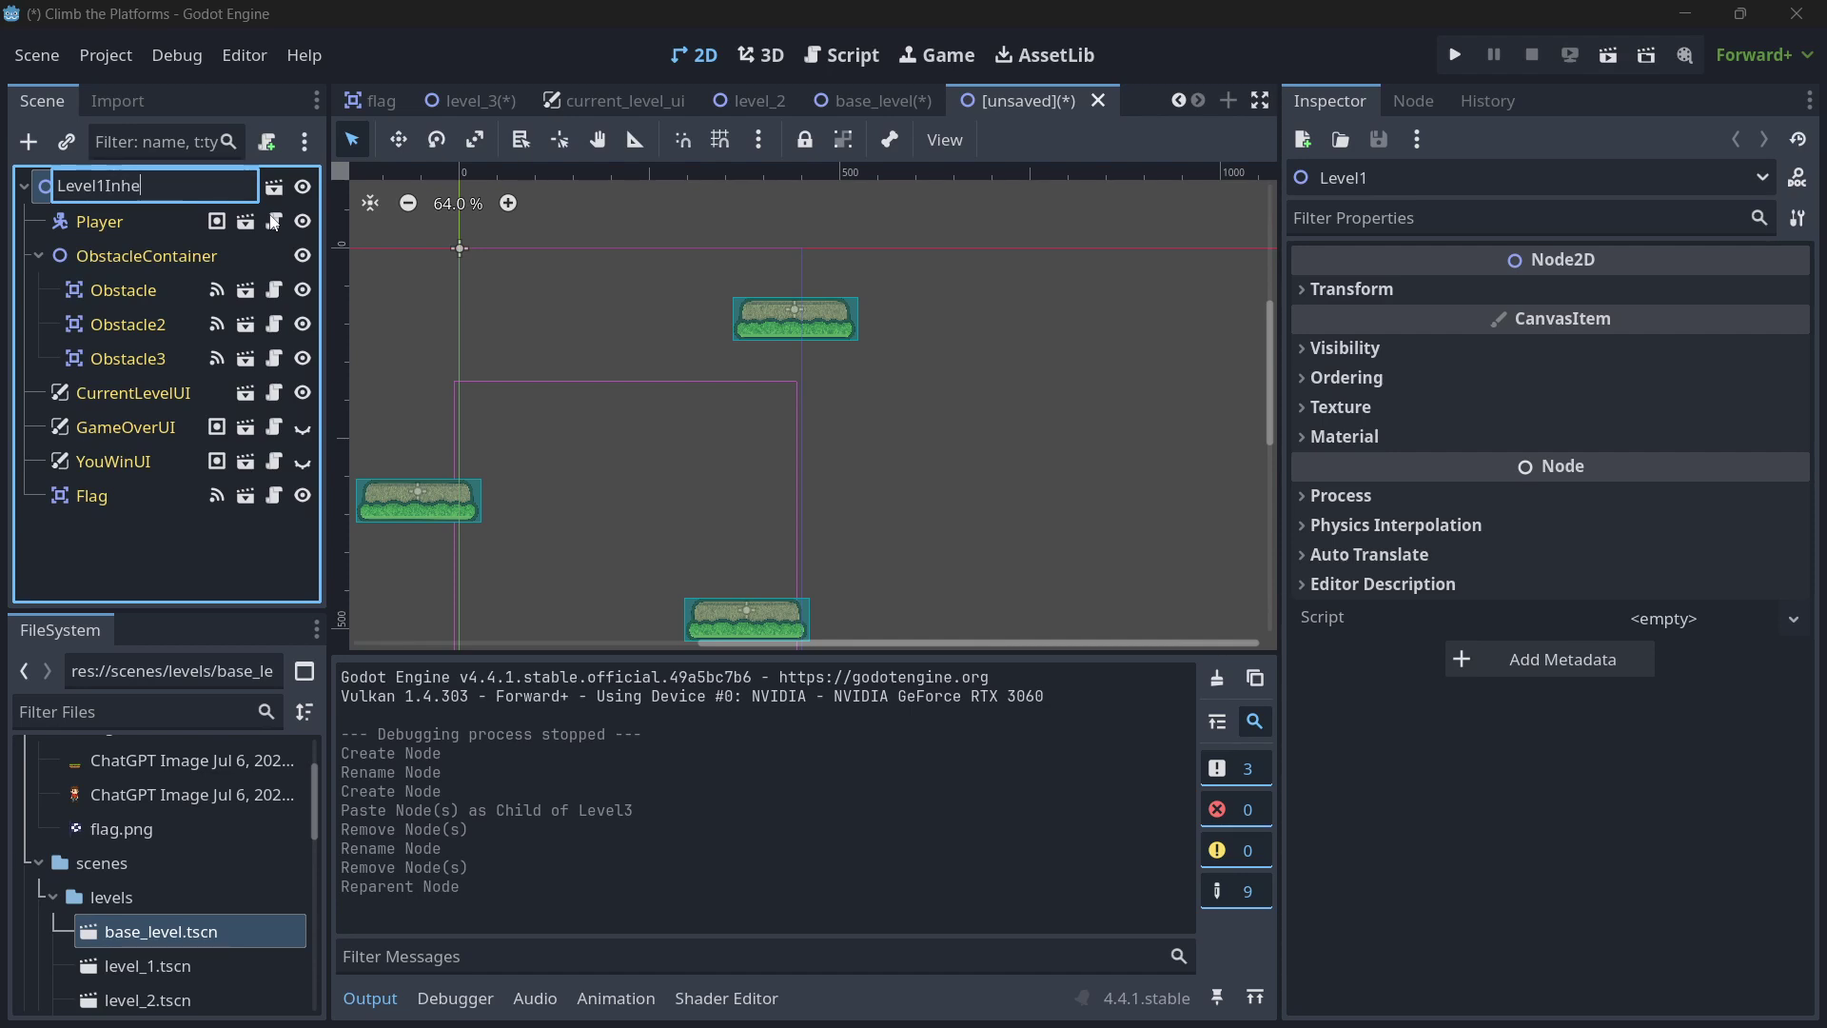
{"action": "type", "text": "hereted"}
{"action": "key", "text": "Return"}
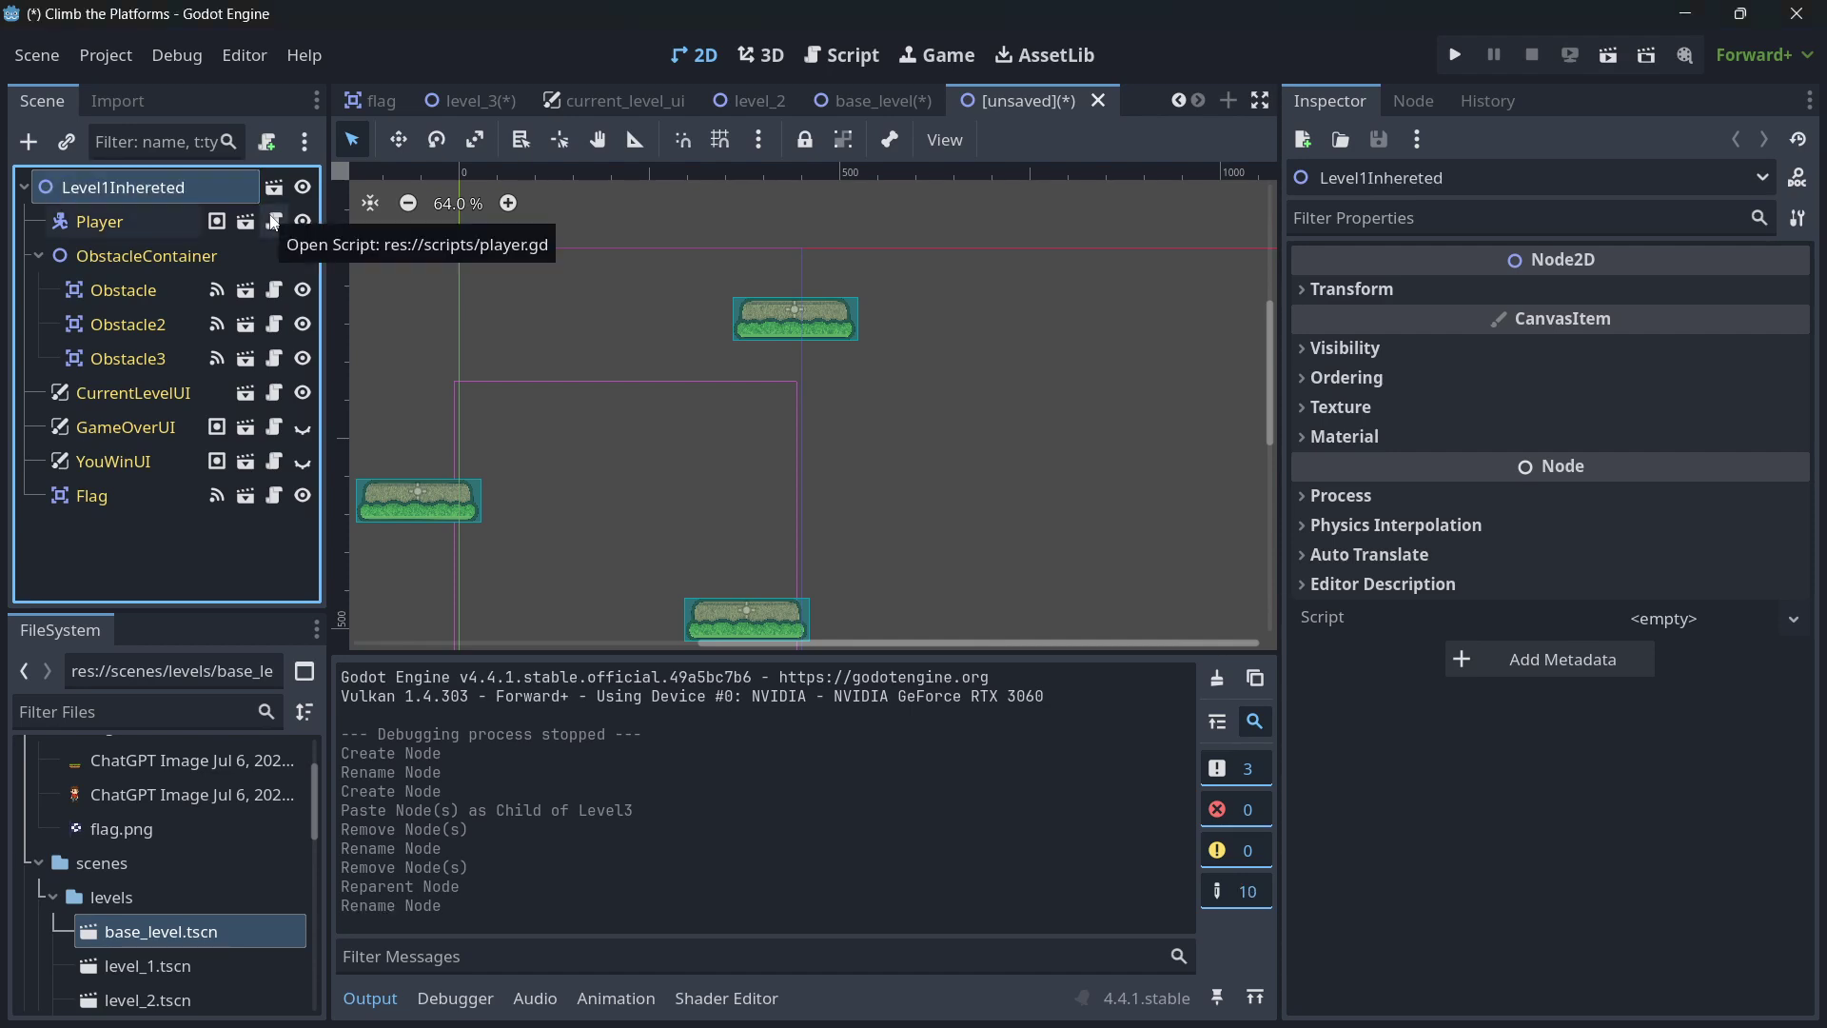
- Save the inherited scene as level_1_inhereted.tscn in scenes/levels
{"action": "key", "text": "ctrl+s"}
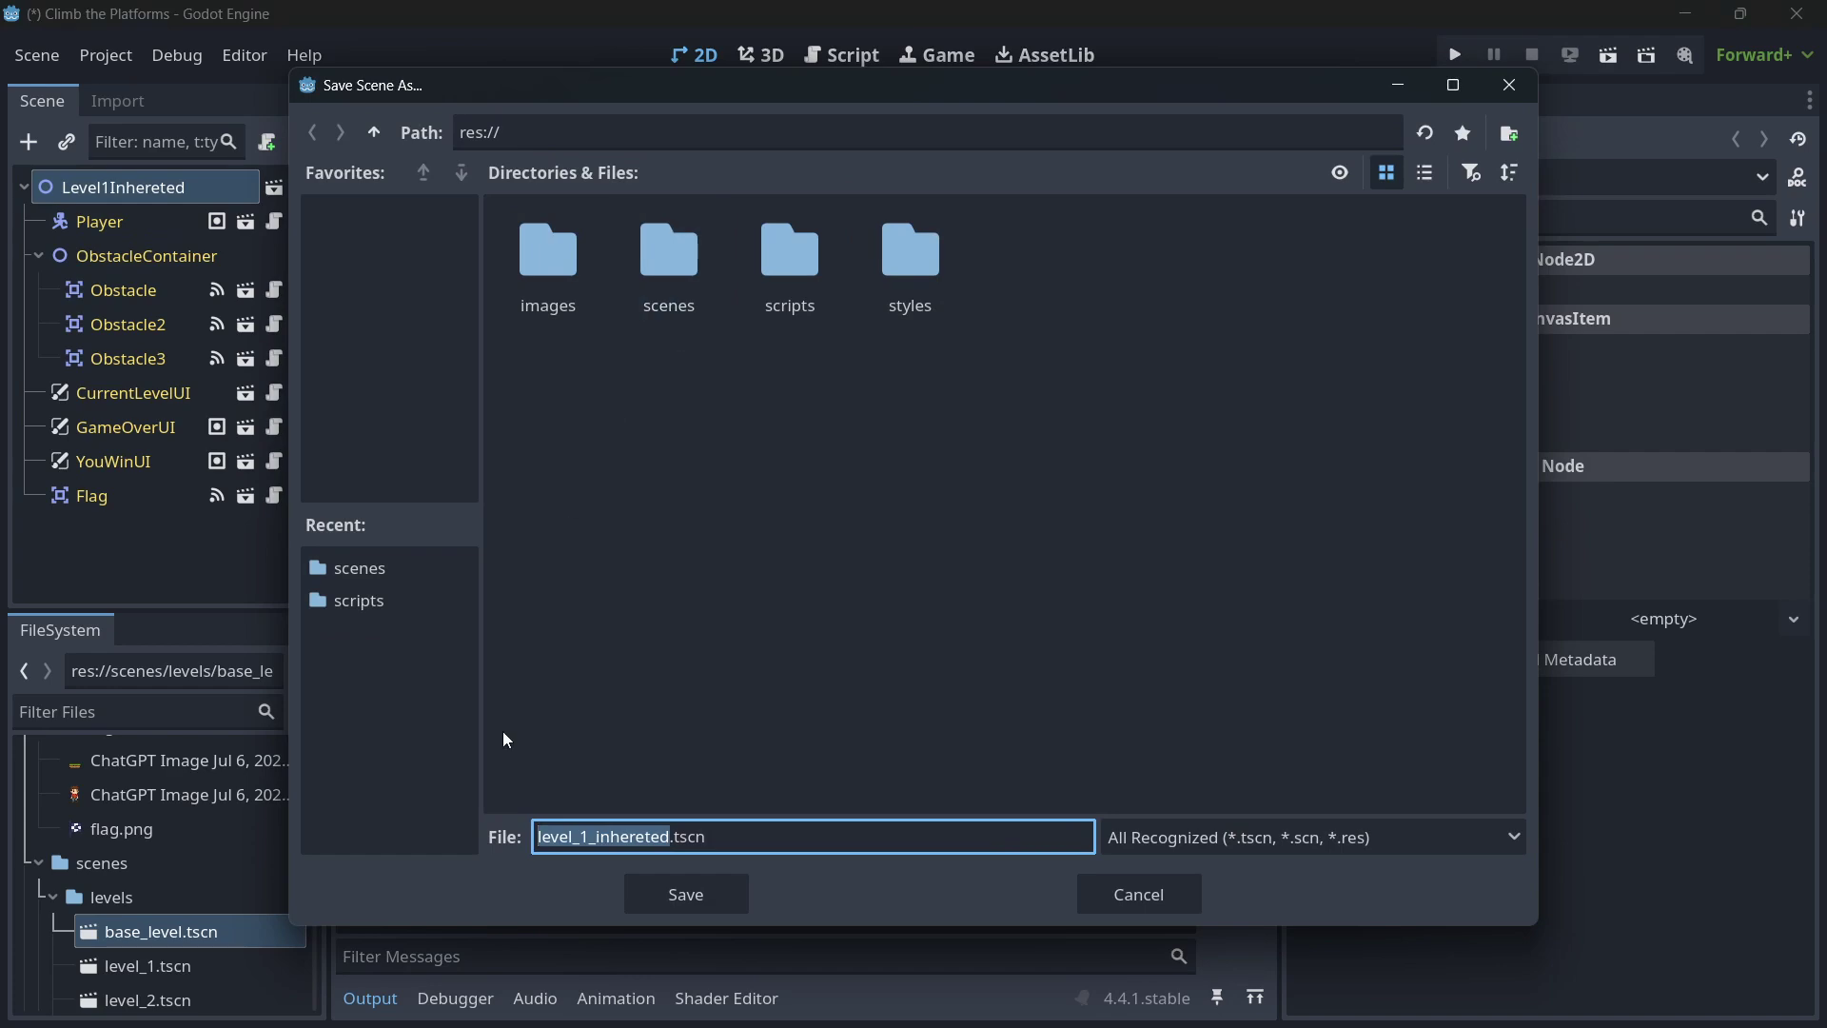
{"action": "left_click", "coordinate": [657, 303]}
{"action": "double_click", "coordinate": [655, 299]}
{"action": "double_click", "coordinate": [557, 280]}
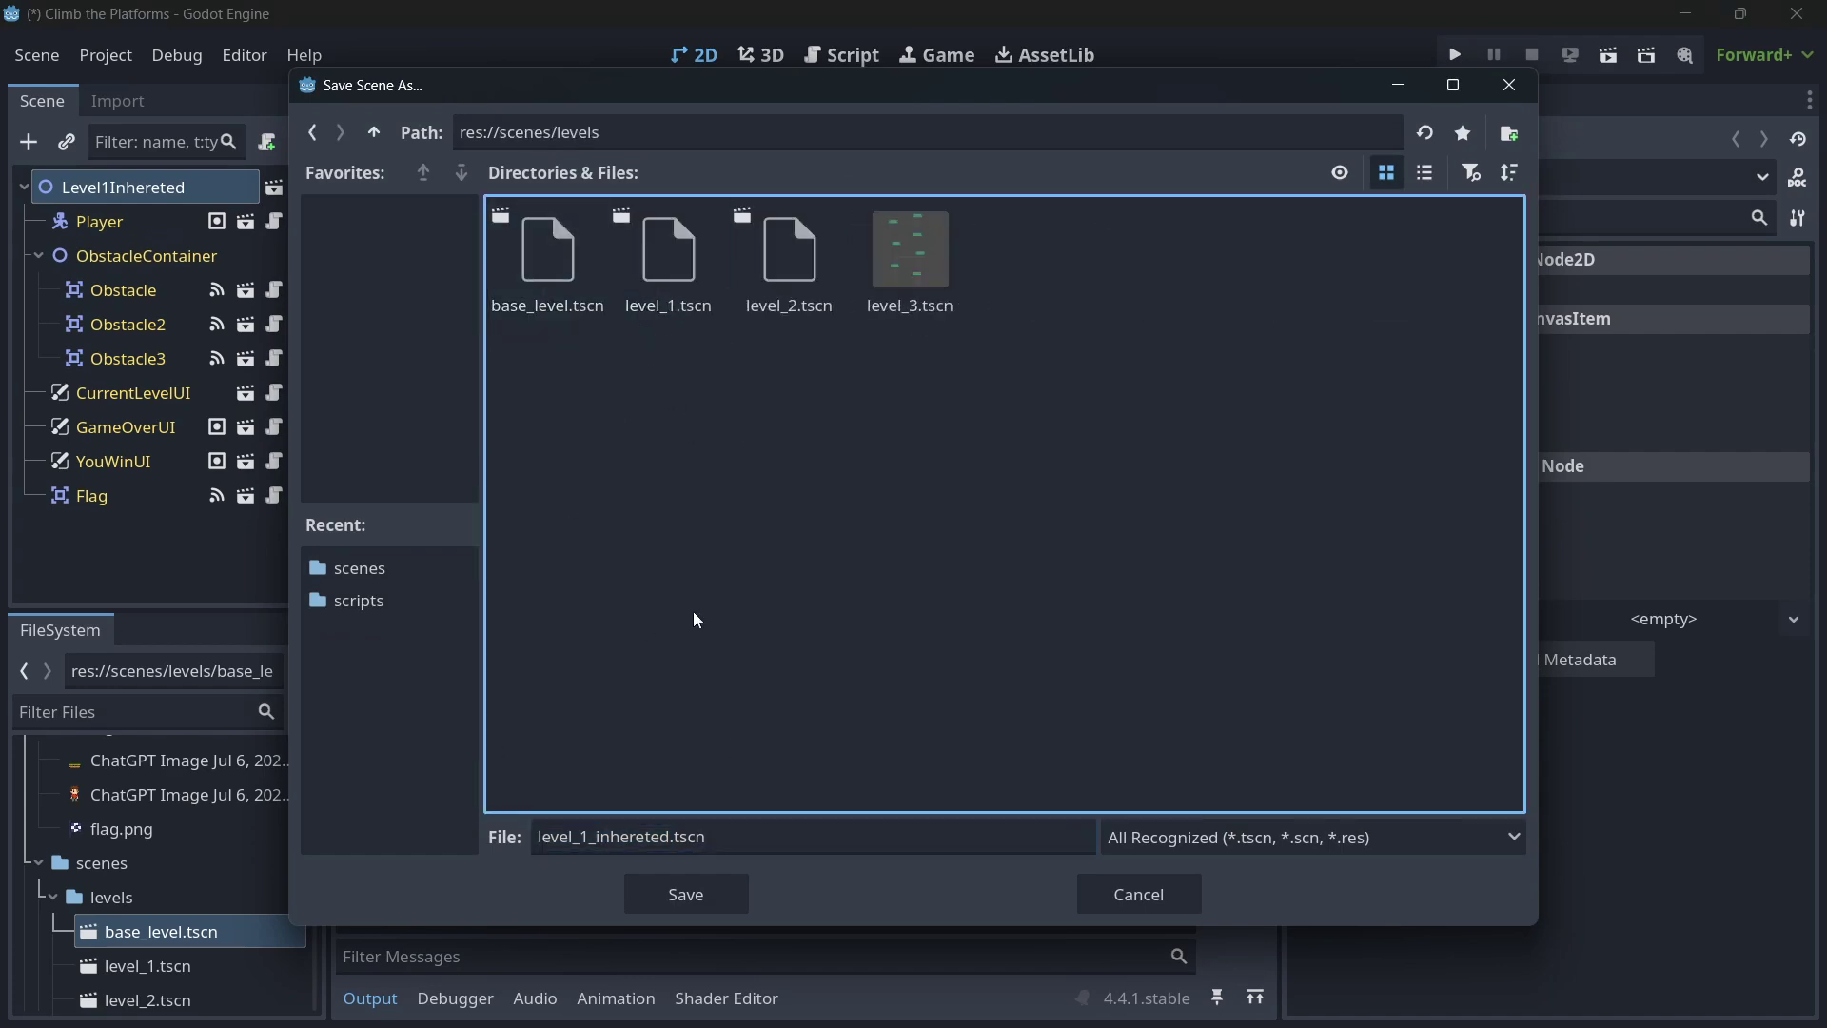
{"action": "left_click", "coordinate": [686, 895]}
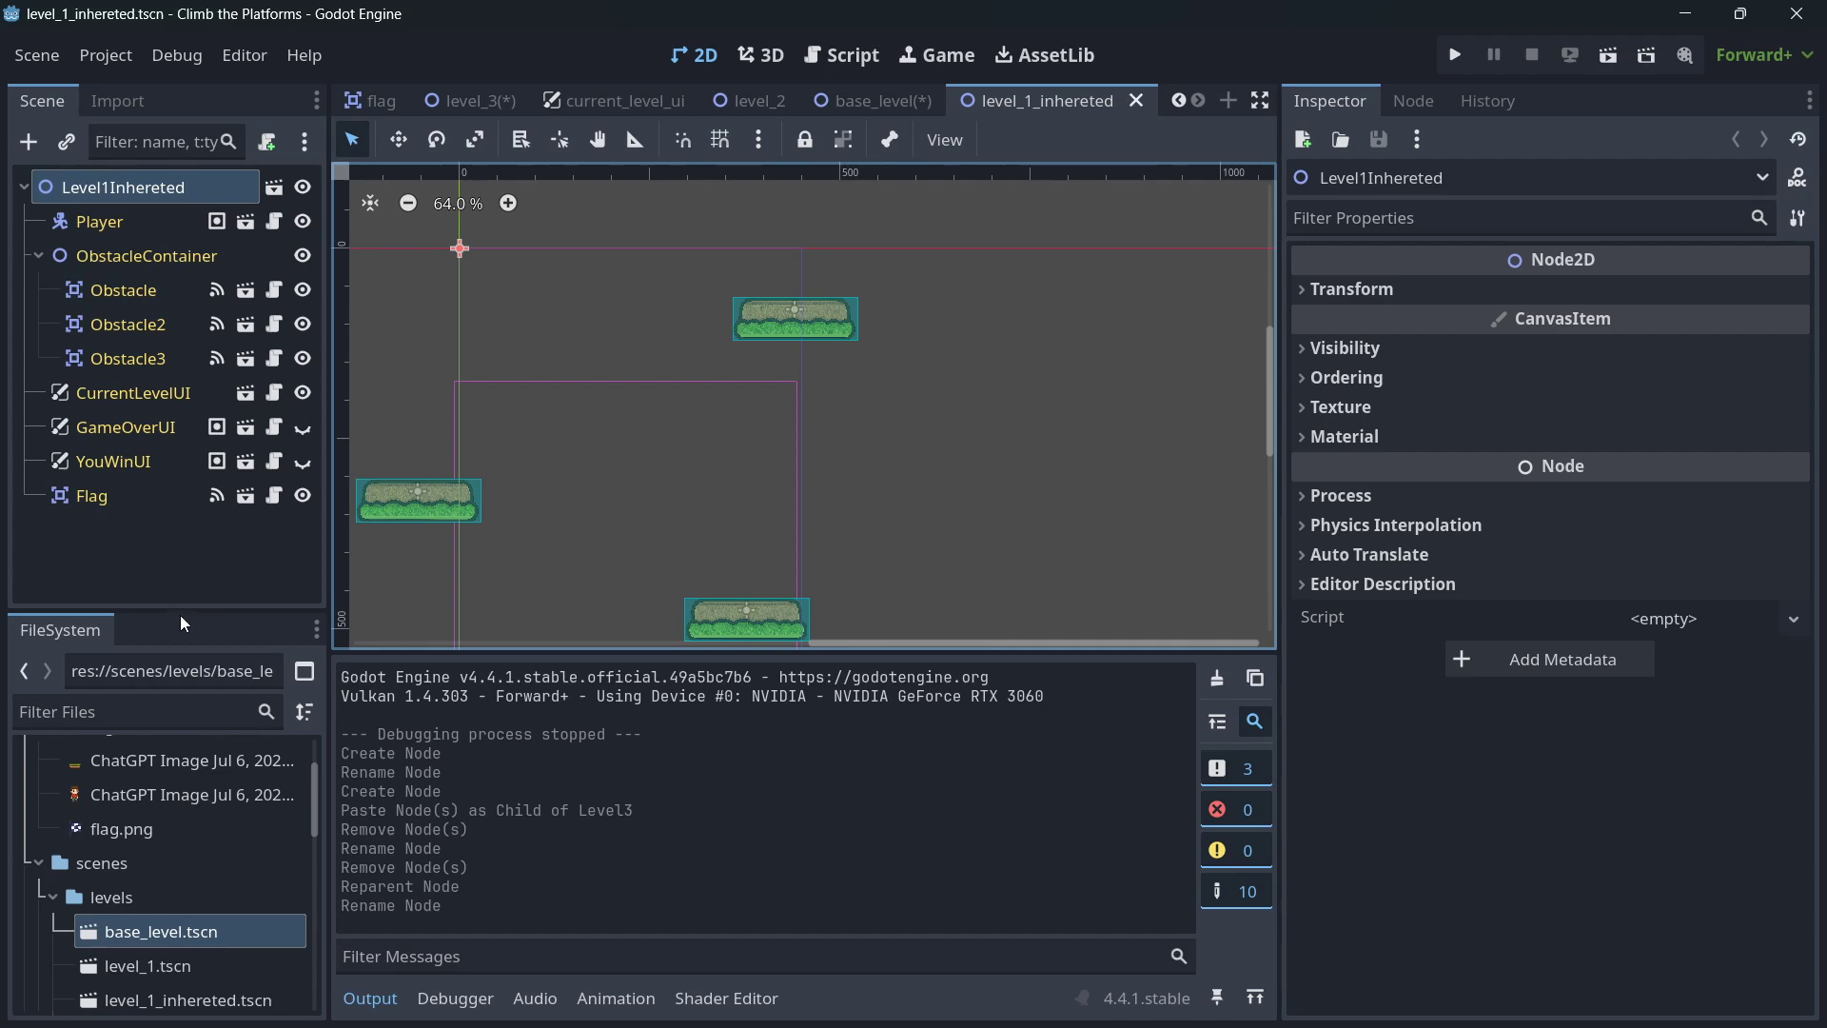
{"action": "left_click_drag", "start_coordinate": [182, 620], "coordinate": [158, 552]}
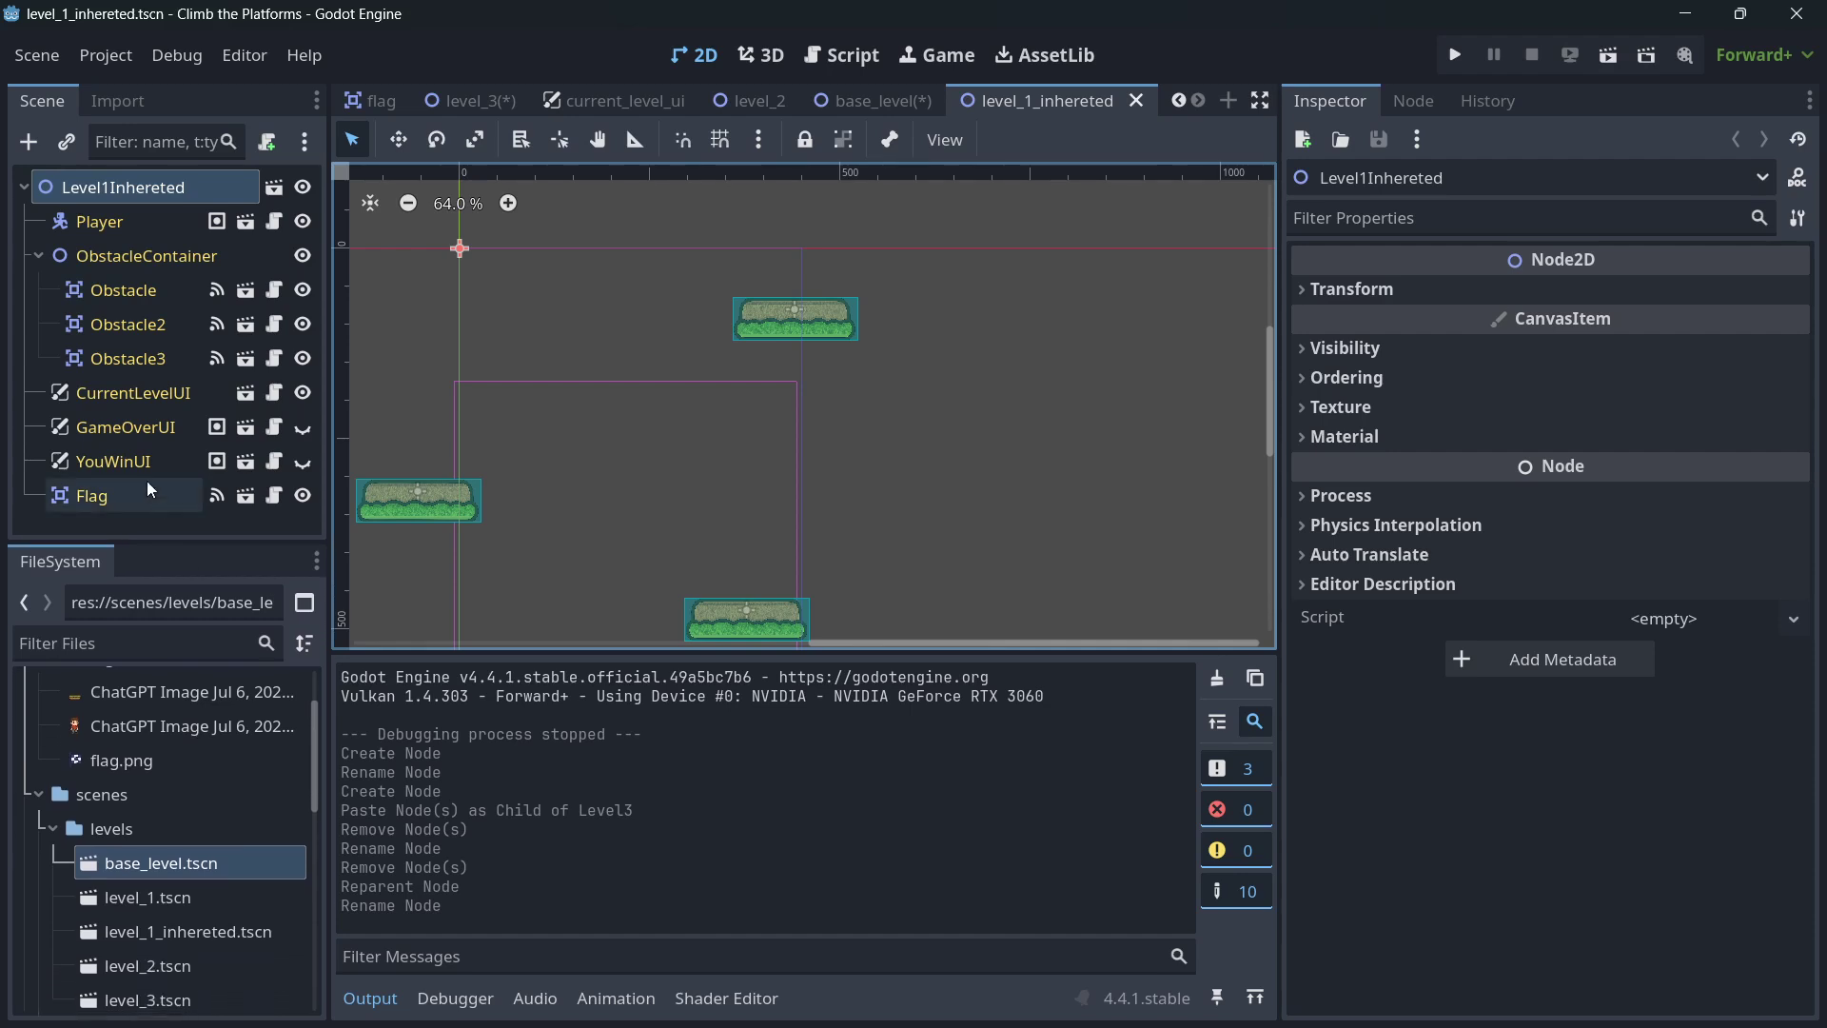
{"action": "left_click", "coordinate": [39, 256]}
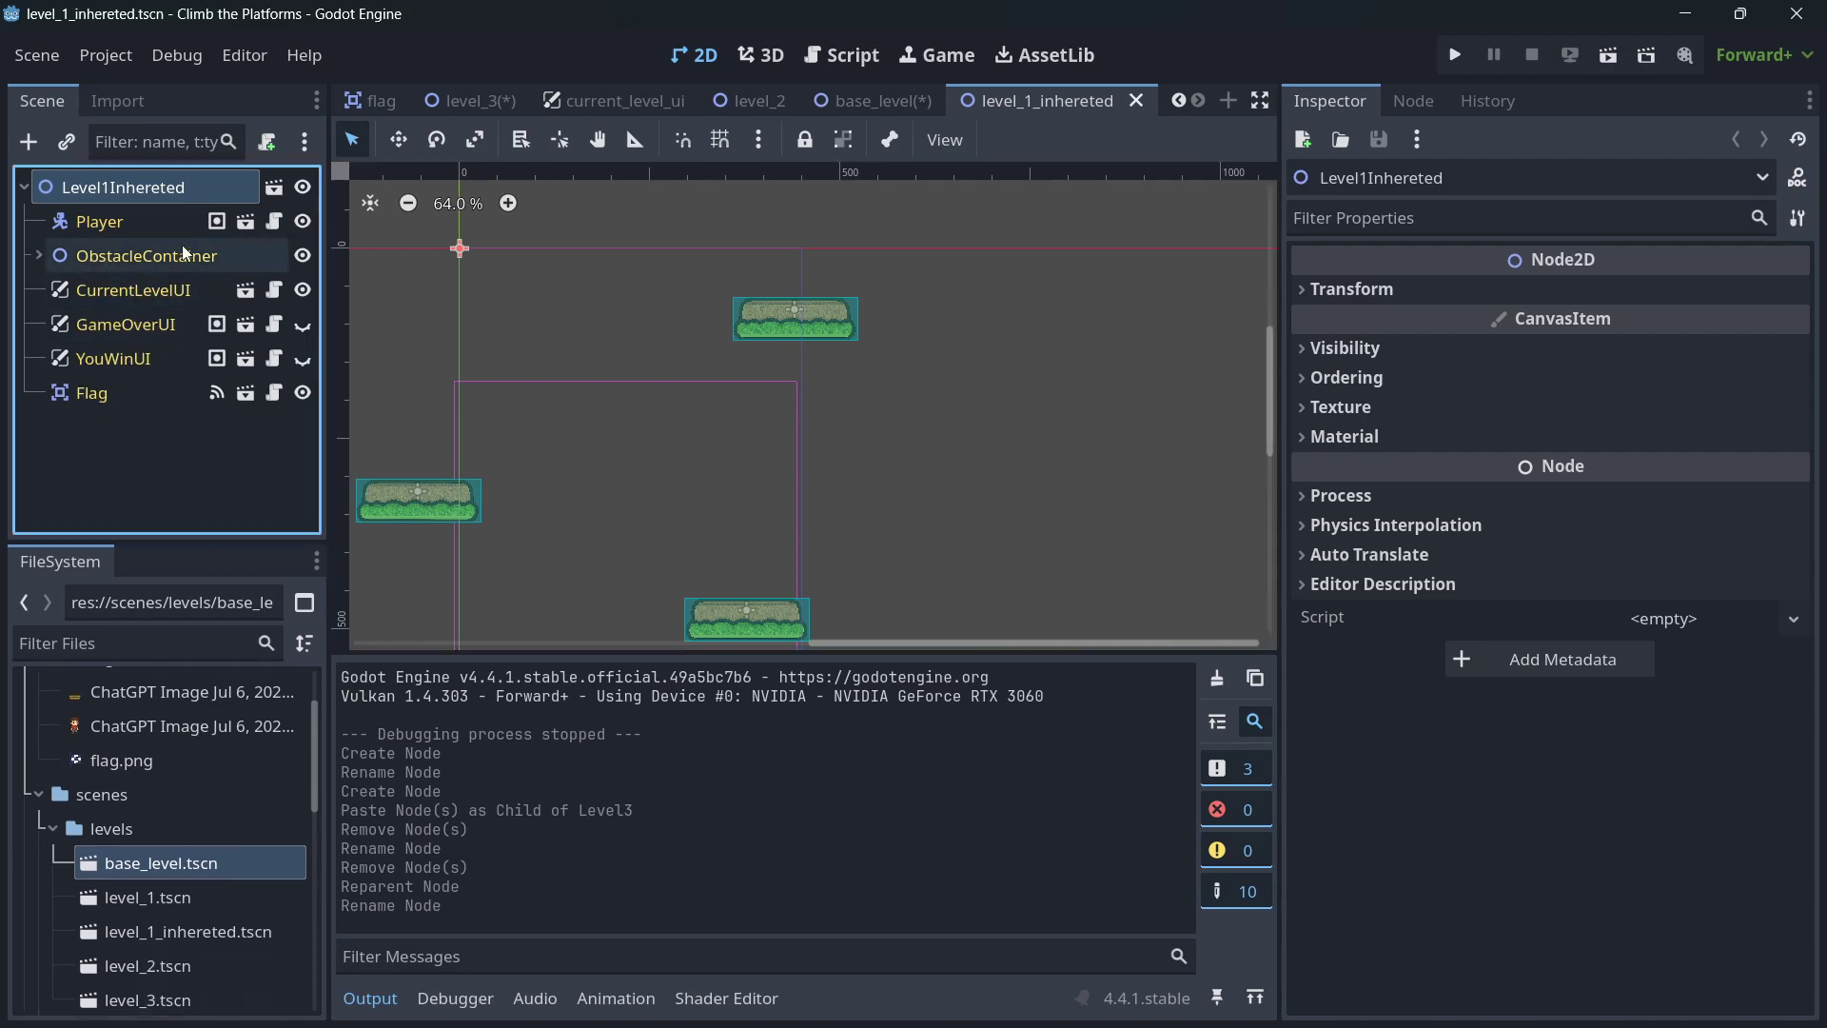
- In base_level, add a CanvasLayer under BaseLevel with a Label child
{"action": "left_click", "coordinate": [878, 100]}
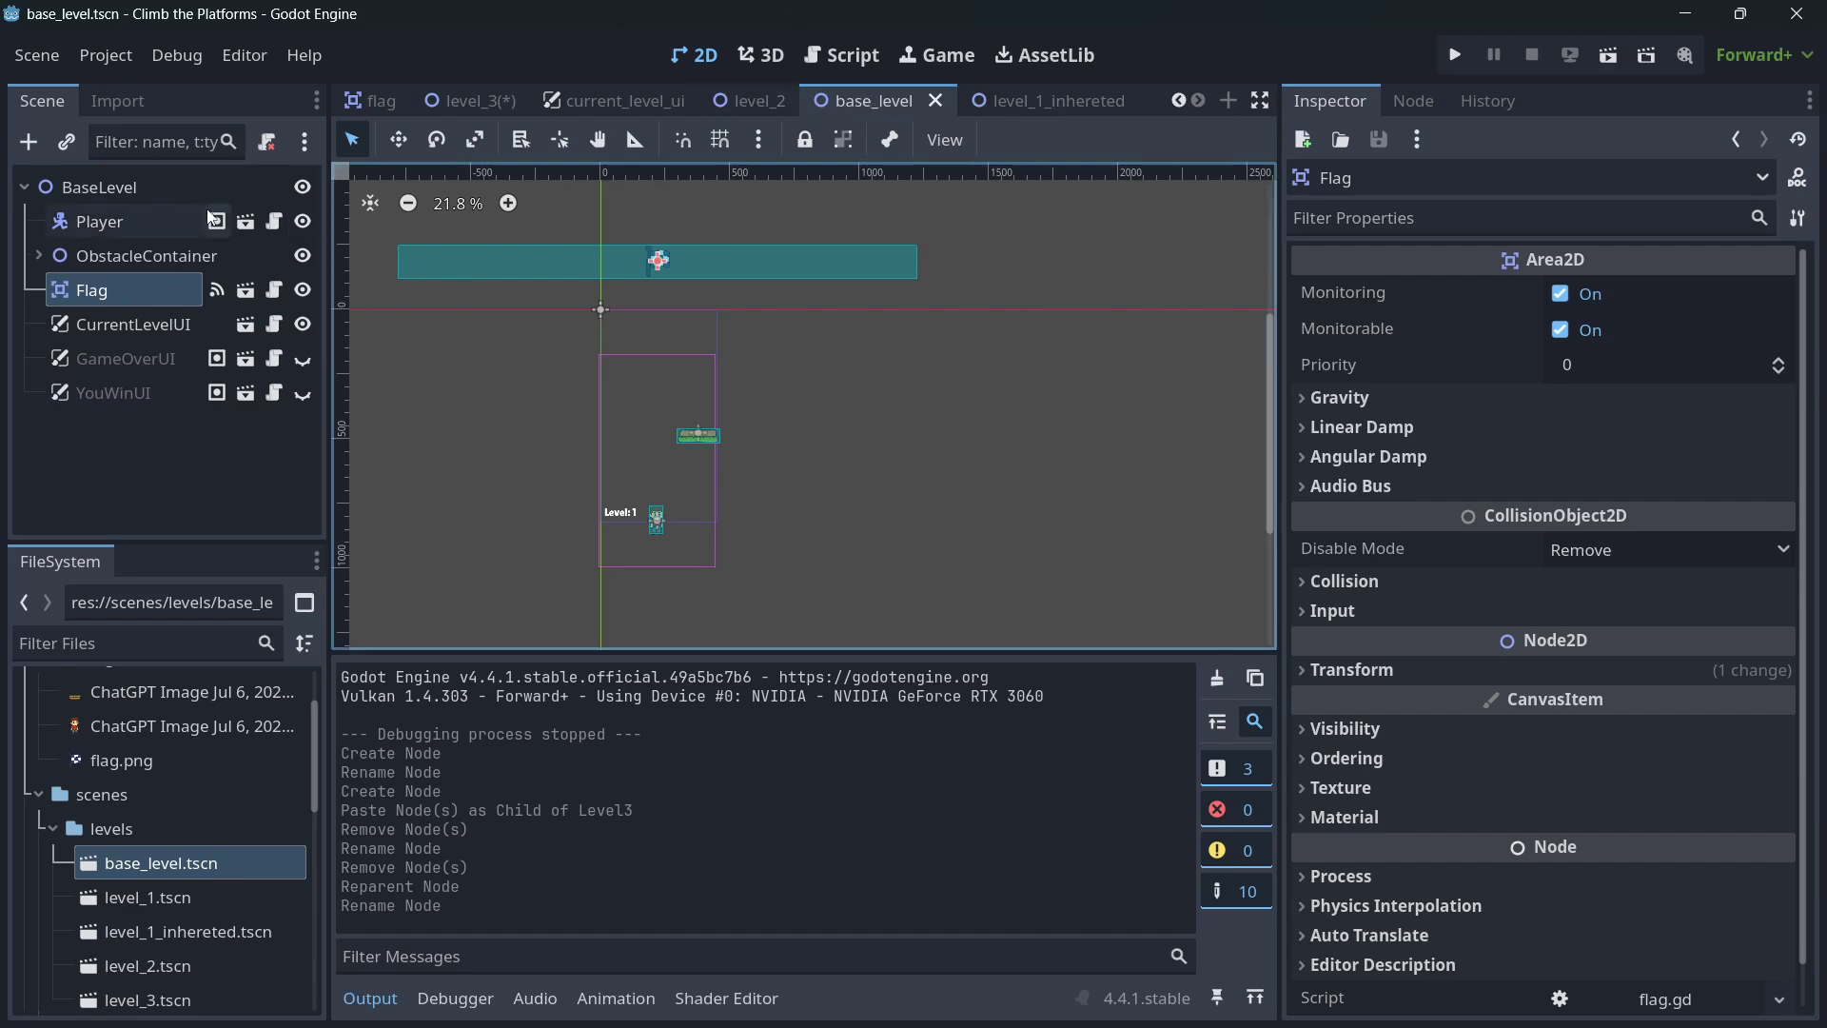
{"action": "left_click", "coordinate": [99, 186]}
{"action": "left_click", "coordinate": [28, 142]}
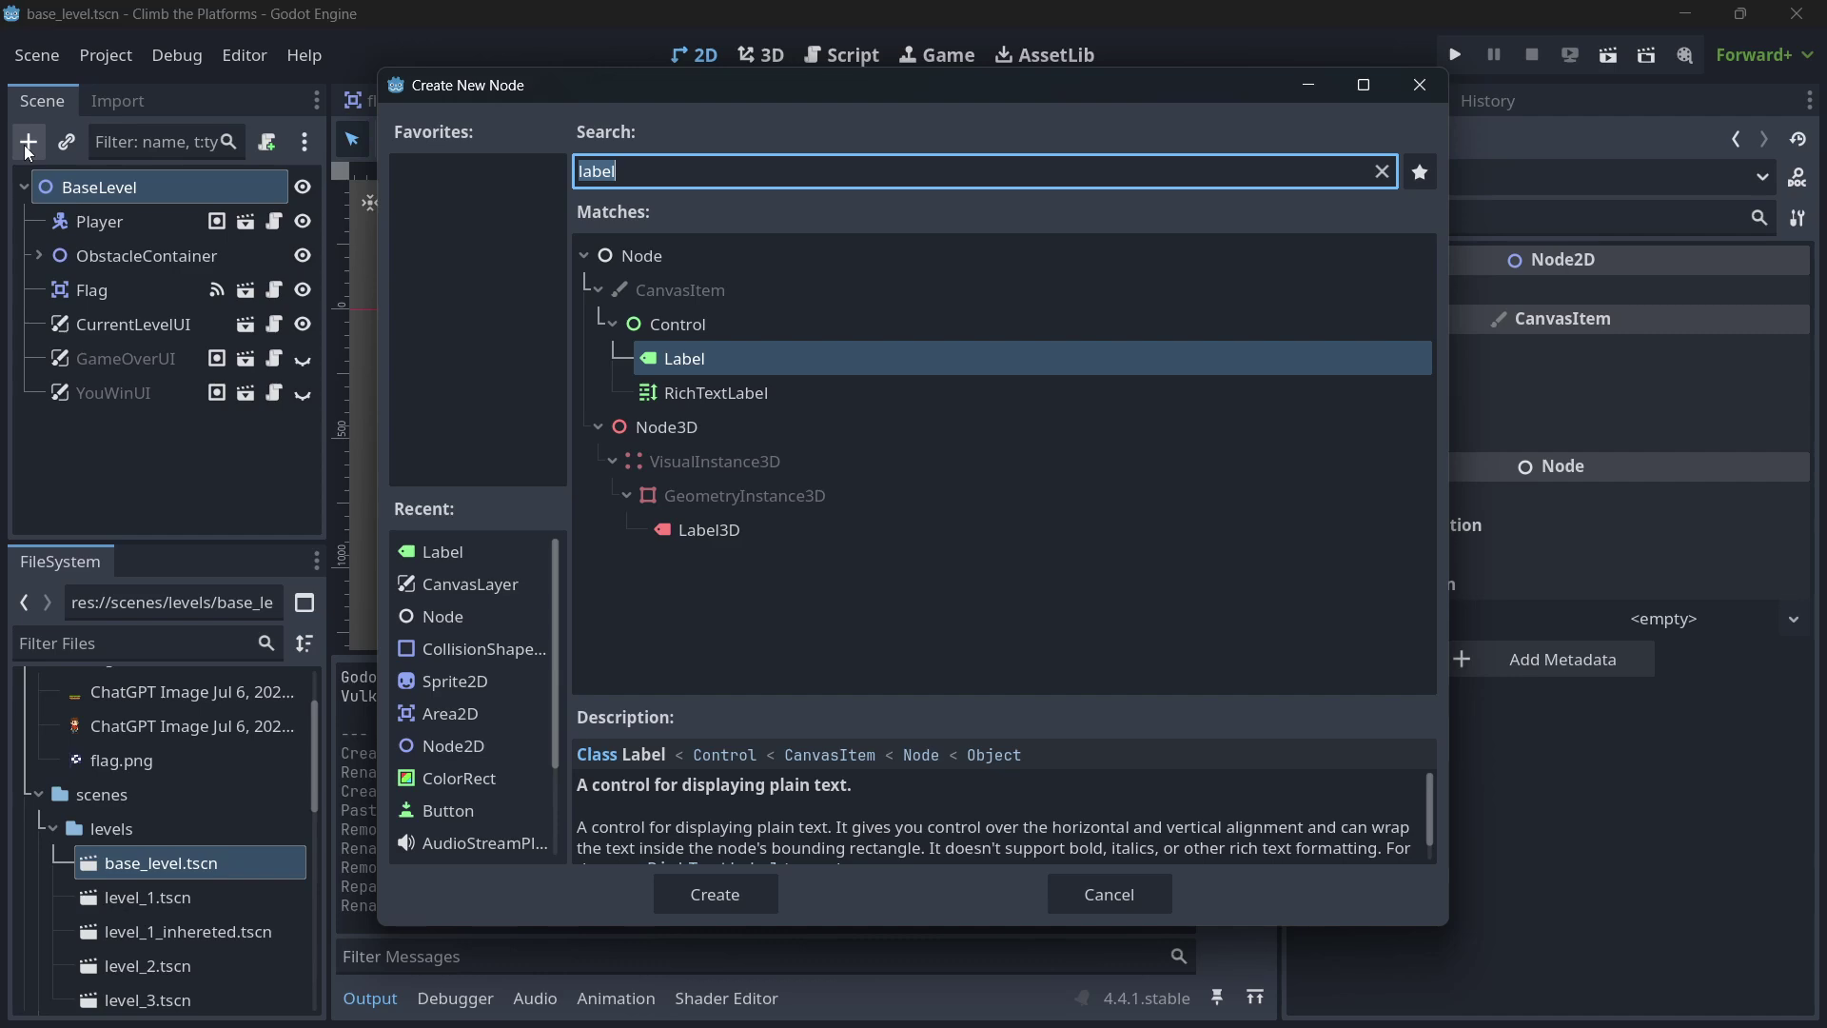
{"action": "type", "text": "canva"}
{"action": "key", "text": "Down"}
{"action": "key", "text": "Down"}
{"action": "key", "text": "Return"}
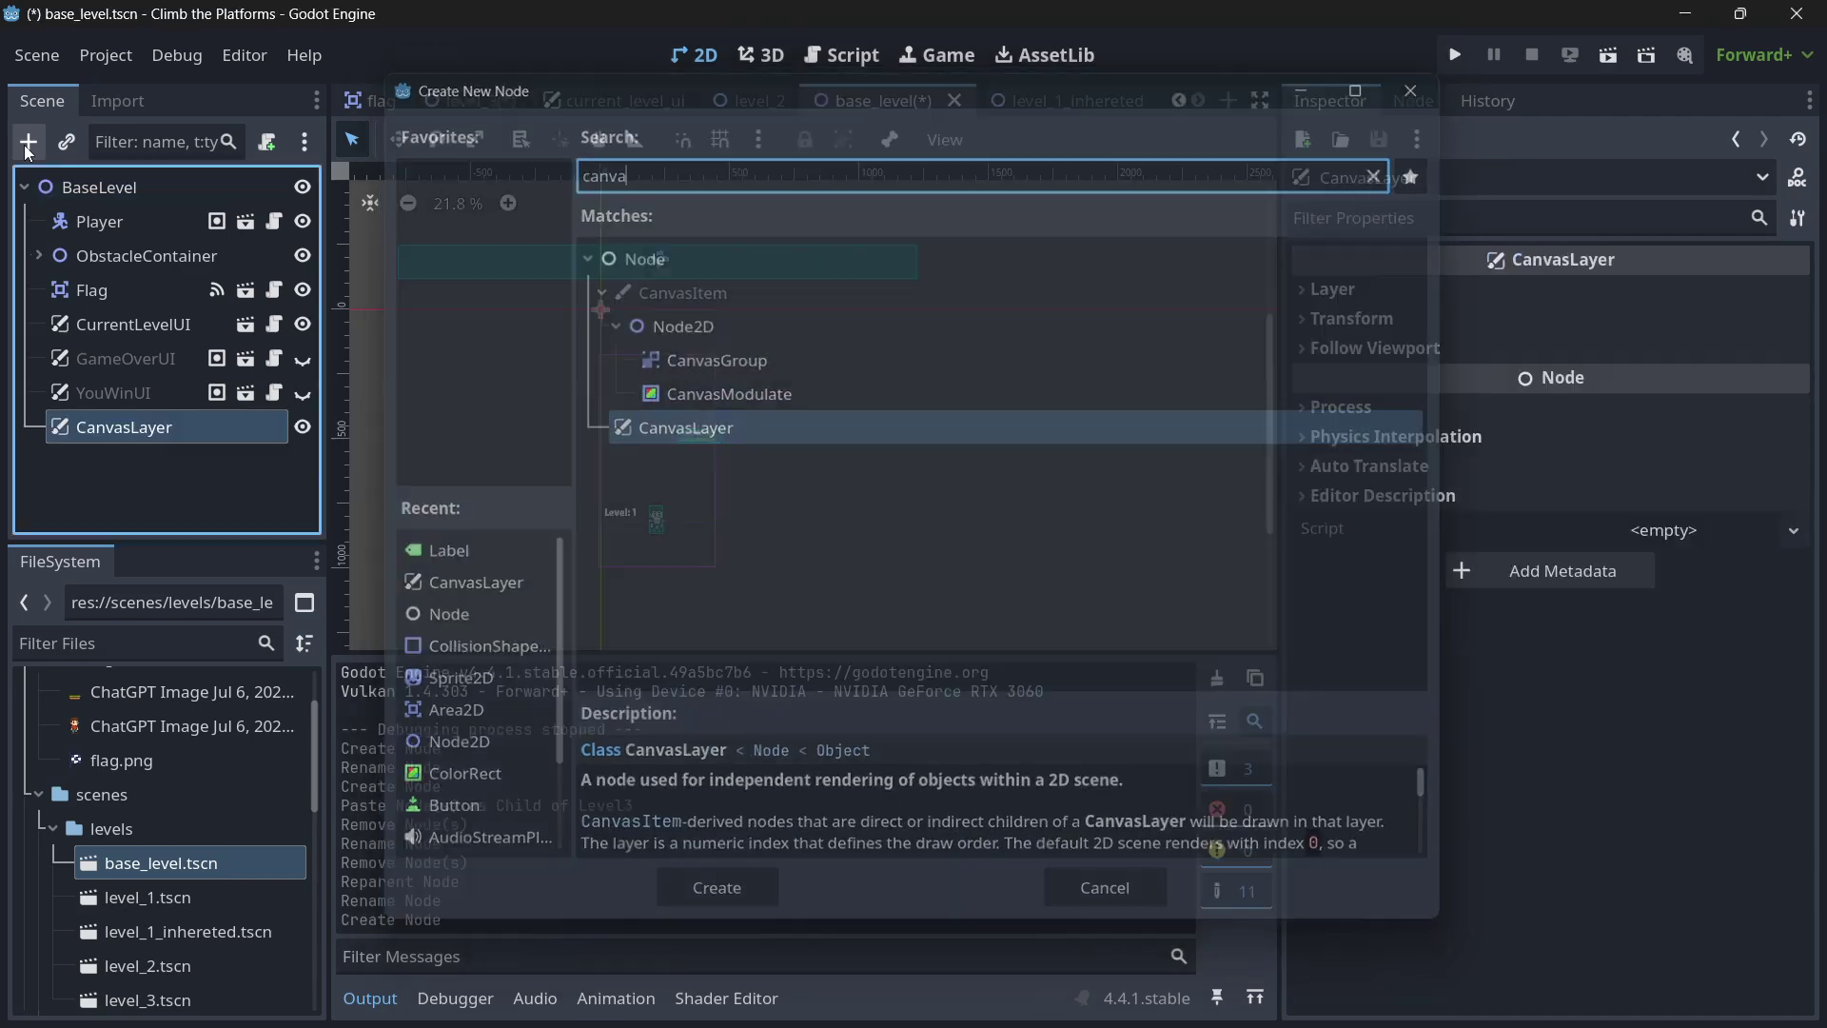
{"action": "left_click", "coordinate": [29, 142]}
{"action": "type", "text": "label"}
{"action": "key", "text": "Return"}
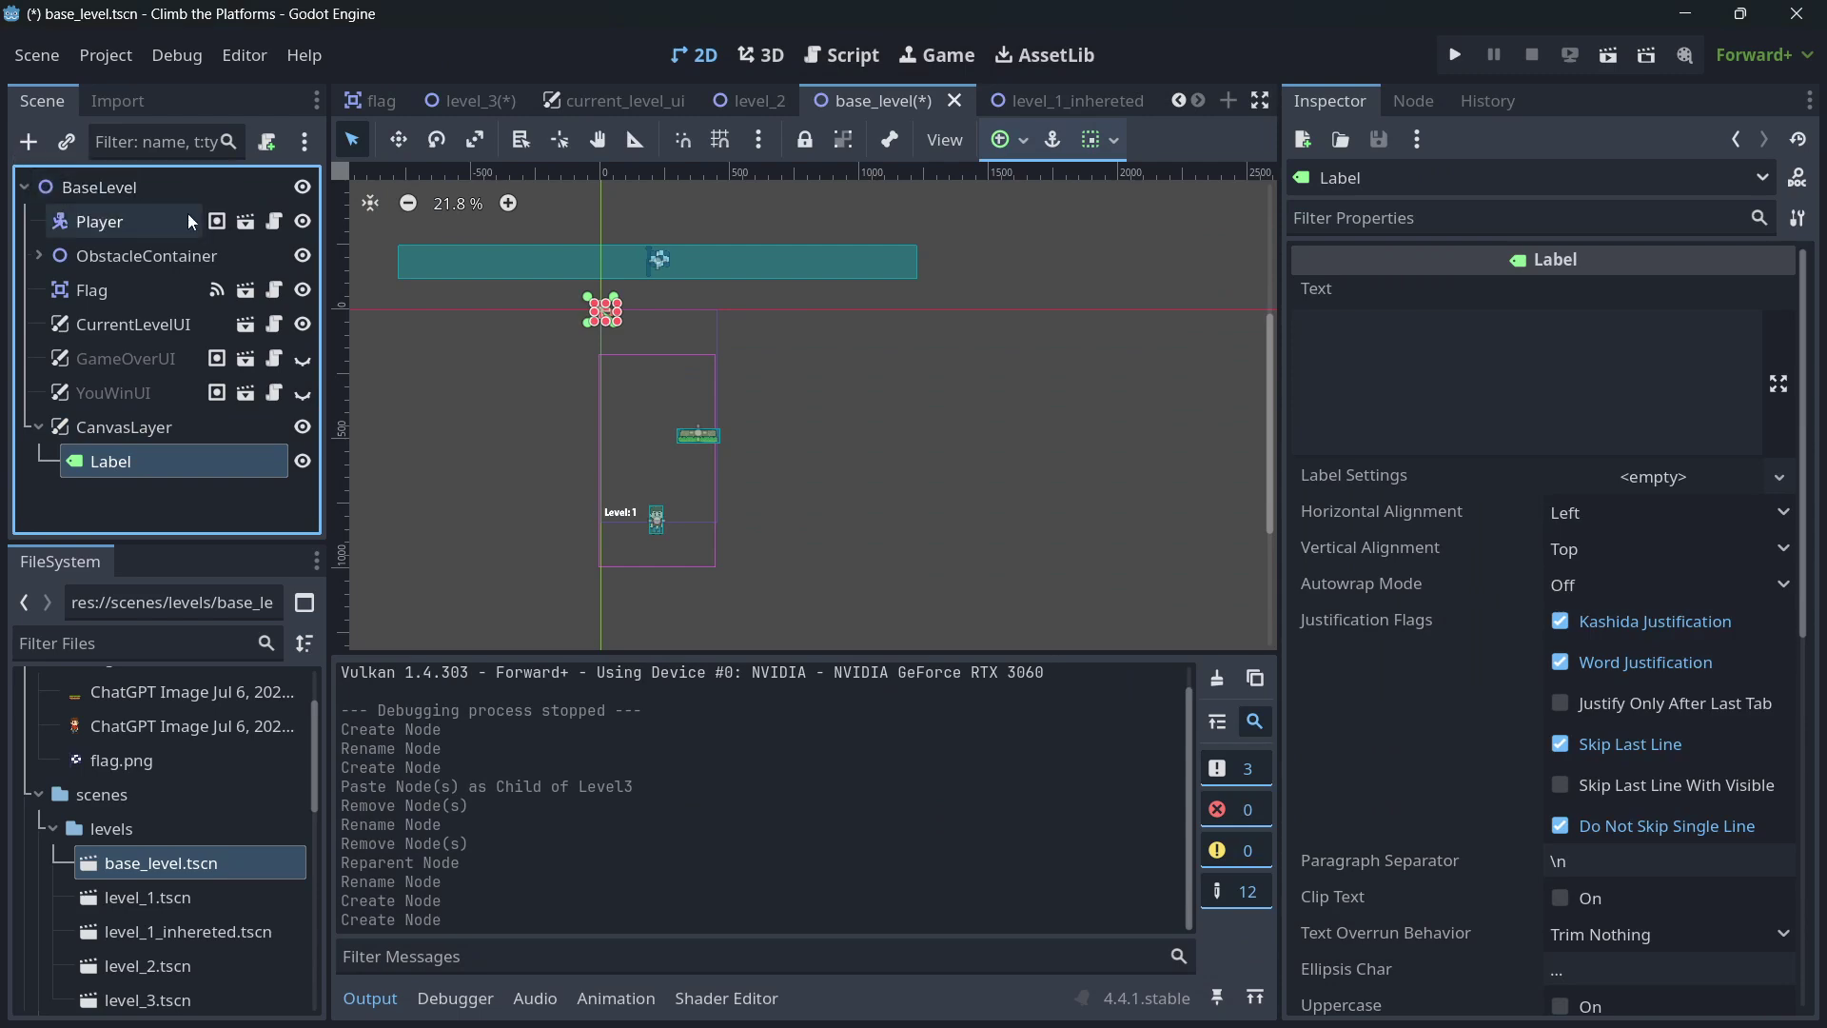
- Save the base_level scene via Scene > Save Scene
{"action": "left_click", "coordinate": [27, 142]}
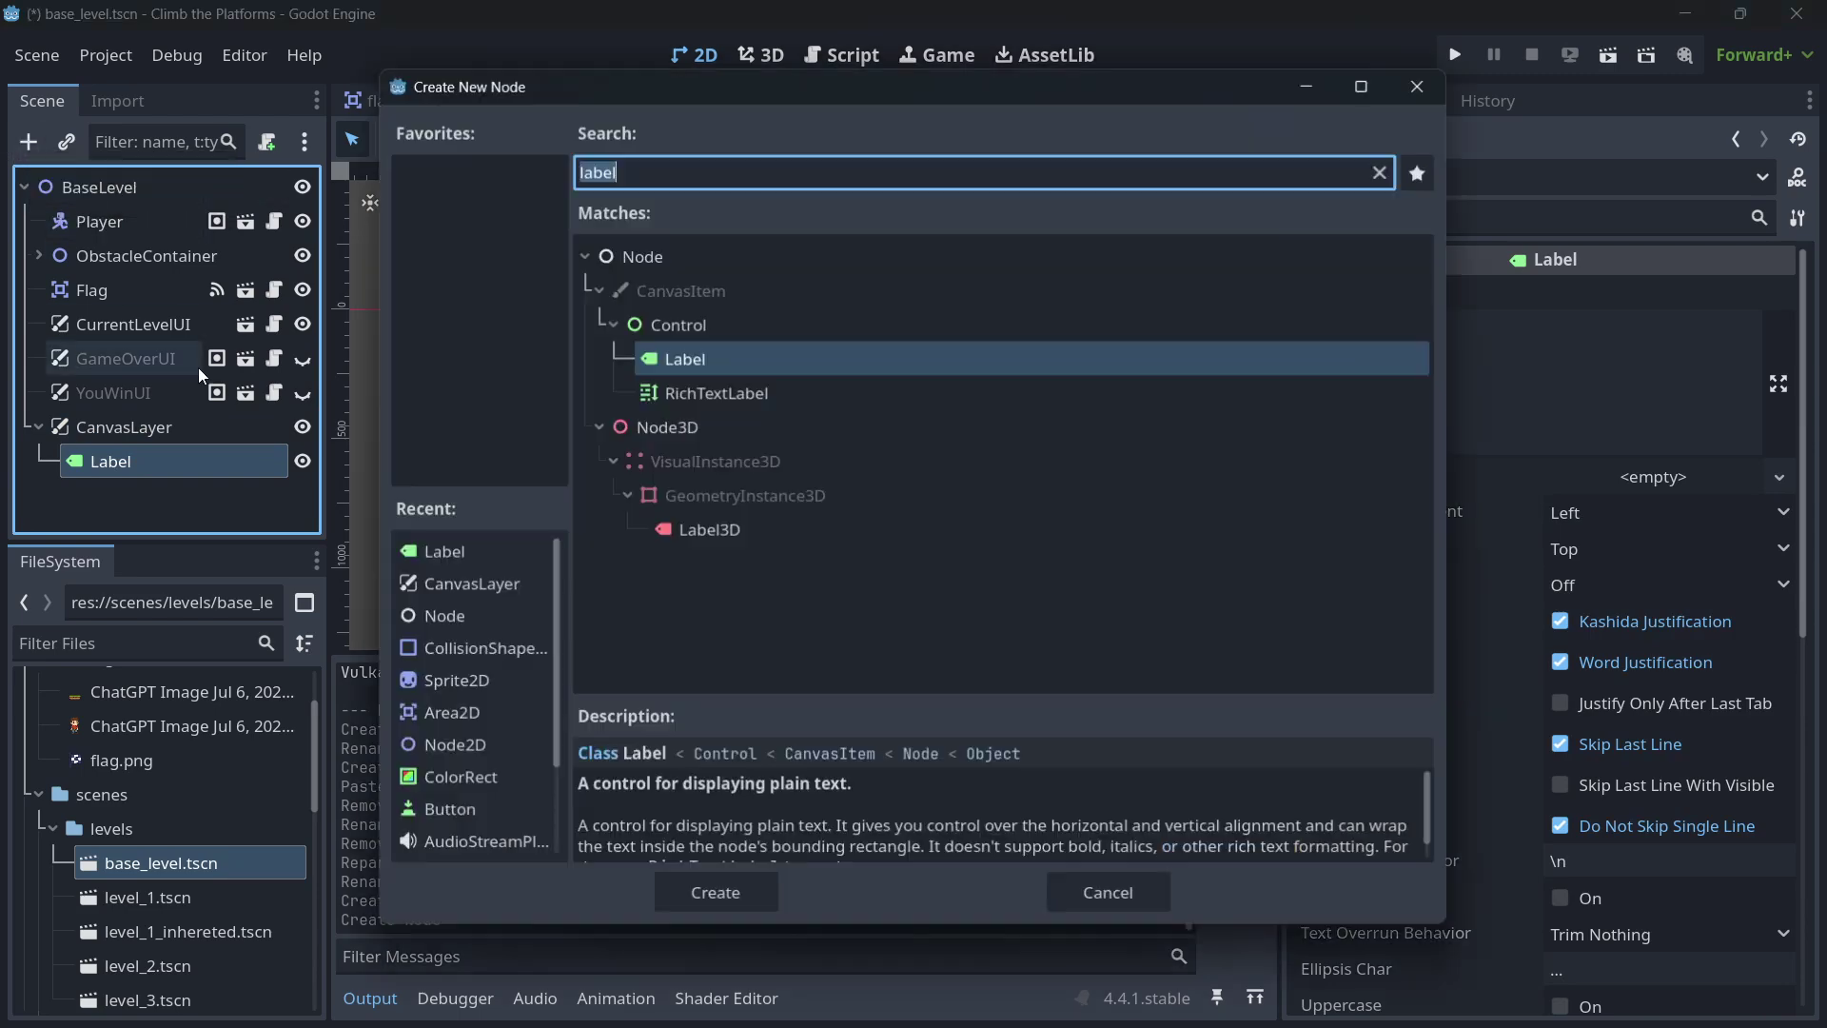
{"action": "key", "text": "Escape"}
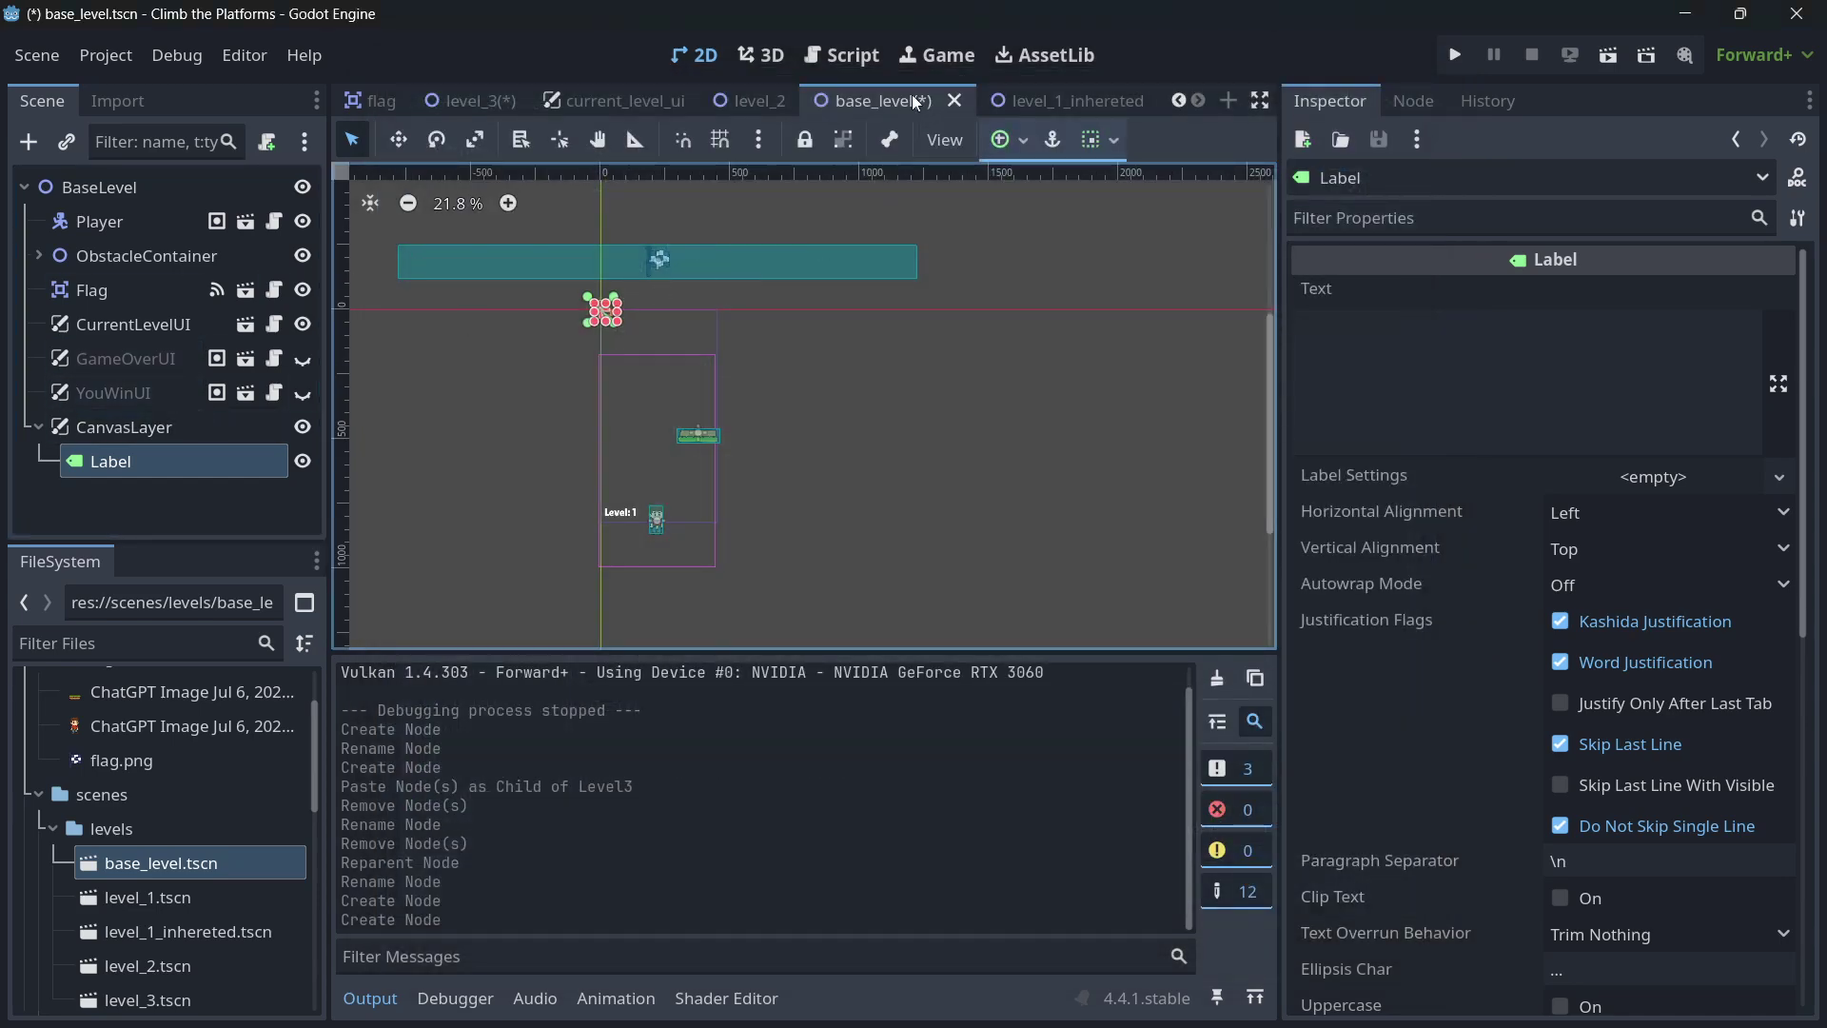
{"action": "left_click", "coordinate": [43, 61]}
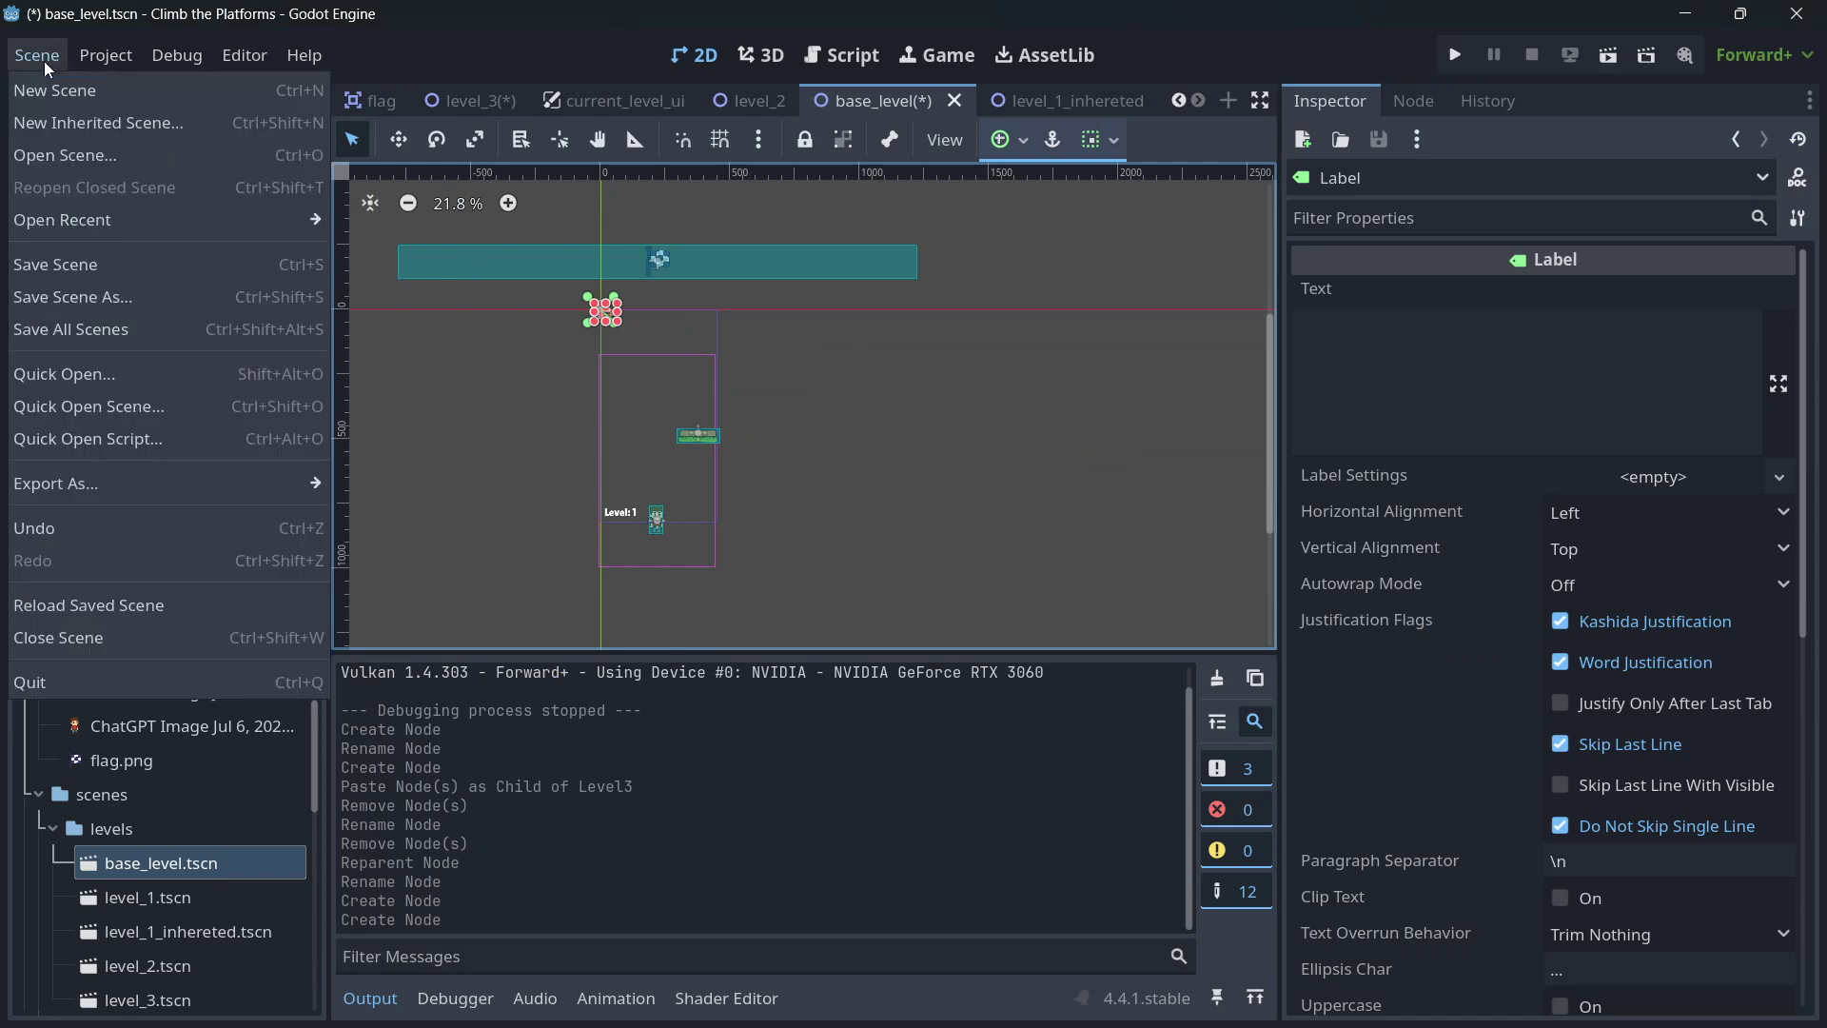
{"action": "left_click", "coordinate": [93, 270]}
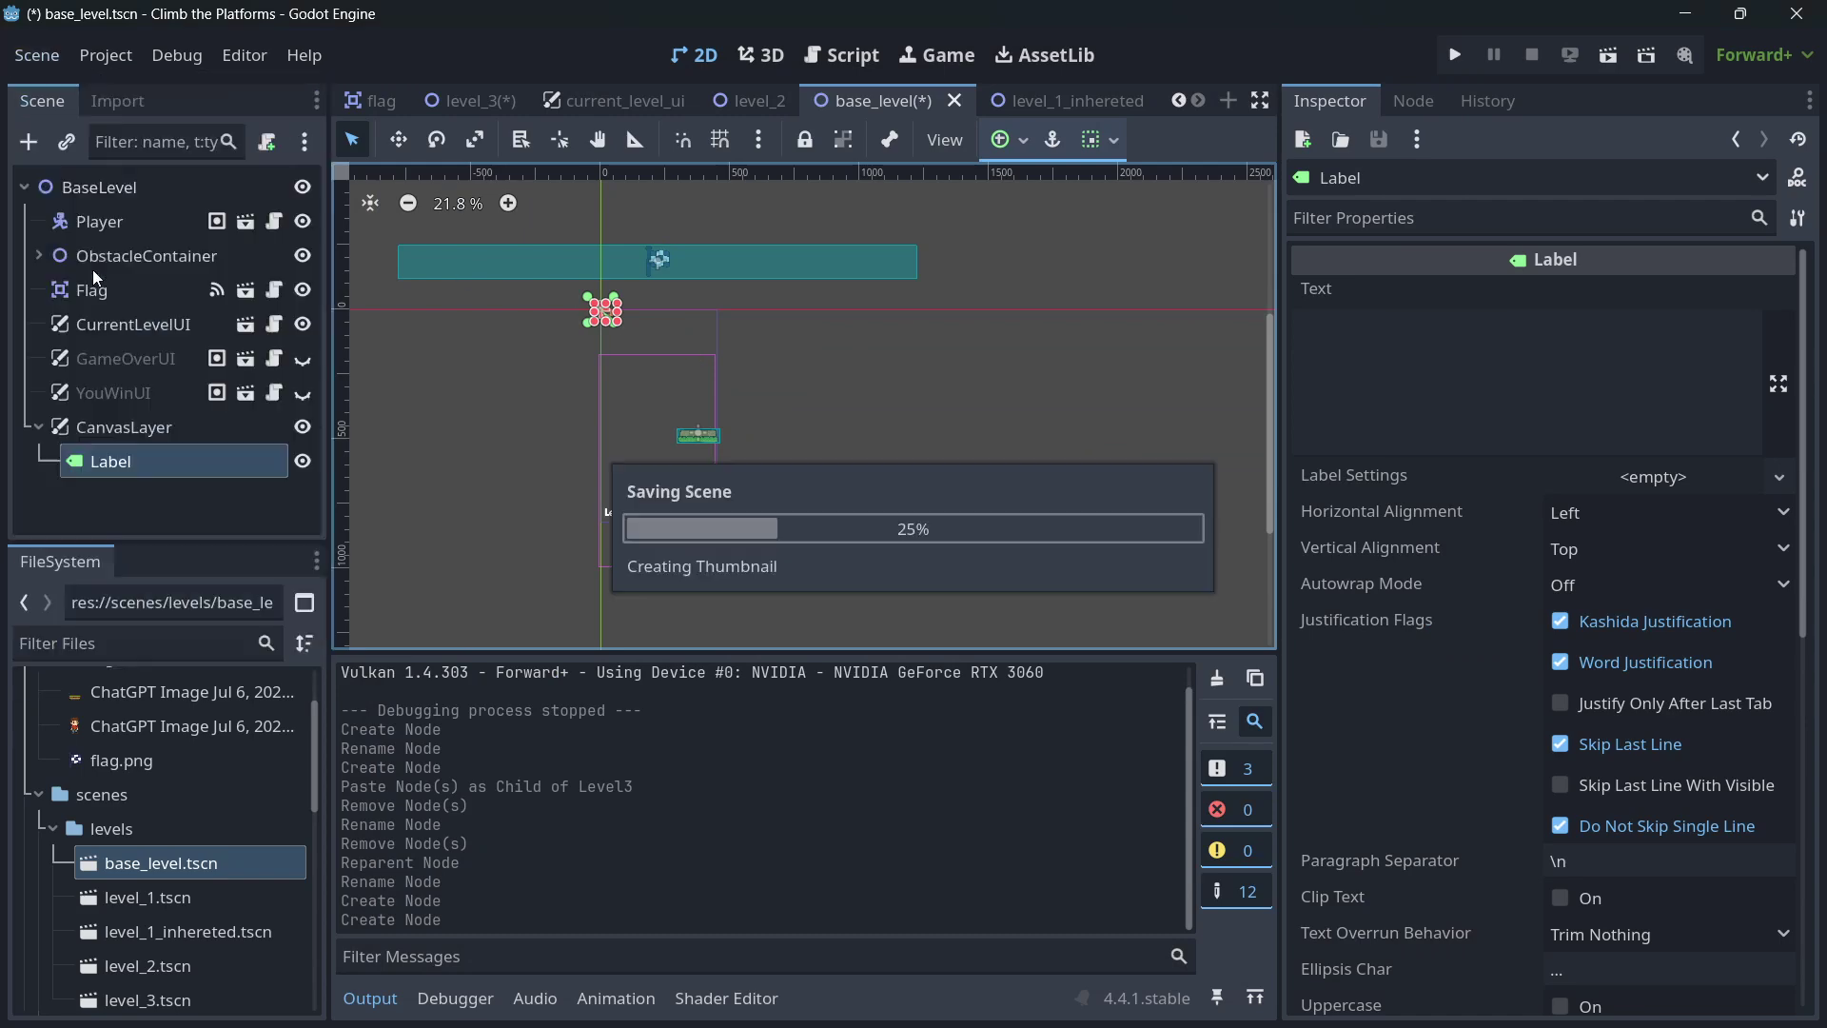
- Open level_1_inhereted, check the Instantiate Child Scene list, and frame its ObstacleContainer
{"action": "left_click", "coordinate": [1031, 94]}
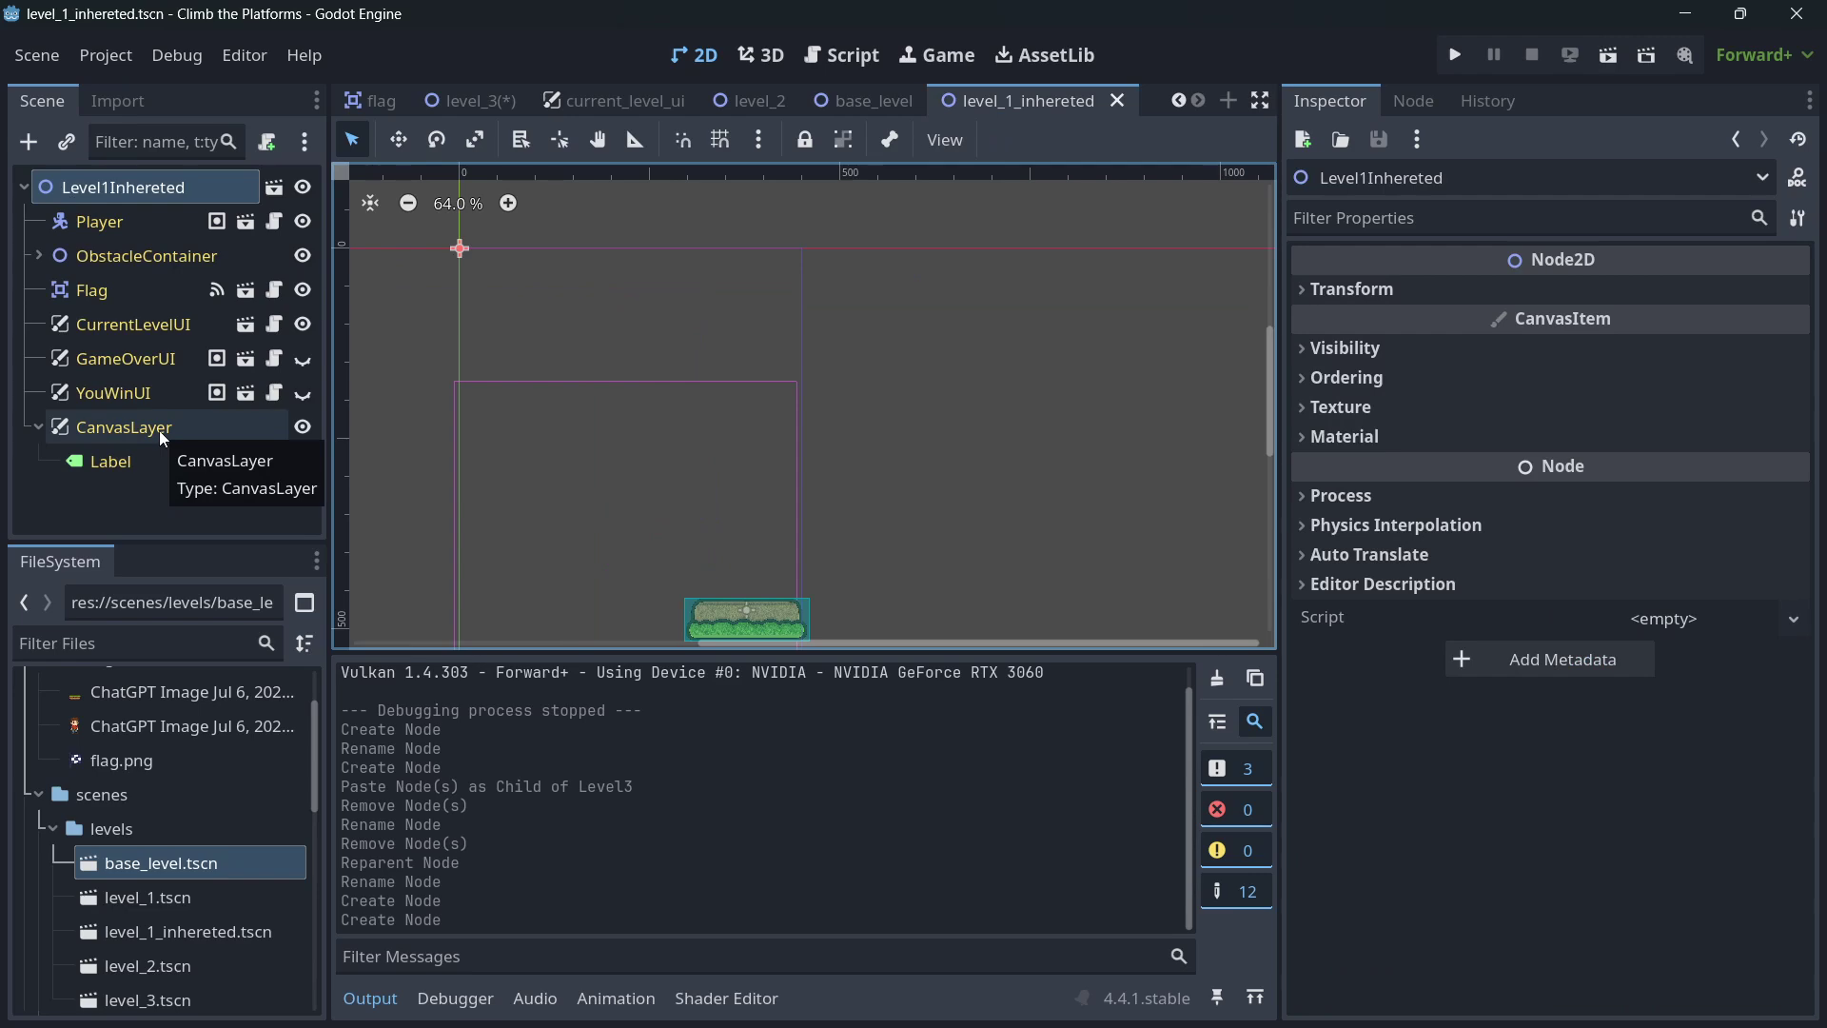
{"action": "left_click", "coordinate": [69, 141]}
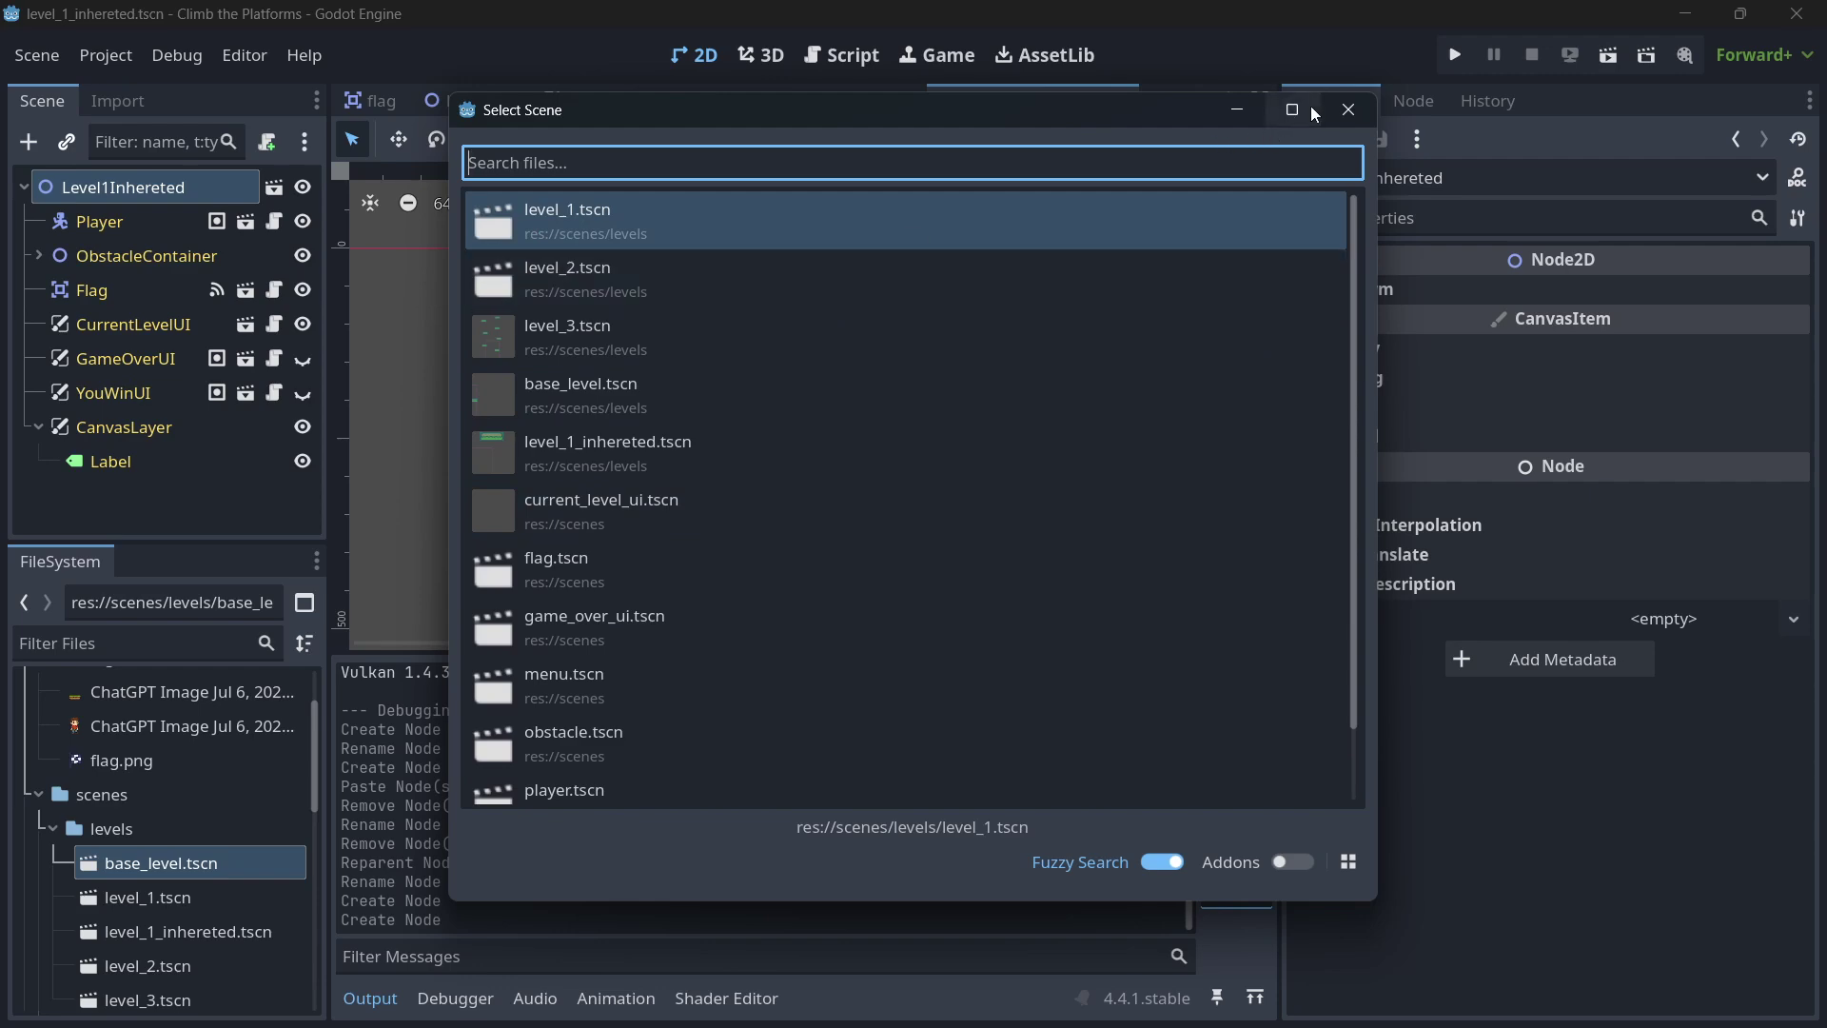
{"action": "left_click", "coordinate": [1347, 109]}
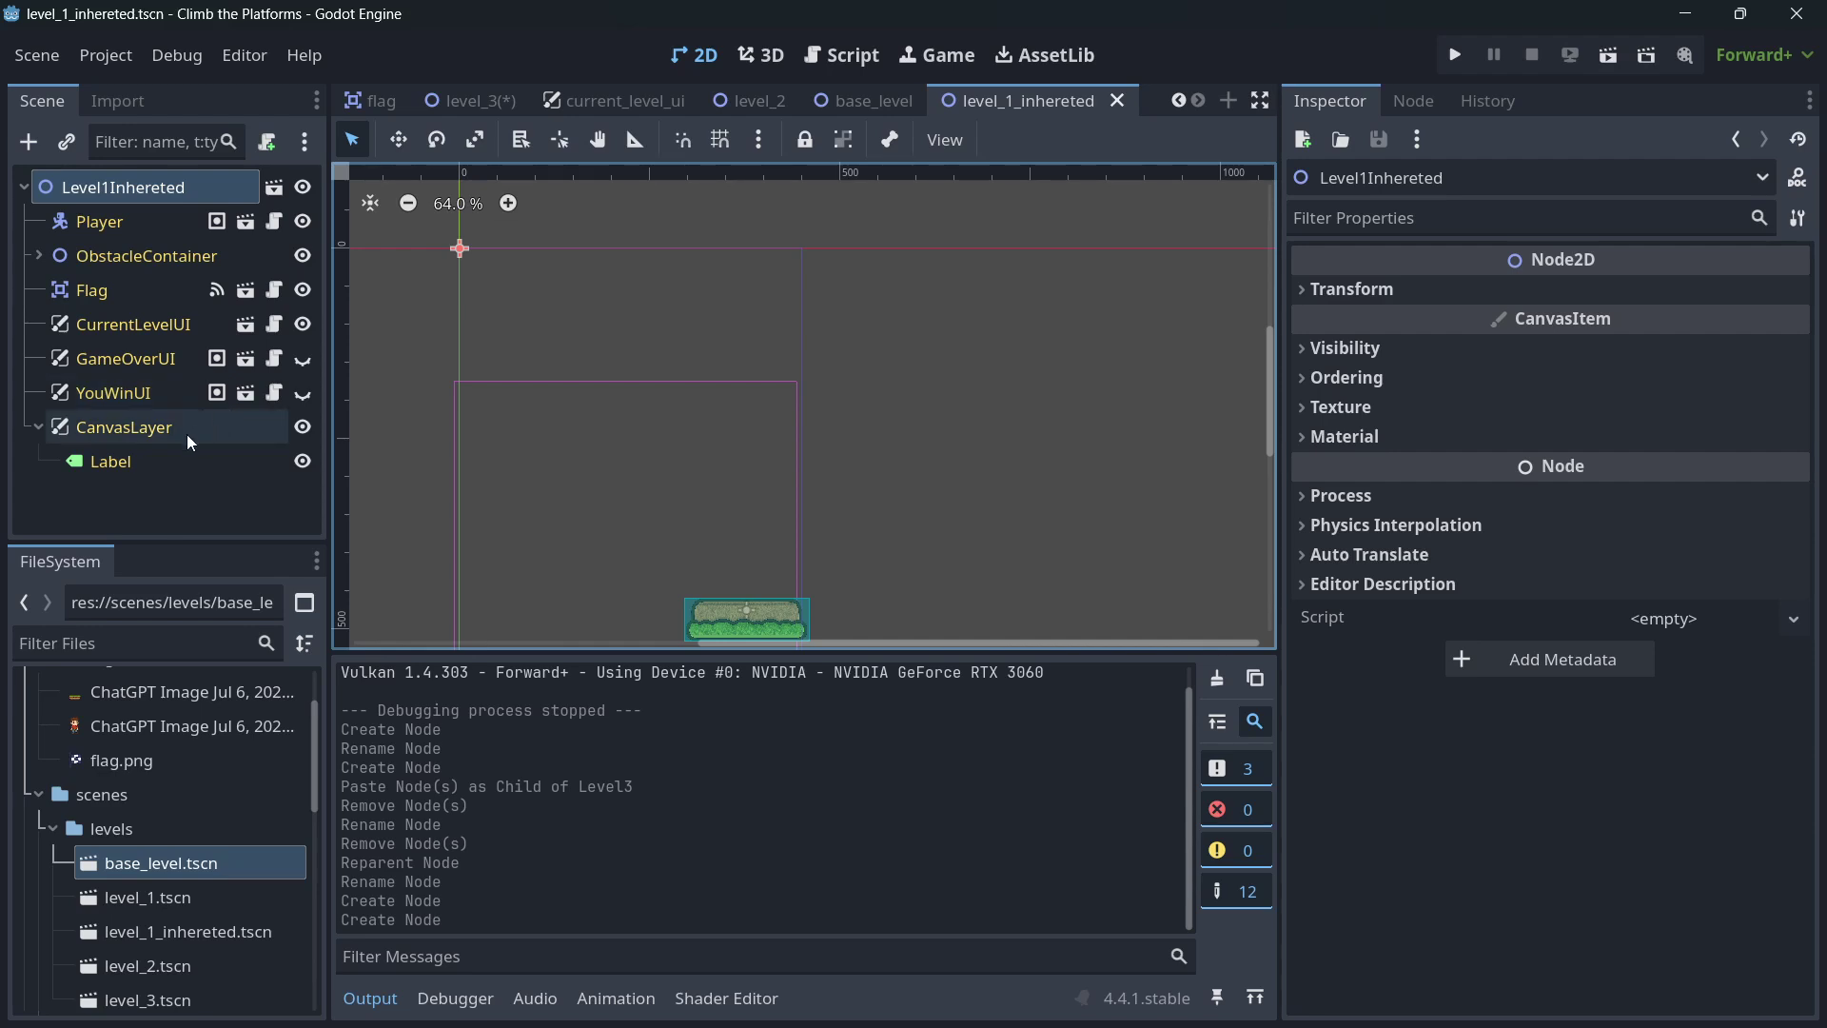
{"action": "left_click", "coordinate": [154, 484]}
{"action": "scroll", "coordinate": [538, 419], "scroll_direction": "down", "scroll_amount": 7}
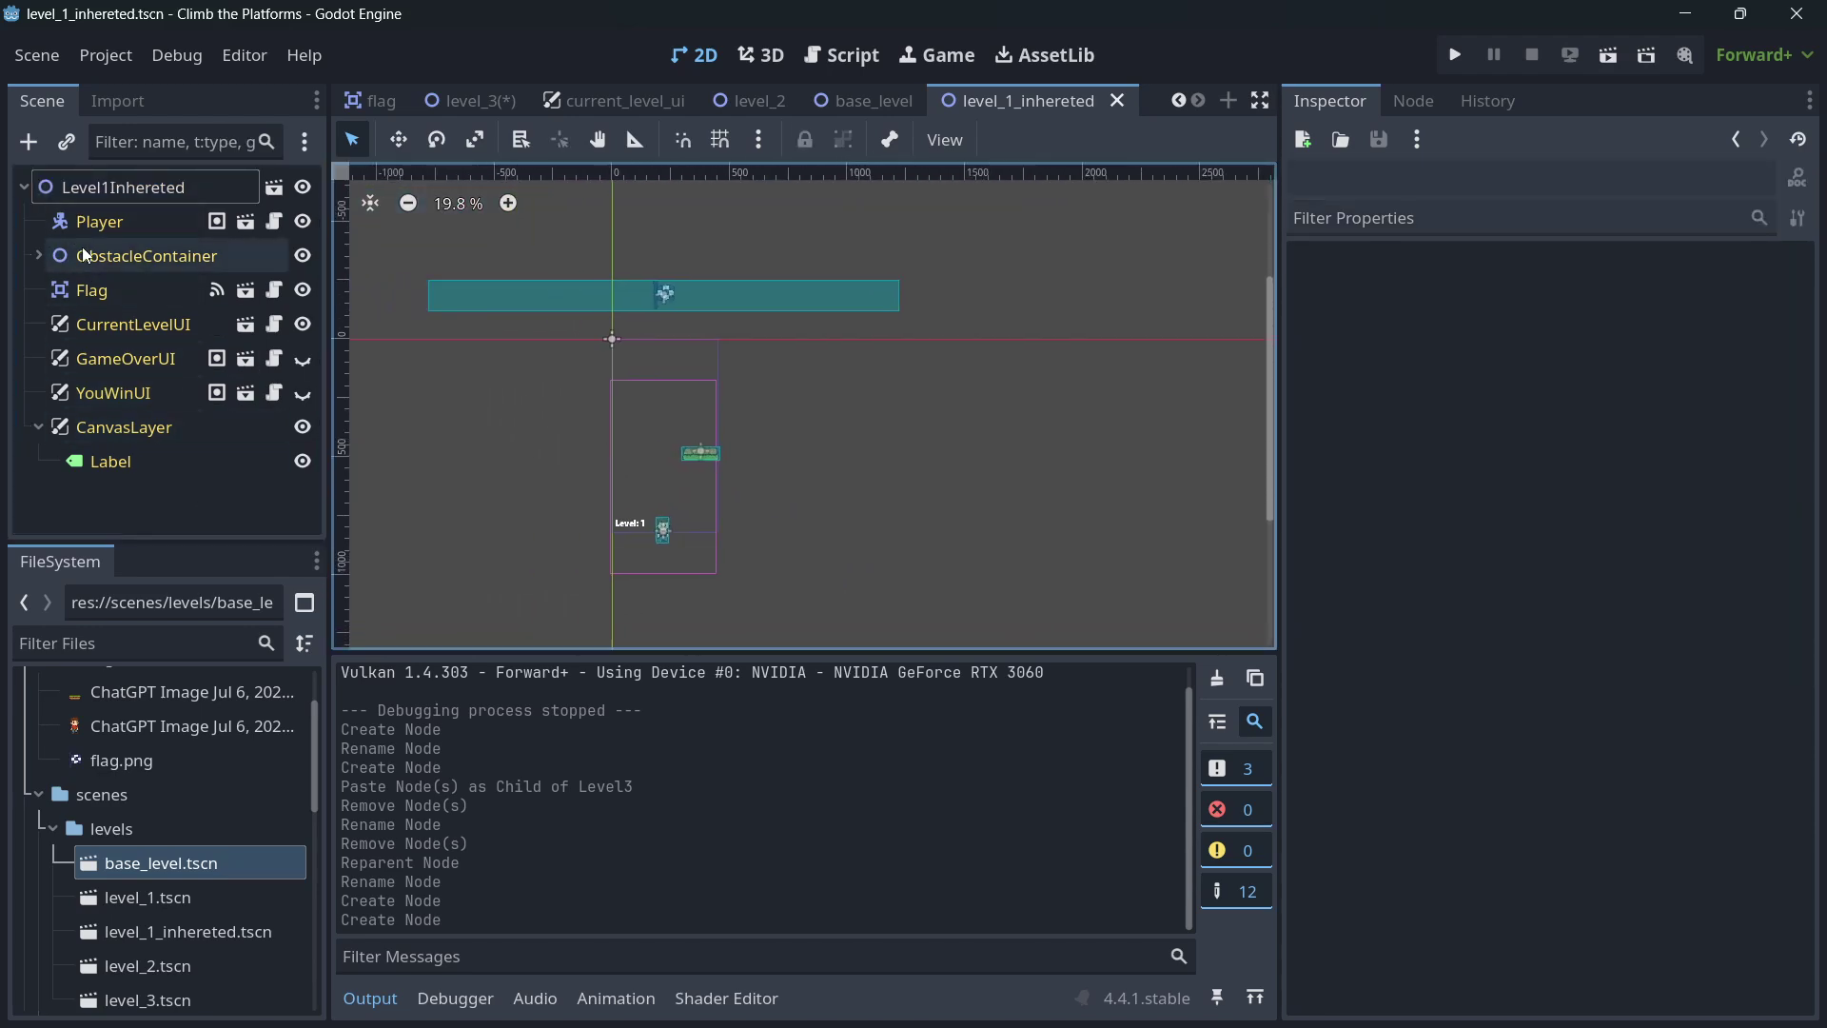
{"action": "scroll", "coordinate": [768, 318], "scroll_direction": "down", "scroll_amount": 3}
{"action": "scroll", "coordinate": [761, 391], "scroll_direction": "up", "scroll_amount": 4}
{"action": "middle_click_drag", "start_coordinate": [762, 391], "coordinate": [757, 485]}
{"action": "scroll", "coordinate": [704, 430], "scroll_direction": "up", "scroll_amount": 2}
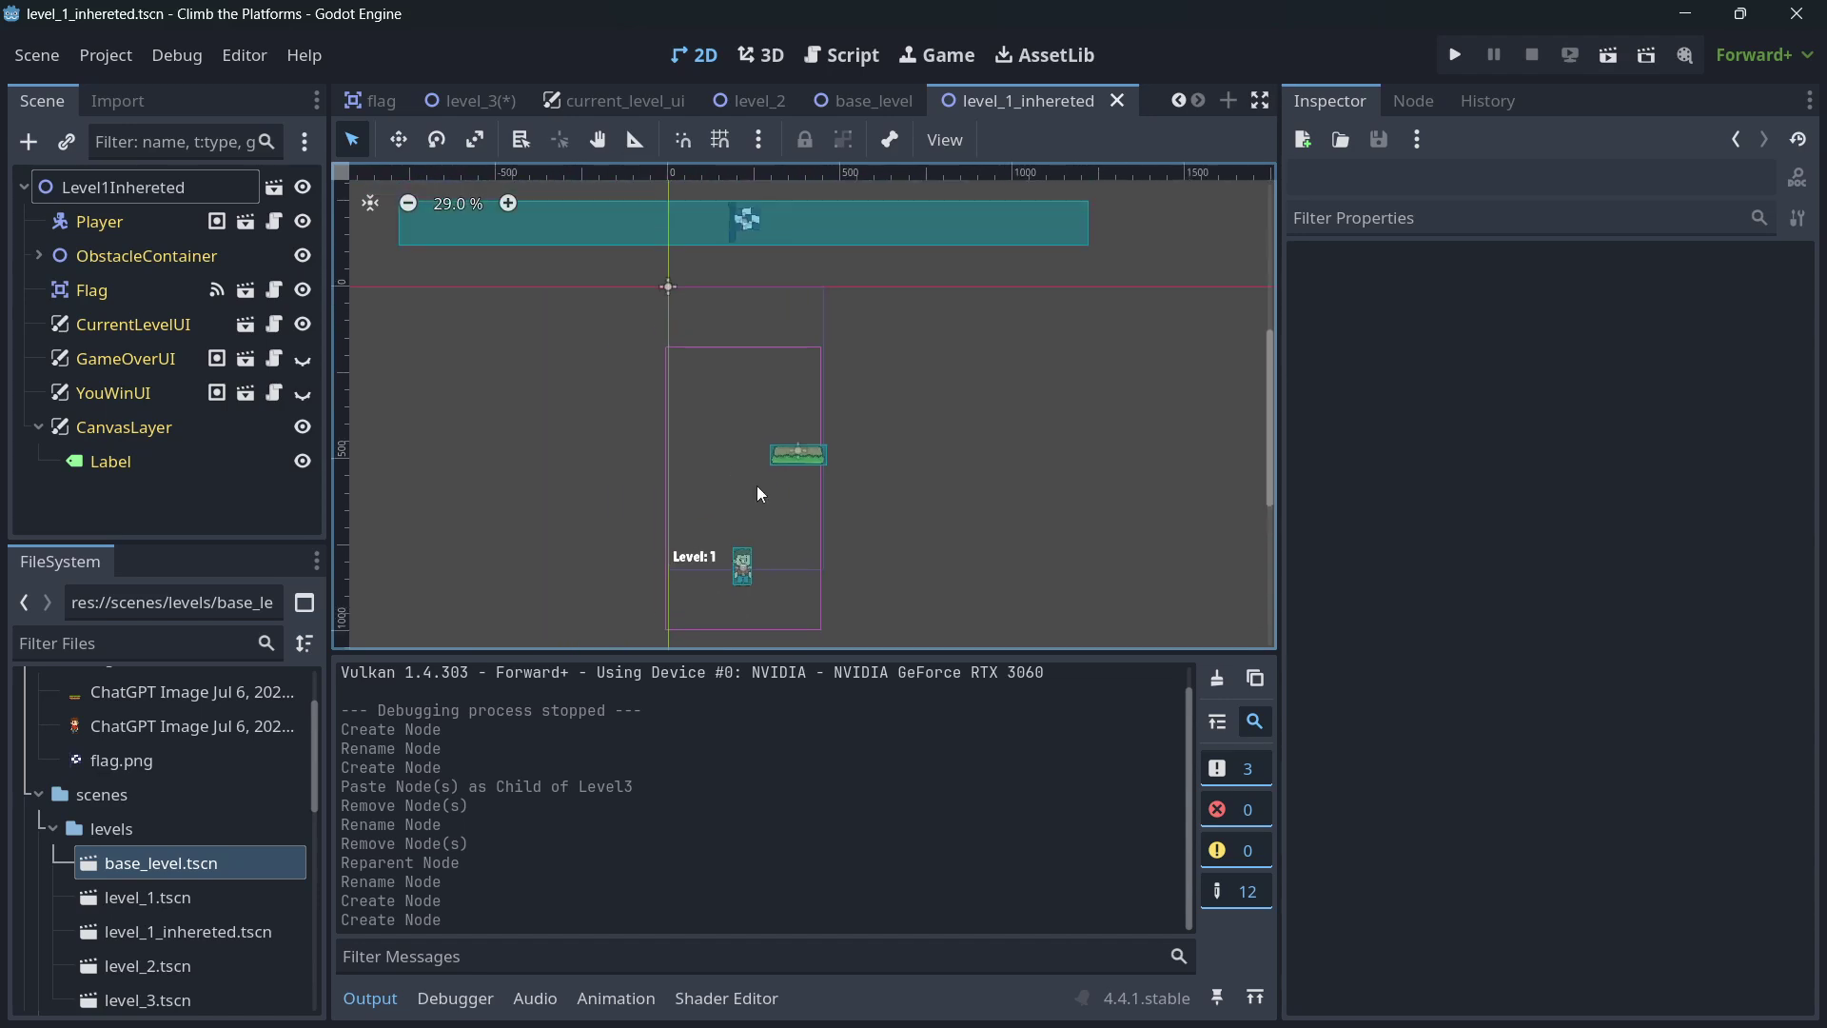
{"action": "left_click", "coordinate": [38, 255]}
- Duplicate Obstacle into Obstacle2–Obstacle6, placing each copy at a new height
{"action": "left_click", "coordinate": [154, 291]}
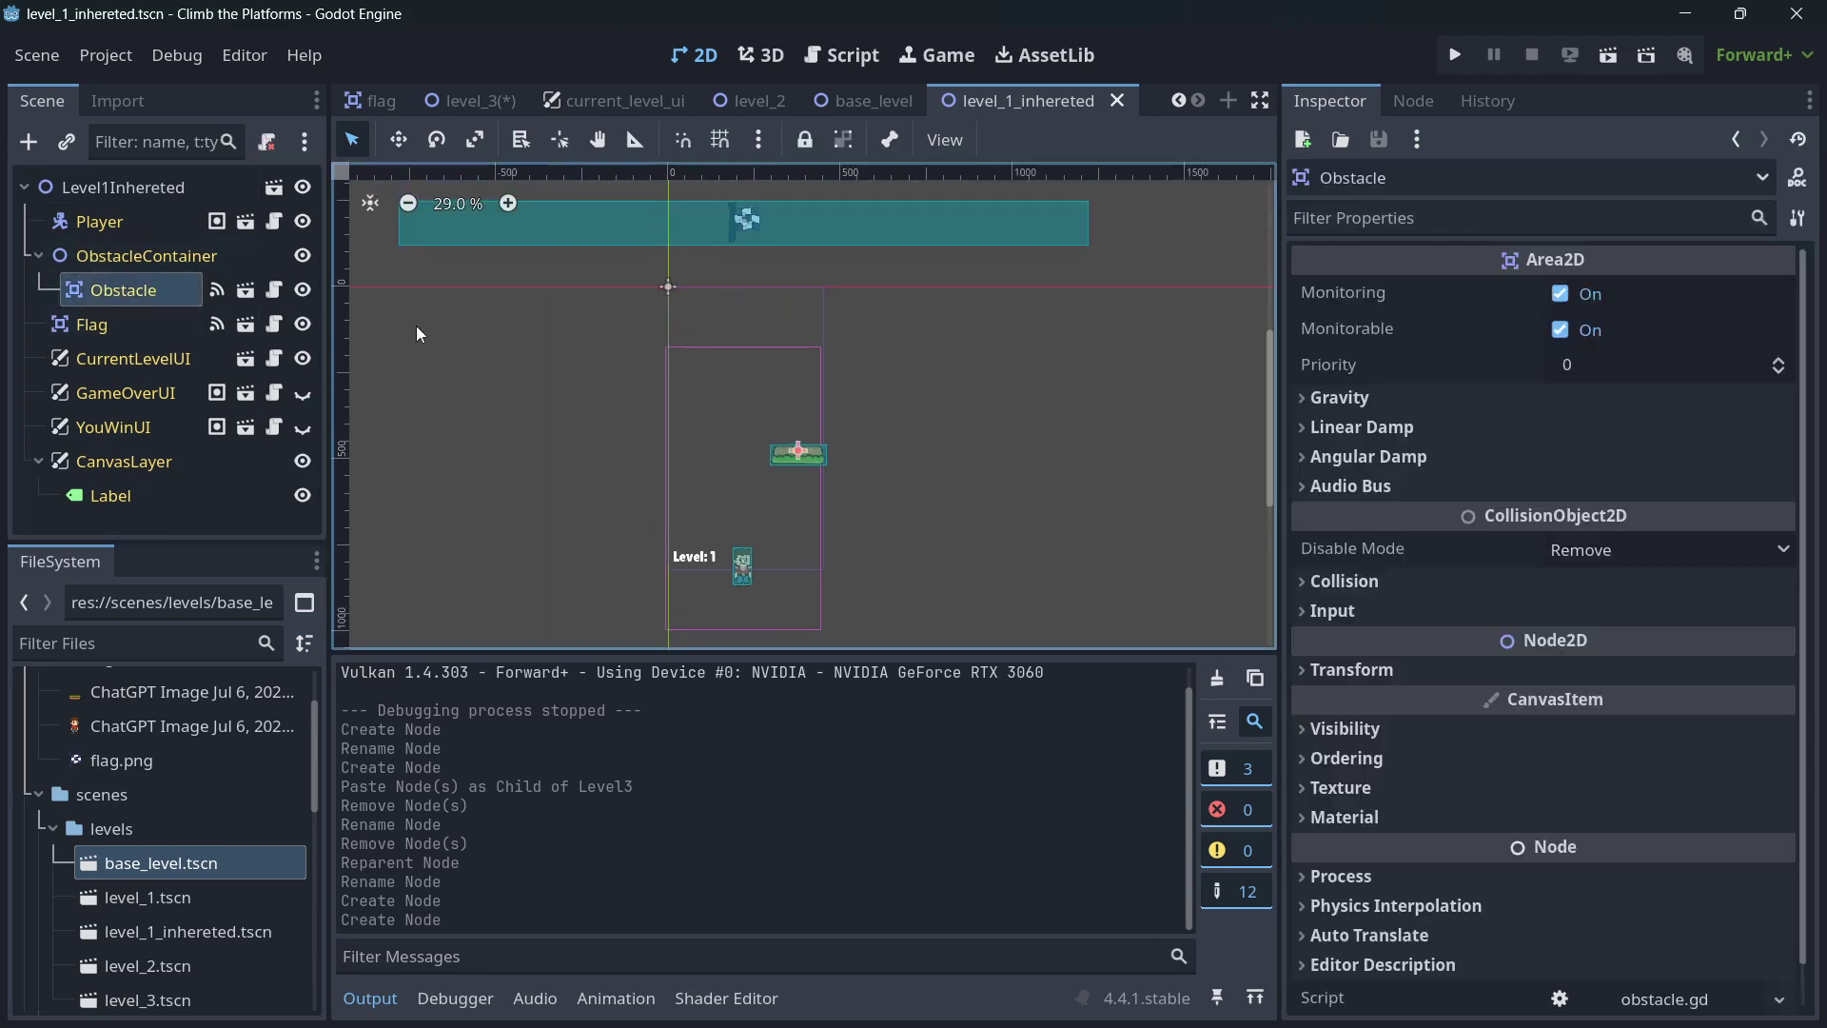
{"action": "key", "text": "ctrl+d"}
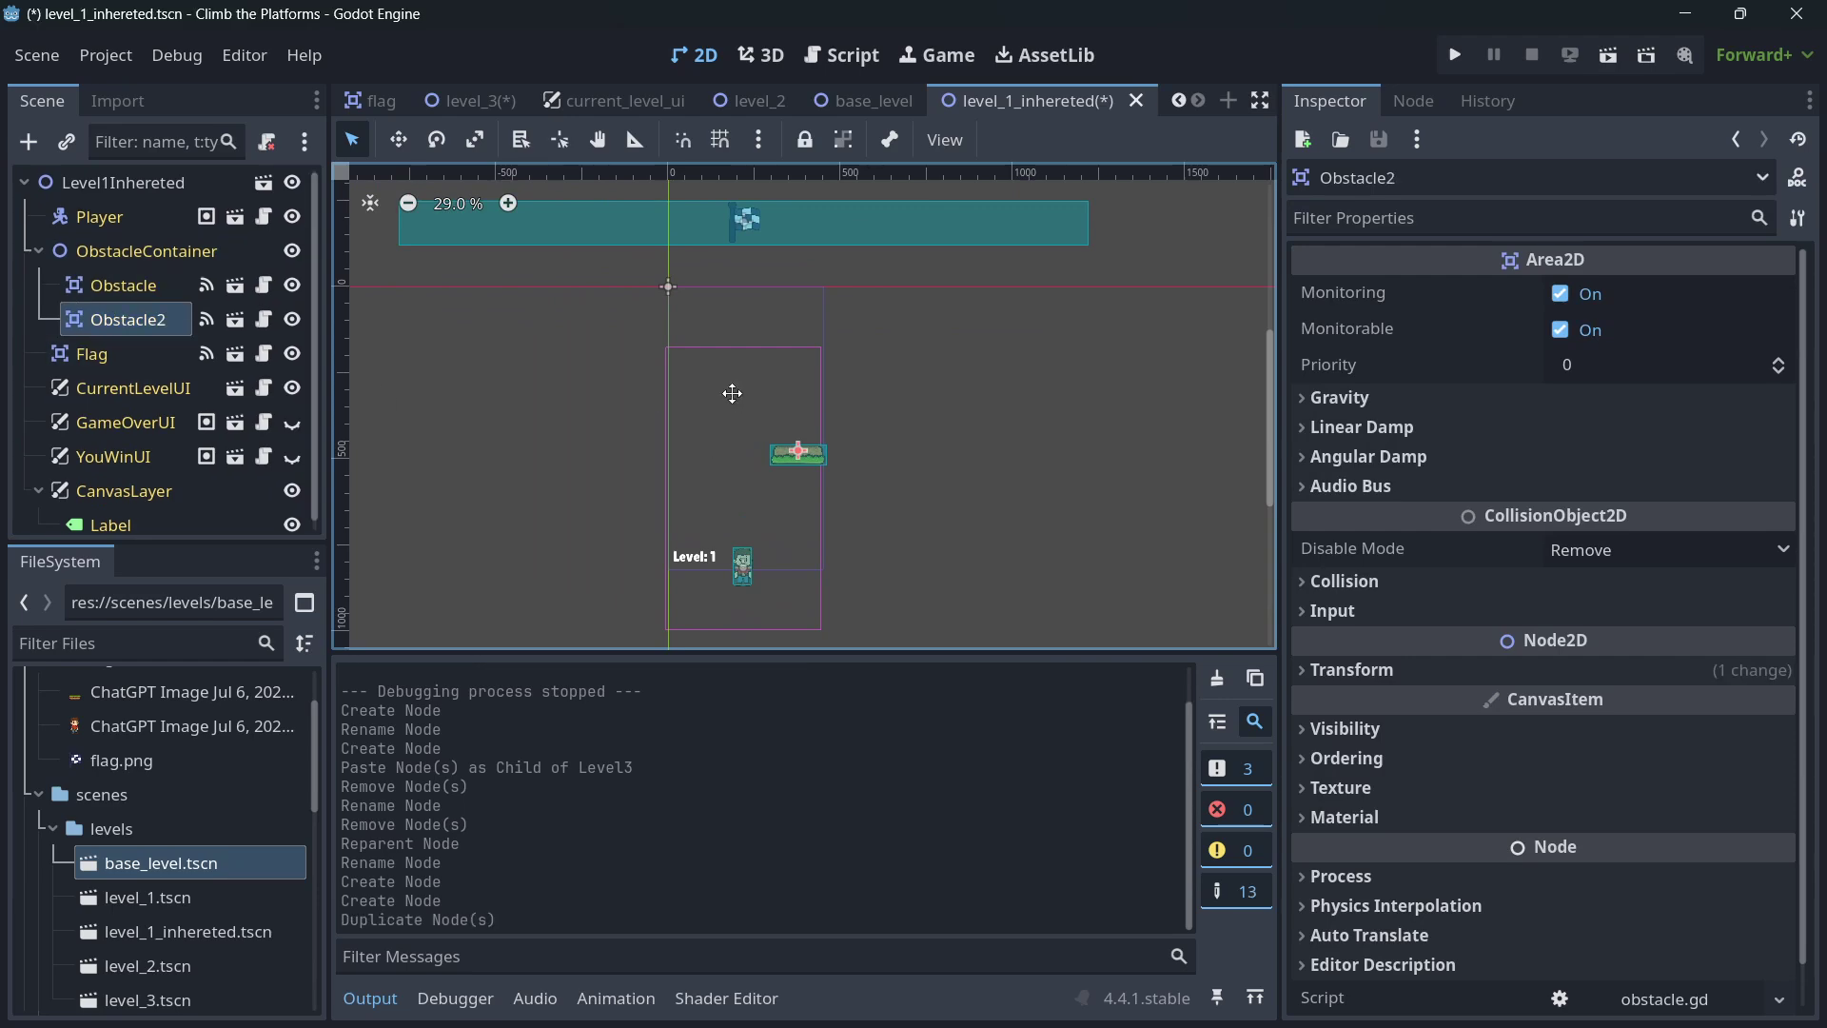
{"action": "left_click_drag", "start_coordinate": [798, 449], "coordinate": [789, 340]}
{"action": "key", "text": "ctrl+d"}
{"action": "key", "text": "ctrl+d"}
{"action": "left_click_drag", "start_coordinate": [789, 341], "coordinate": [680, 262]}
{"action": "key", "text": "ctrl+d"}
{"action": "key", "text": "ctrl+d"}
{"action": "left_click", "coordinate": [129, 421]}
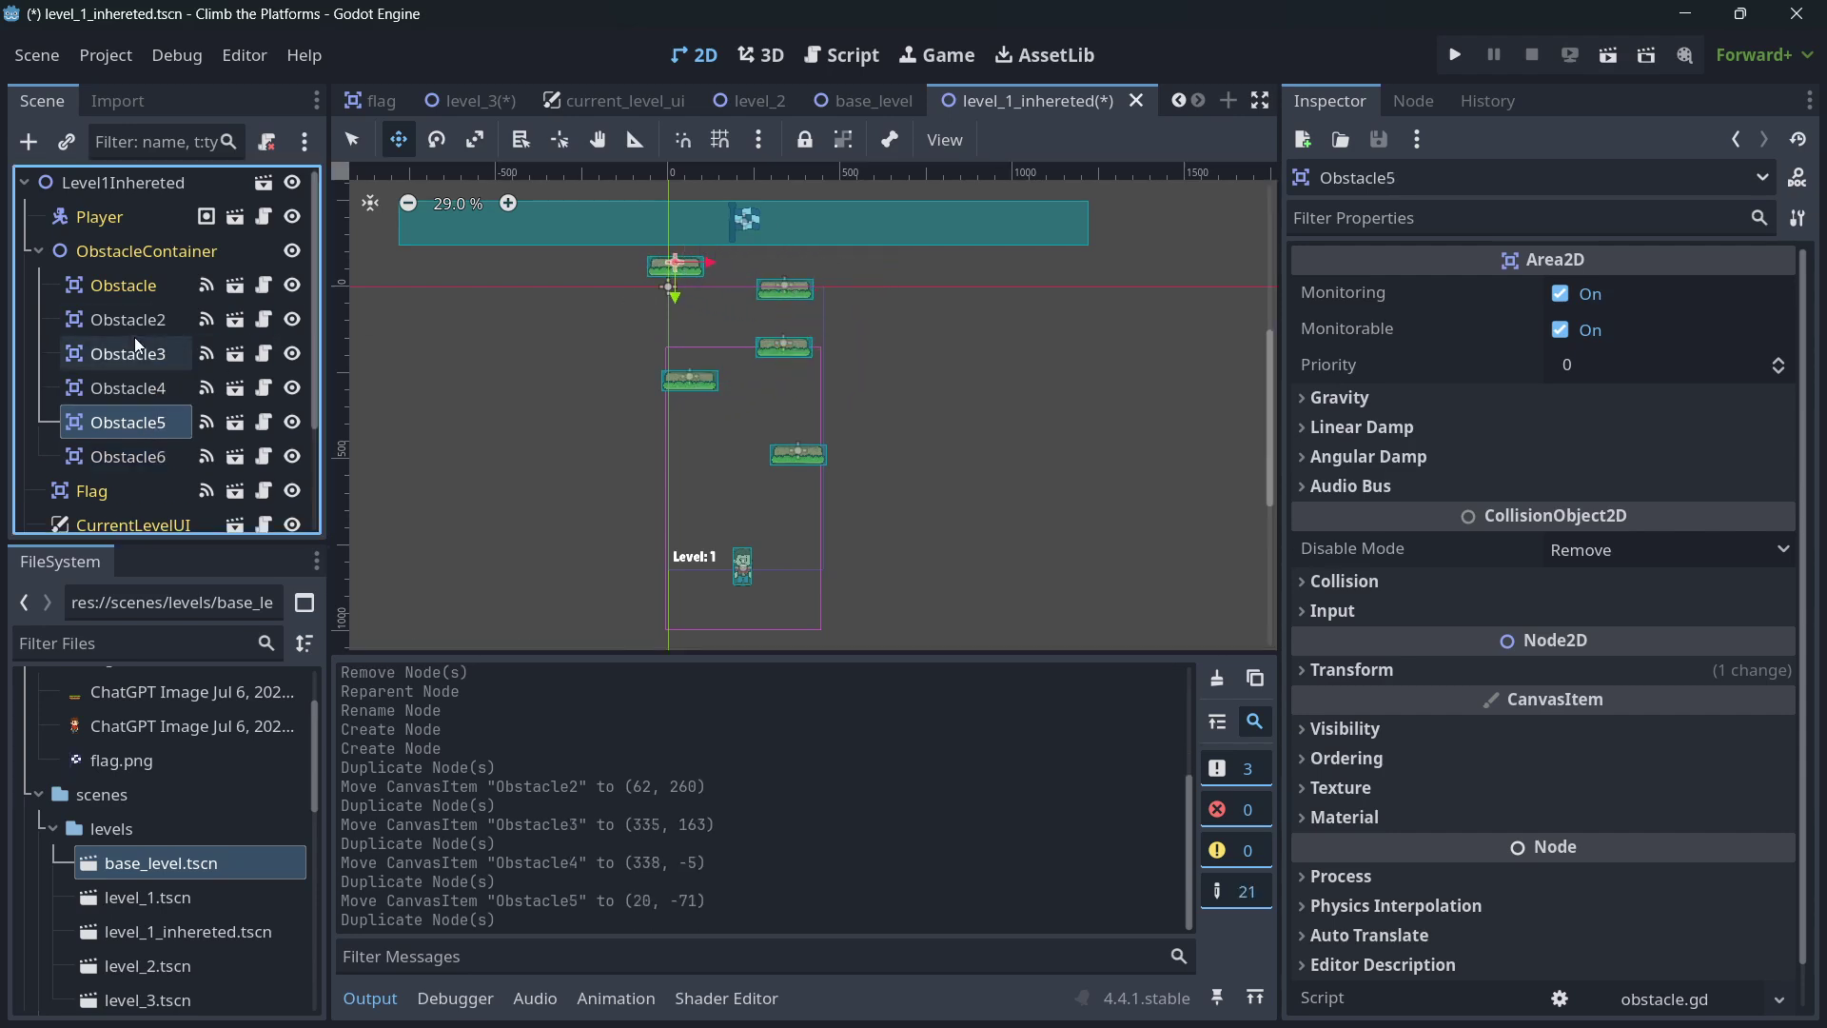
- Move the Flag up above the obstacles to (220, -442)
{"action": "middle_click_drag", "start_coordinate": [675, 344], "coordinate": [552, 470]}
{"action": "left_click", "coordinate": [91, 490]}
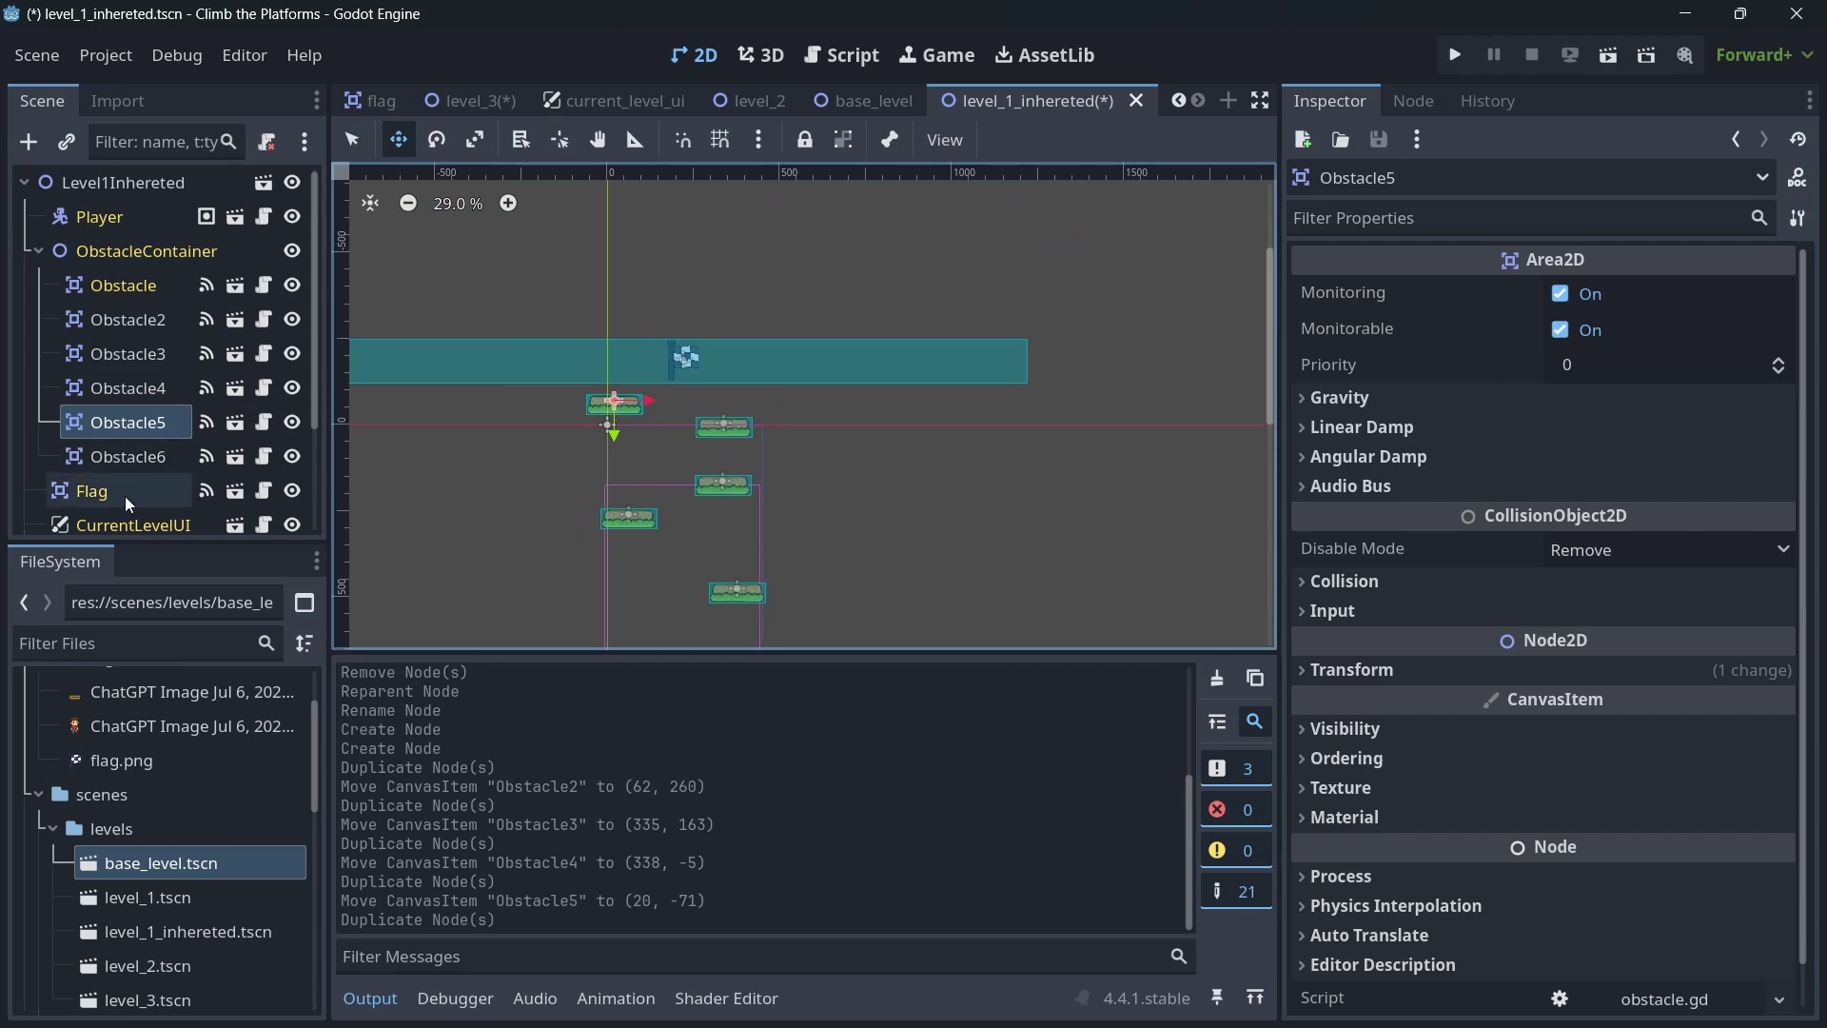
{"action": "left_click_drag", "start_coordinate": [685, 391], "coordinate": [680, 302]}
- Try deleting the inherited Player node and dismiss the inherited-node alert
{"action": "scroll", "coordinate": [582, 347], "scroll_direction": "down", "scroll_amount": 4}
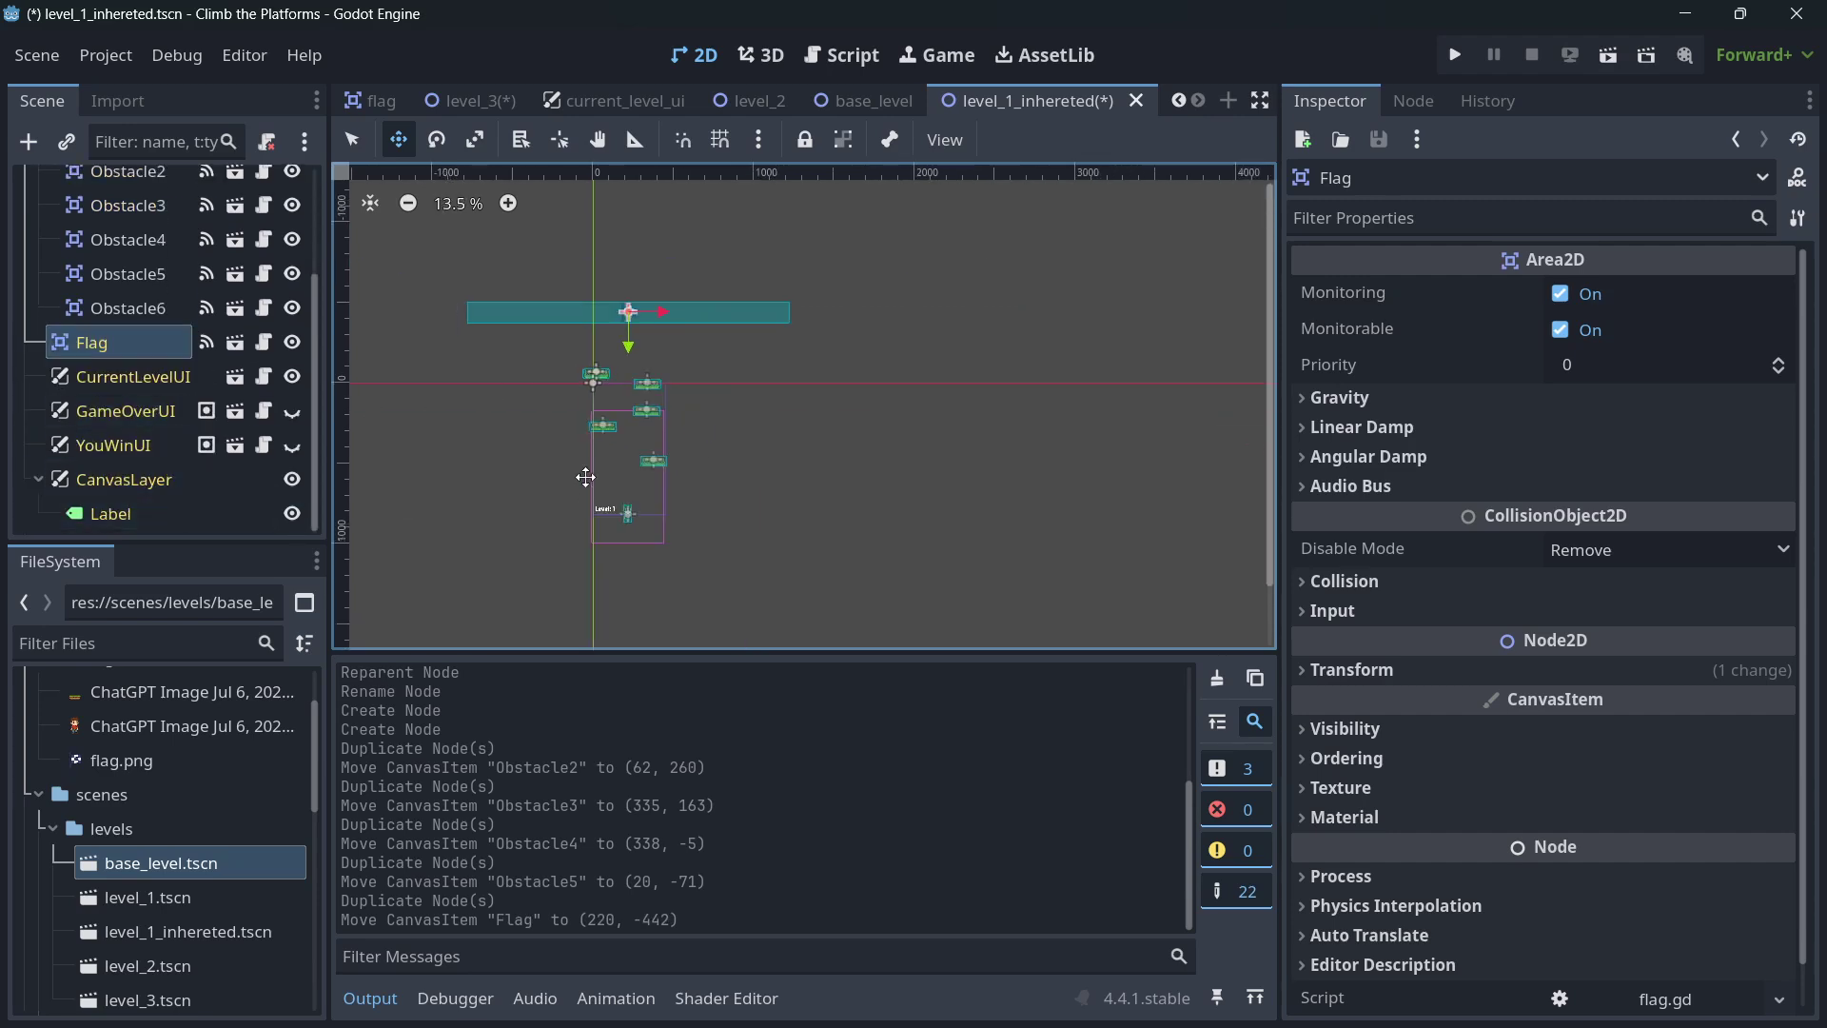
{"action": "scroll", "coordinate": [562, 457], "scroll_direction": "up", "scroll_amount": 3}
{"action": "scroll", "coordinate": [693, 447], "scroll_direction": "down", "scroll_amount": 3}
{"action": "scroll", "coordinate": [59, 424], "scroll_direction": "up", "scroll_amount": 1}
{"action": "scroll", "coordinate": [59, 423], "scroll_direction": "up", "scroll_amount": 3}
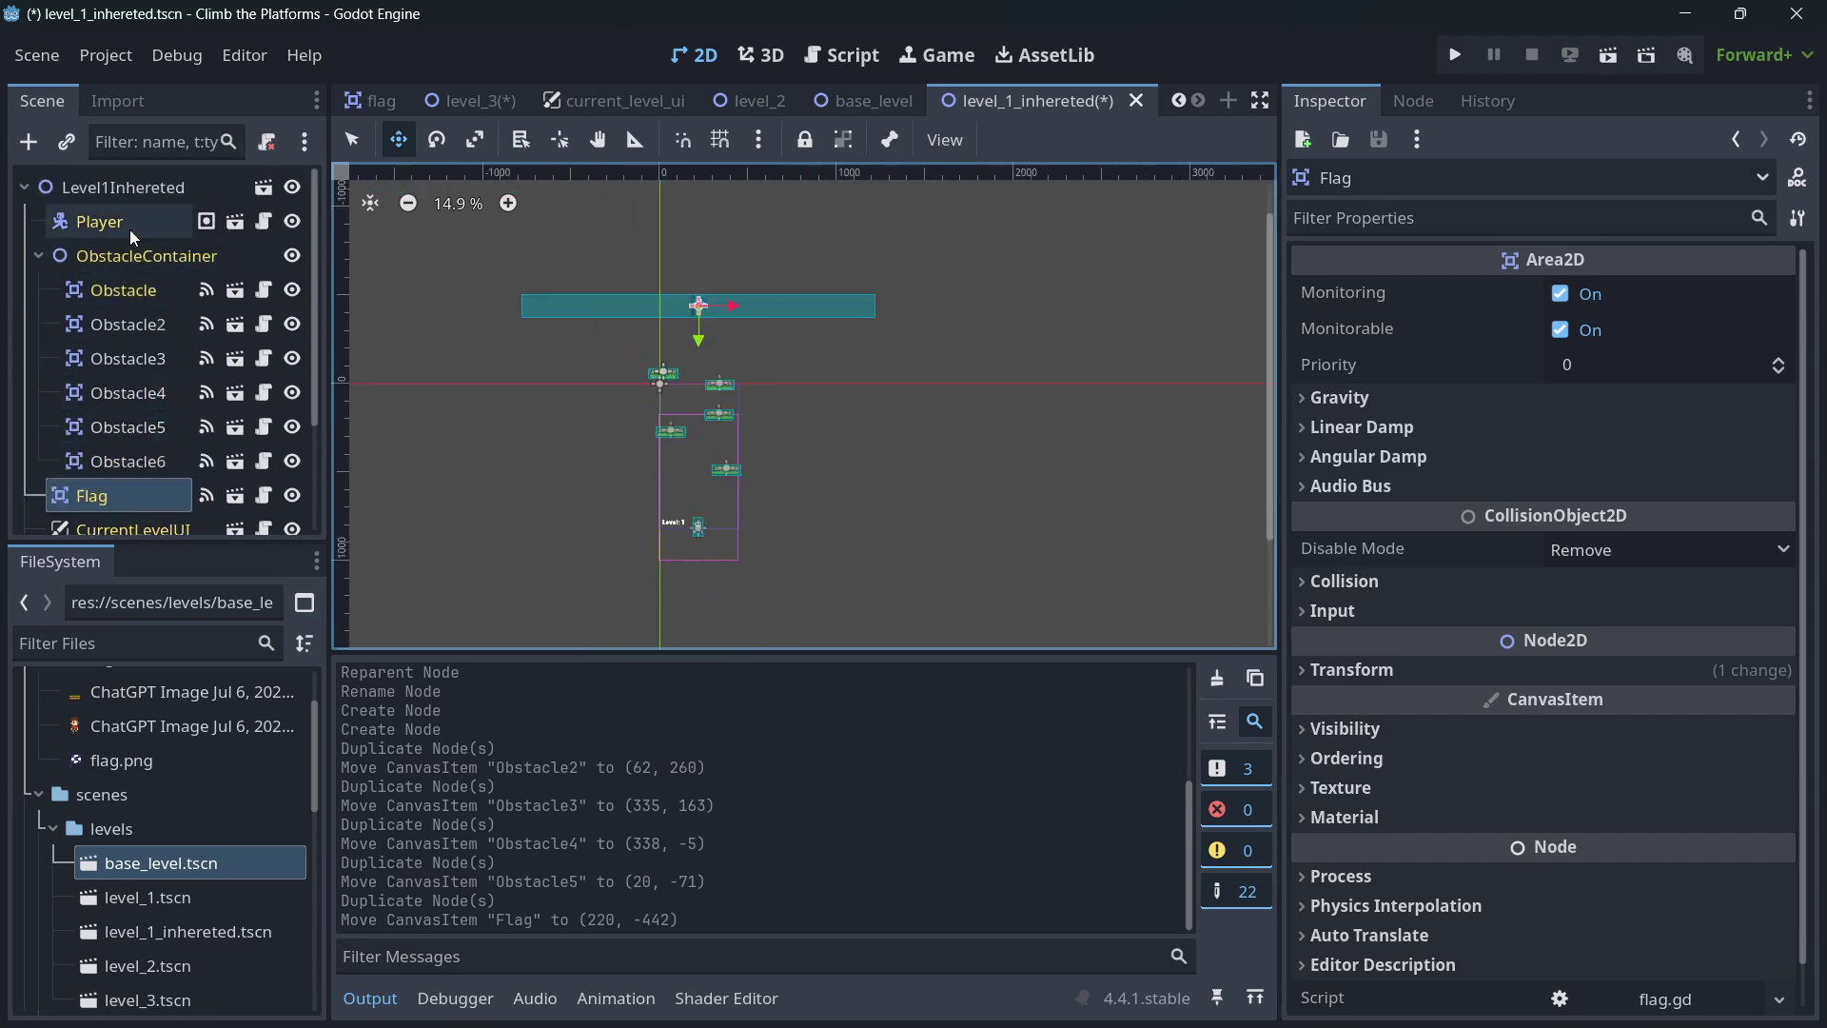
{"action": "scroll", "coordinate": [102, 392], "scroll_direction": "down", "scroll_amount": 4}
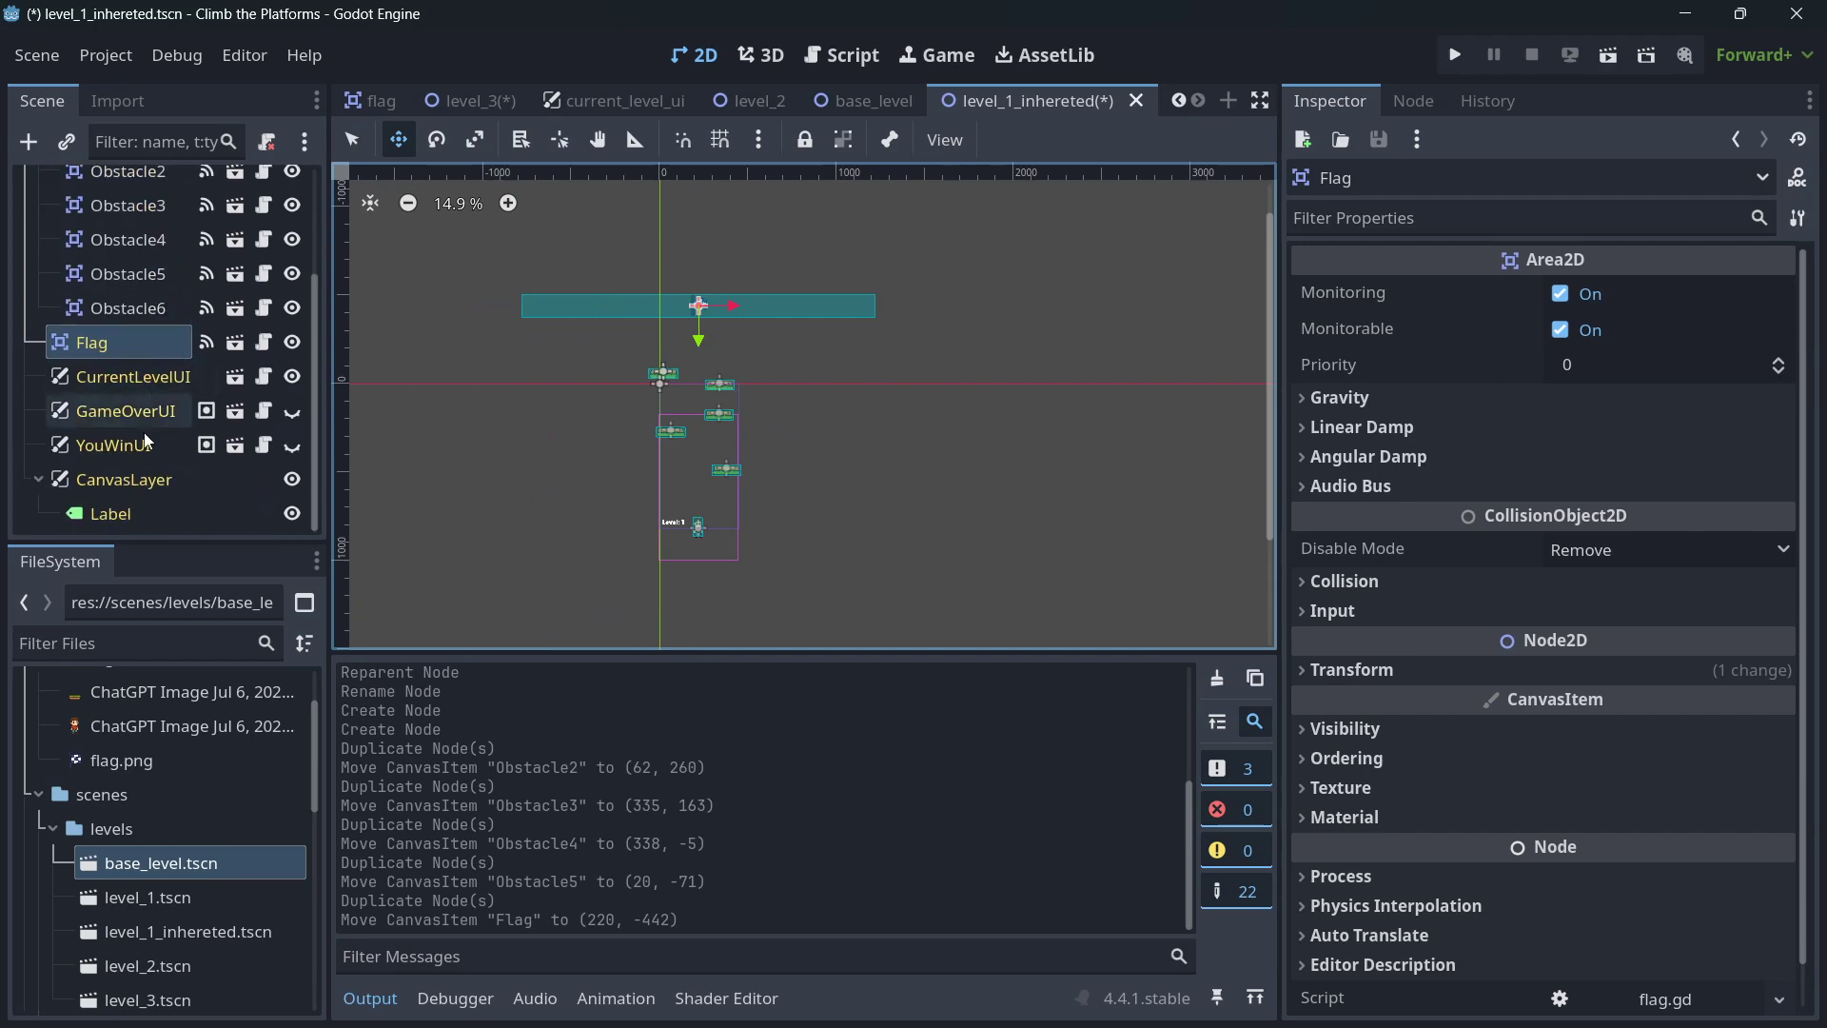
{"action": "scroll", "coordinate": [152, 445], "scroll_direction": "up", "scroll_amount": 4}
{"action": "left_click", "coordinate": [114, 284]}
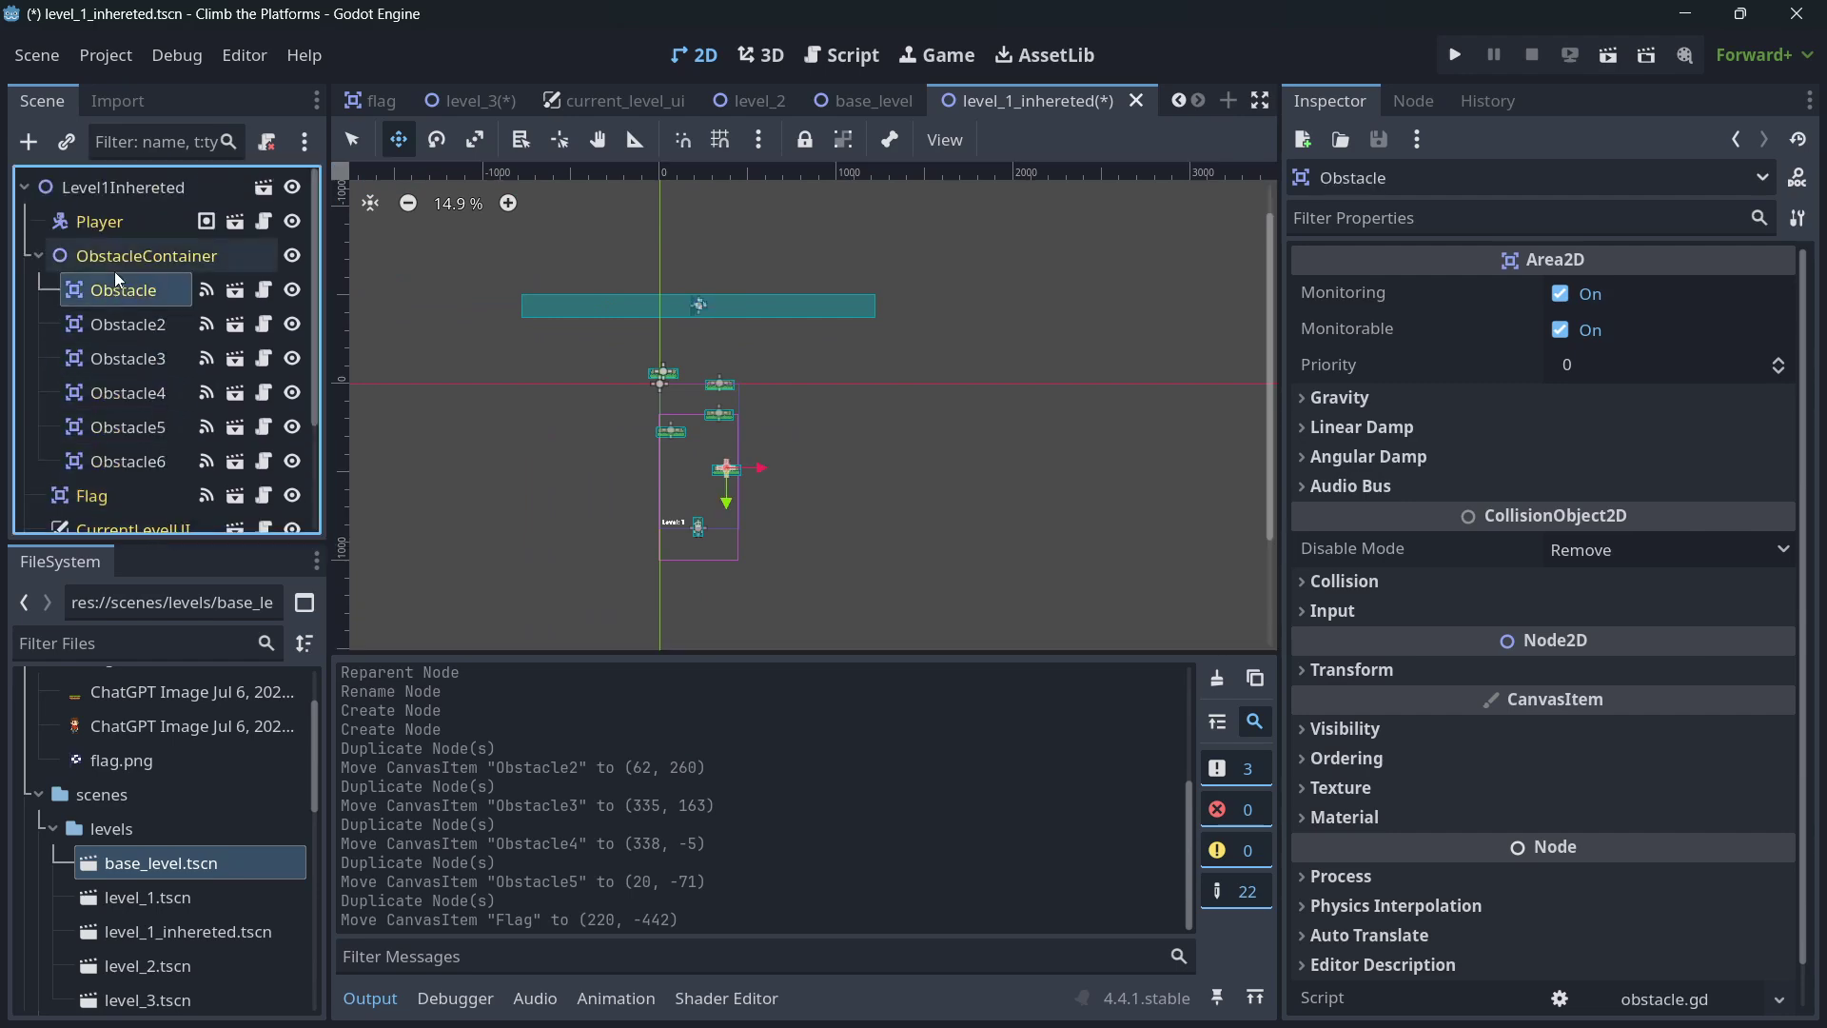
{"action": "key", "text": "Up"}
{"action": "key", "text": "Up"}
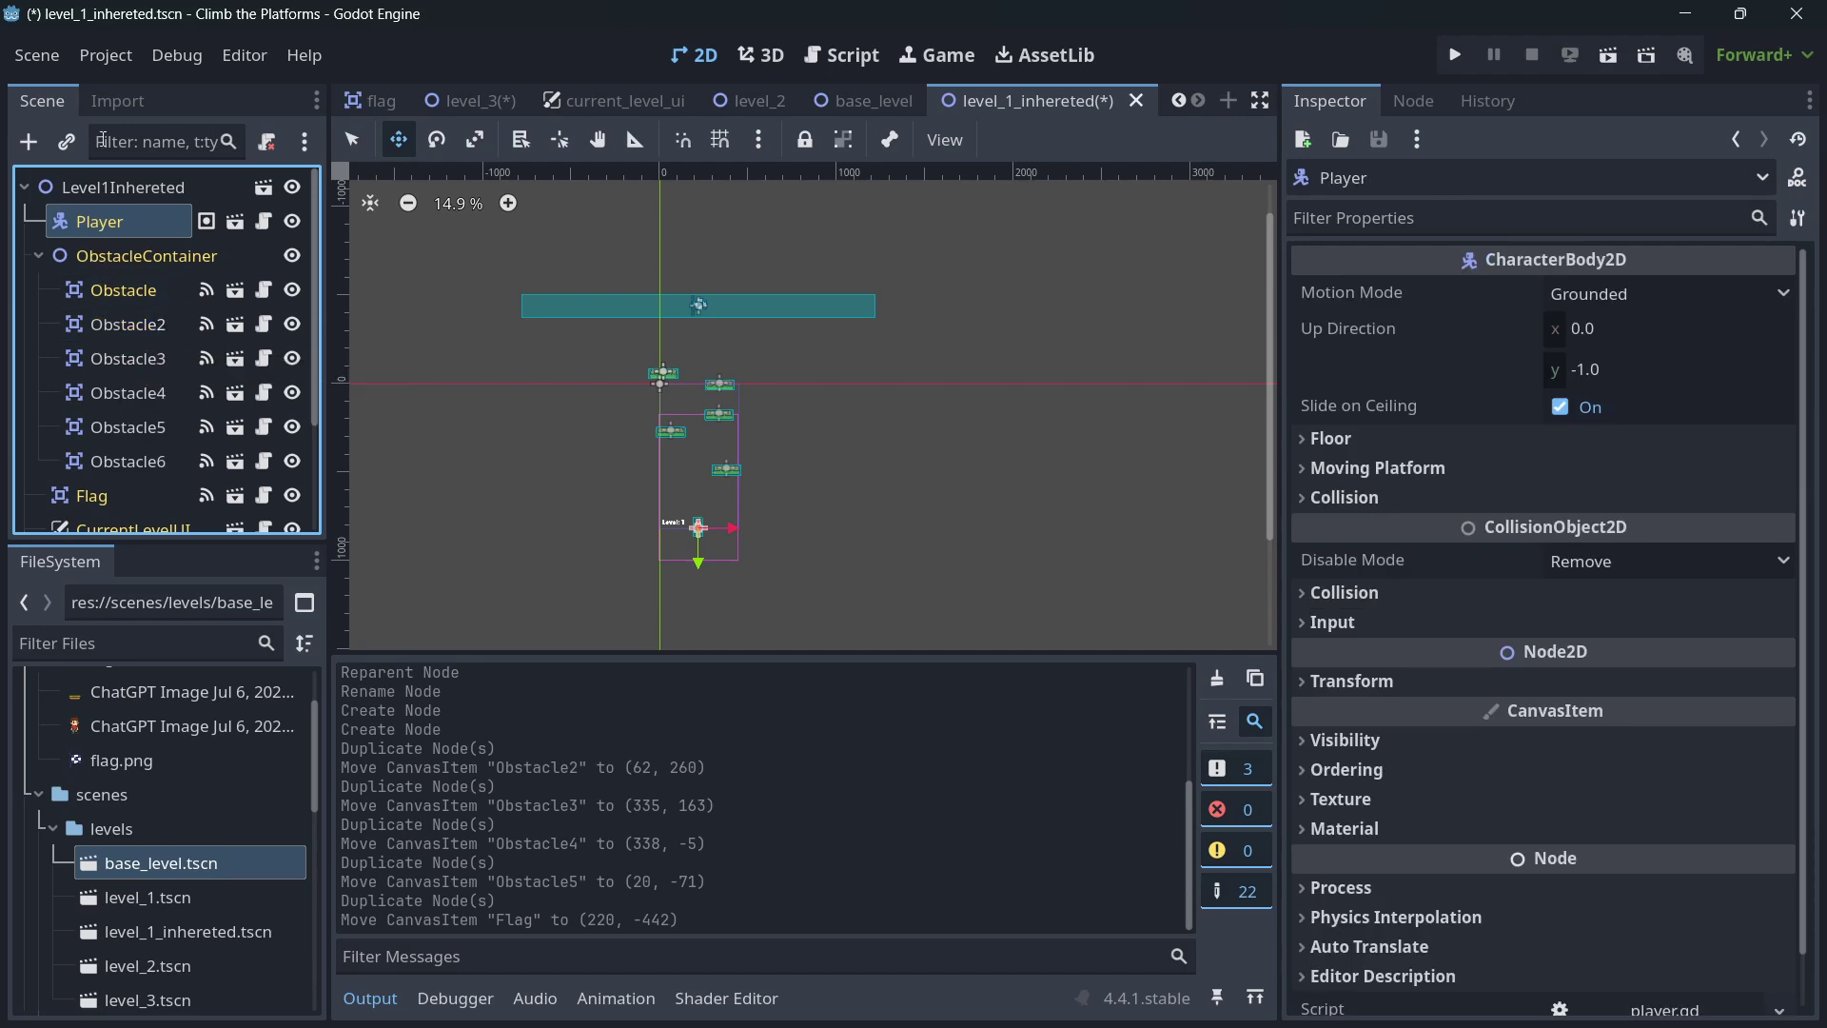
{"action": "key", "text": "Delete"}
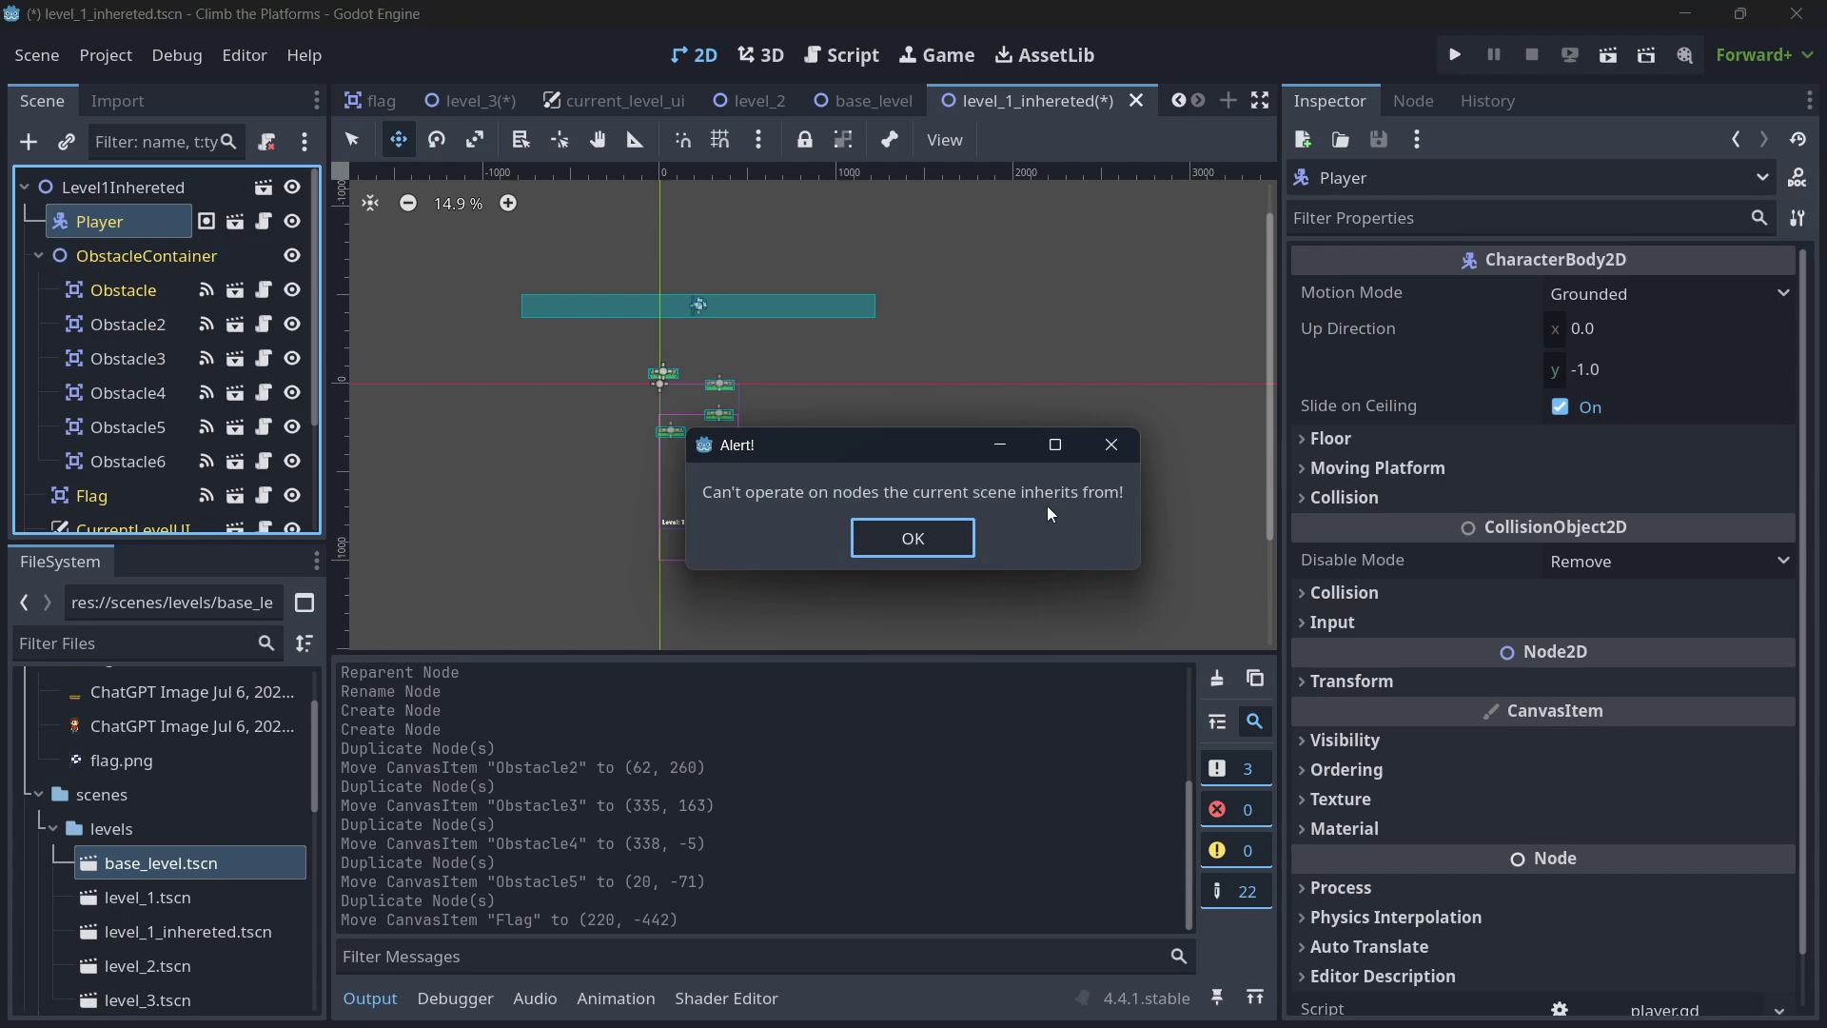
{"action": "left_click", "coordinate": [912, 539]}
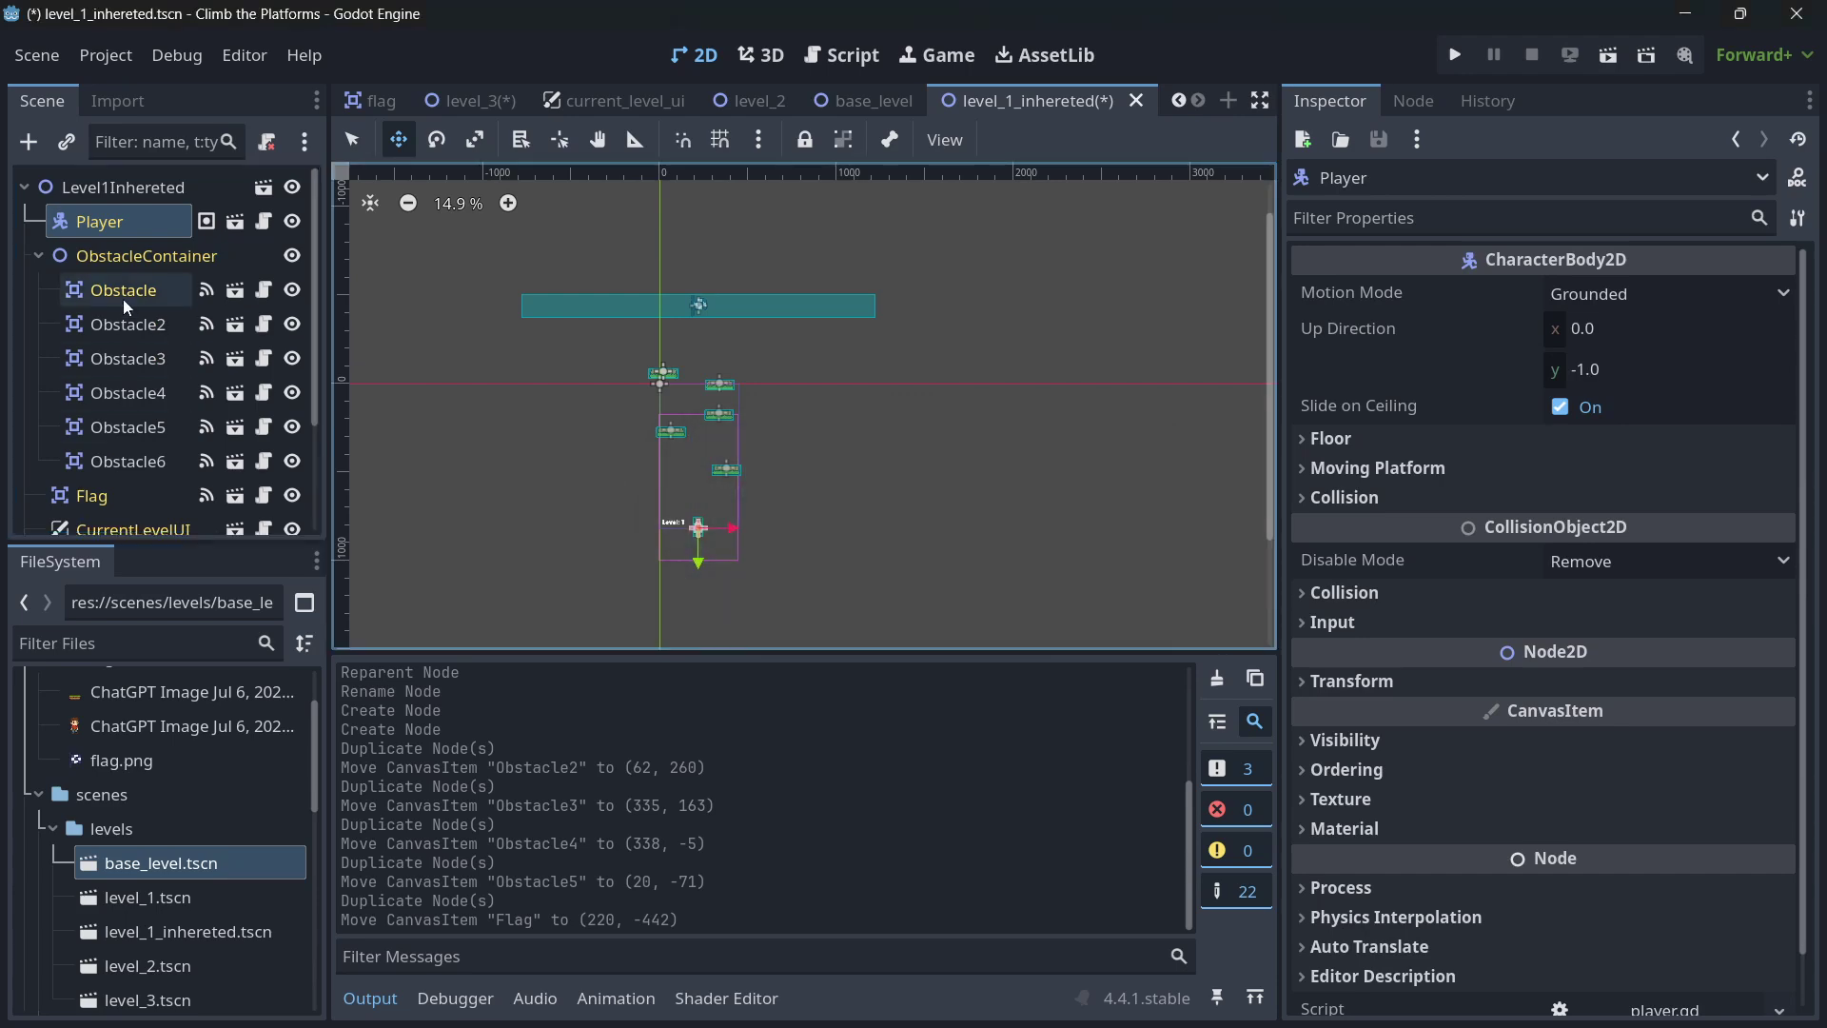
- Check Obstacle3 and Obstacle5, then save the level_1_inhereted scene
{"action": "left_click", "coordinate": [124, 362]}
{"action": "left_click", "coordinate": [133, 429]}
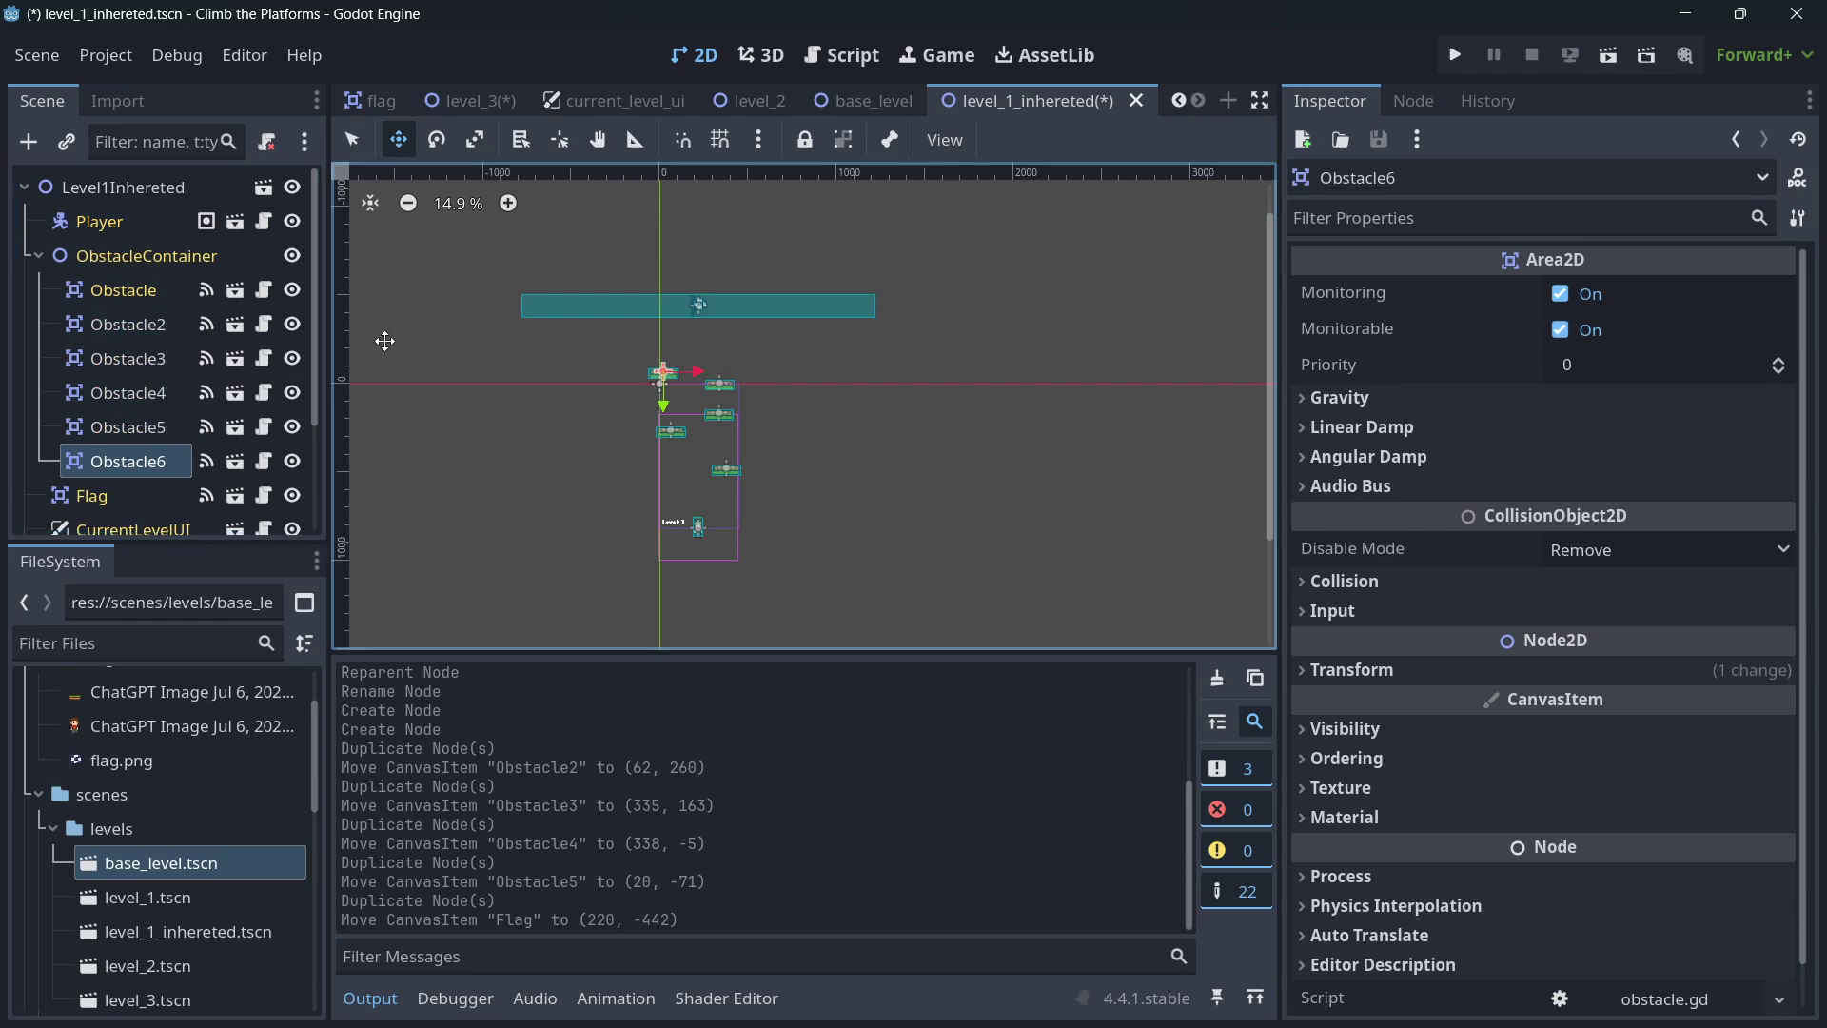
{"action": "key", "text": "ctrl+s"}
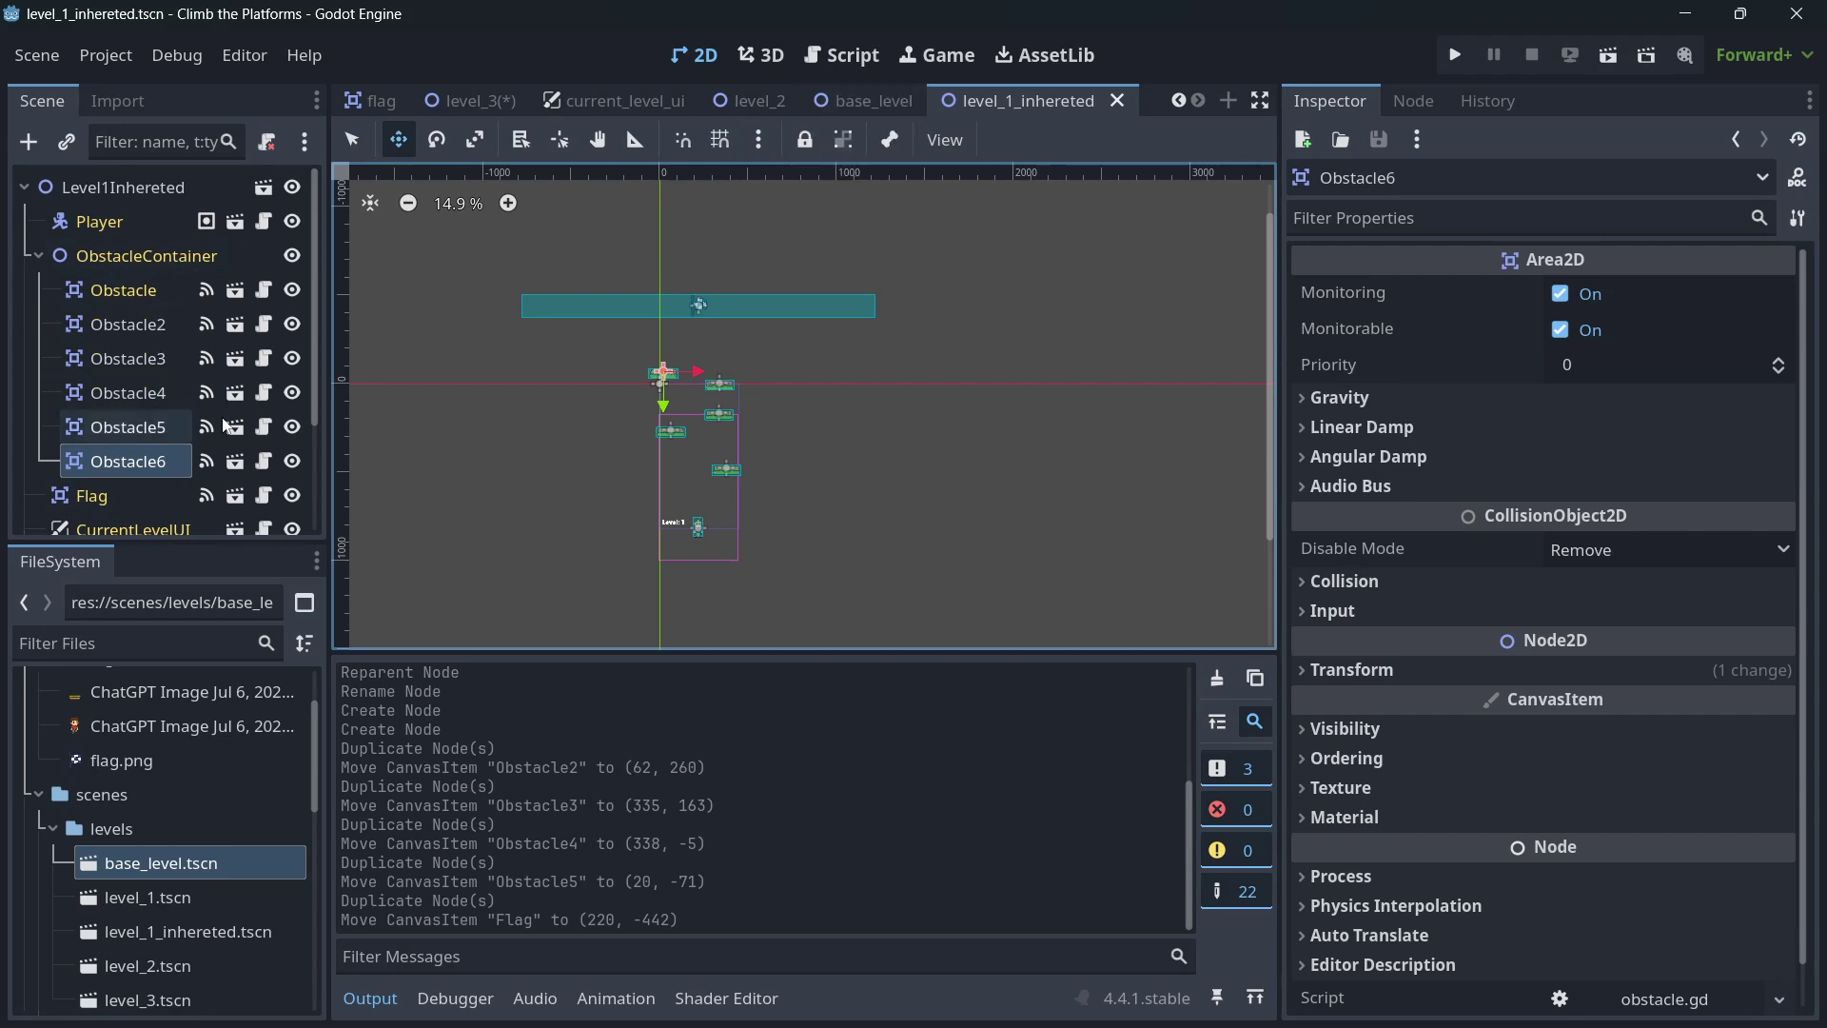
- Create a new scene inherited from base_level.tscn and rename its root to Level2Inhereted
{"action": "left_click", "coordinate": [868, 88]}
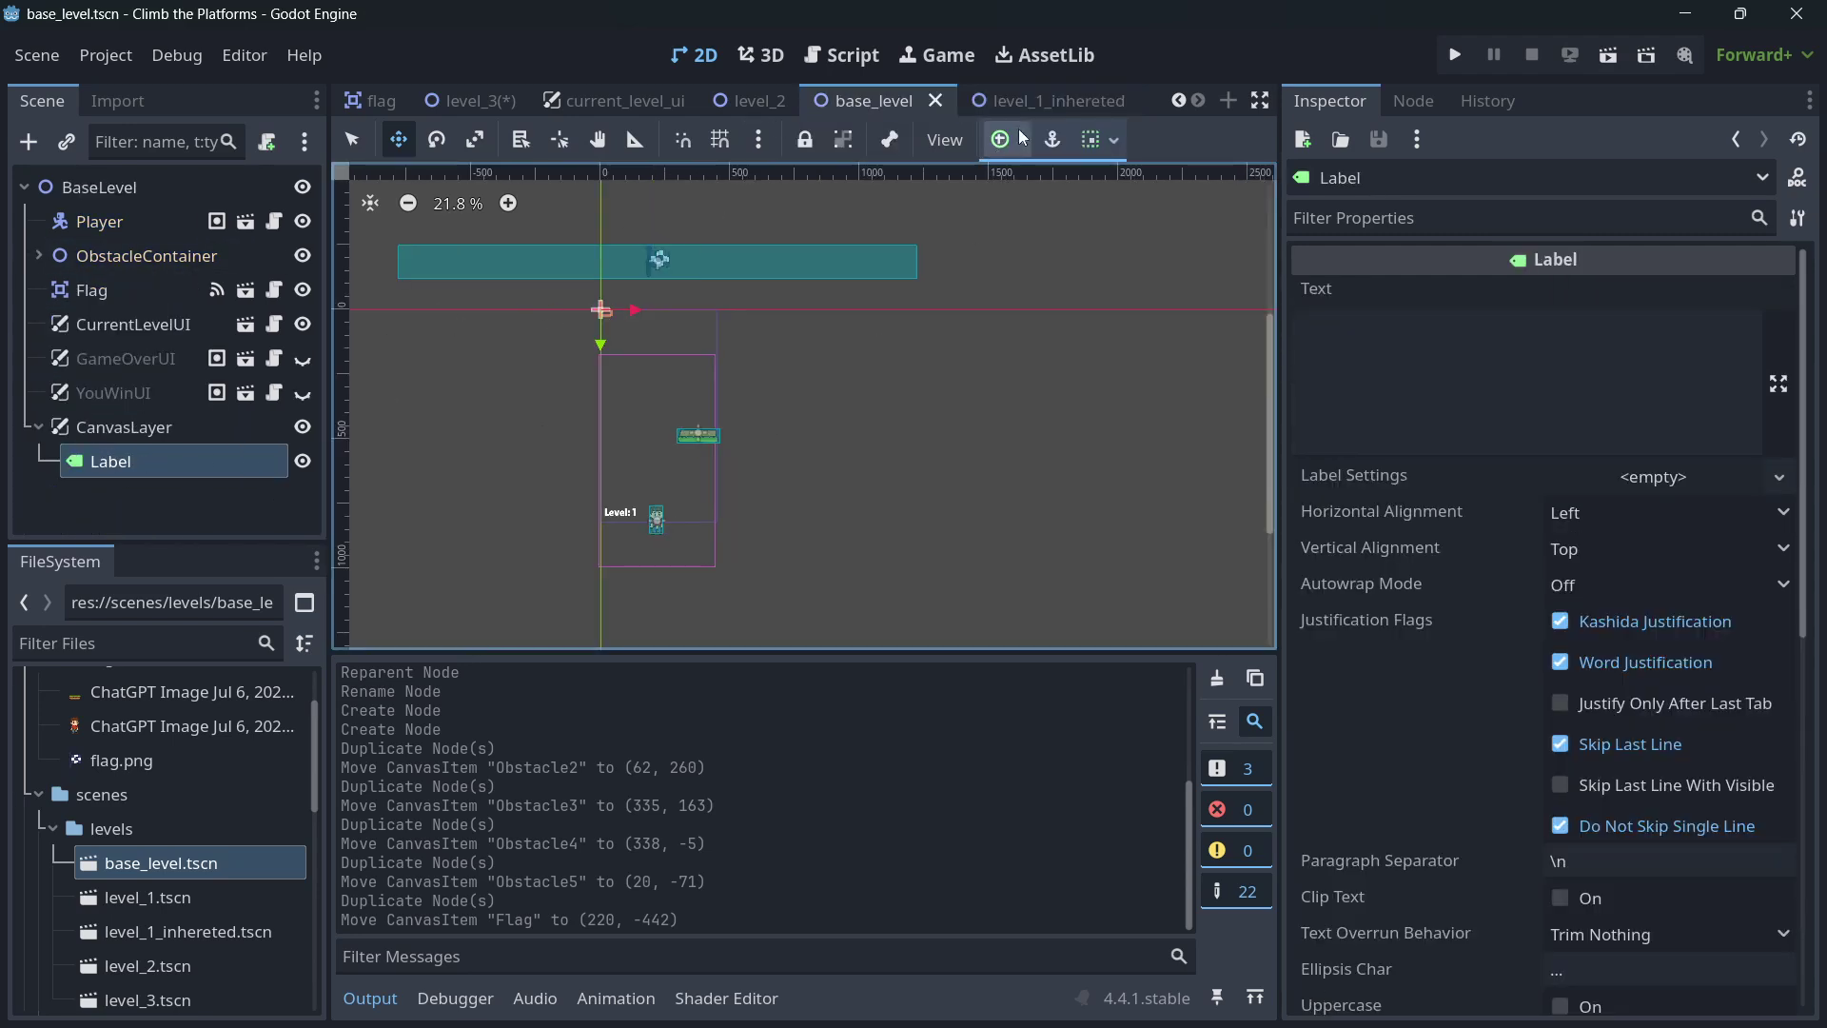
{"action": "left_click", "coordinate": [1036, 103]}
{"action": "left_click", "coordinate": [898, 99]}
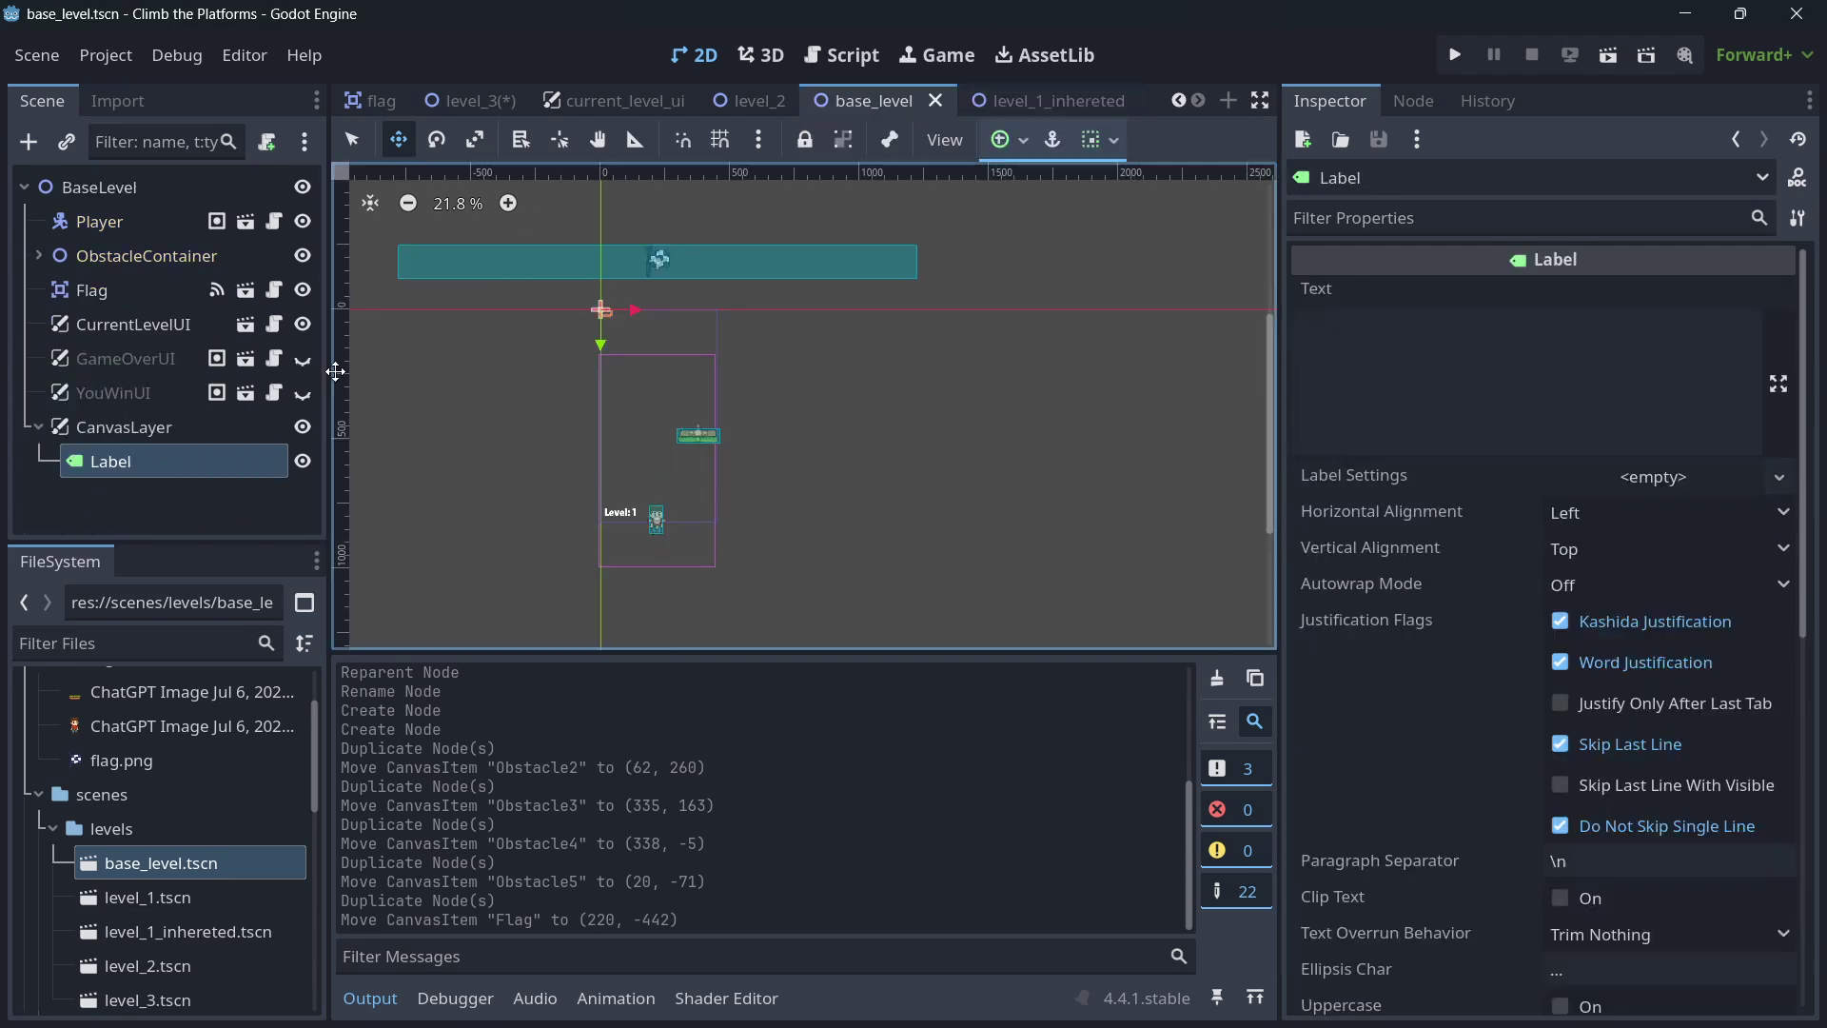
{"action": "right_click", "coordinate": [252, 851]}
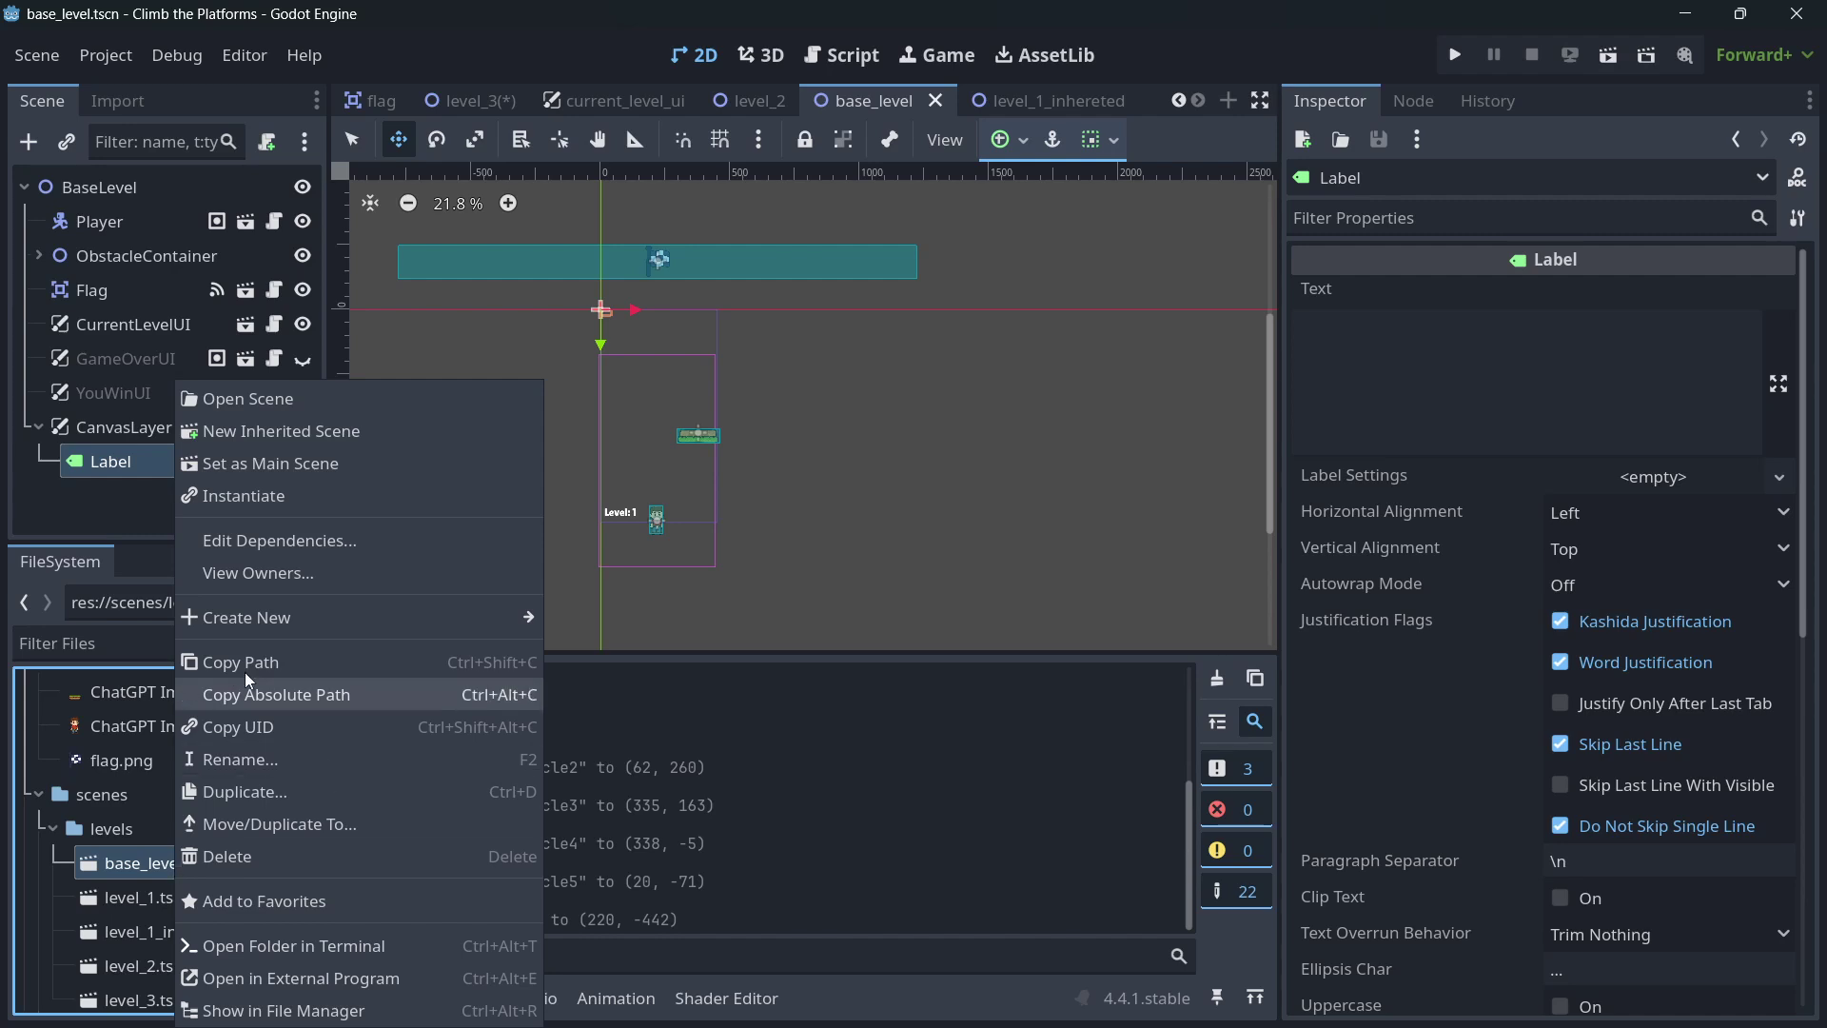
{"action": "left_click", "coordinate": [270, 435]}
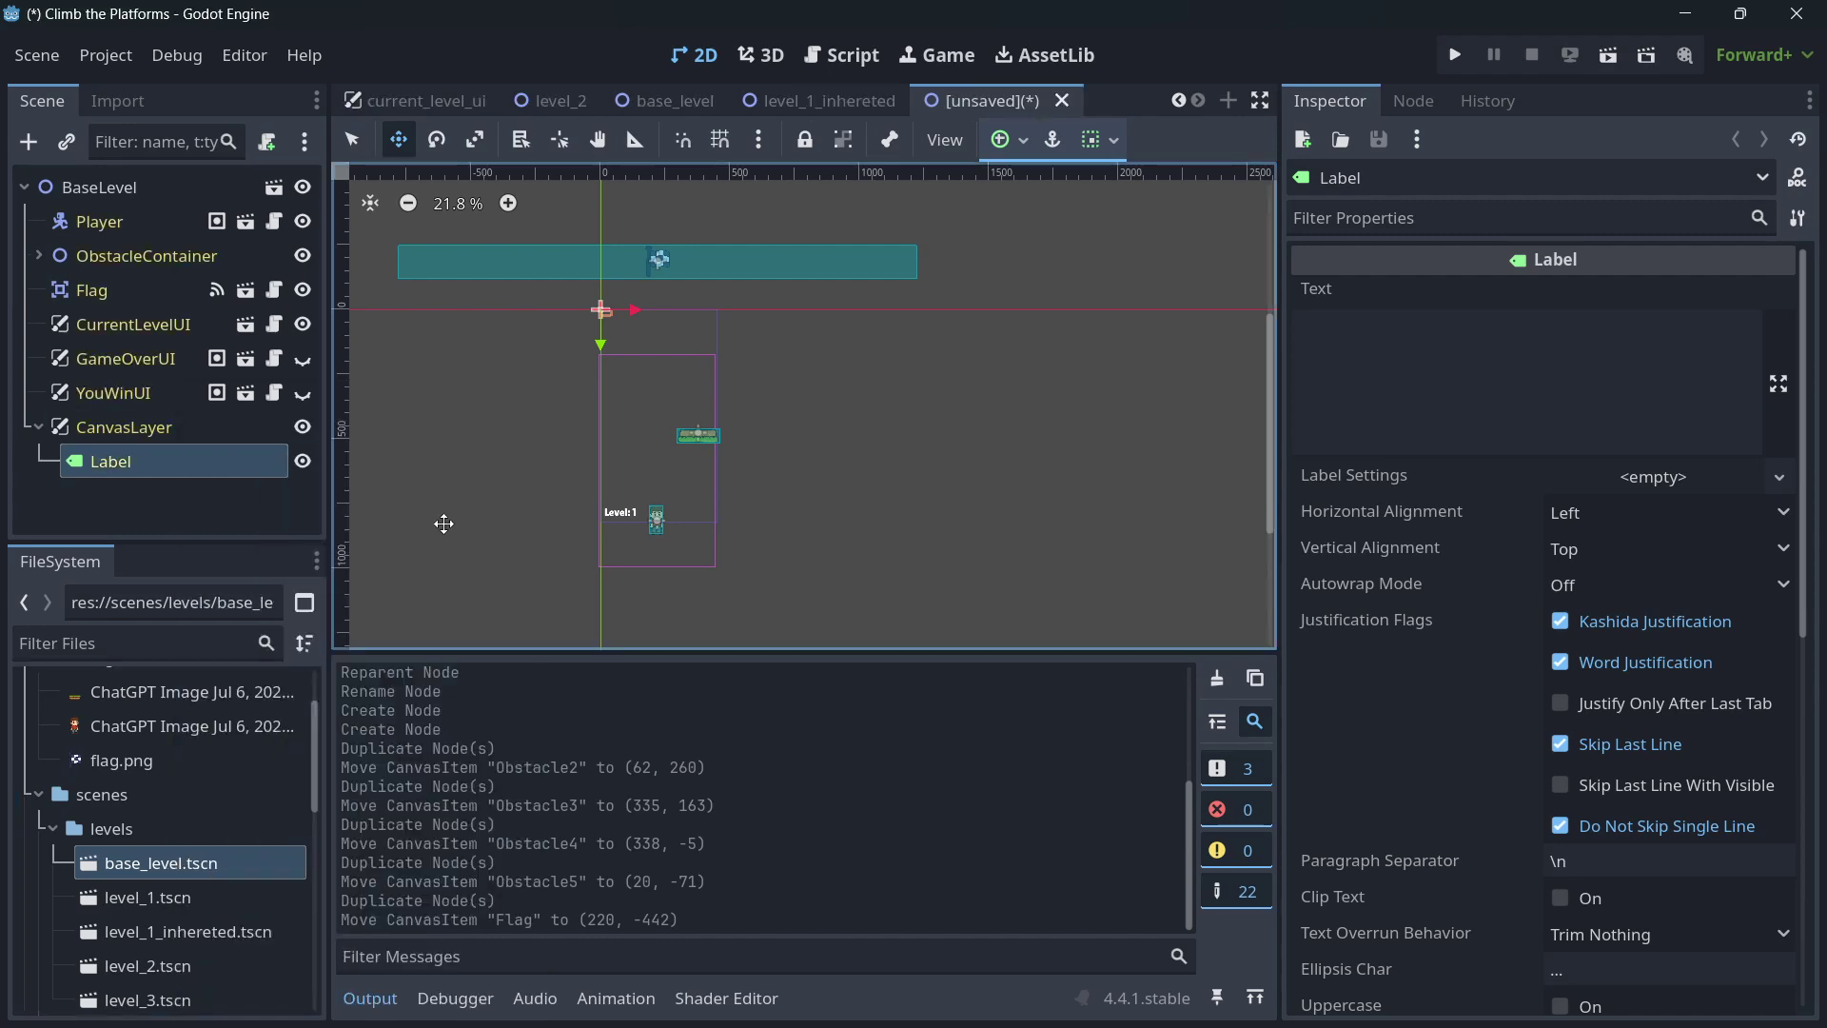
{"action": "double_click", "coordinate": [106, 184]}
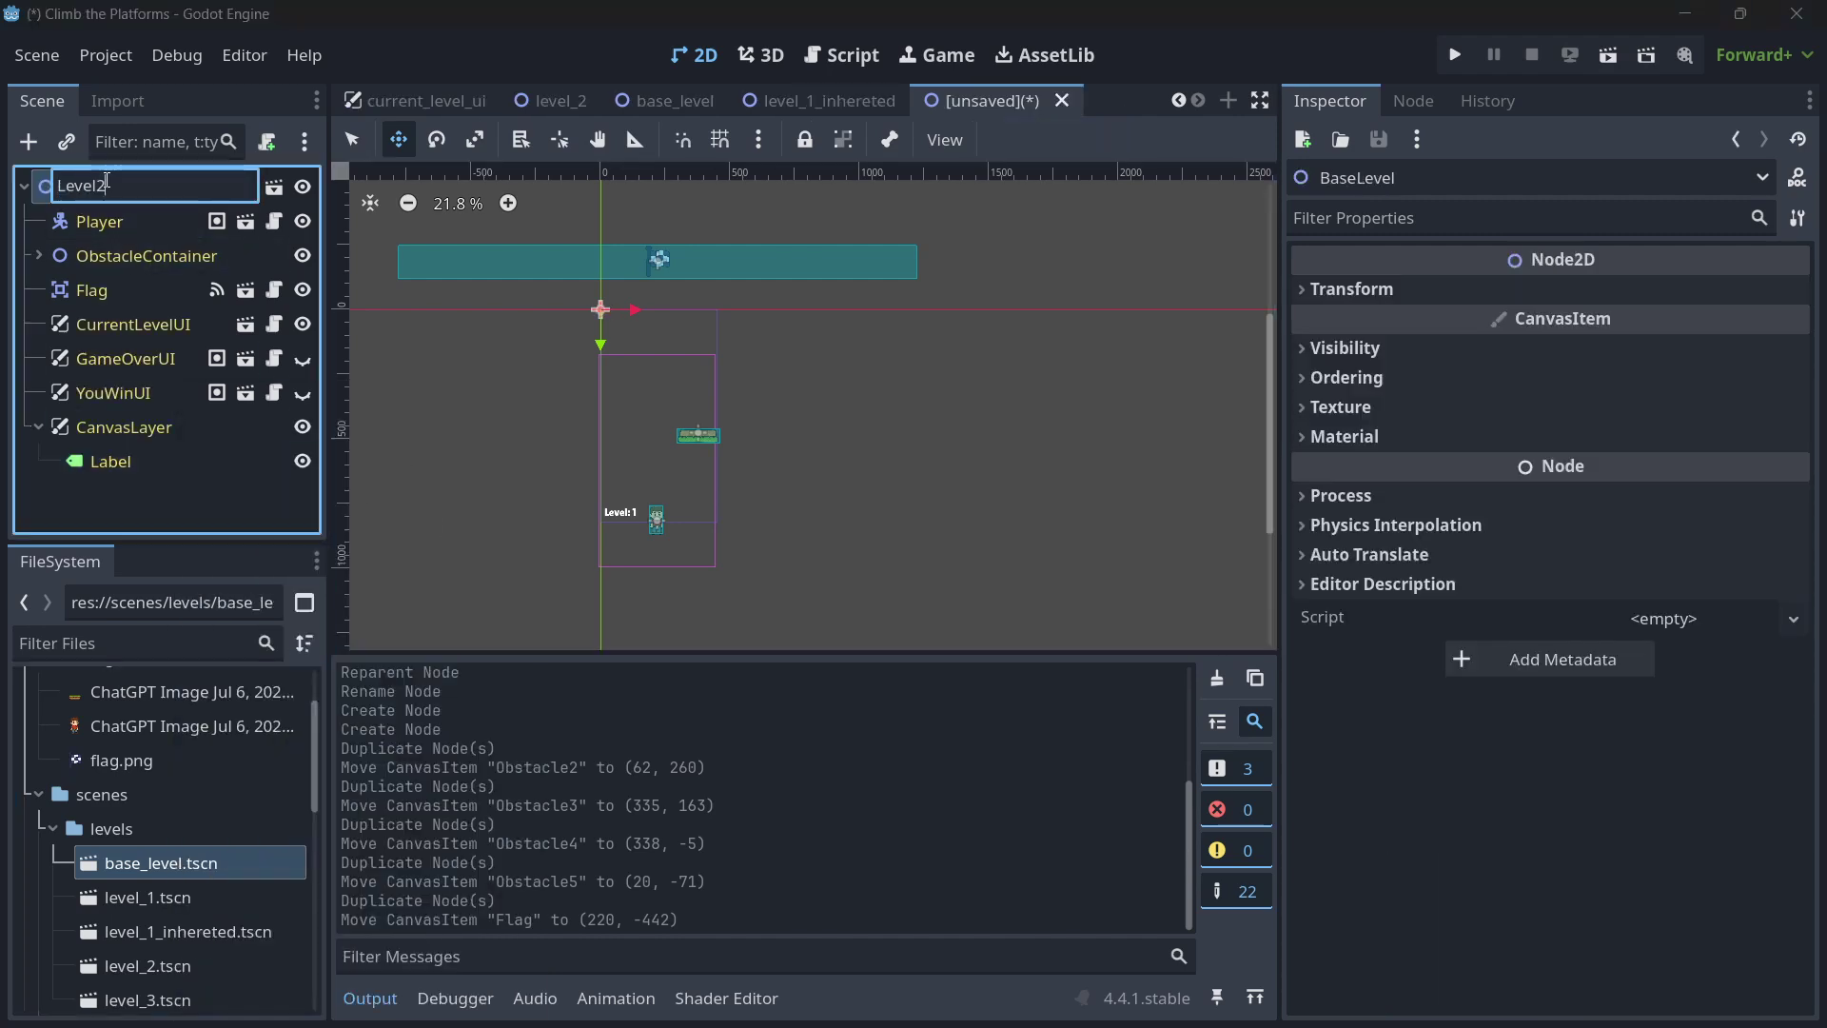
{"action": "type", "text": "Level2Inhereted"}
{"action": "key", "text": "Return"}
- Duplicate the Obstacle node repeatedly, stacking each copy higher as platforms
{"action": "scroll", "coordinate": [655, 285], "scroll_direction": "down", "scroll_amount": 2}
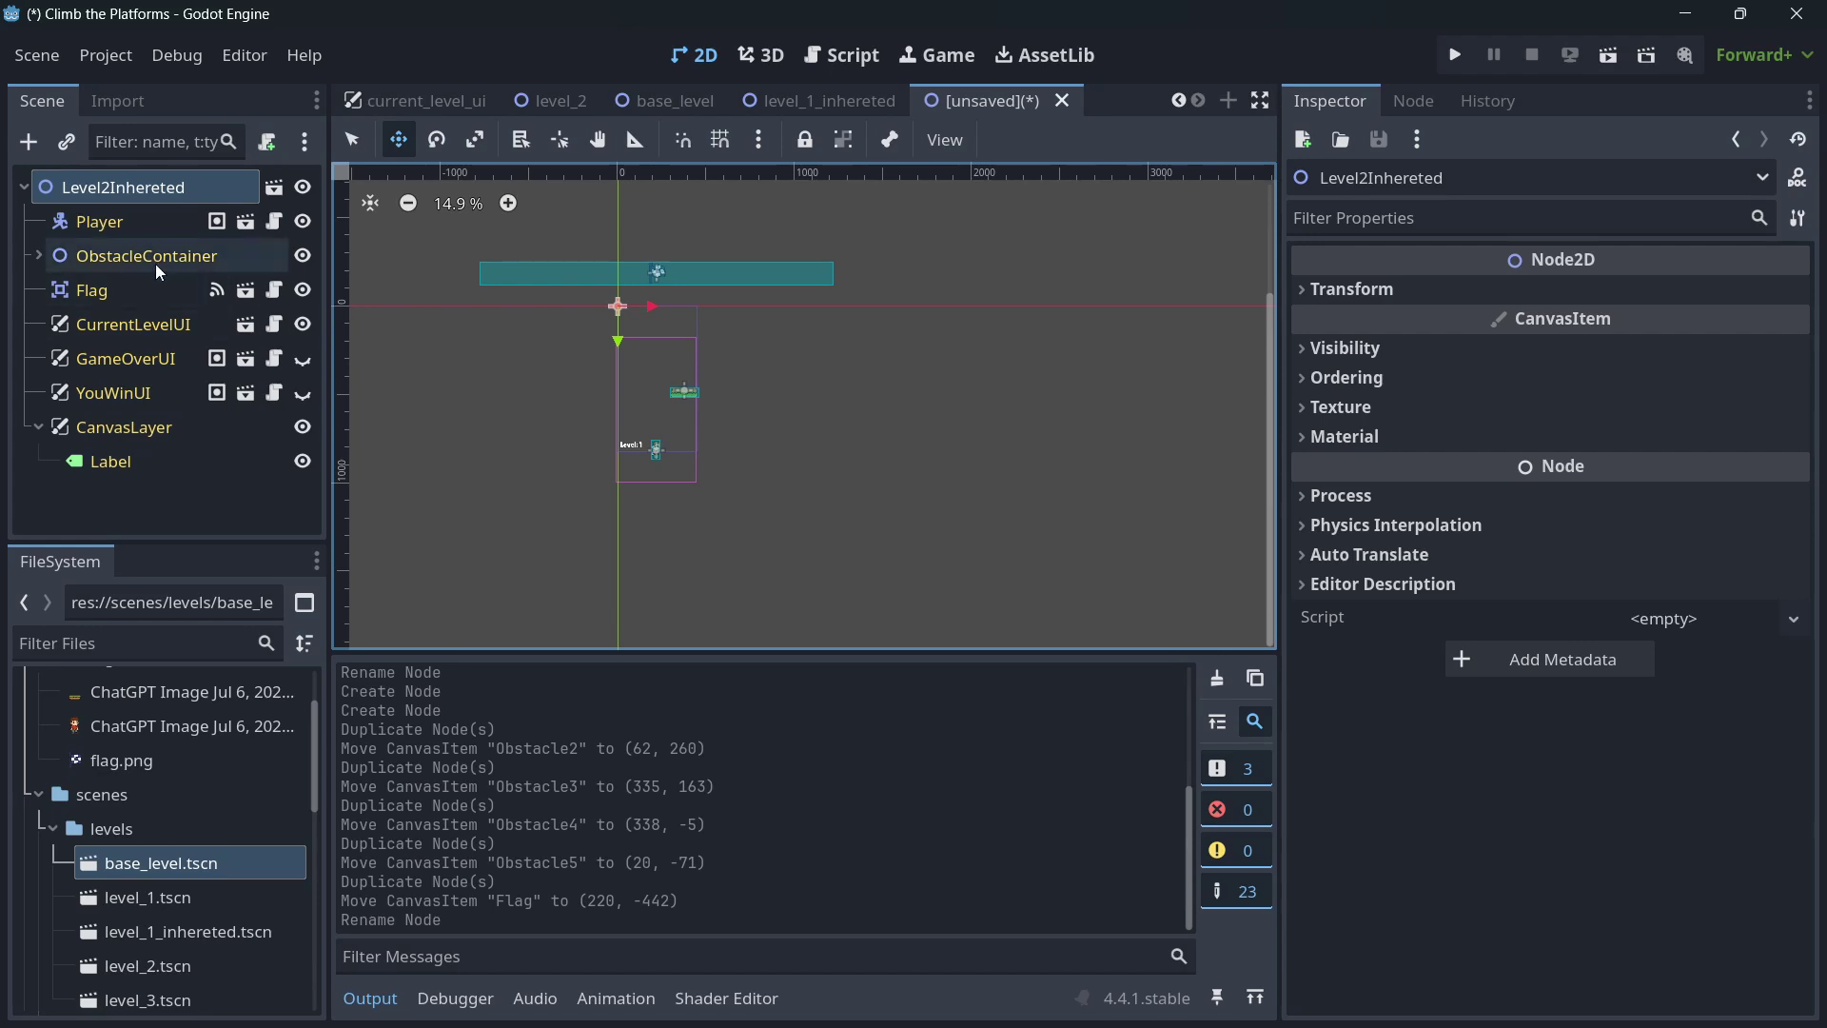
{"action": "left_click", "coordinate": [37, 255]}
{"action": "left_click", "coordinate": [124, 290]}
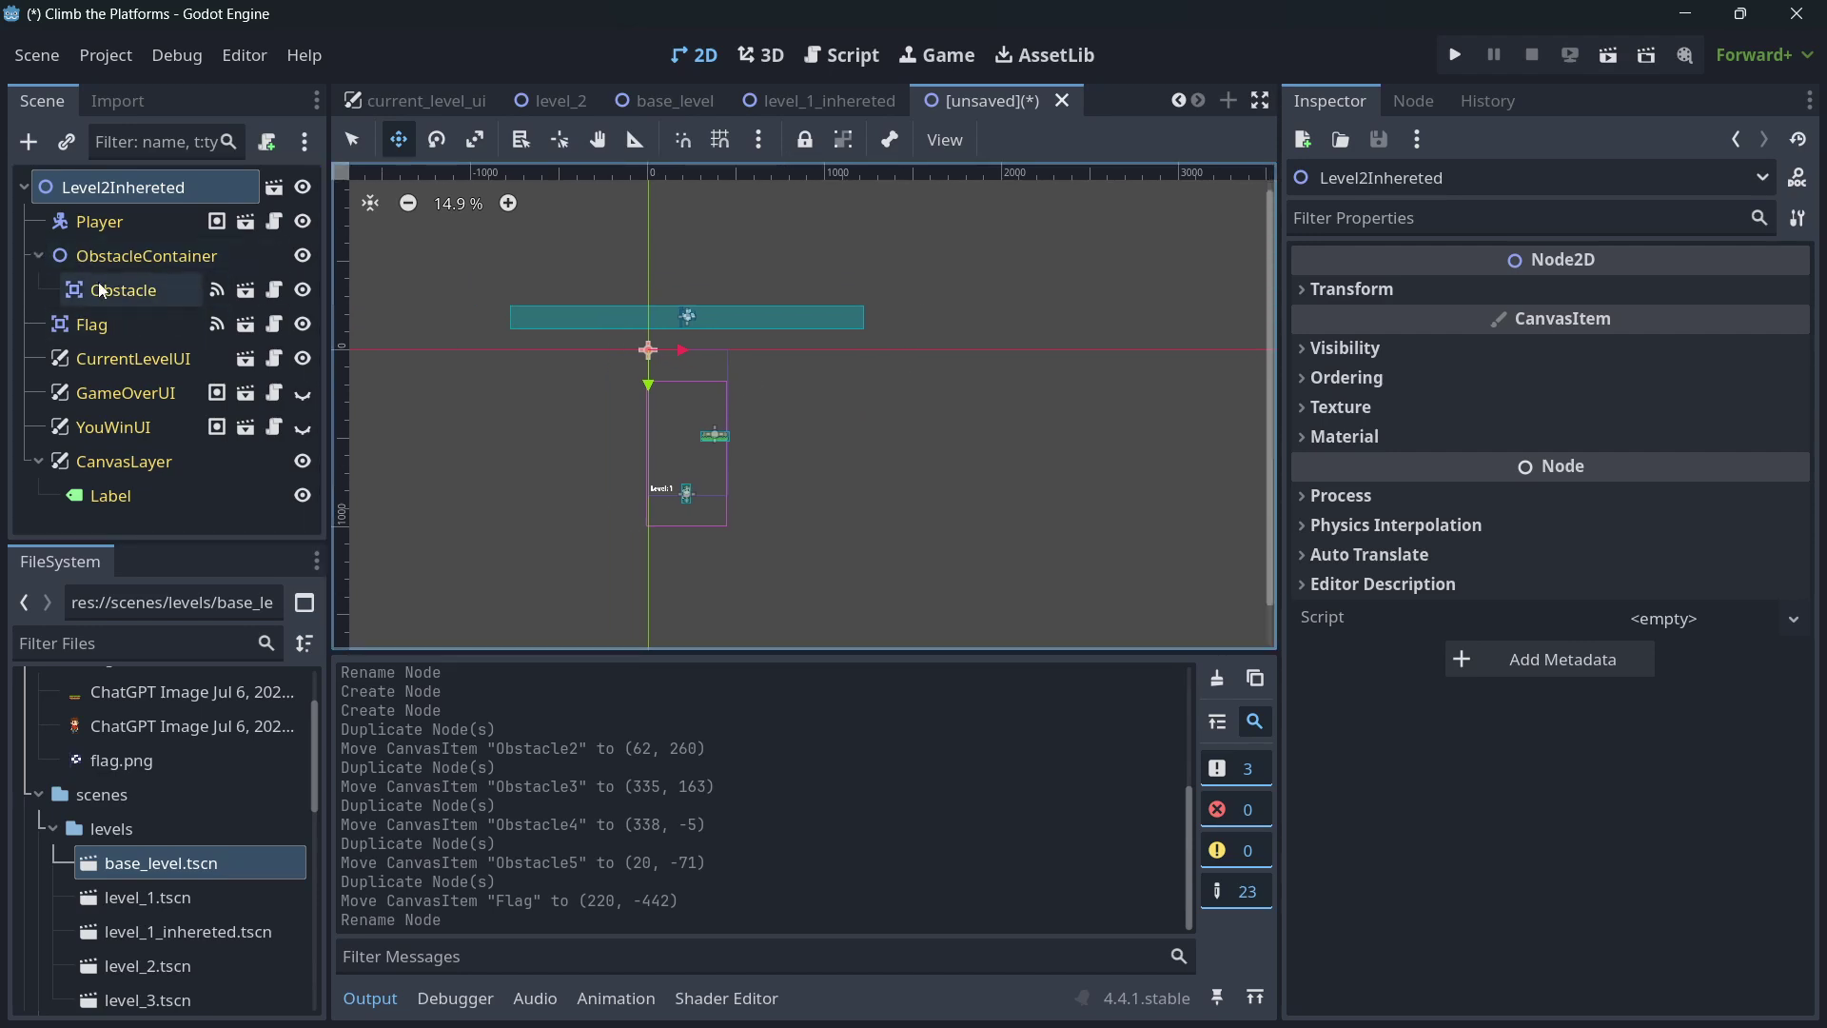
{"action": "key", "text": "ctrl+d"}
{"action": "left_click_drag", "start_coordinate": [720, 435], "coordinate": [670, 365]}
{"action": "key", "text": "ctrl+d"}
{"action": "key", "text": "ctrl+d"}
{"action": "key", "text": "ctrl+d"}
{"action": "left_click_drag", "start_coordinate": [670, 365], "coordinate": [664, 287]}
{"action": "key", "text": "ctrl+d"}
{"action": "key", "text": "ctrl+d"}
{"action": "key", "text": "ctrl+d"}
{"action": "key", "text": "ctrl+d"}
{"action": "left_click_drag", "start_coordinate": [663, 287], "coordinate": [724, 221]}
{"action": "key", "text": "ctrl+d"}
{"action": "key", "text": "ctrl+d"}
{"action": "key", "text": "ctrl+d"}
{"action": "scroll", "coordinate": [749, 369], "scroll_direction": "down", "scroll_amount": 1}
{"action": "scroll", "coordinate": [156, 379], "scroll_direction": "up", "scroll_amount": 4}
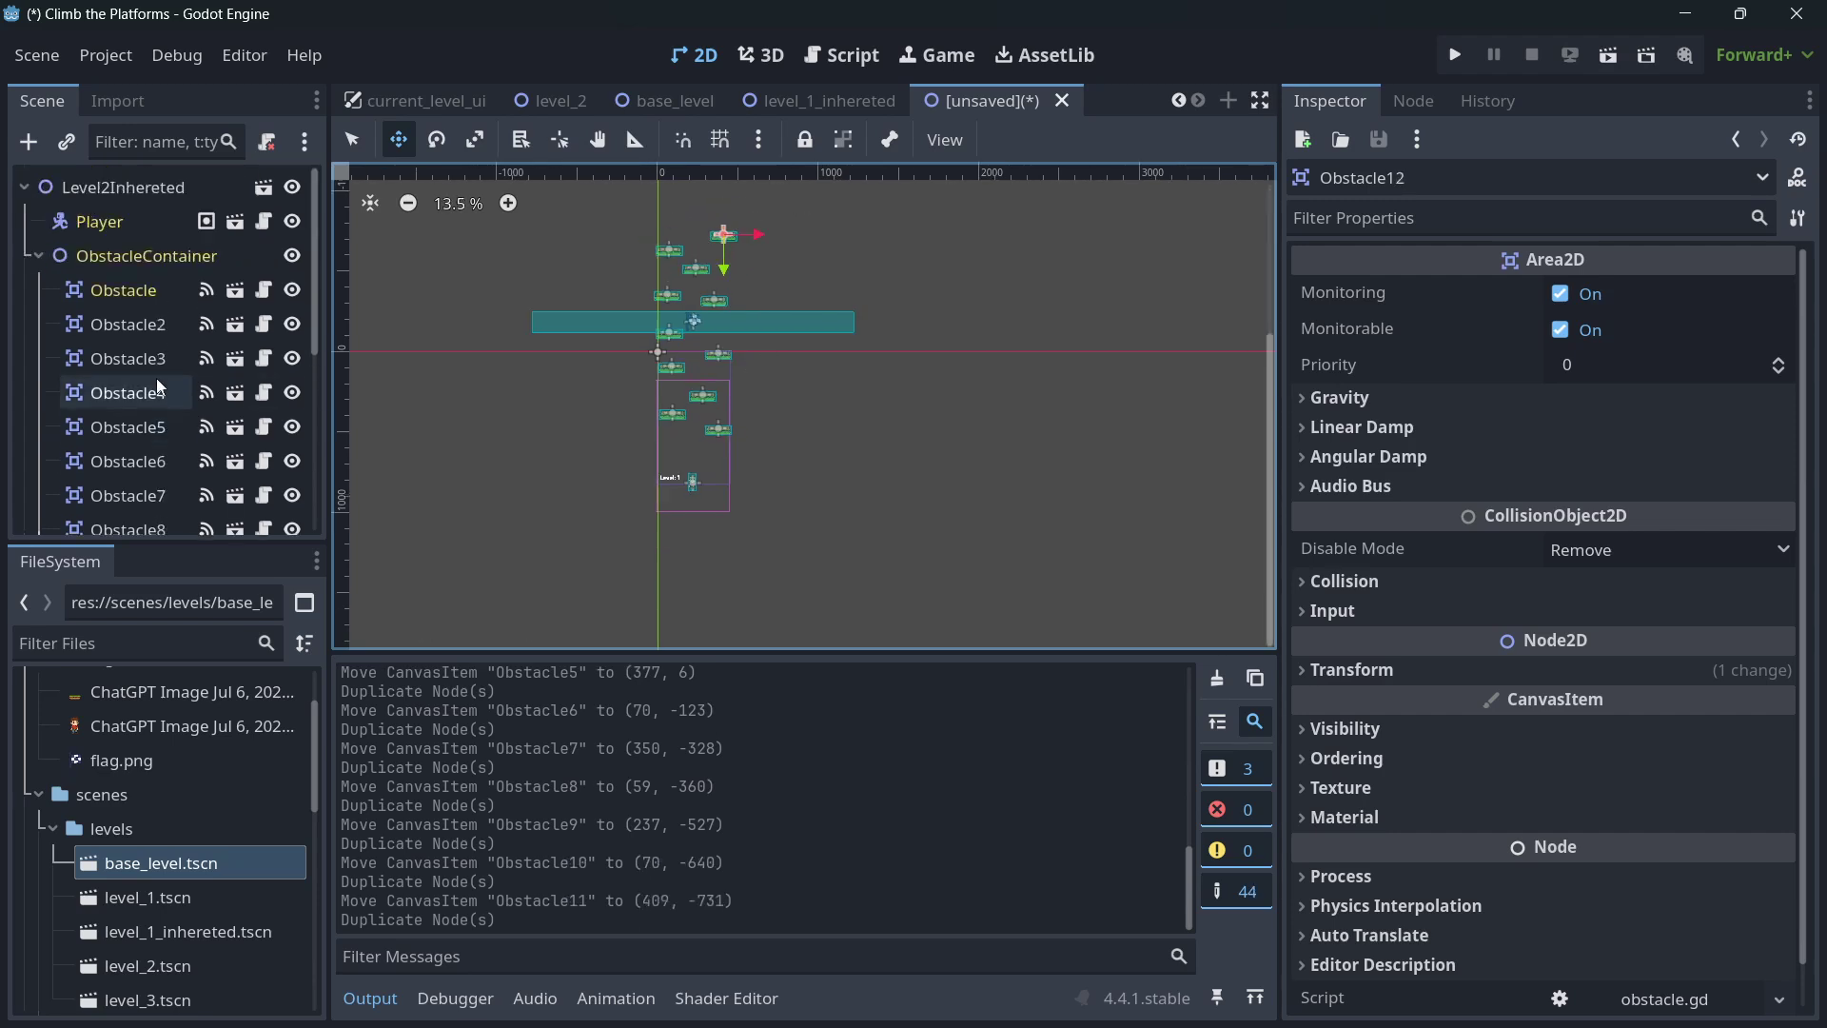
{"action": "left_click", "coordinate": [38, 255]}
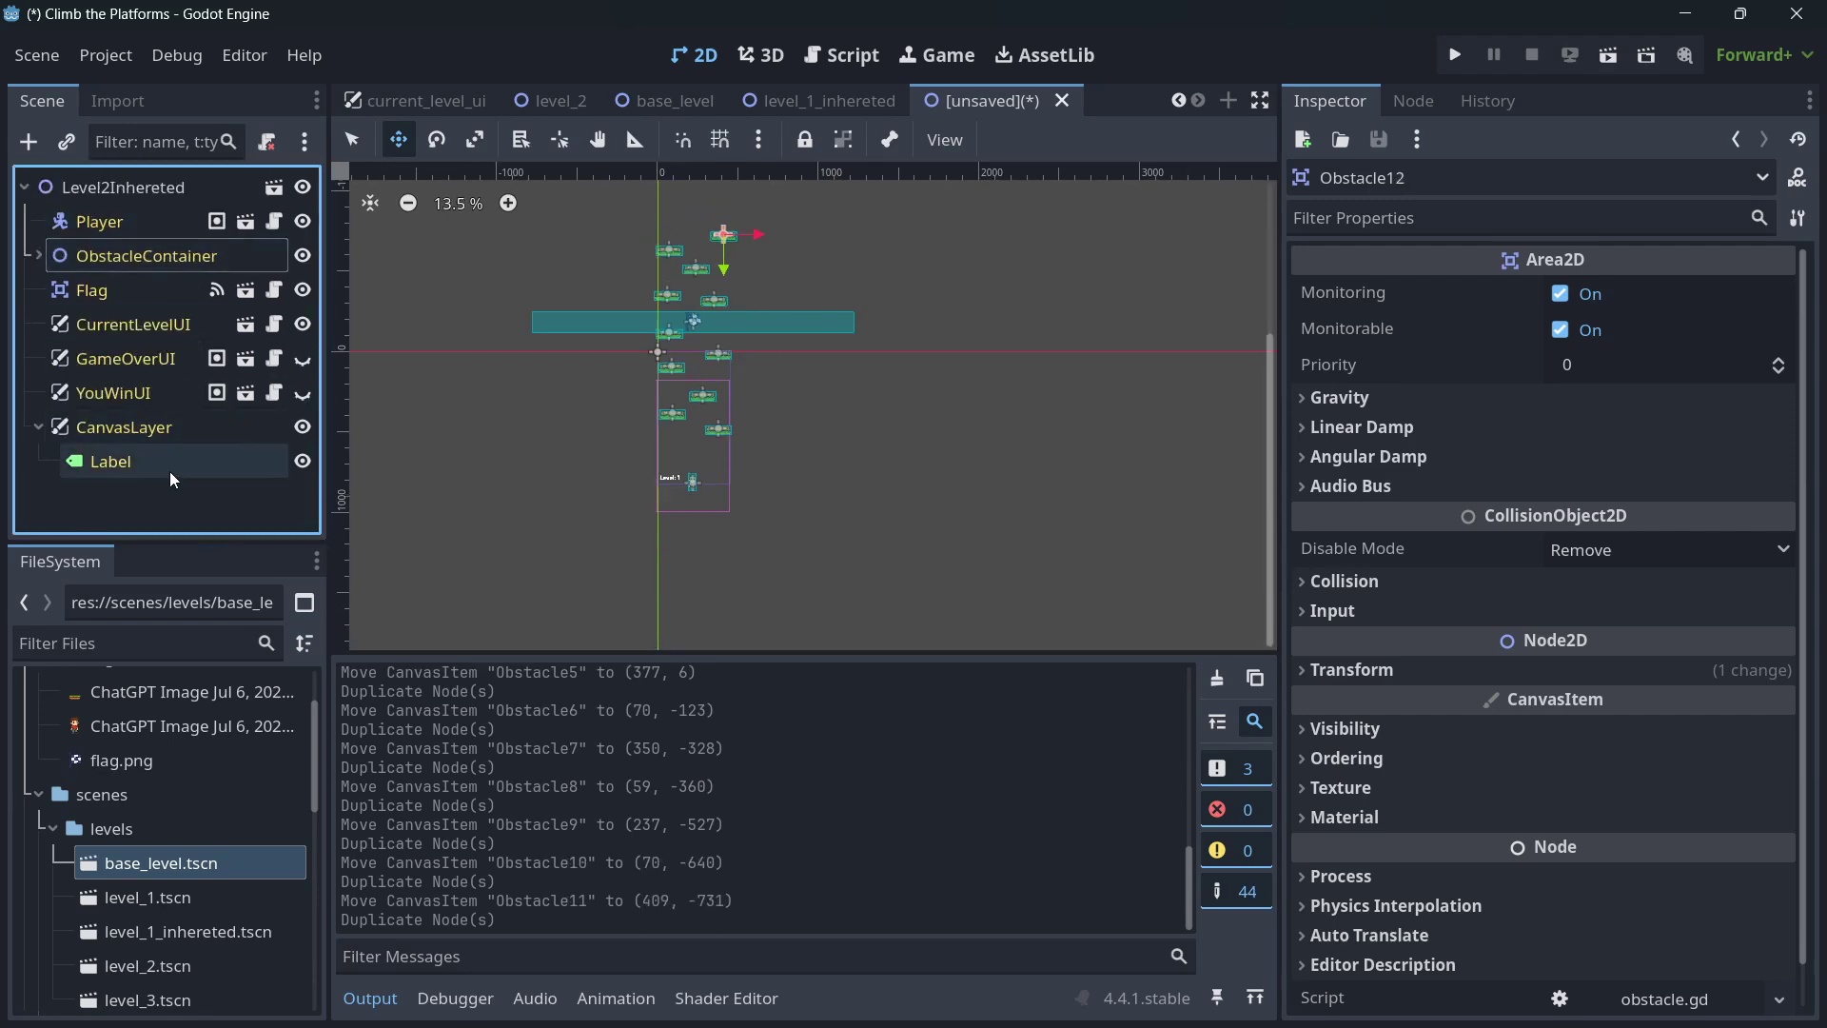
- Add a Sprite2D as the first child of BaseLevel in base_level
{"action": "left_click", "coordinate": [671, 100]}
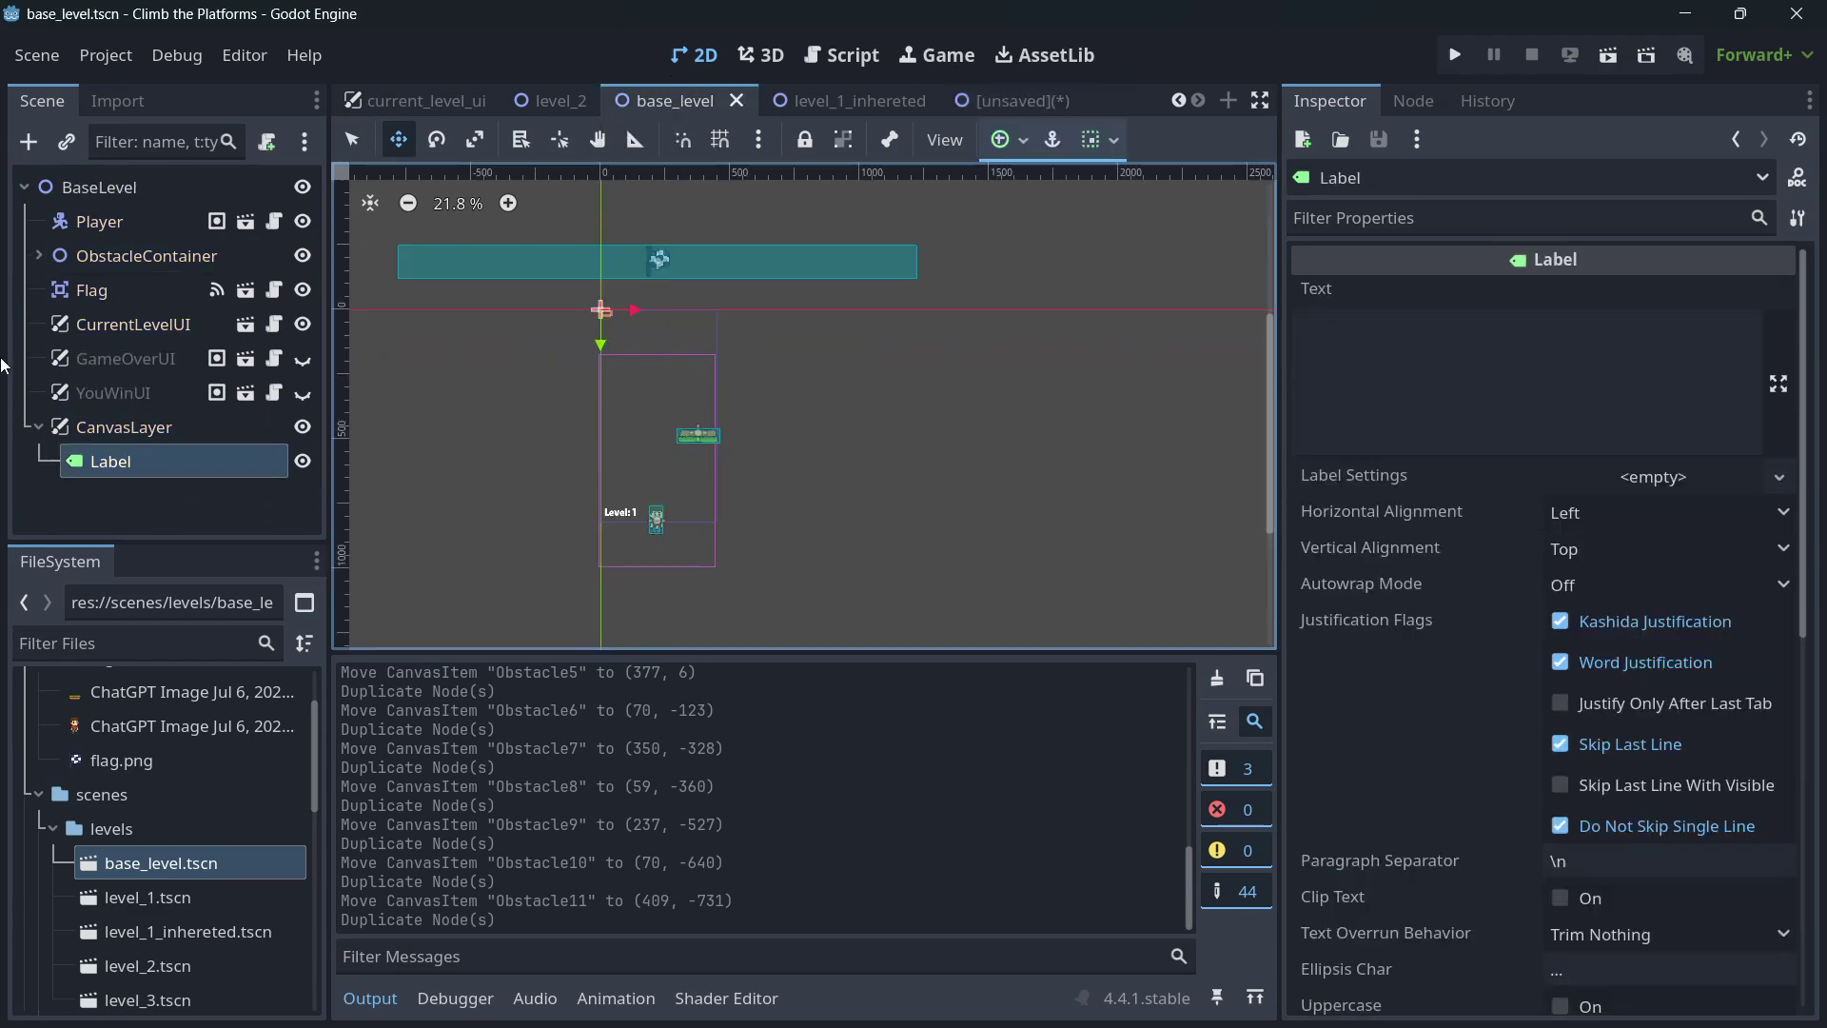
{"action": "left_click", "coordinate": [91, 195]}
{"action": "left_click", "coordinate": [29, 141]}
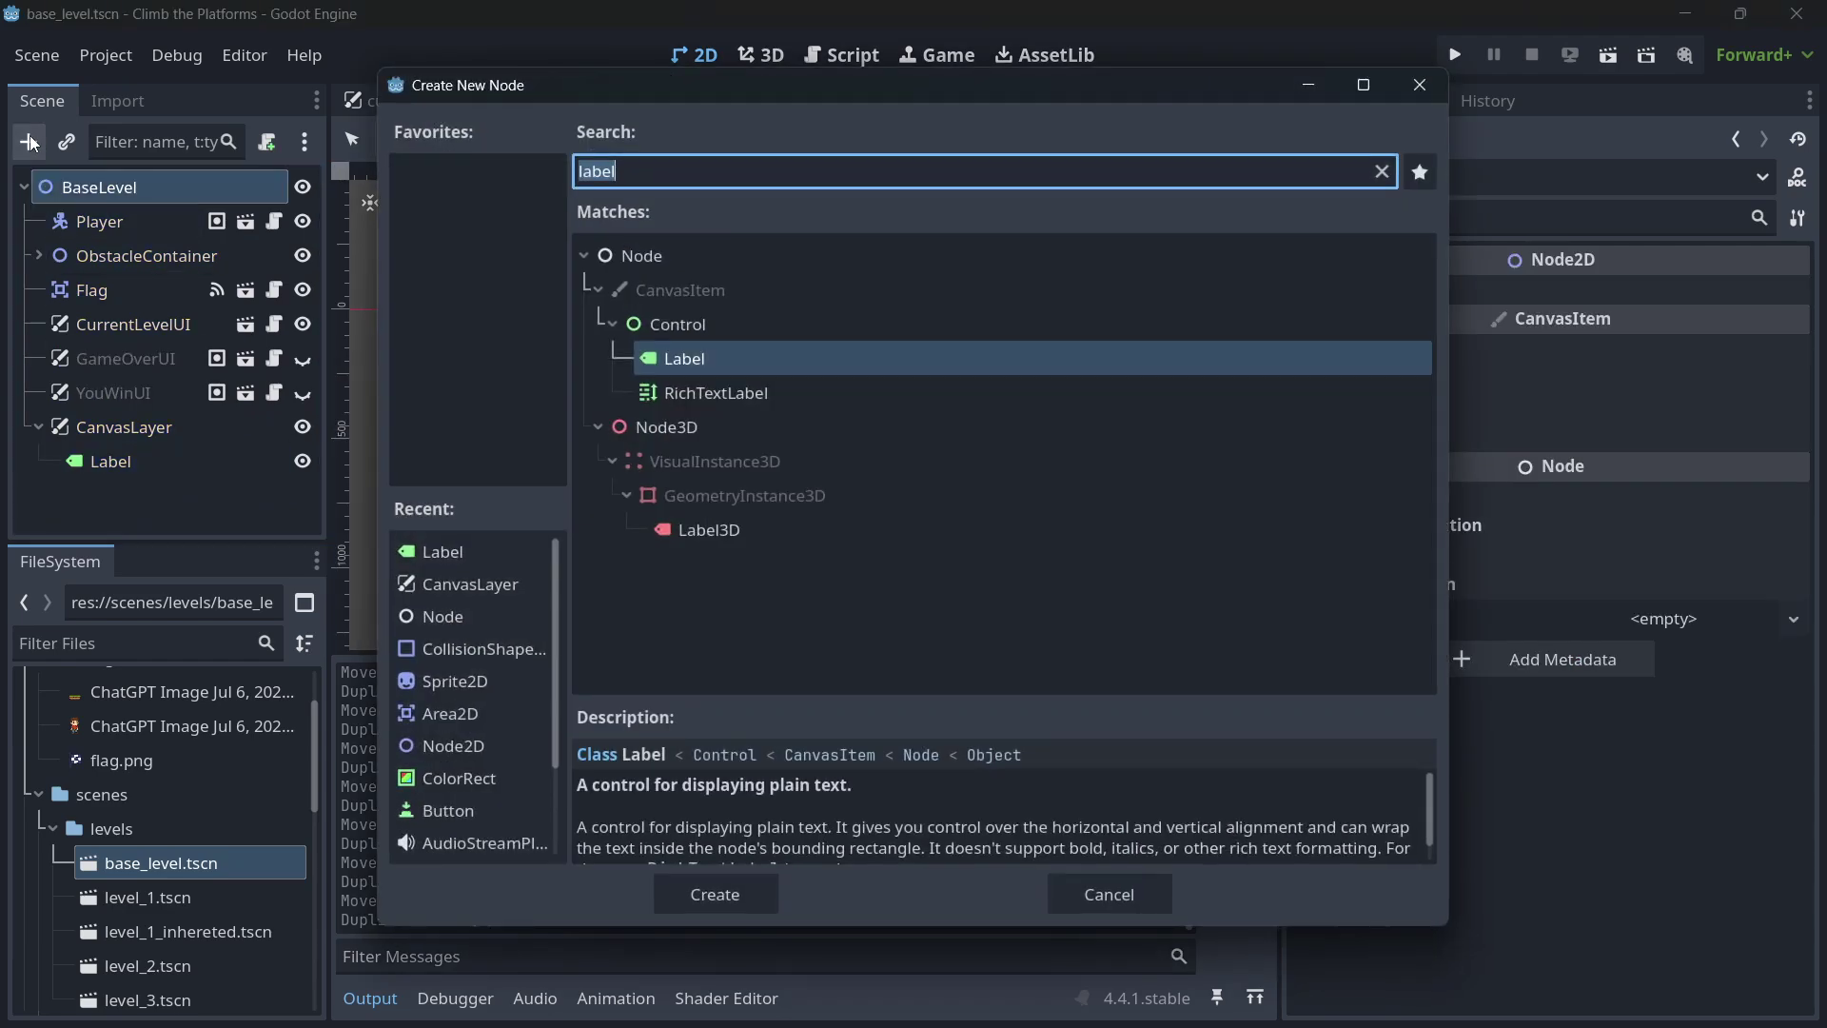
{"action": "type", "text": "color"}
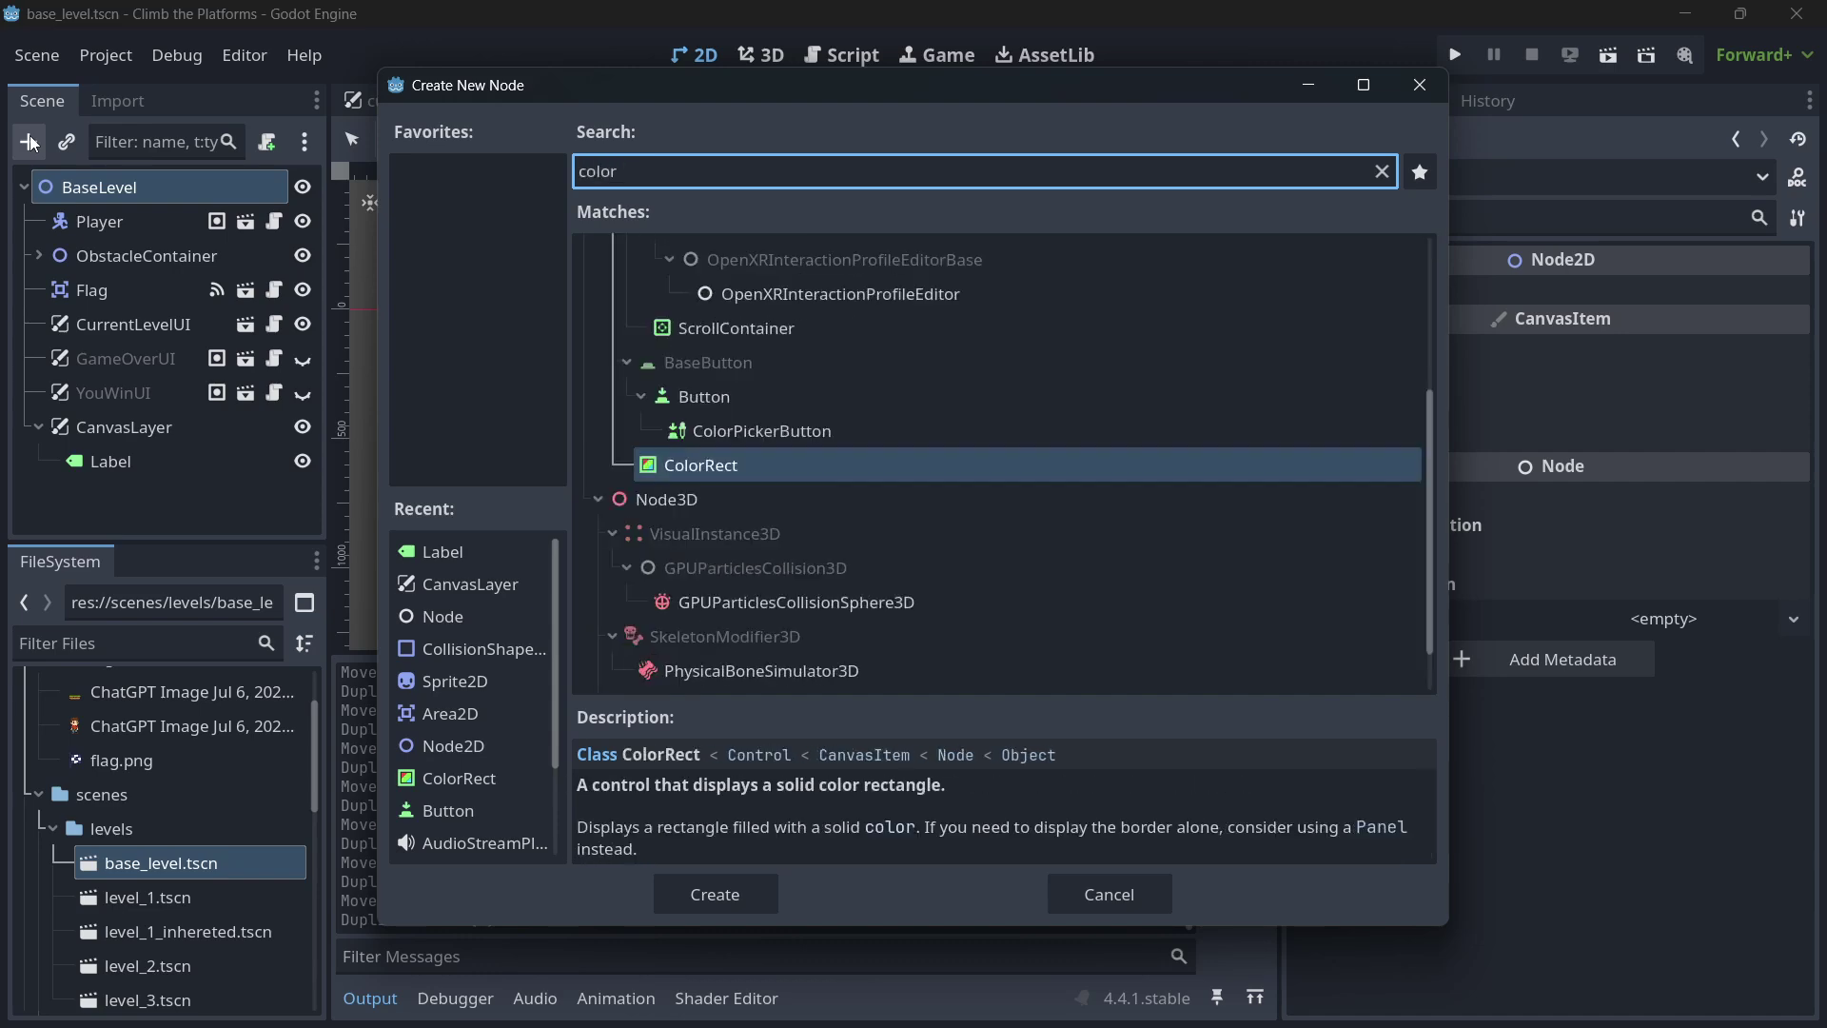
{"action": "key", "text": "ctrl+a"}
{"action": "type", "text": "sprite"}
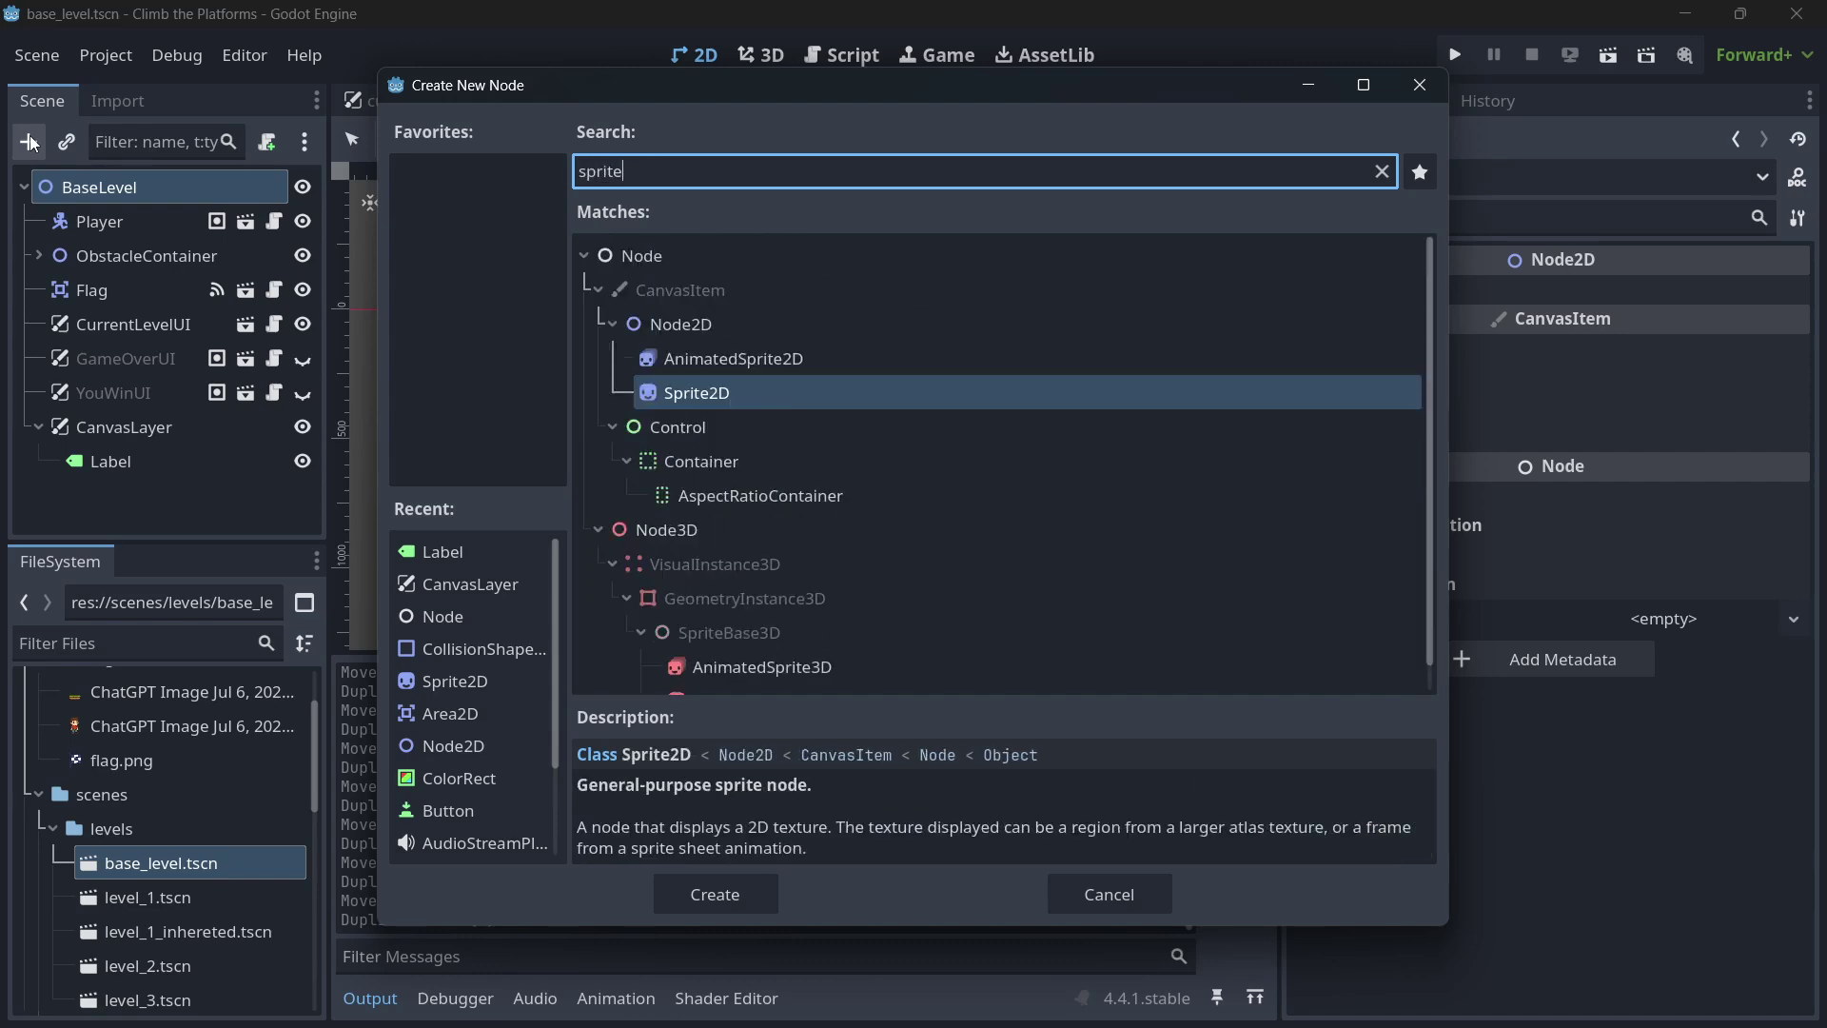
{"action": "key", "text": "Return"}
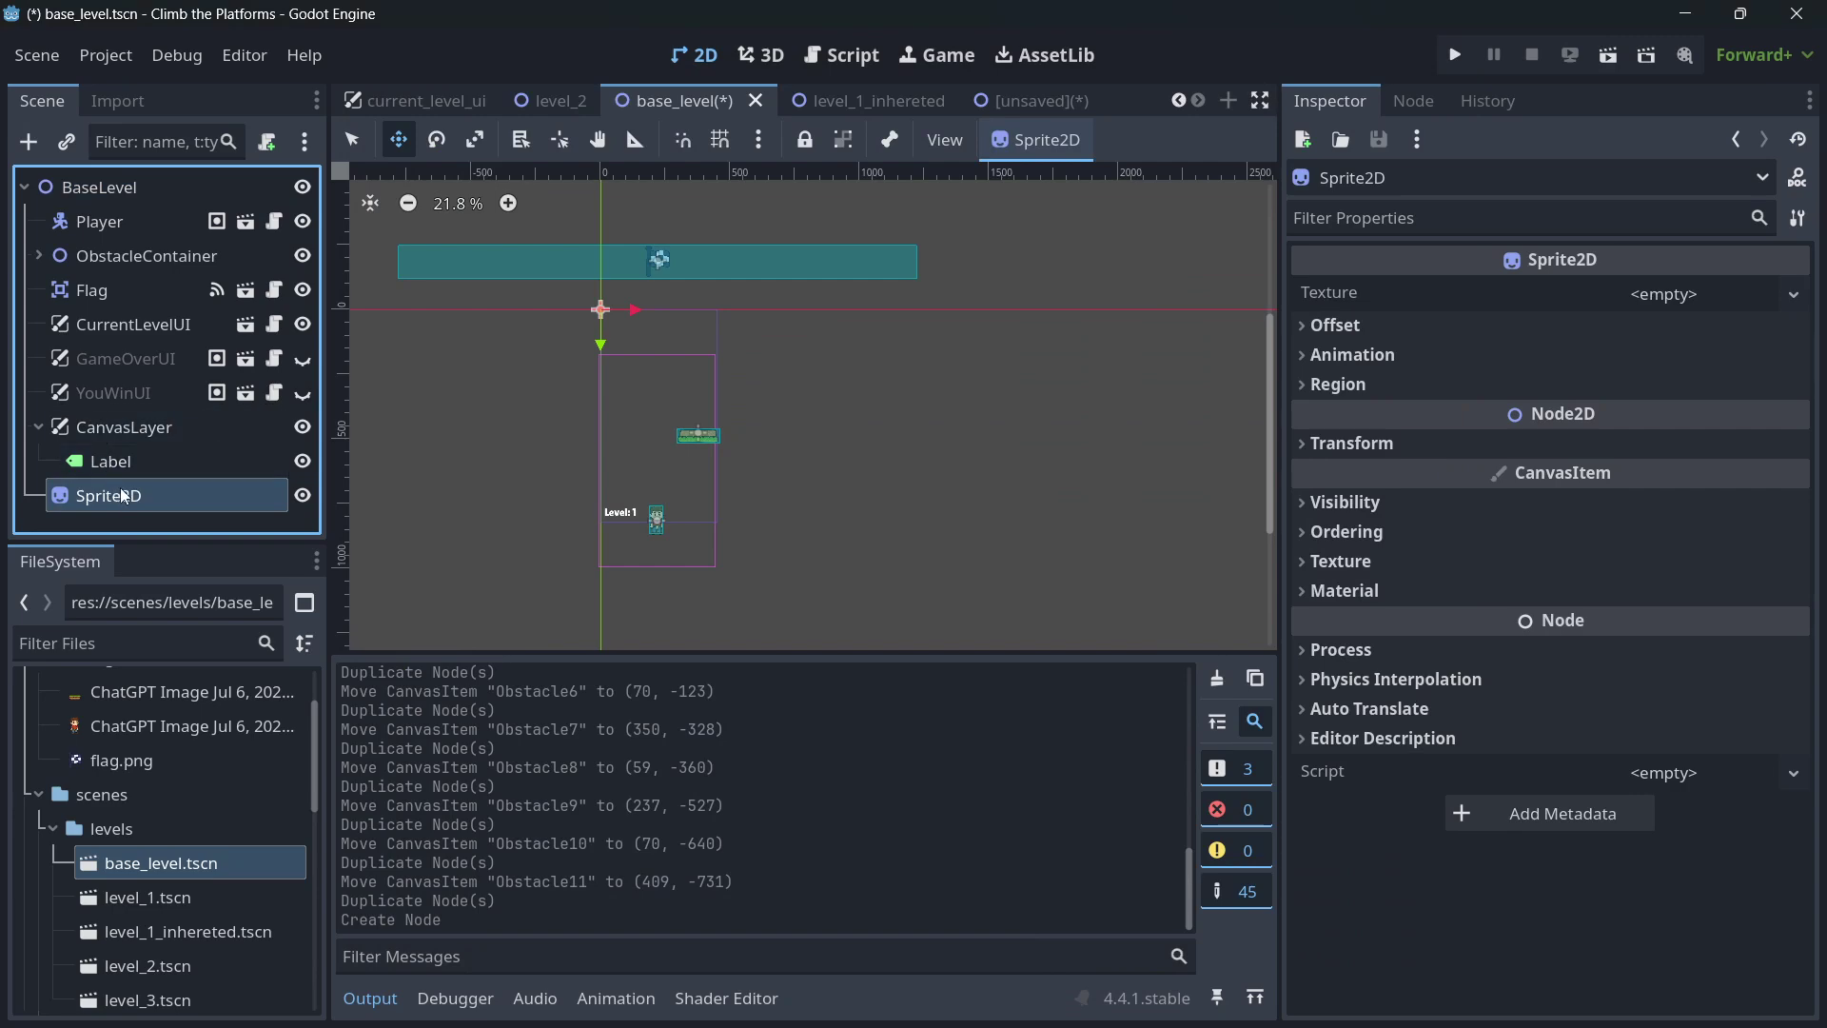
{"action": "left_click_drag", "start_coordinate": [96, 221], "coordinate": [96, 219]}
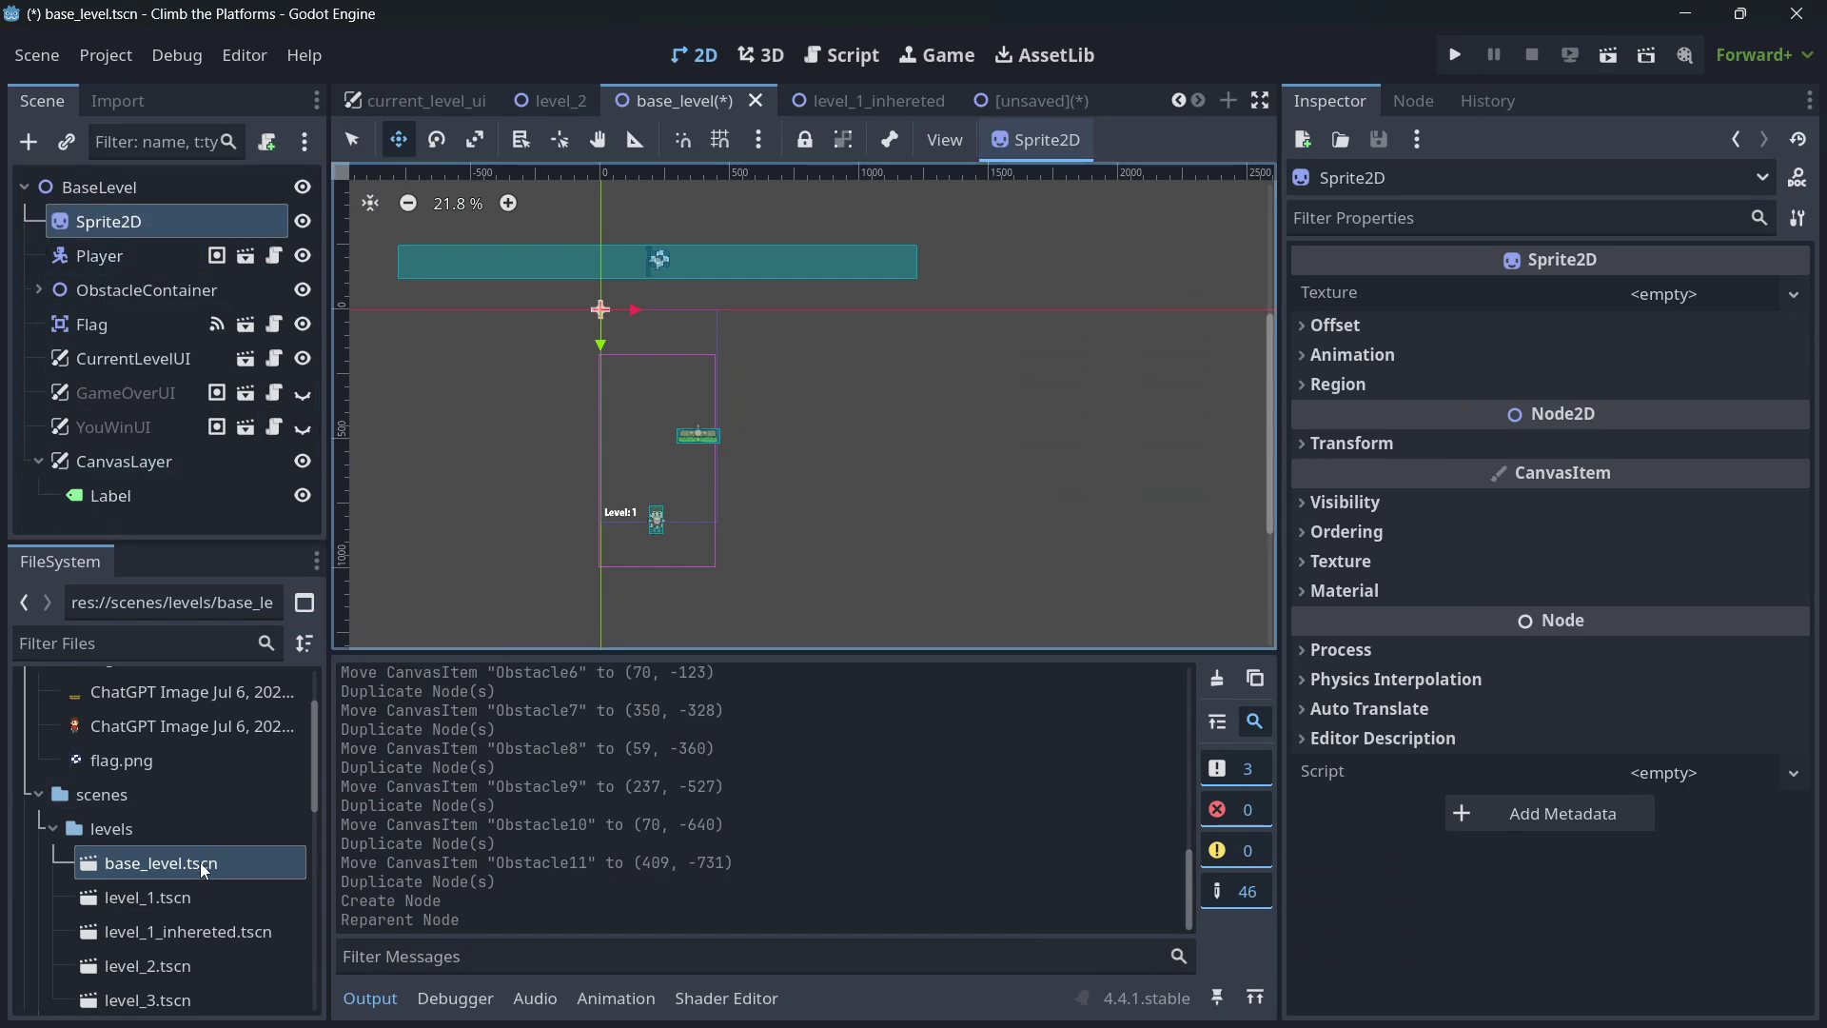
- Give the sprite the flag.png texture, scale it to about (4.32, 4.52), and save
{"action": "scroll", "coordinate": [200, 862], "scroll_direction": "up", "scroll_amount": 3}
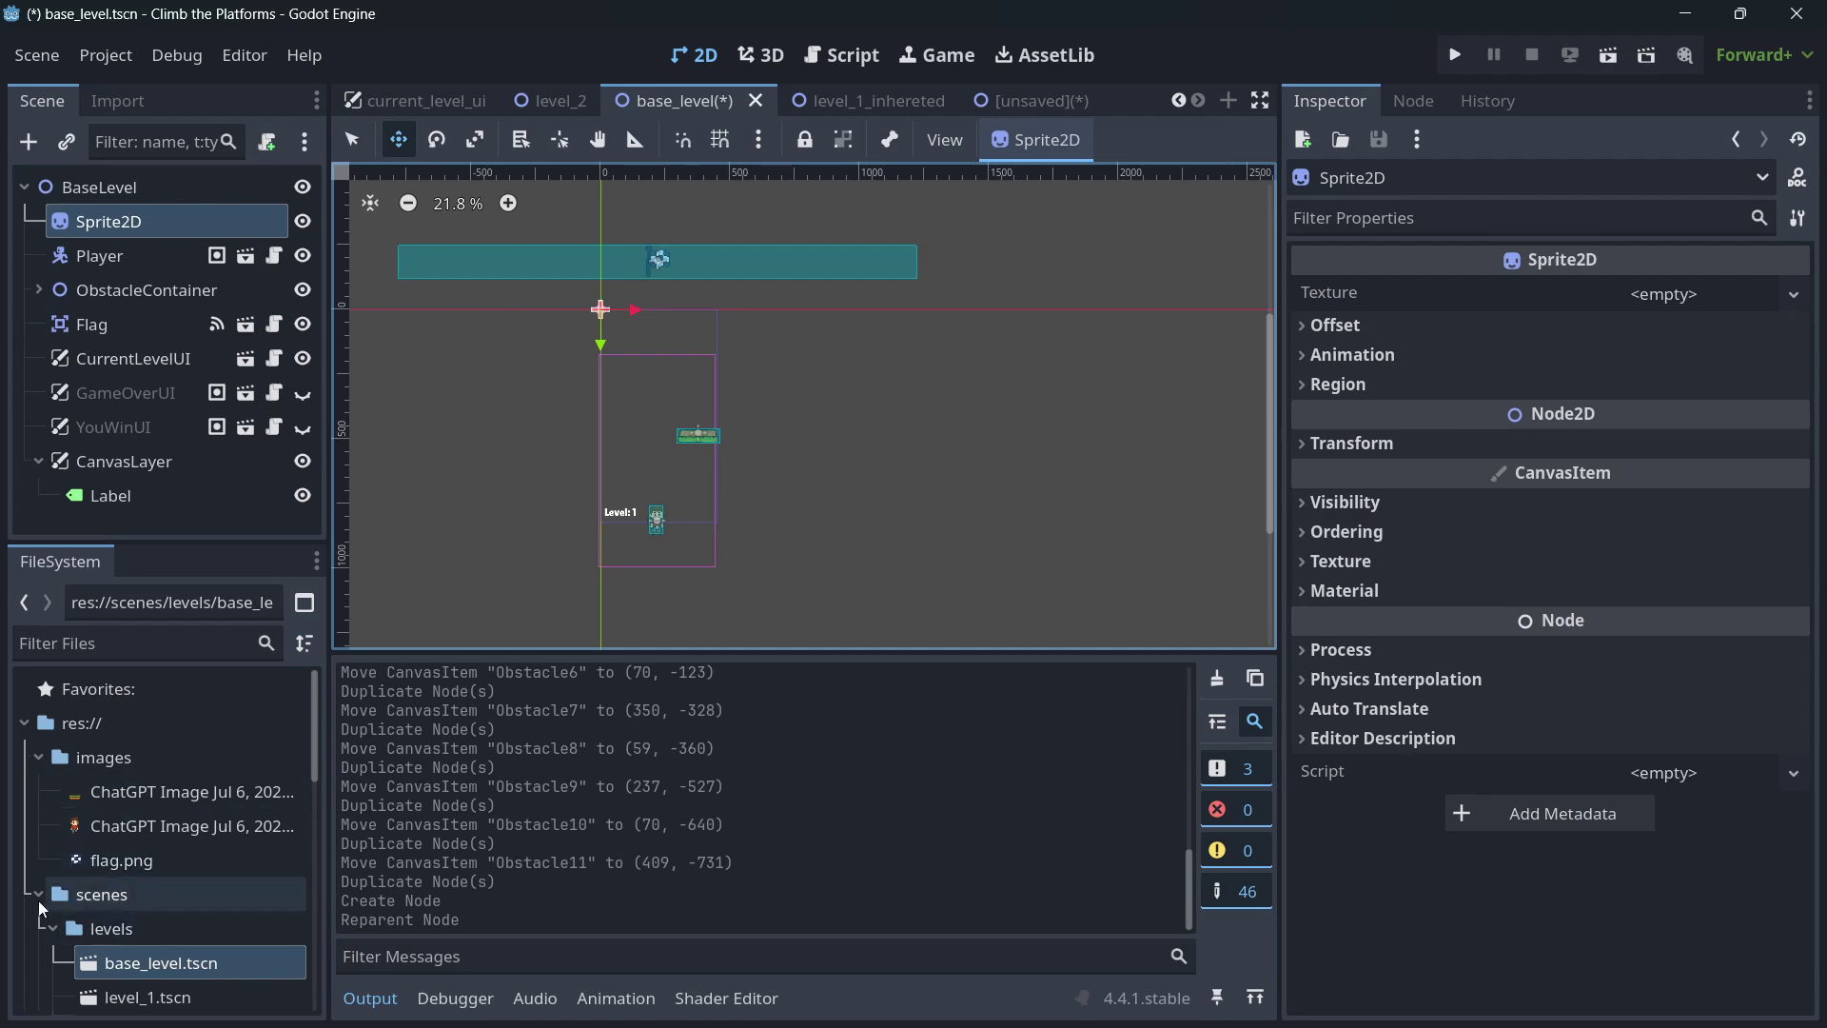
{"action": "left_click", "coordinate": [49, 925]}
{"action": "left_click_drag", "start_coordinate": [109, 860], "coordinate": [1646, 297]}
{"action": "left_click", "coordinate": [475, 140]}
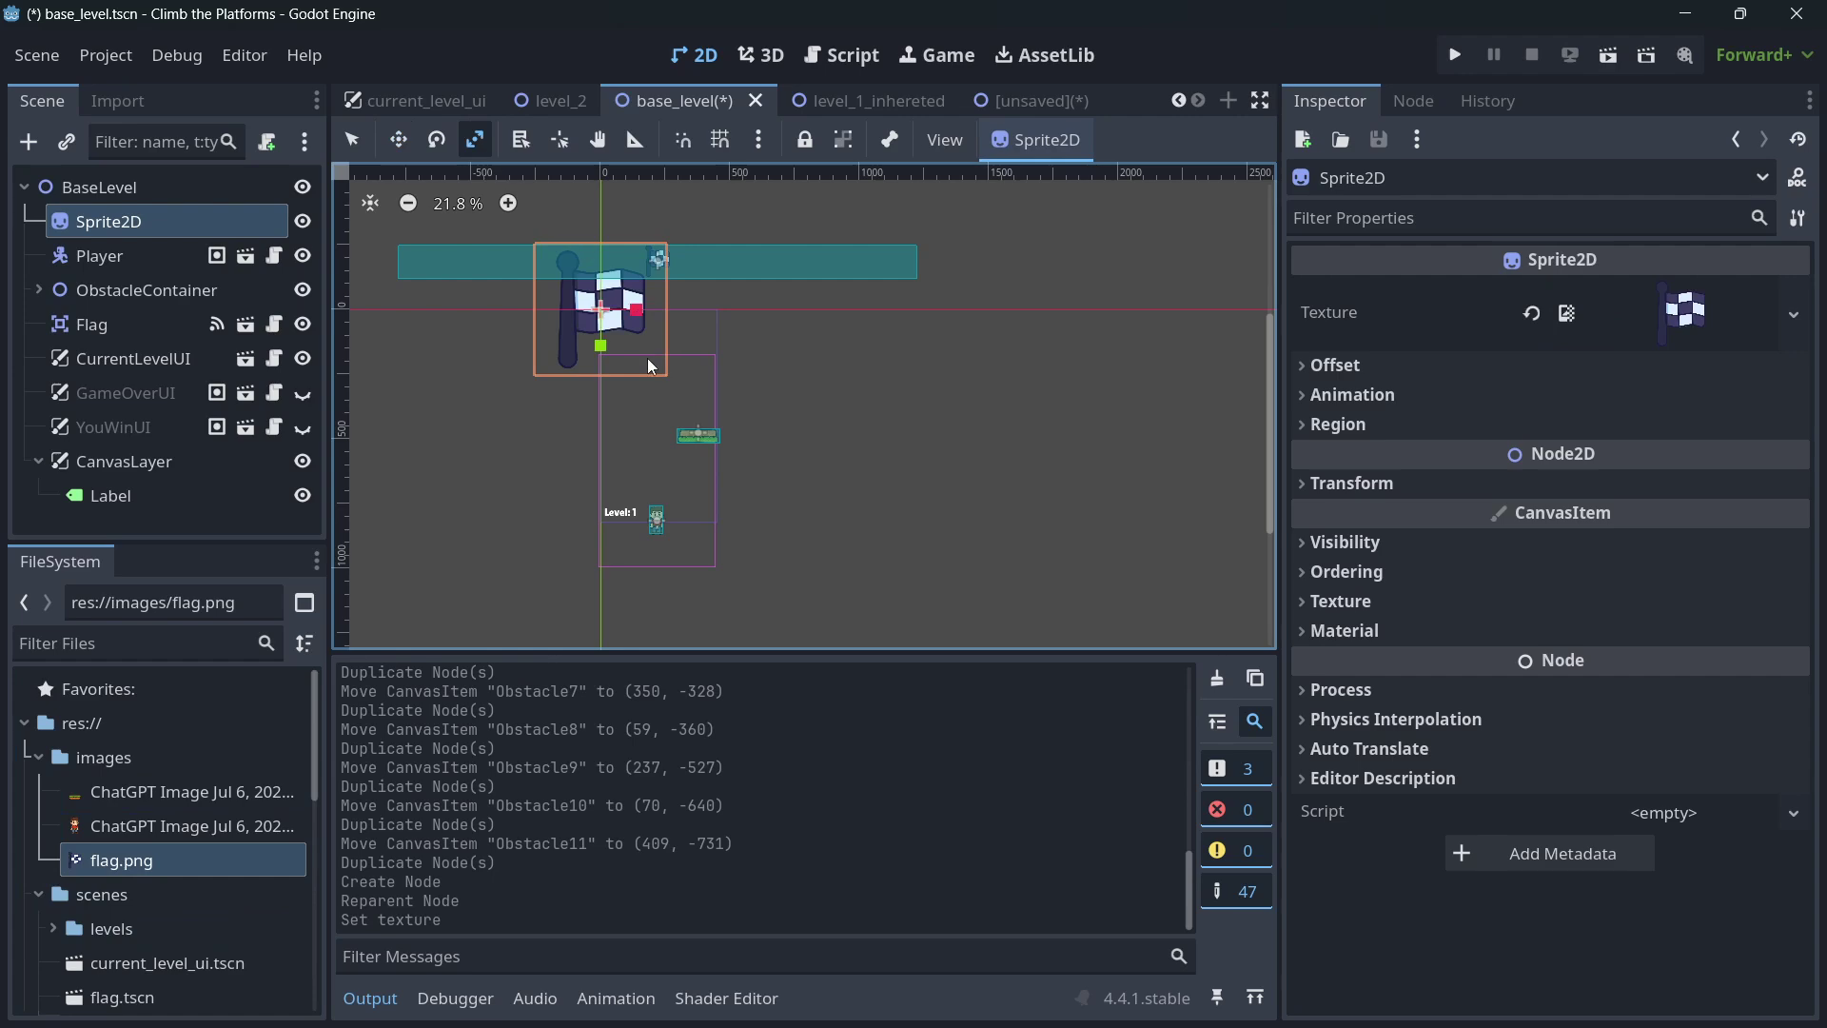
{"action": "left_click_drag", "start_coordinate": [603, 317], "coordinate": [716, 316]}
{"action": "key", "text": "ctrl+z"}
{"action": "scroll", "coordinate": [716, 316], "scroll_direction": "down", "scroll_amount": 2}
{"action": "key", "text": "ctrl+s"}
- Save the unsaved inherited level as level_2_inhereted.tscn
{"action": "left_click", "coordinate": [840, 108]}
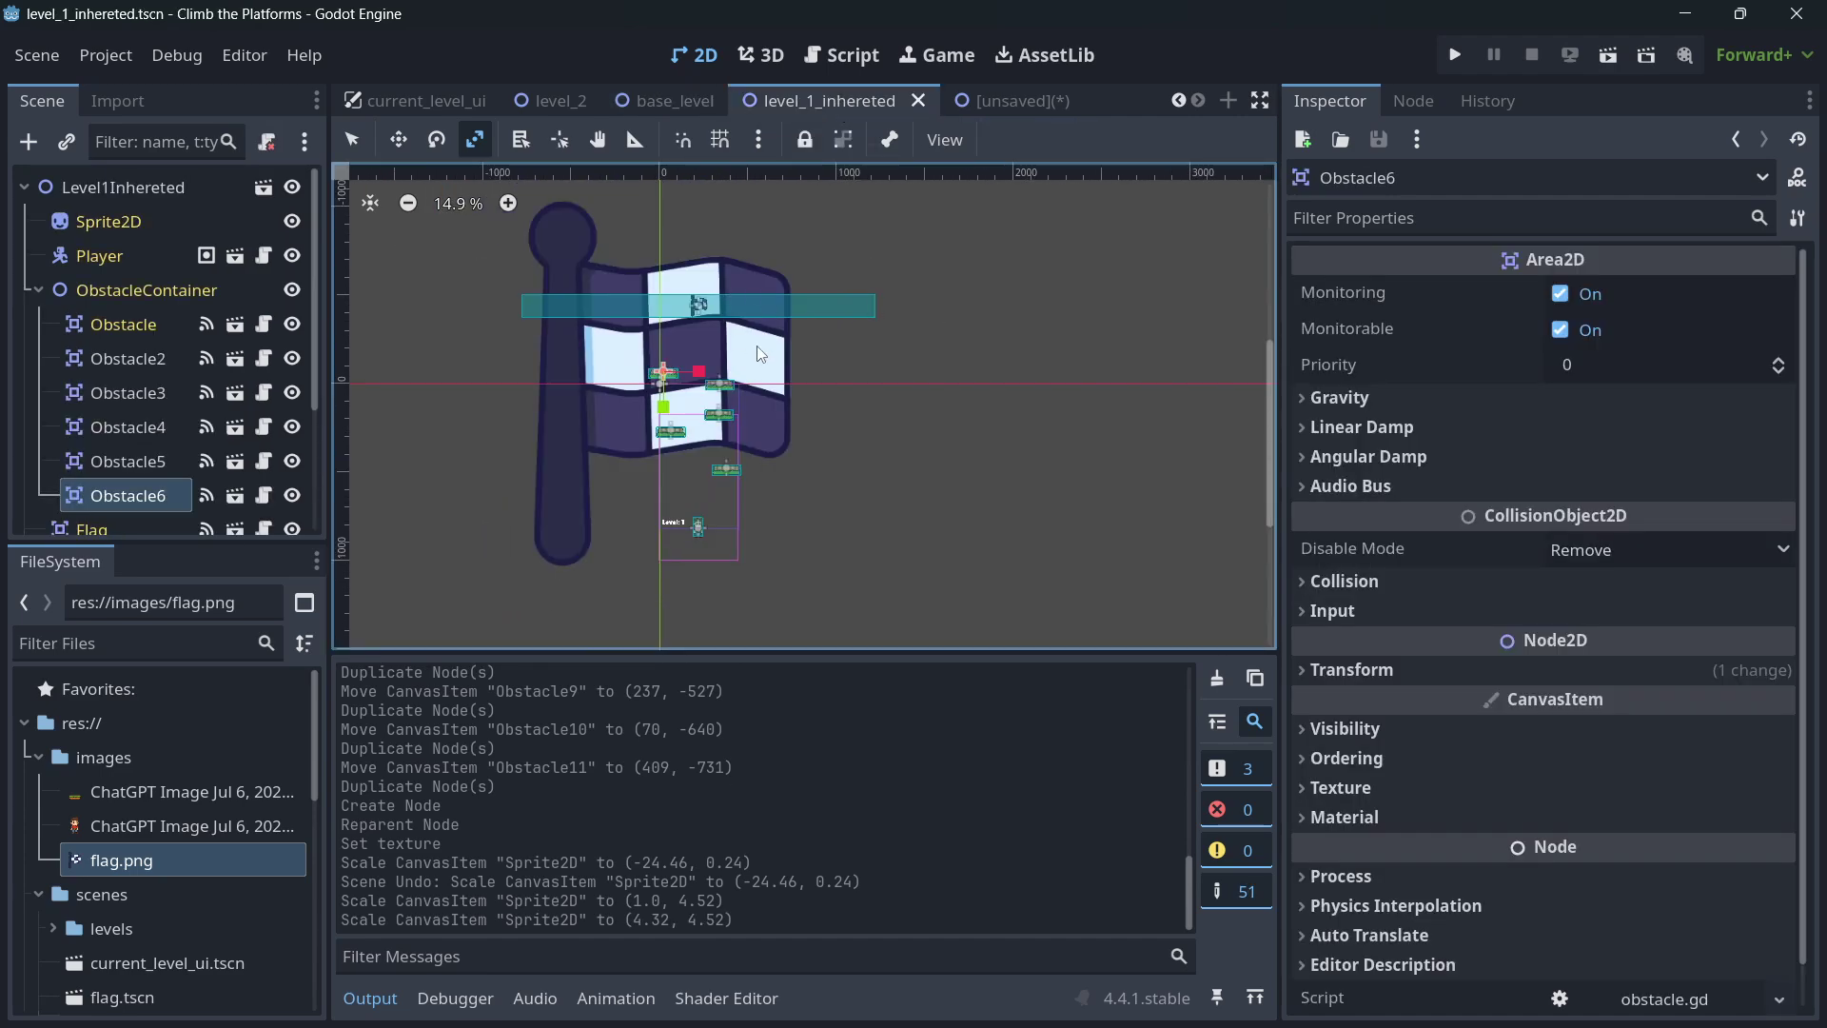
{"action": "left_click", "coordinate": [1004, 112]}
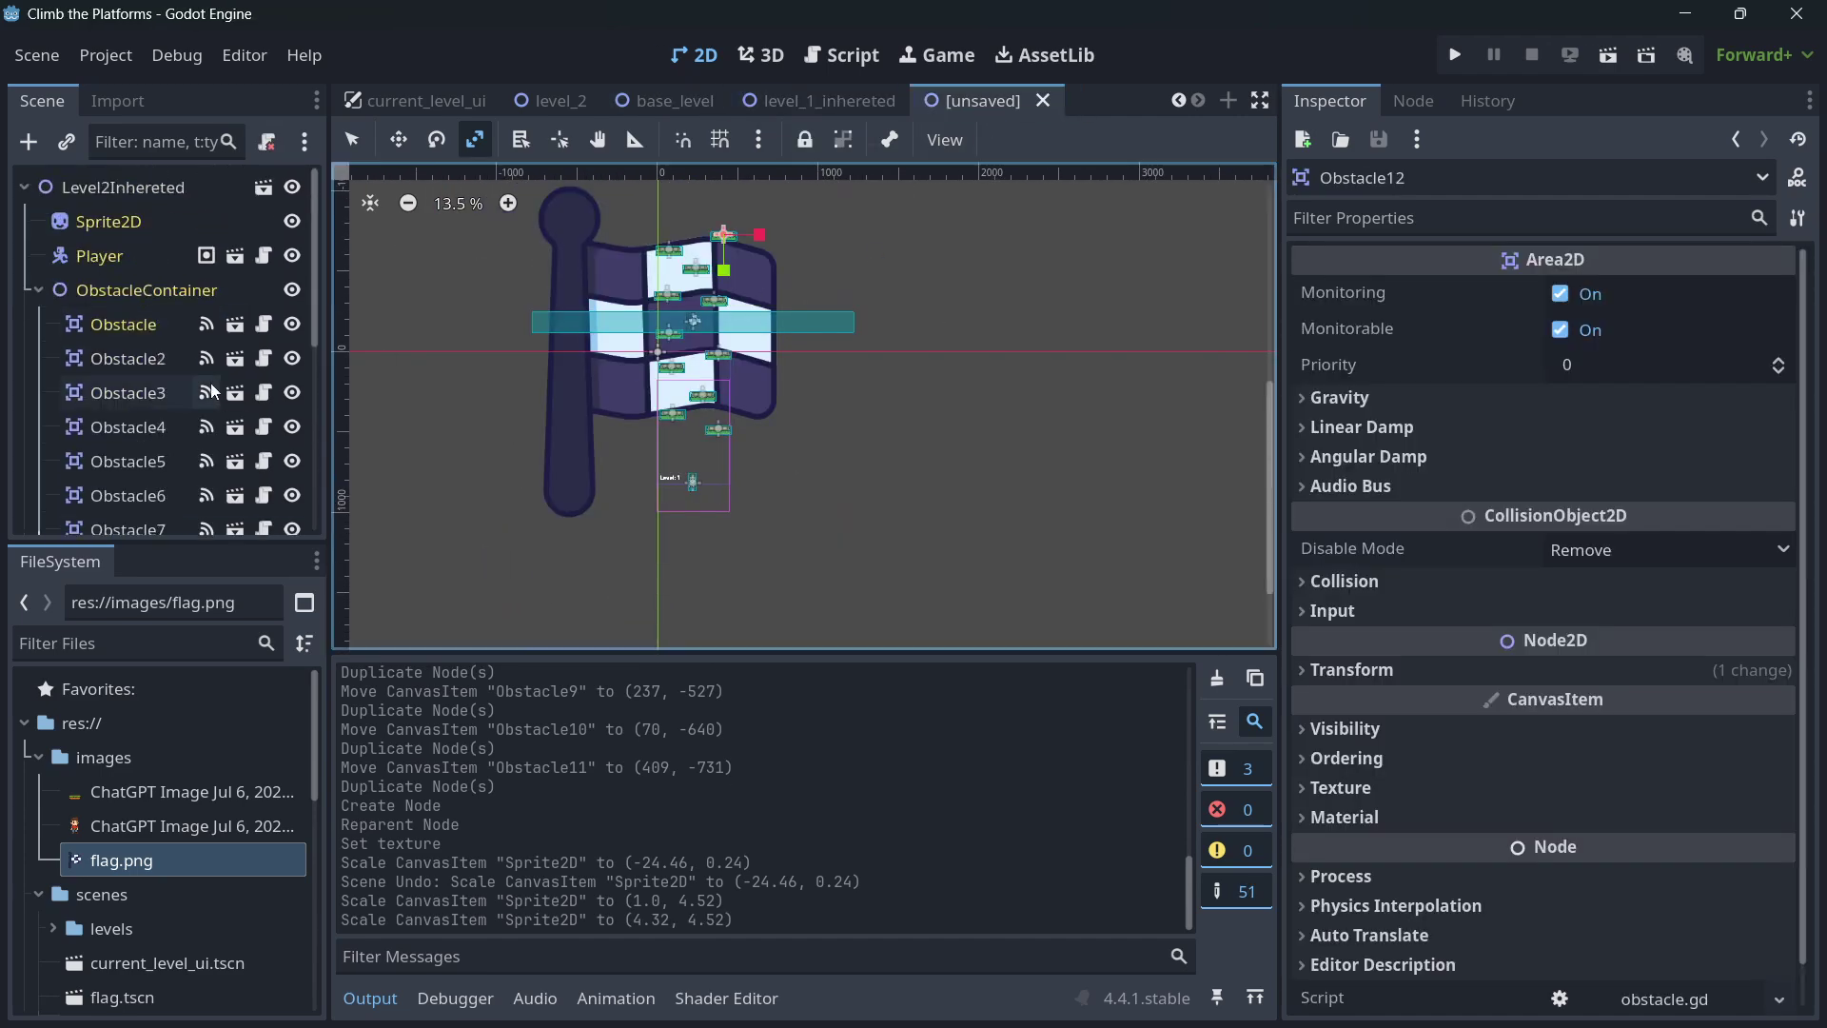
{"action": "key", "text": "ctrl+s"}
{"action": "left_click", "coordinate": [663, 890]}
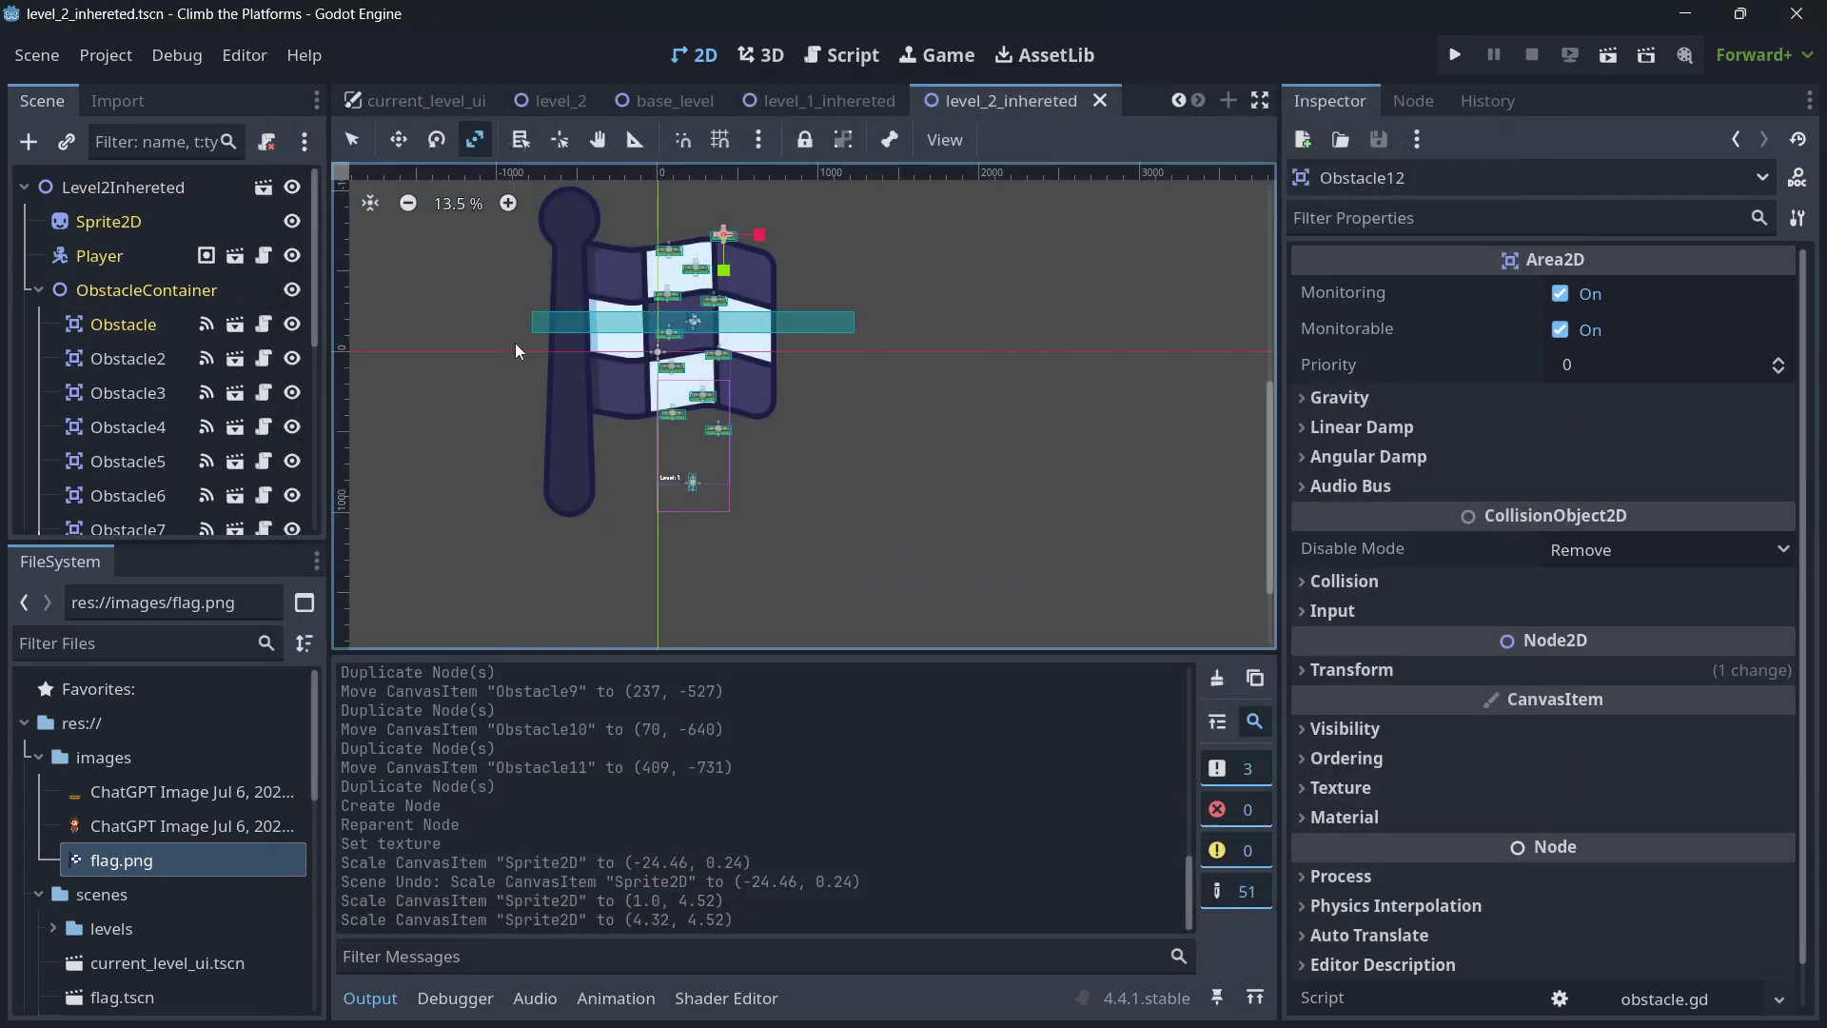
- Switch to the level_1_inhereted scene and then back to base_level
{"action": "scroll", "coordinate": [101, 328], "scroll_direction": "down", "scroll_amount": 1}
{"action": "scroll", "coordinate": [598, 397], "scroll_direction": "up", "scroll_amount": 5}
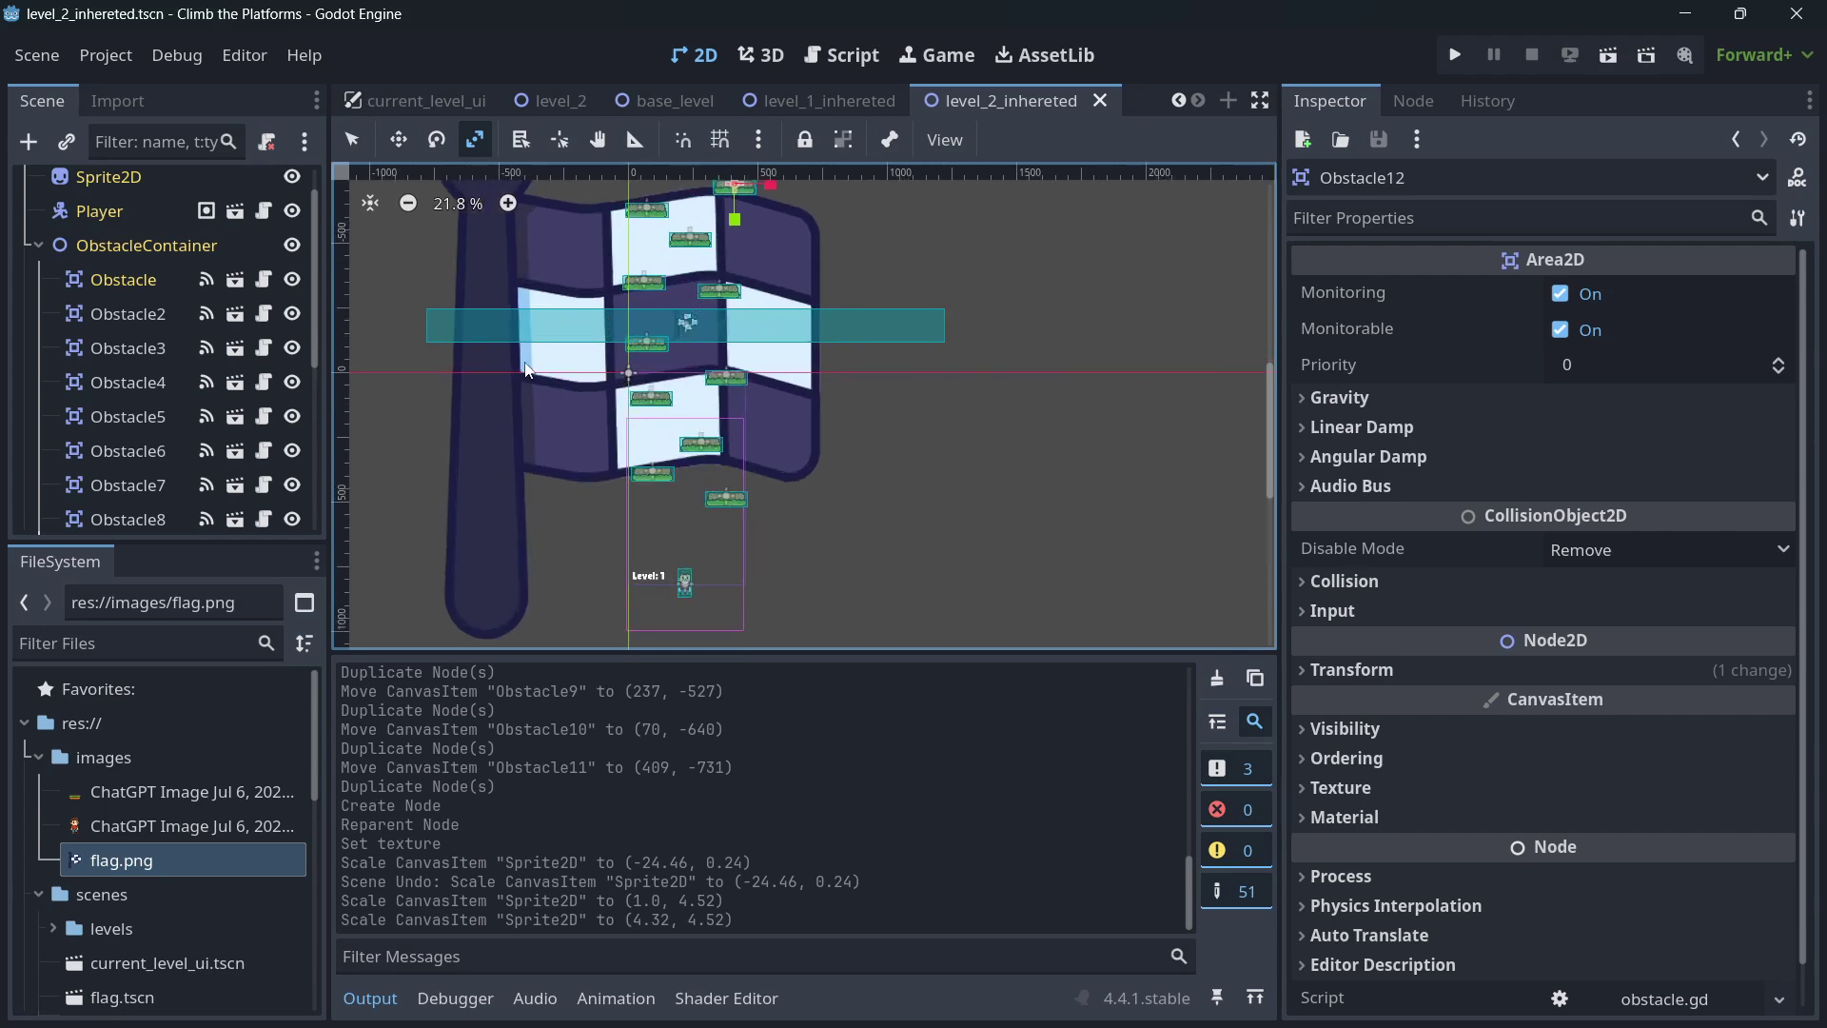
{"action": "scroll", "coordinate": [599, 397], "scroll_direction": "up", "scroll_amount": 1}
{"action": "scroll", "coordinate": [677, 440], "scroll_direction": "up", "scroll_amount": 2}
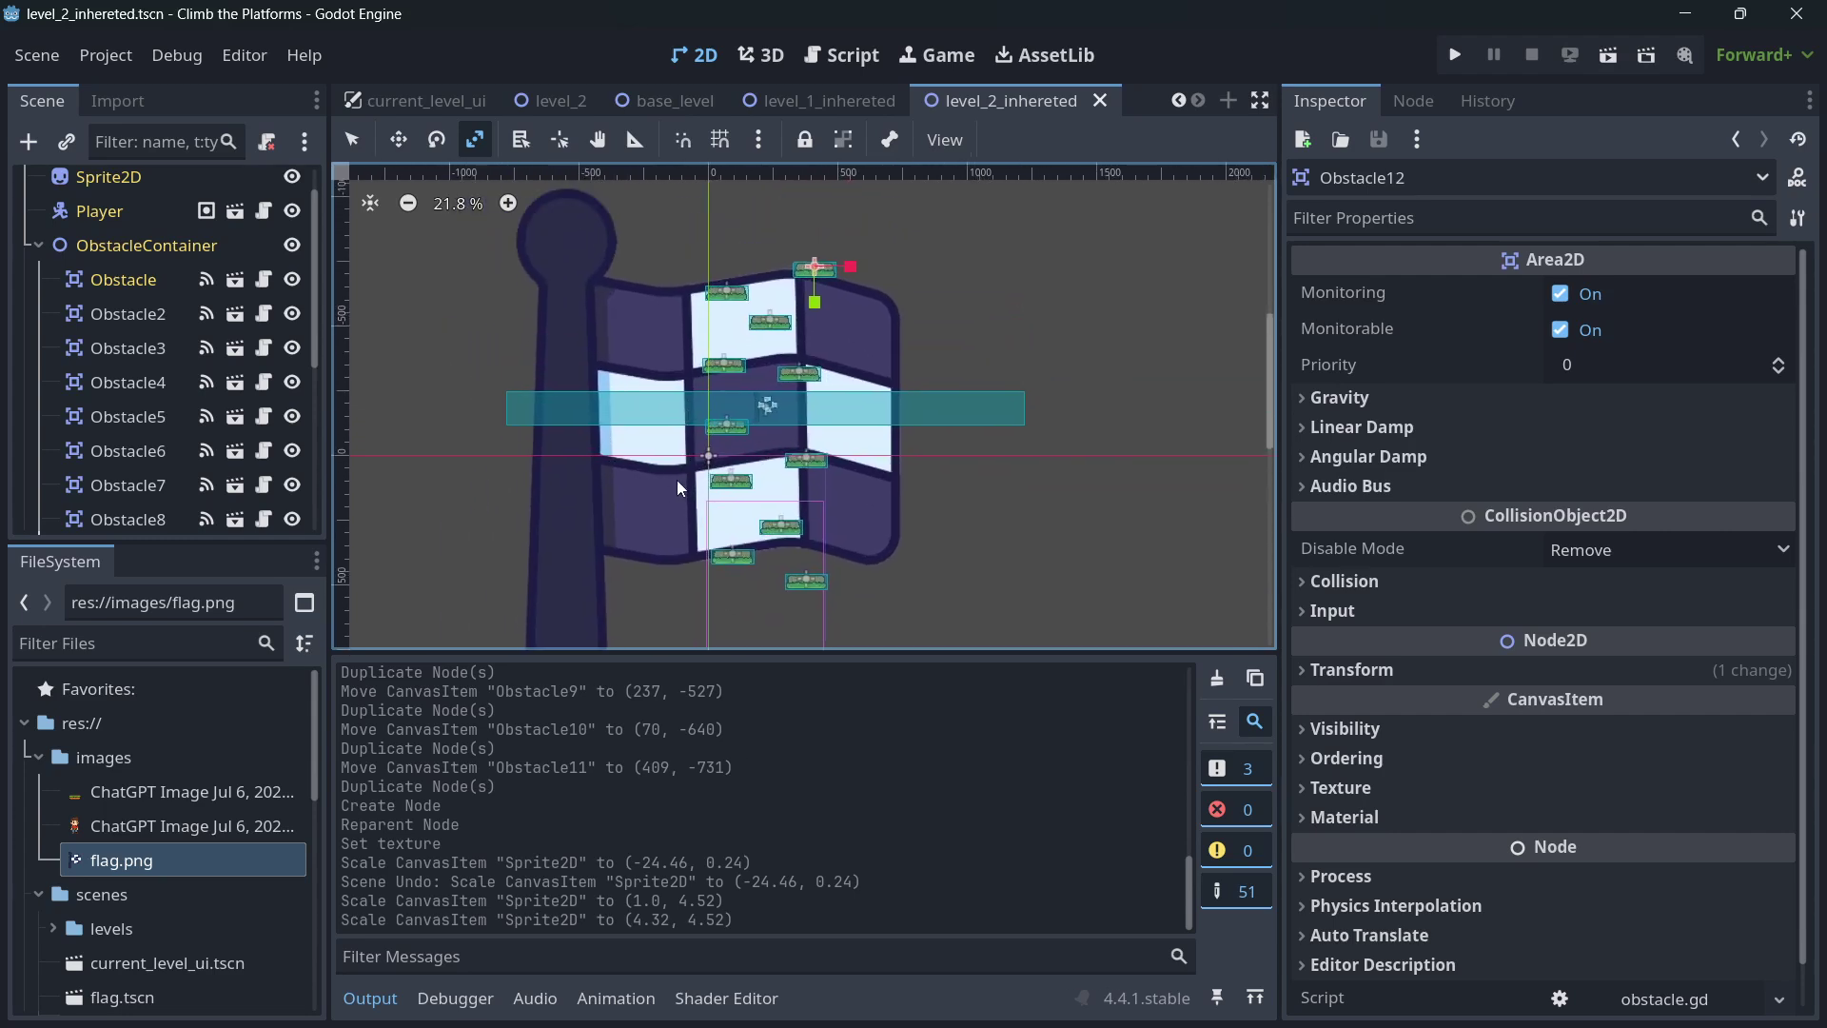
{"action": "left_click", "coordinate": [817, 105]}
{"action": "scroll", "coordinate": [761, 440], "scroll_direction": "up", "scroll_amount": 10}
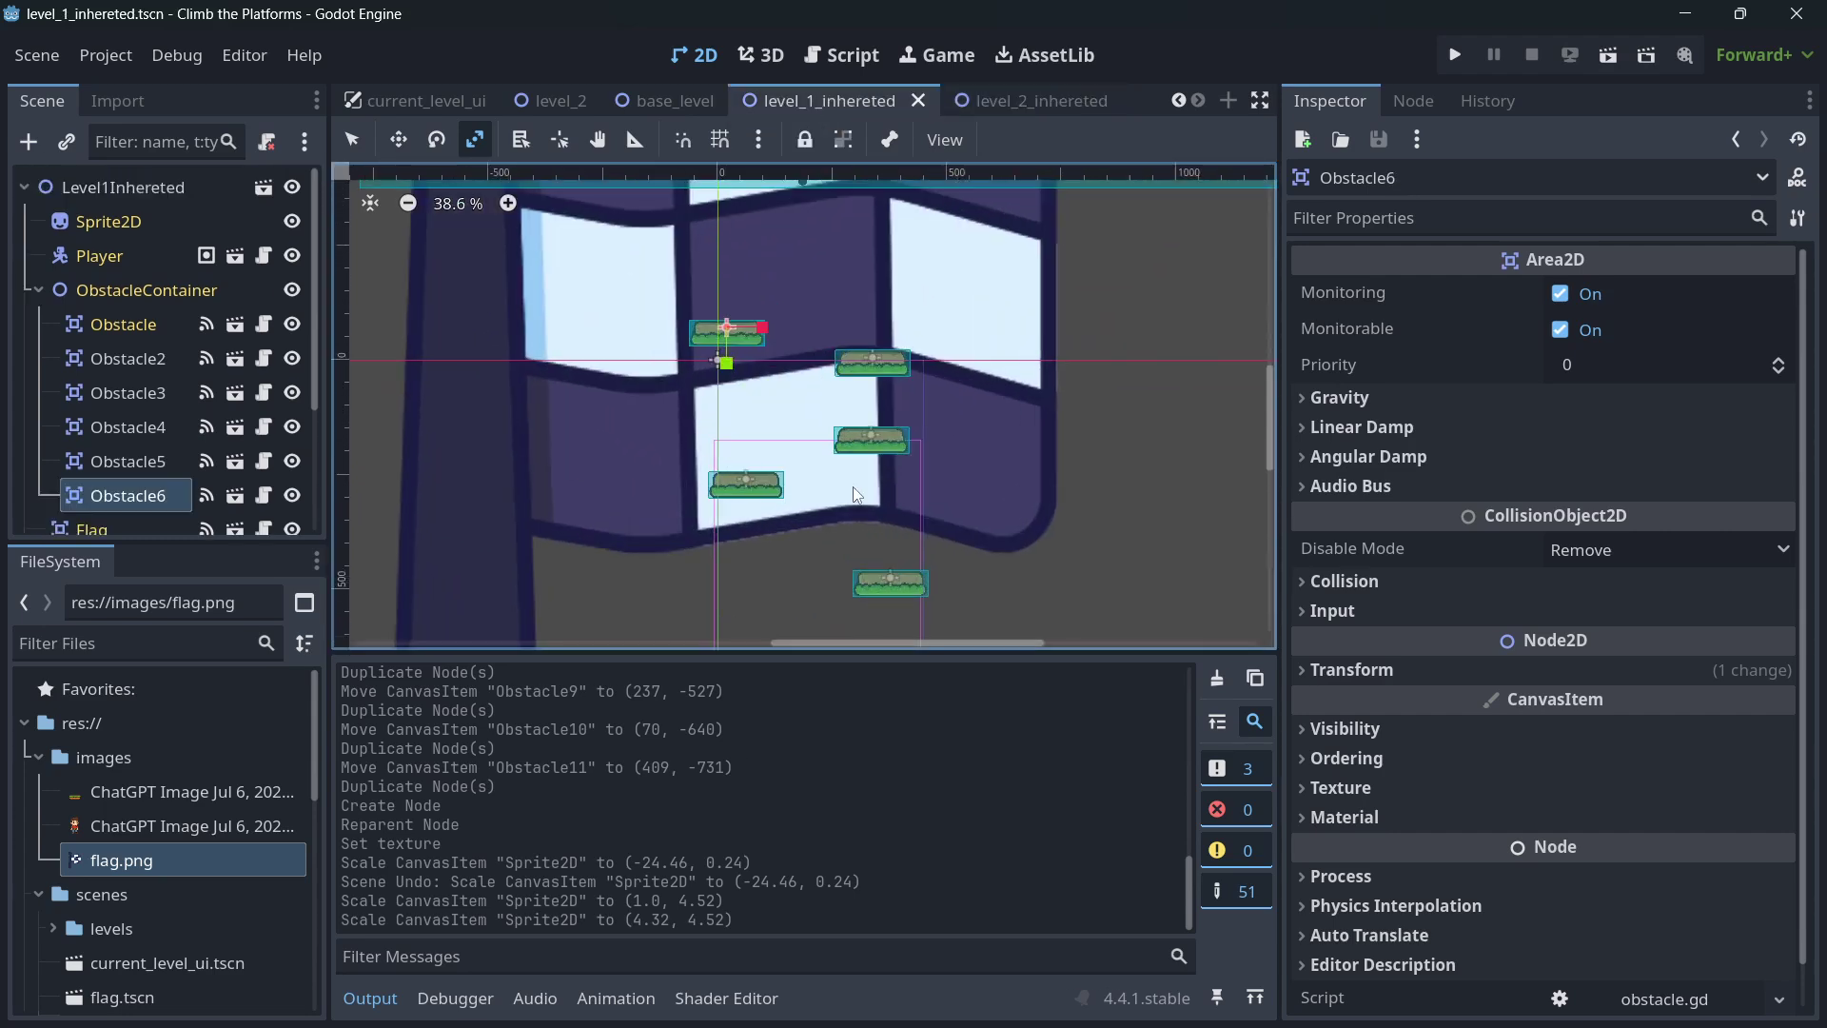
{"action": "left_click", "coordinate": [666, 100]}
{"action": "scroll", "coordinate": [645, 380], "scroll_direction": "up", "scroll_amount": 2}
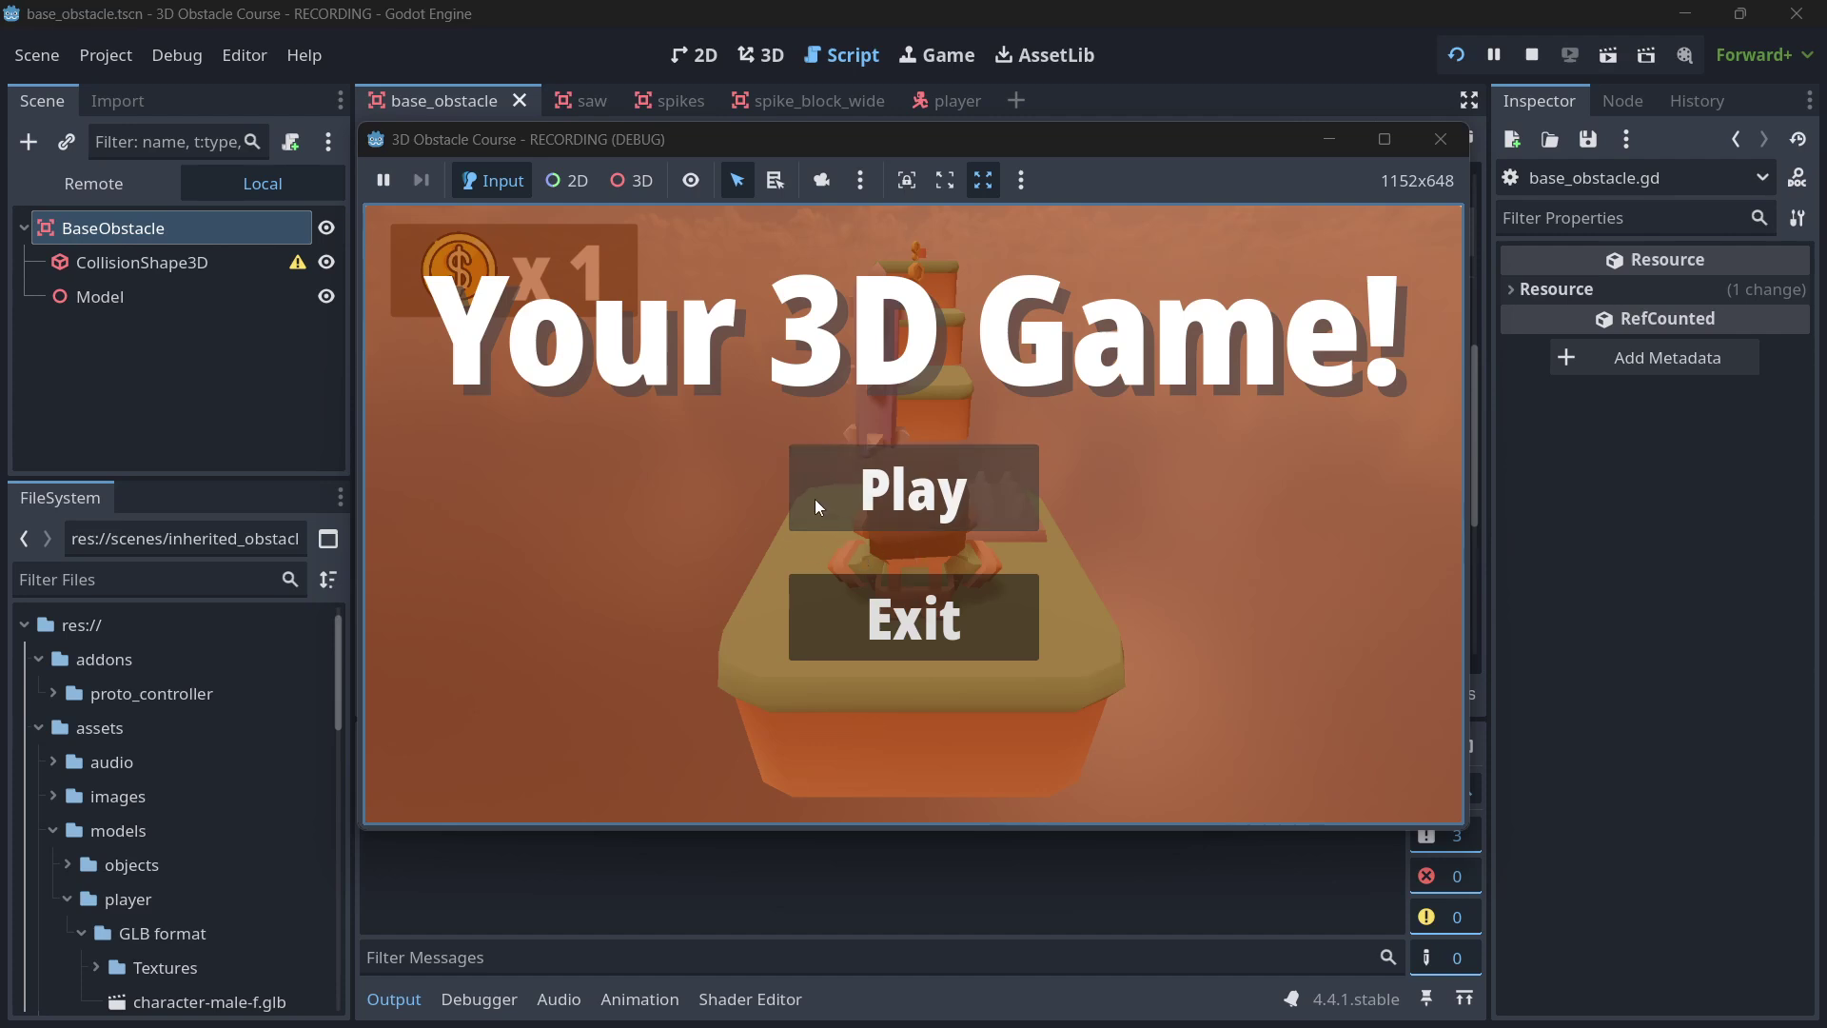
- Play the course, collecting a coin and hitting obstacles until Game Over, restart, then close the game
{"action": "left_click", "coordinate": [876, 502]}
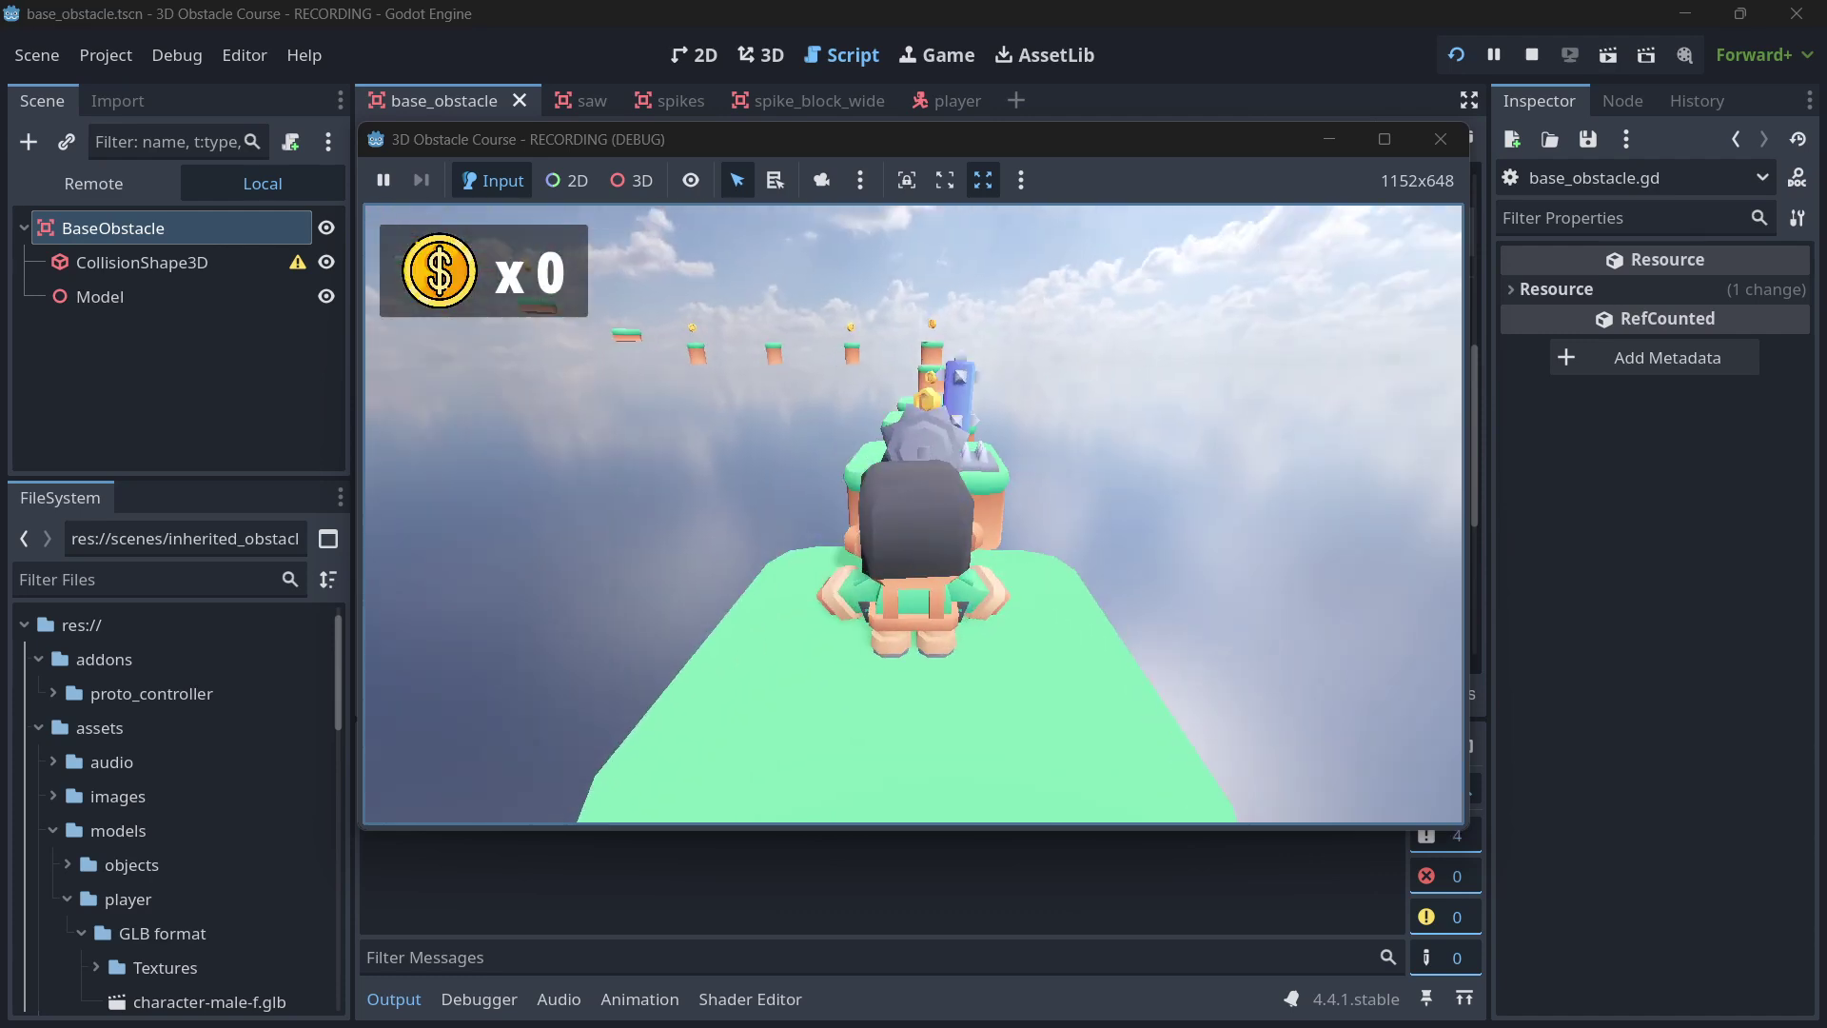
{"action": "key", "text": "w"}
{"action": "key", "text": "w"}
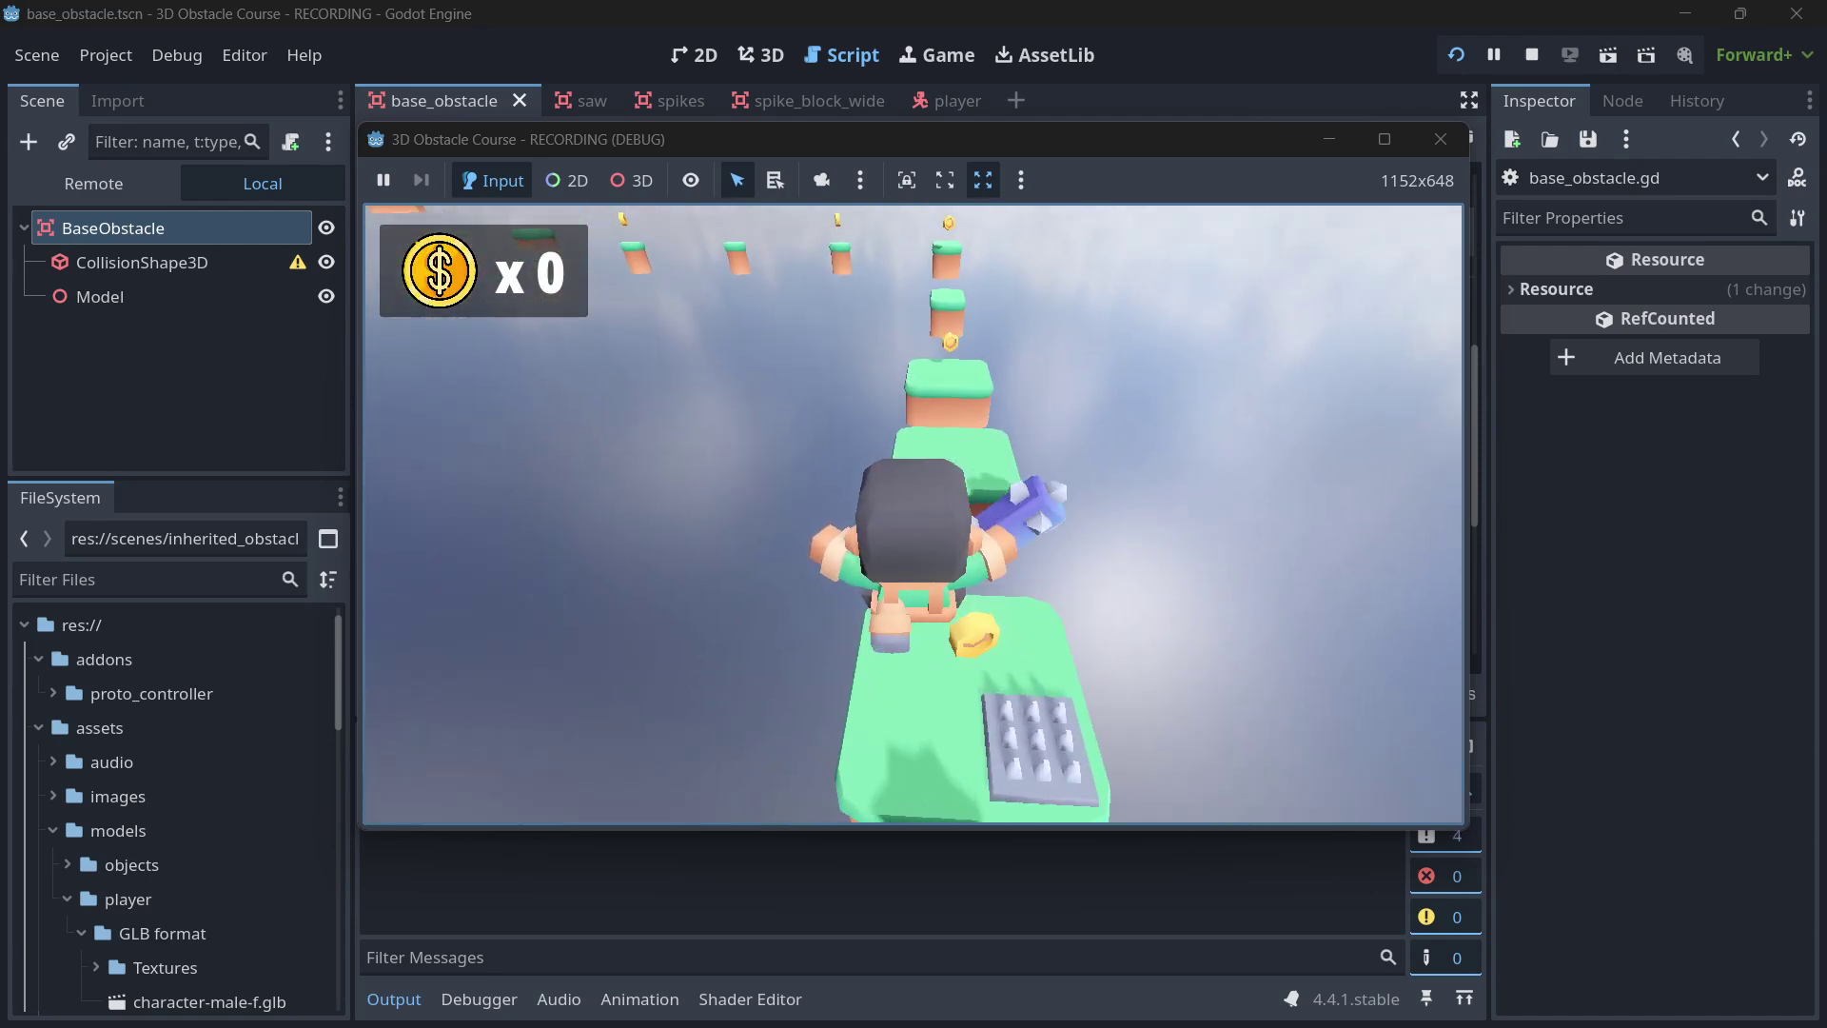
{"action": "key", "text": "w"}
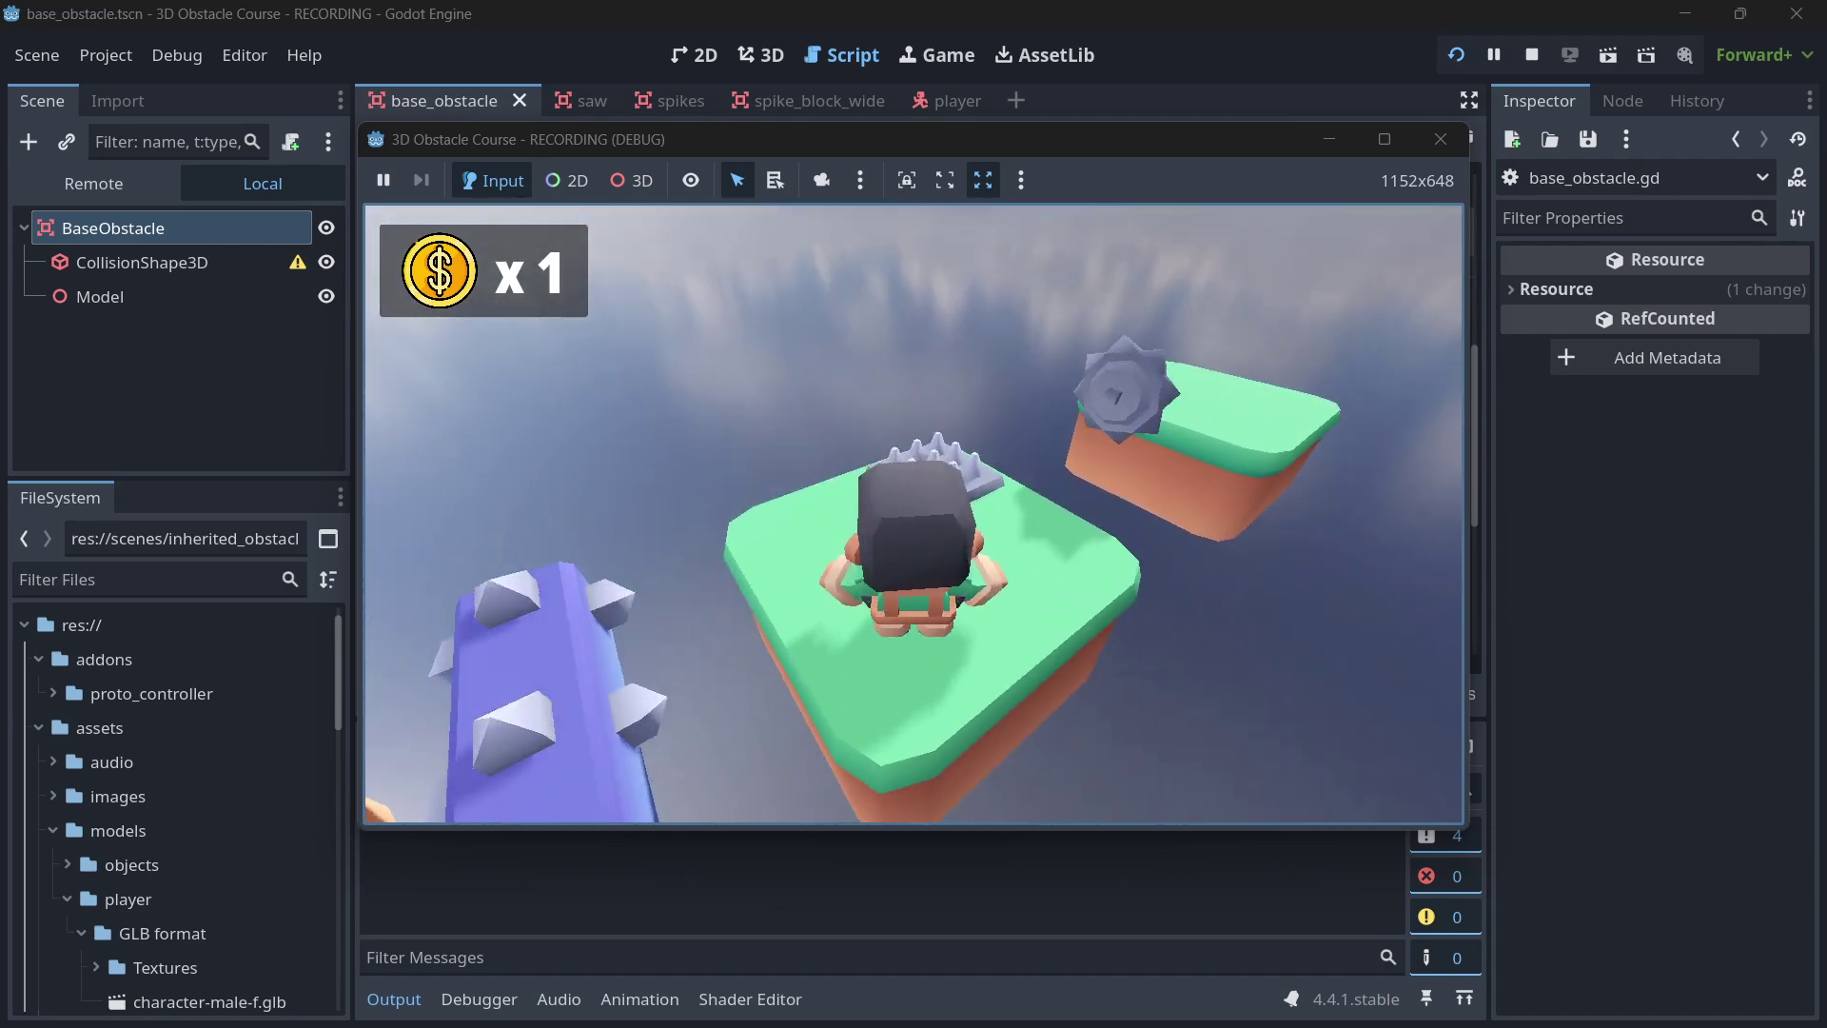
{"action": "key", "text": "w"}
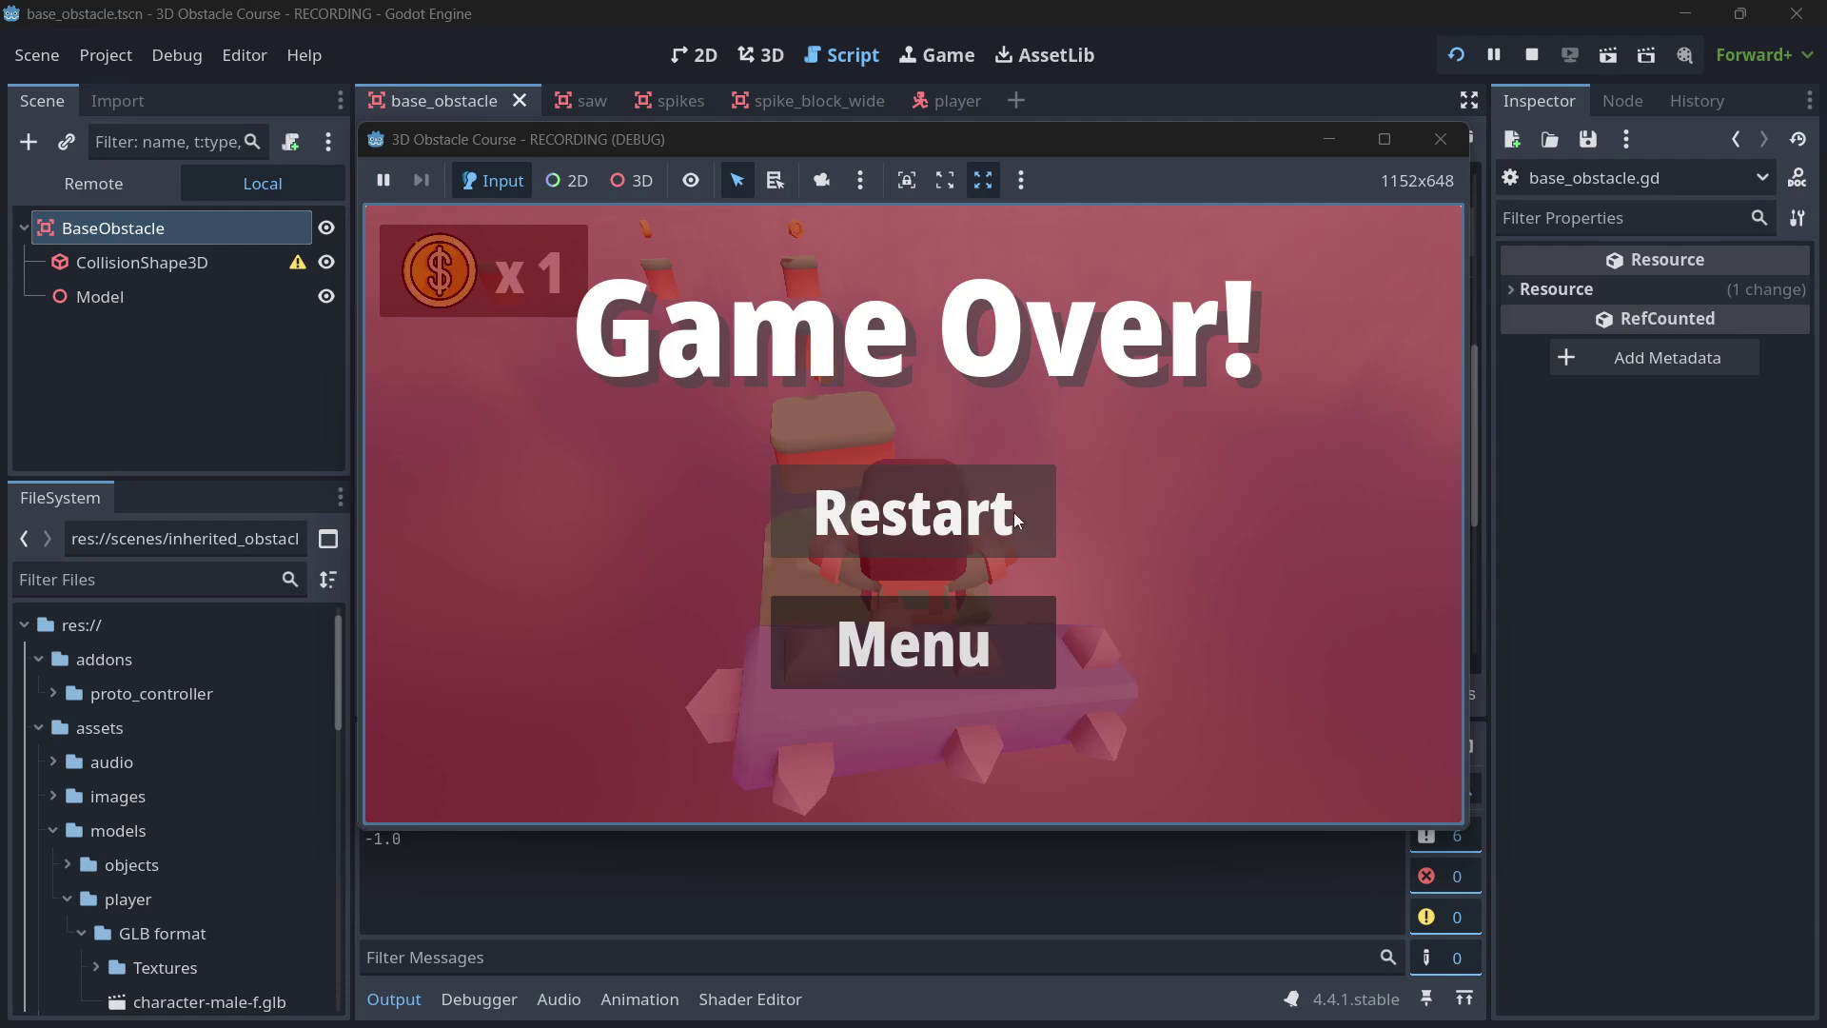
{"action": "left_click", "coordinate": [1014, 512]}
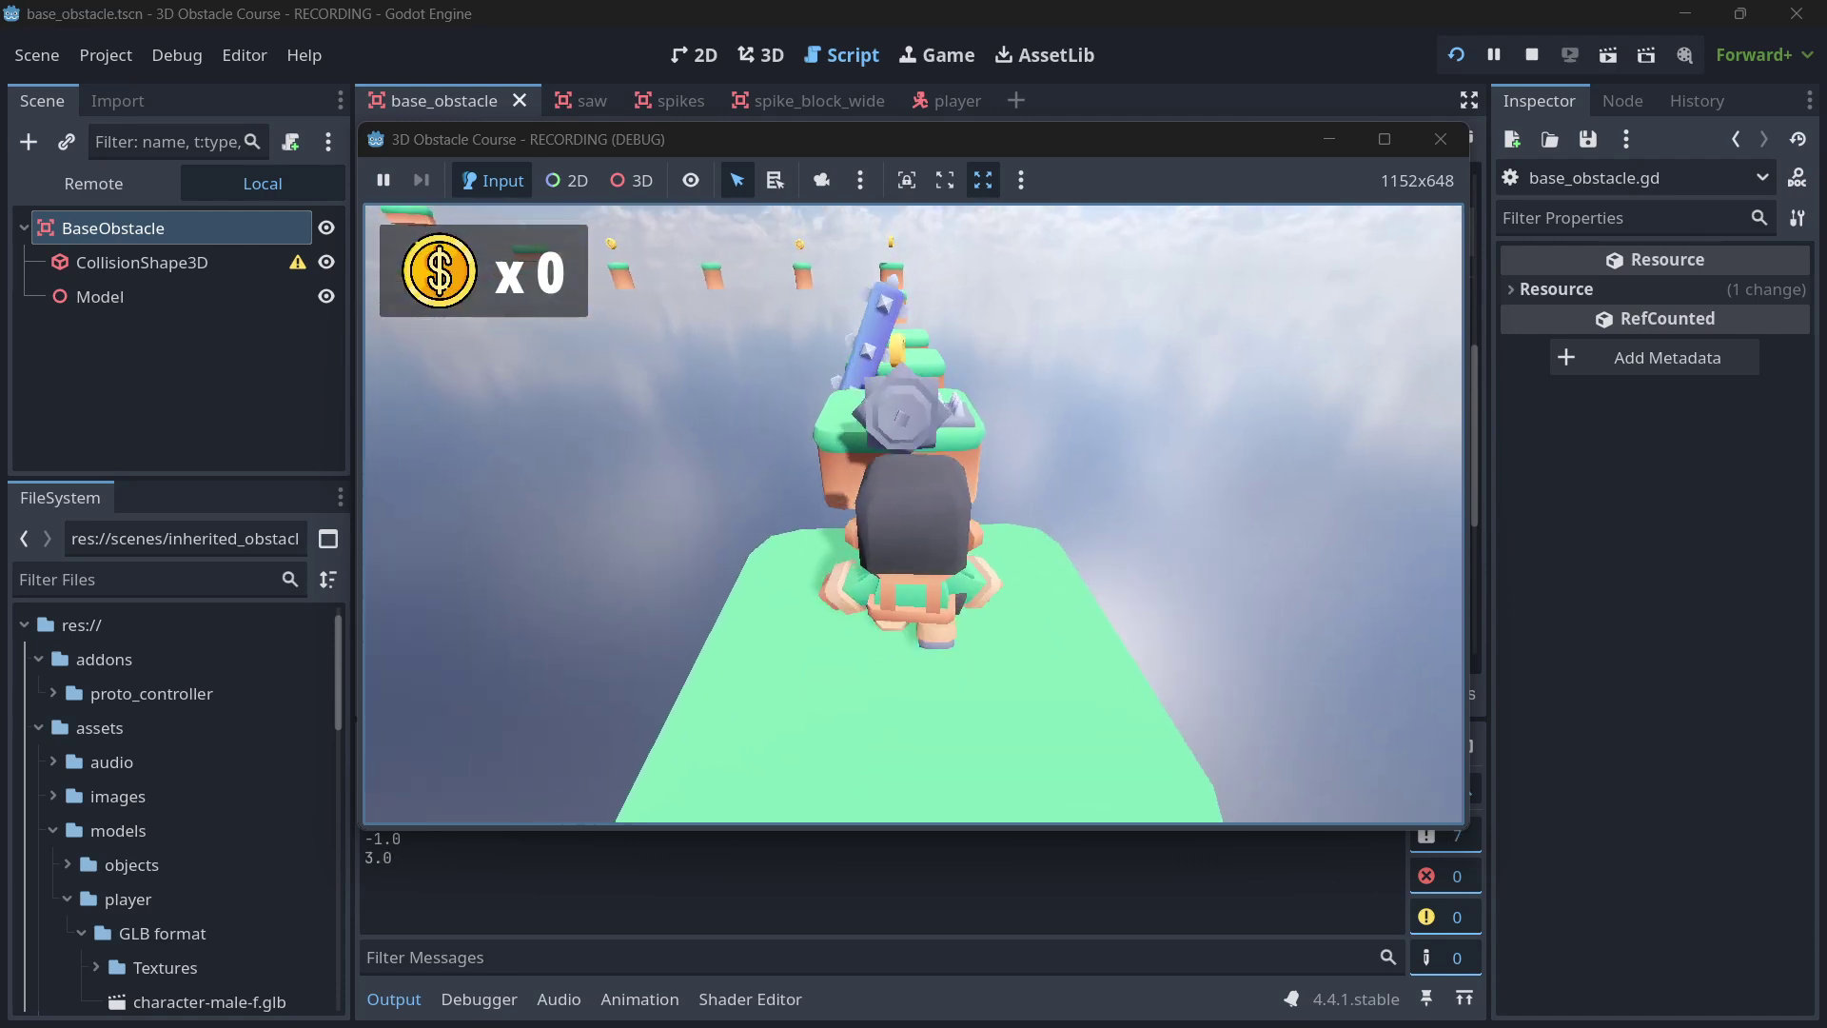
{"action": "key", "text": "w"}
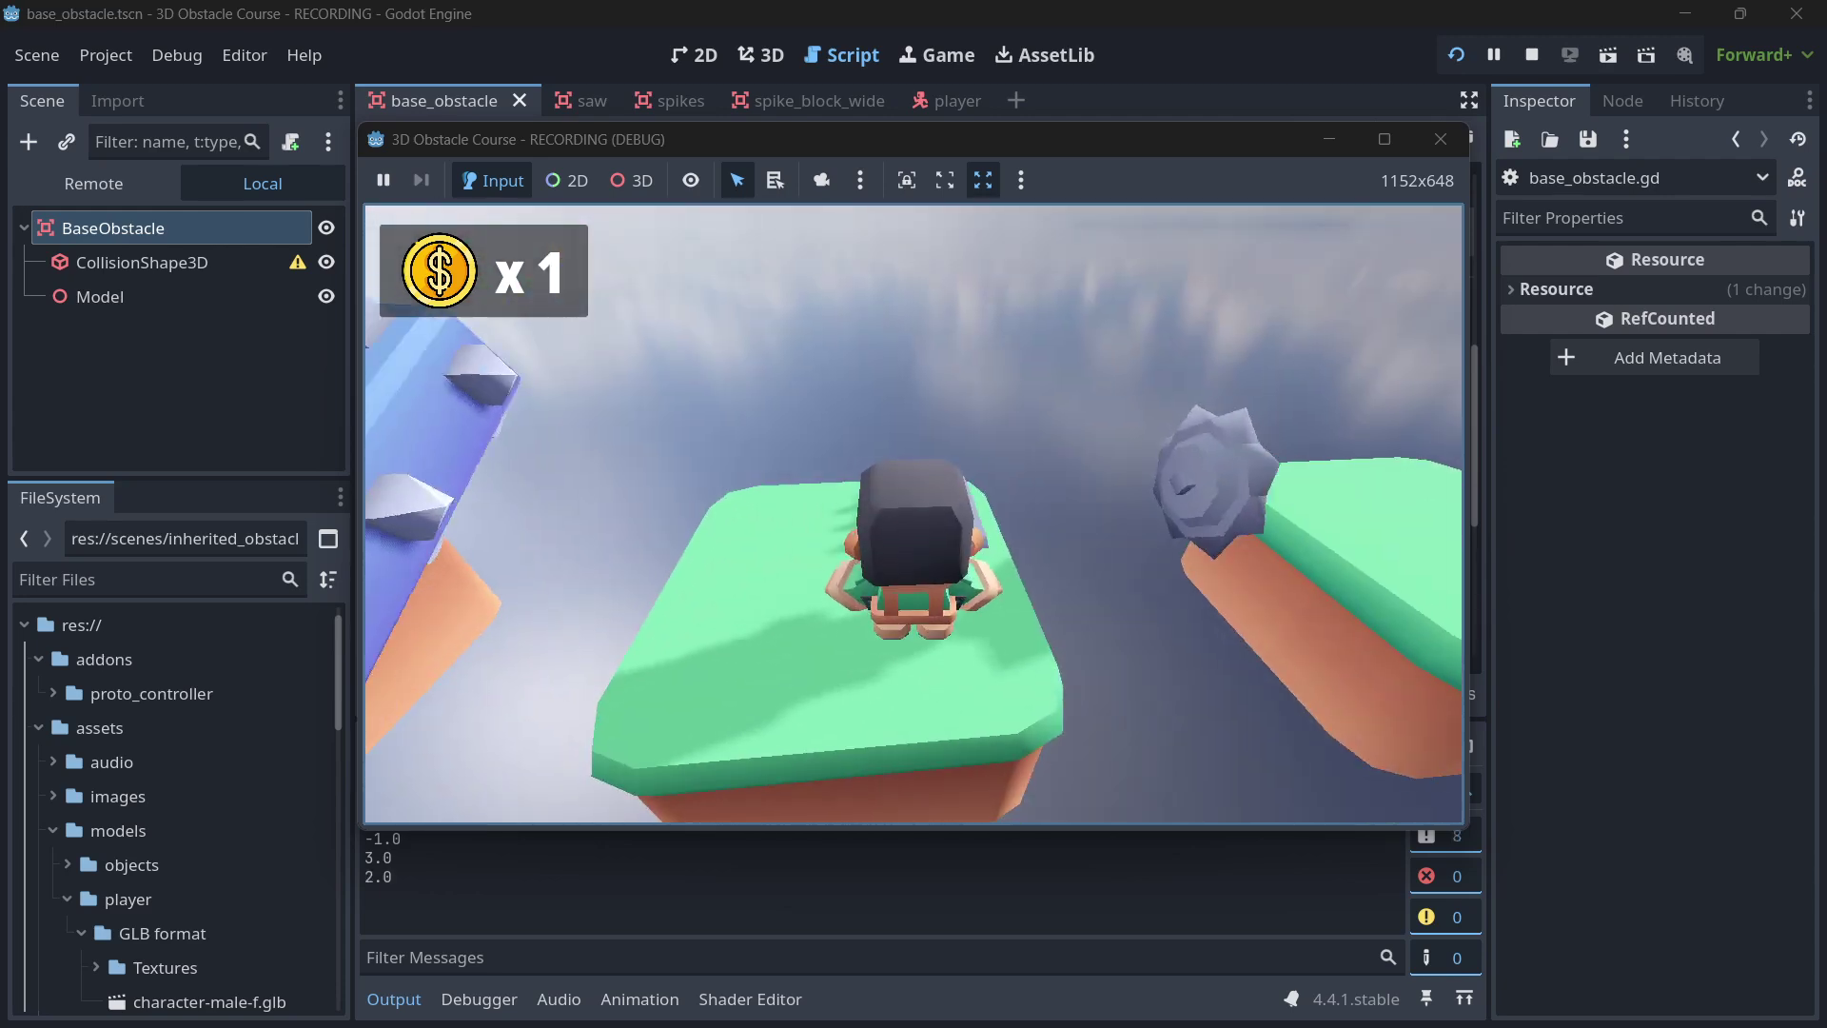
{"action": "key", "text": "w"}
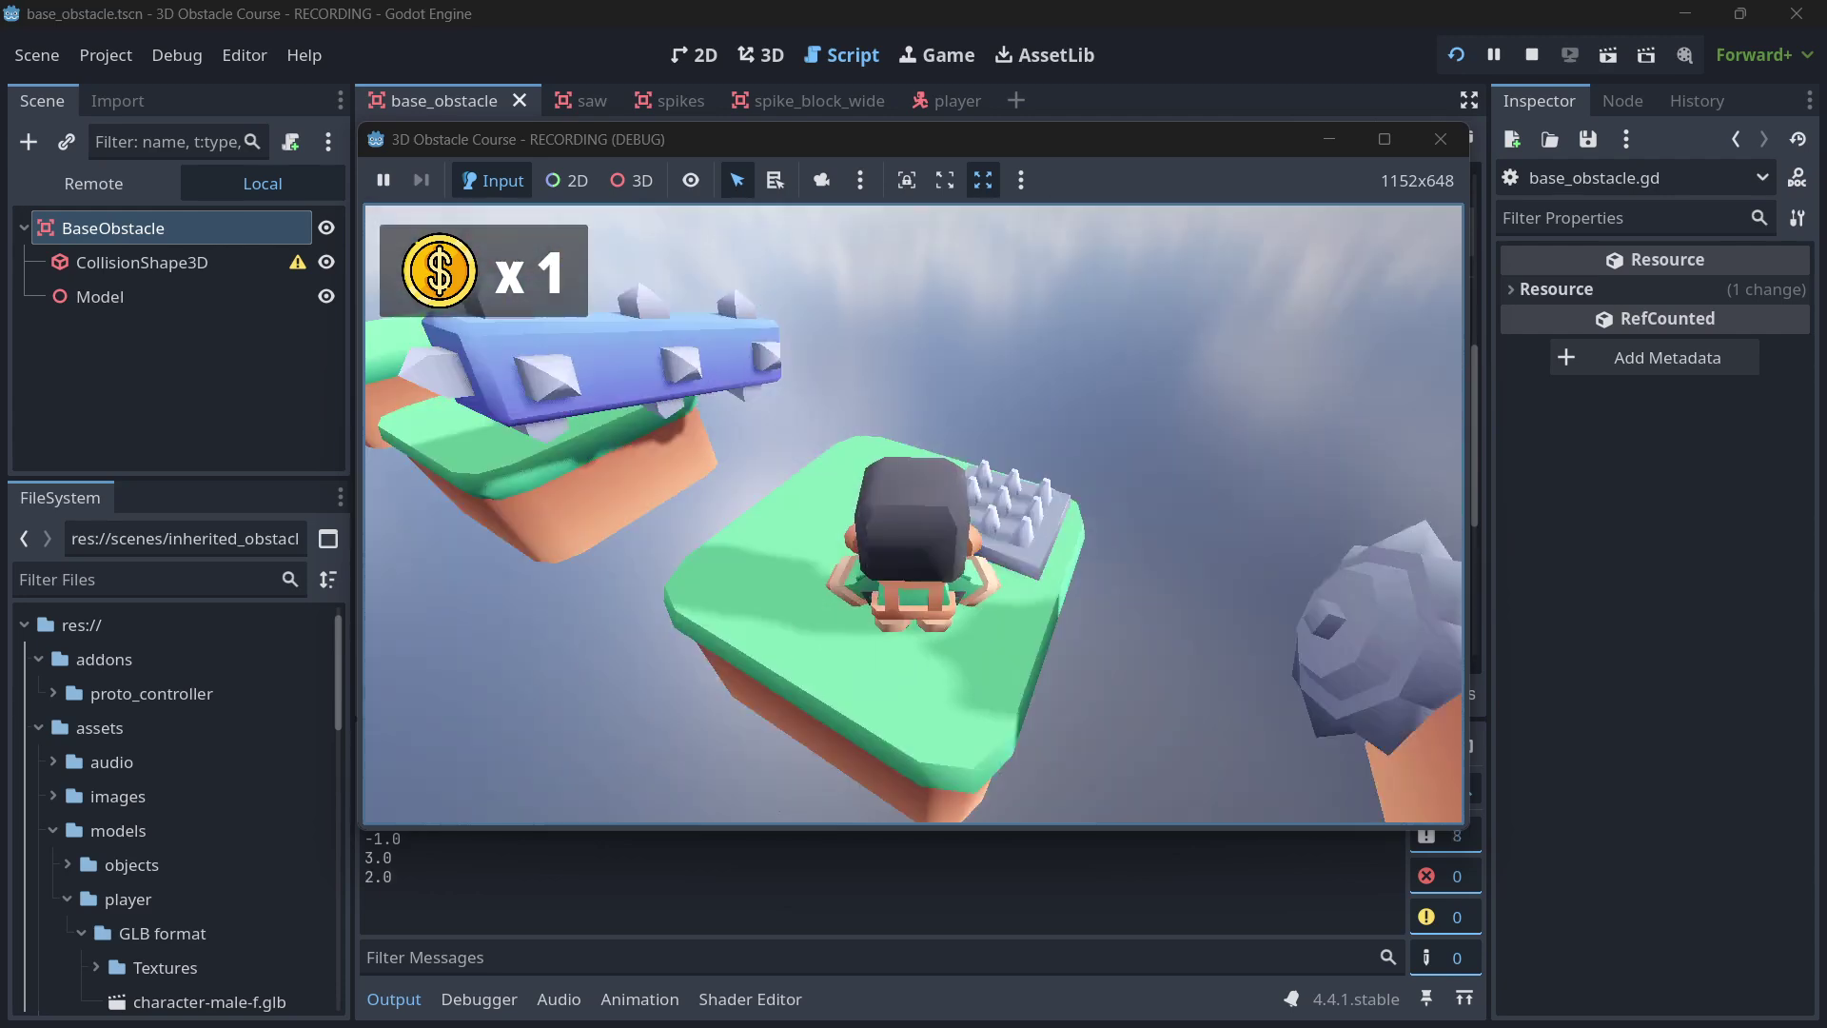
{"action": "key", "text": "Escape"}
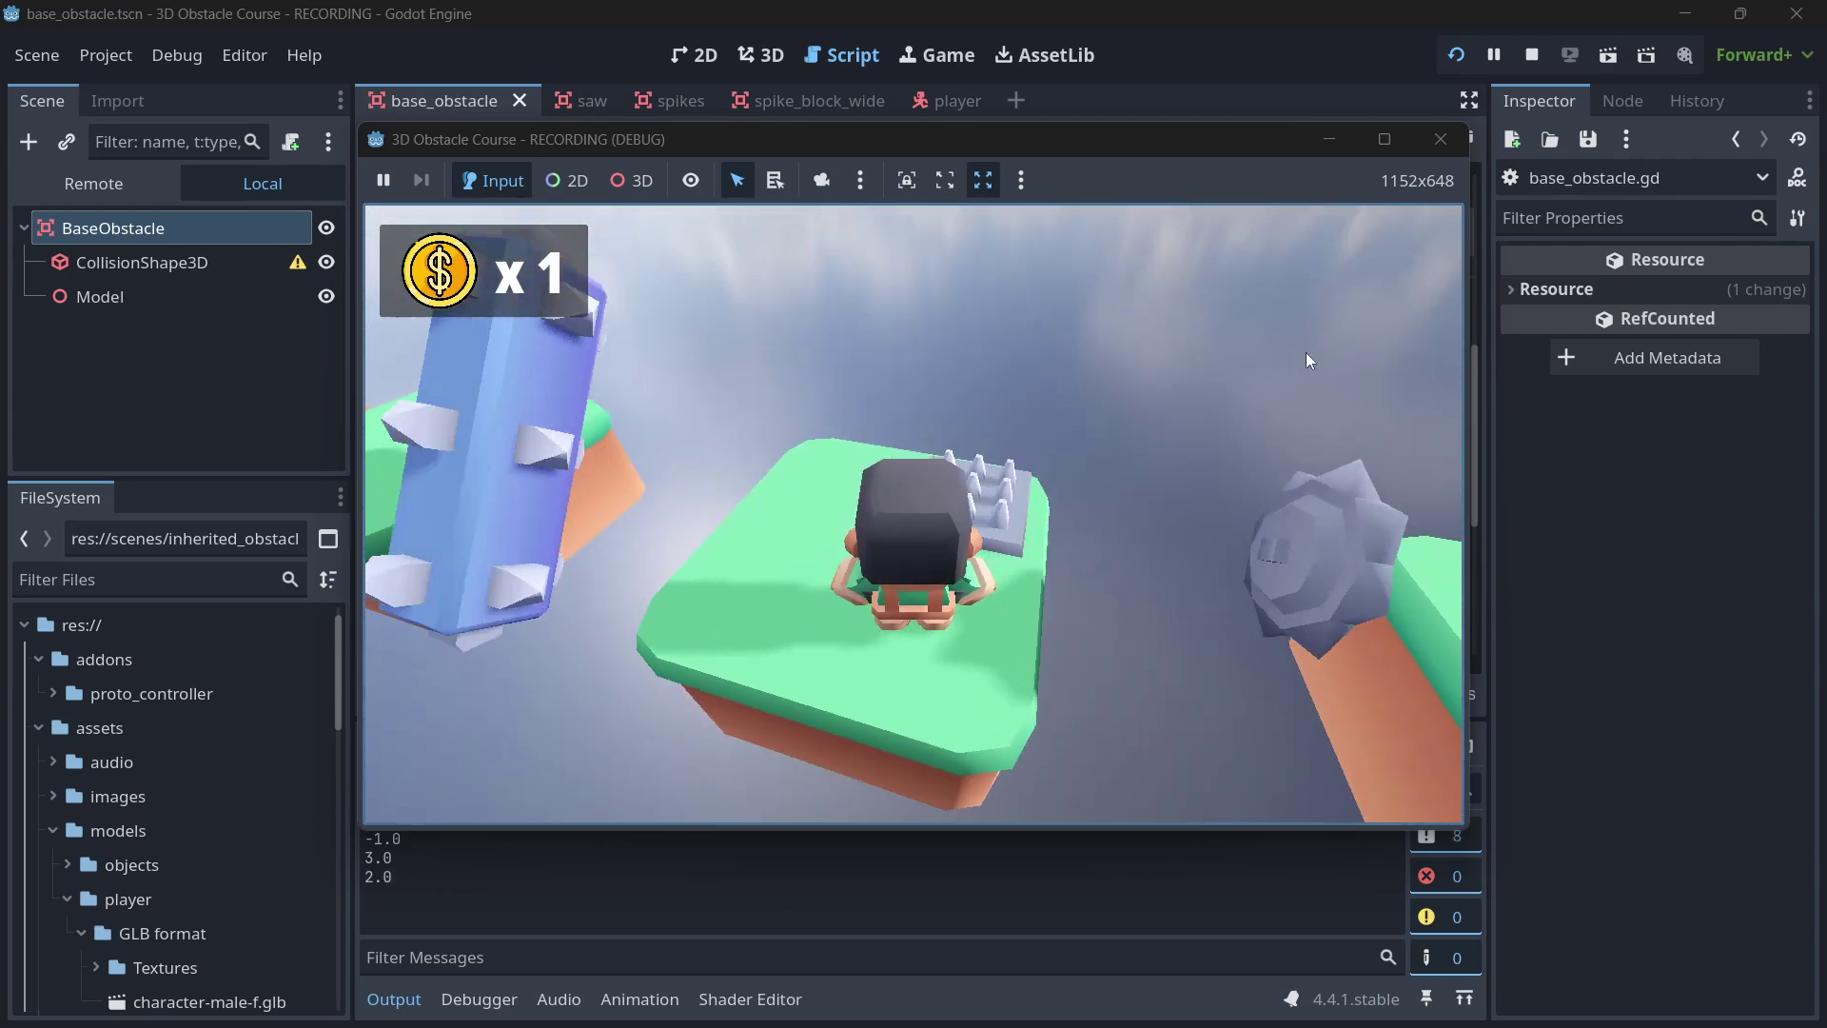
{"action": "left_click", "coordinate": [1453, 150]}
- Run the project again, walk toward the pillar through Game Over and restart, then stop debugging
{"action": "left_click", "coordinate": [1452, 55]}
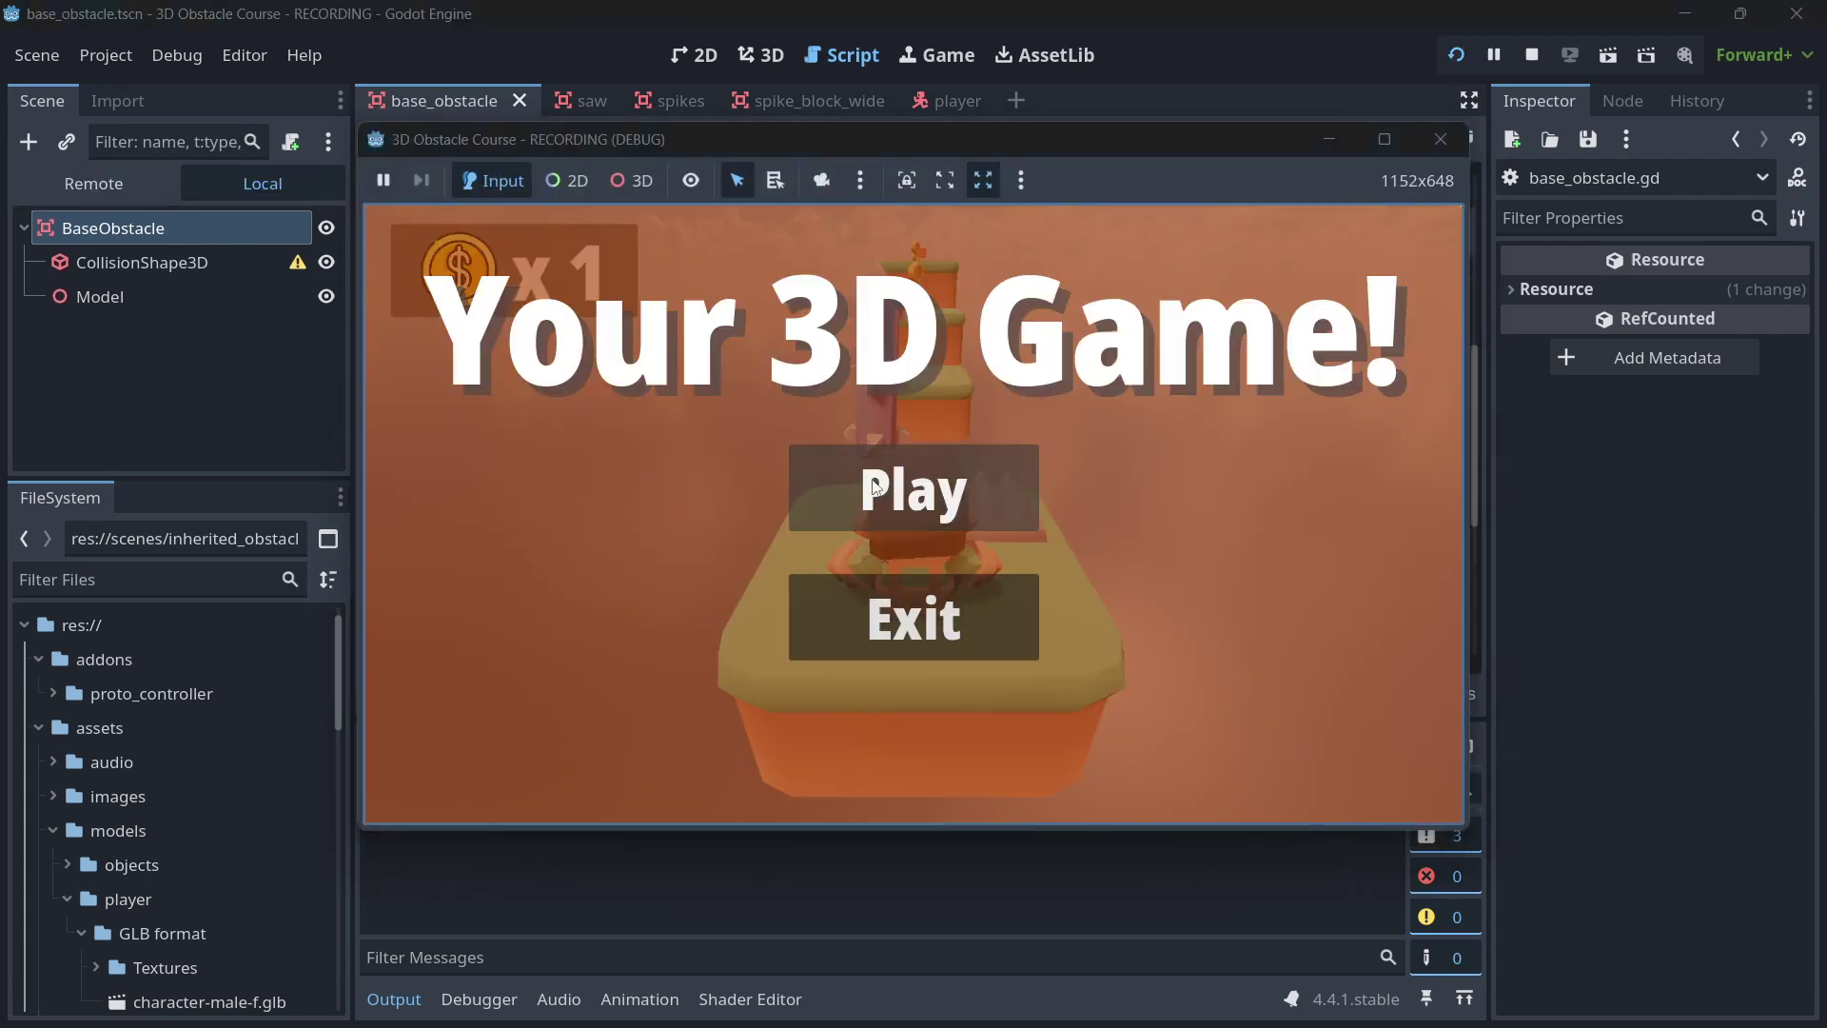
{"action": "left_click", "coordinate": [876, 486]}
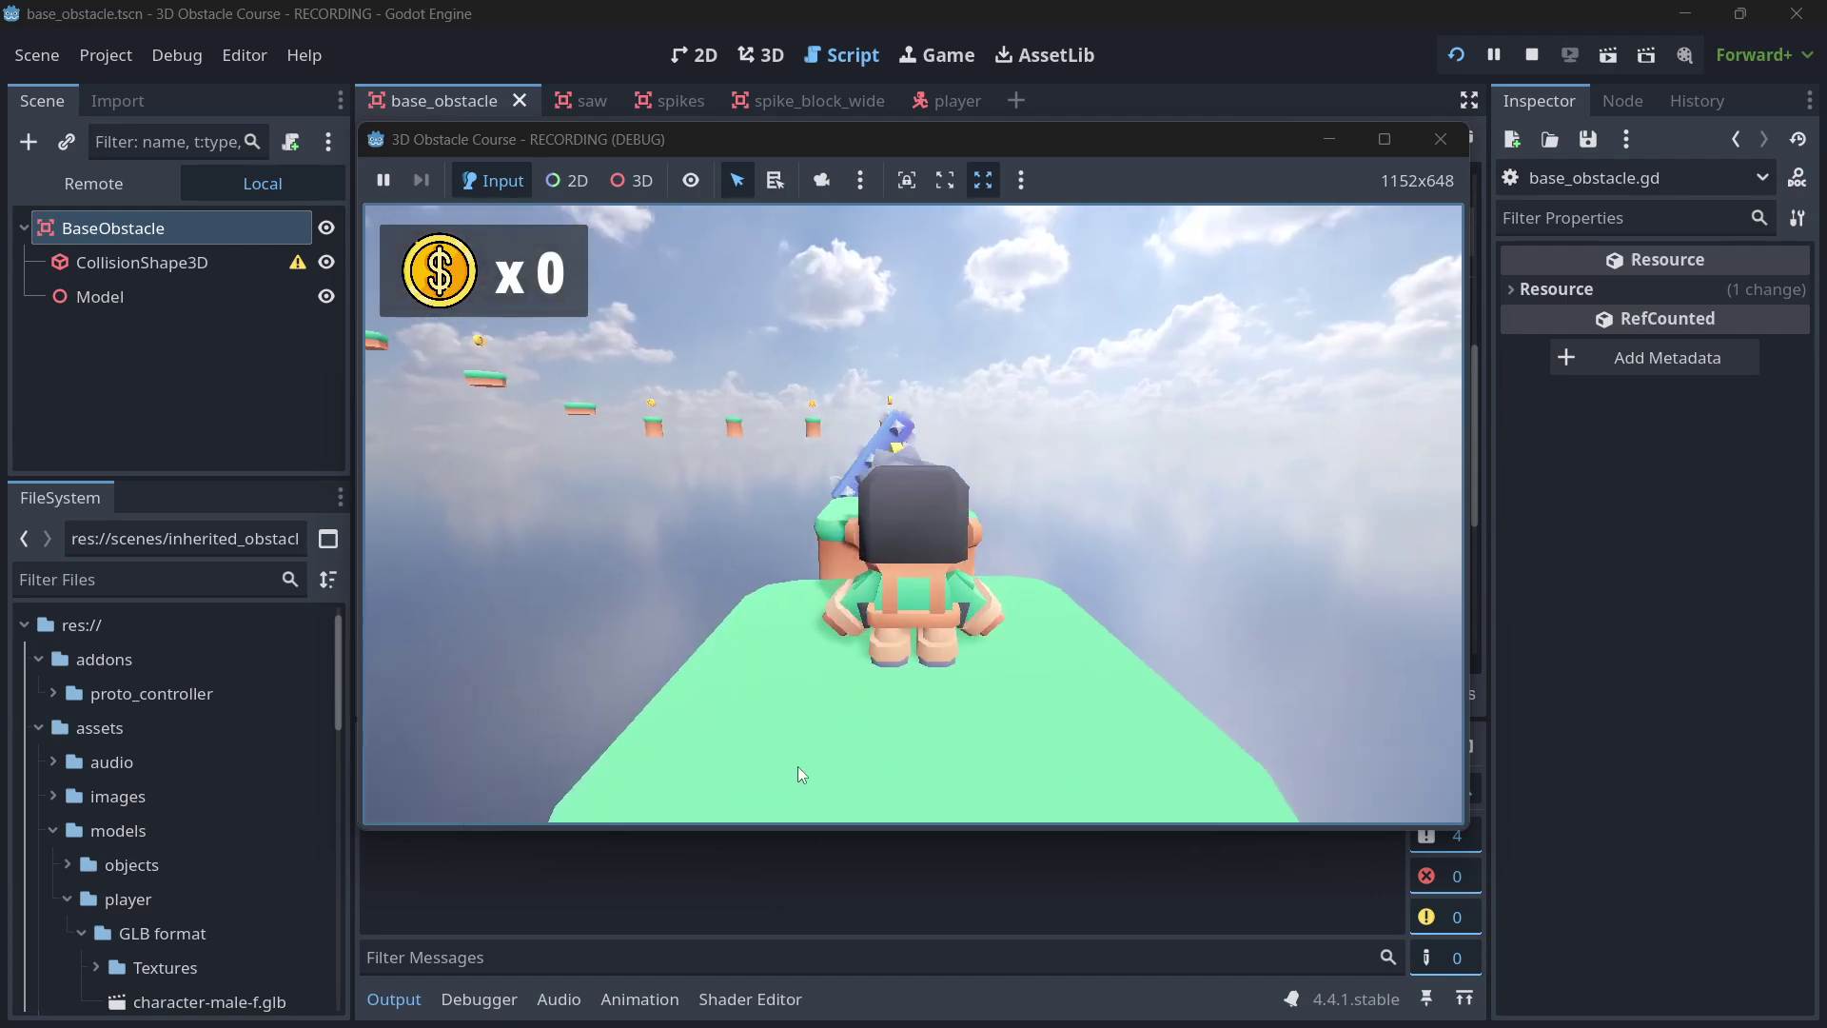
{"action": "left_click_drag", "start_coordinate": [767, 141], "coordinate": [932, 119]}
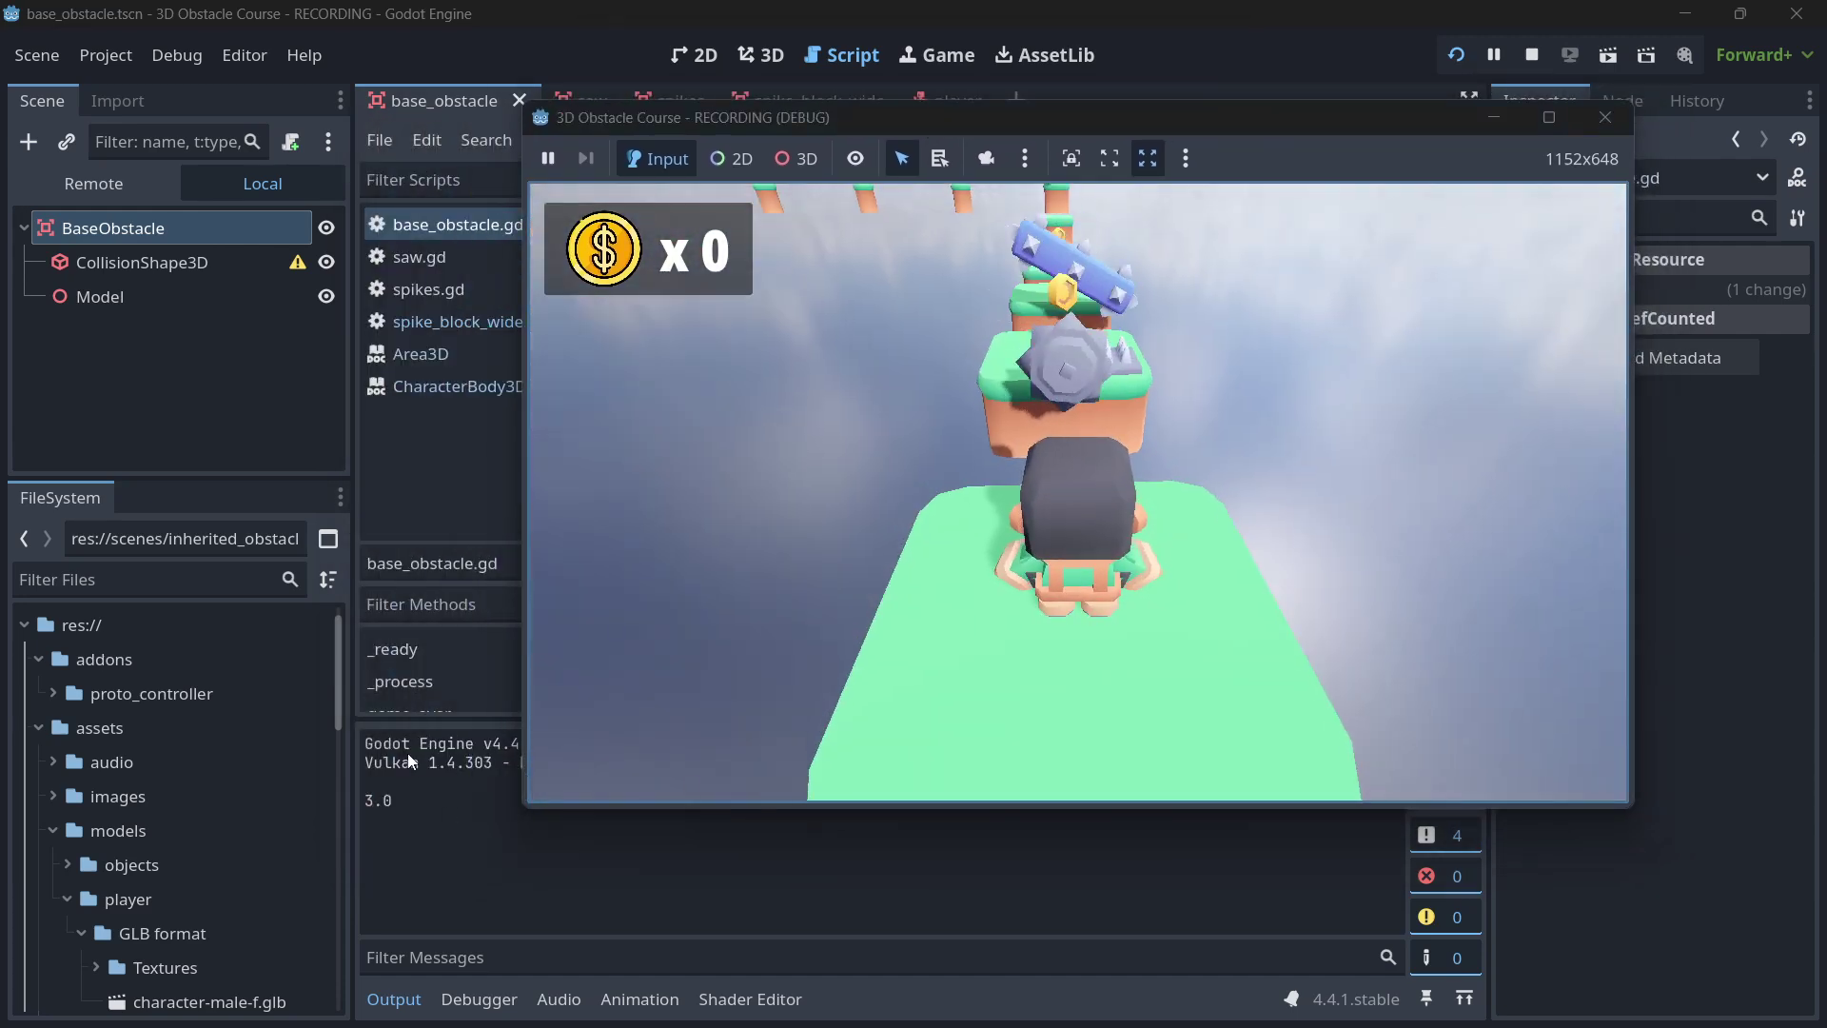
{"action": "left_click", "coordinate": [965, 677]}
{"action": "key", "text": "w"}
{"action": "key", "text": "space"}
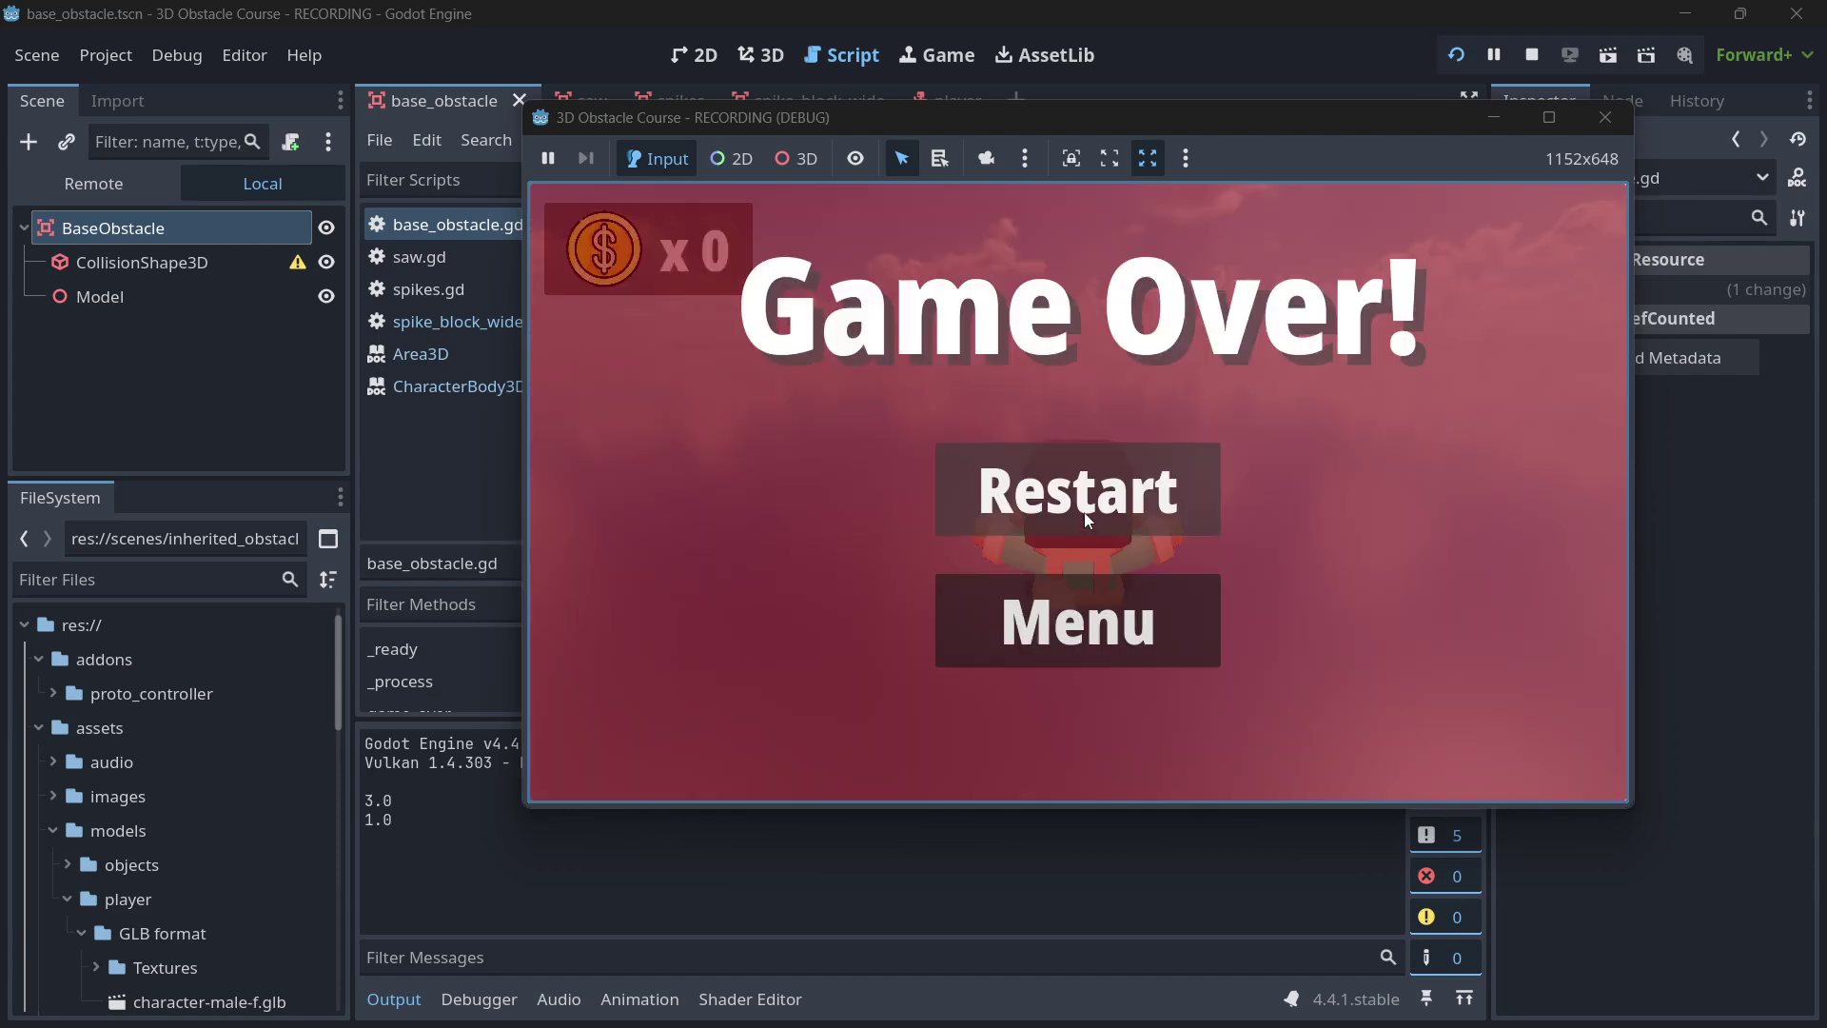
{"action": "left_click", "coordinate": [1018, 527]}
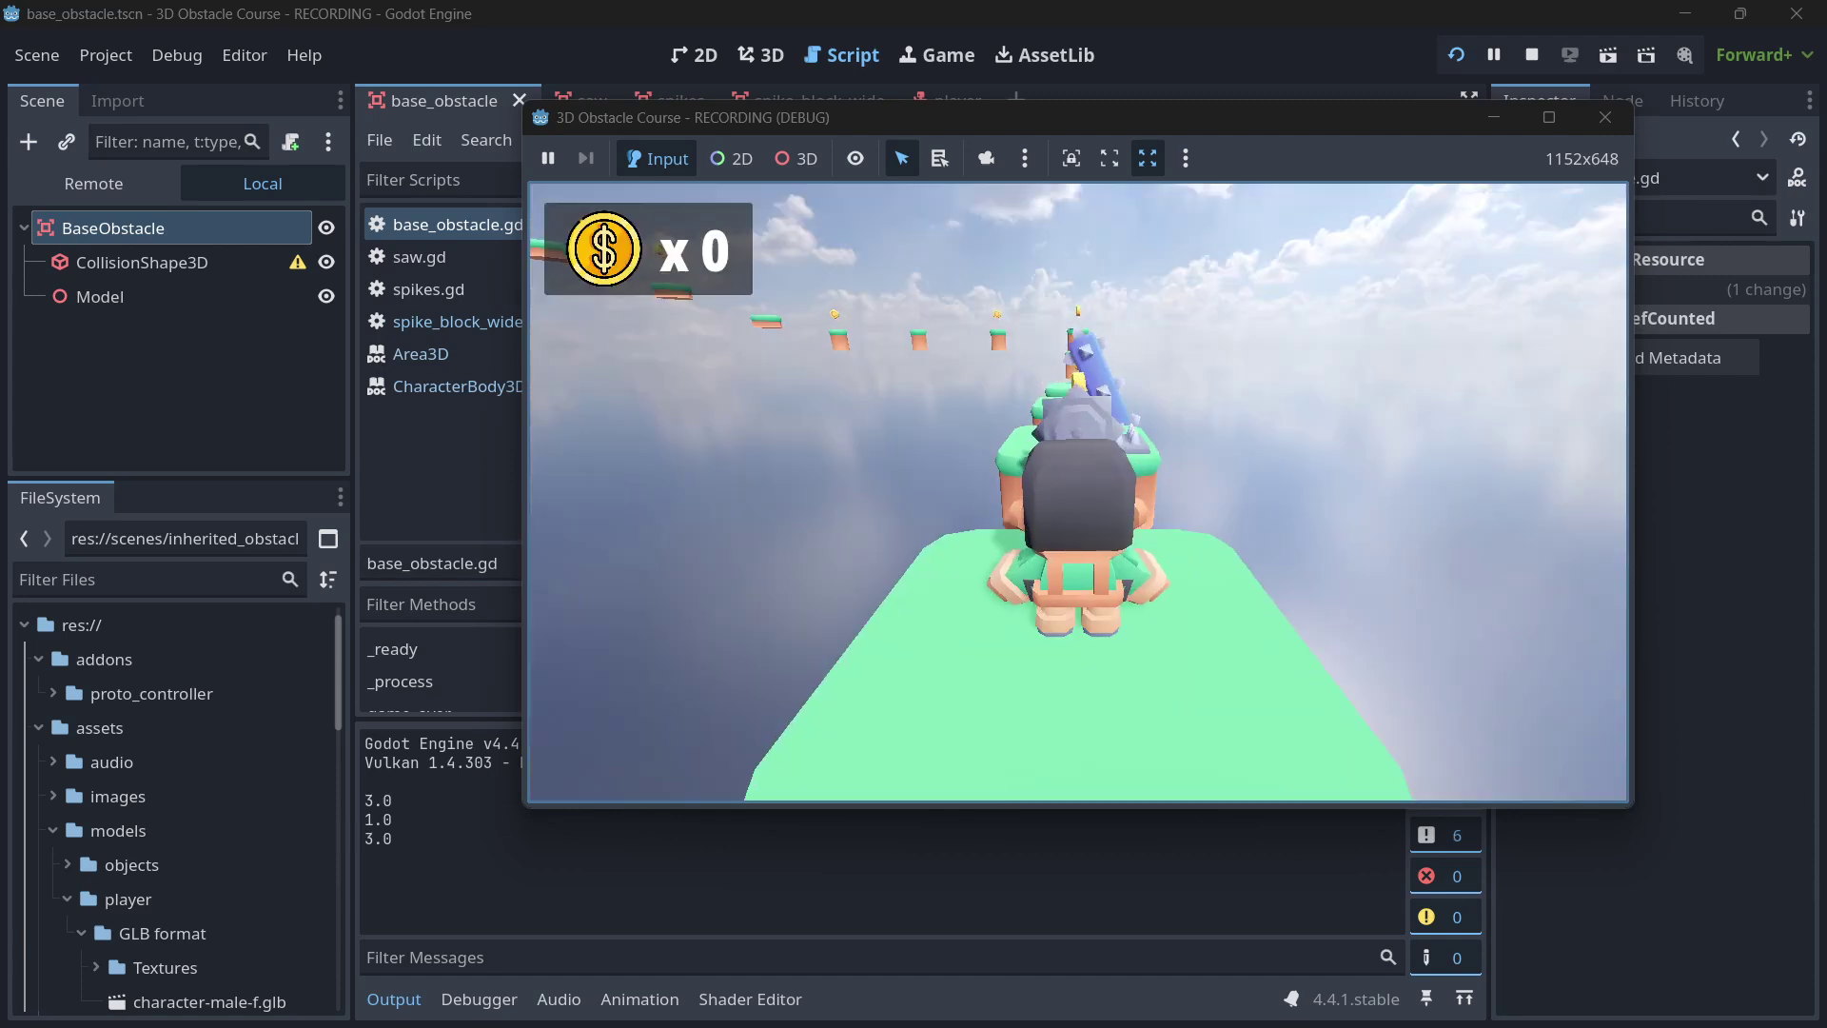
{"action": "key", "text": "w"}
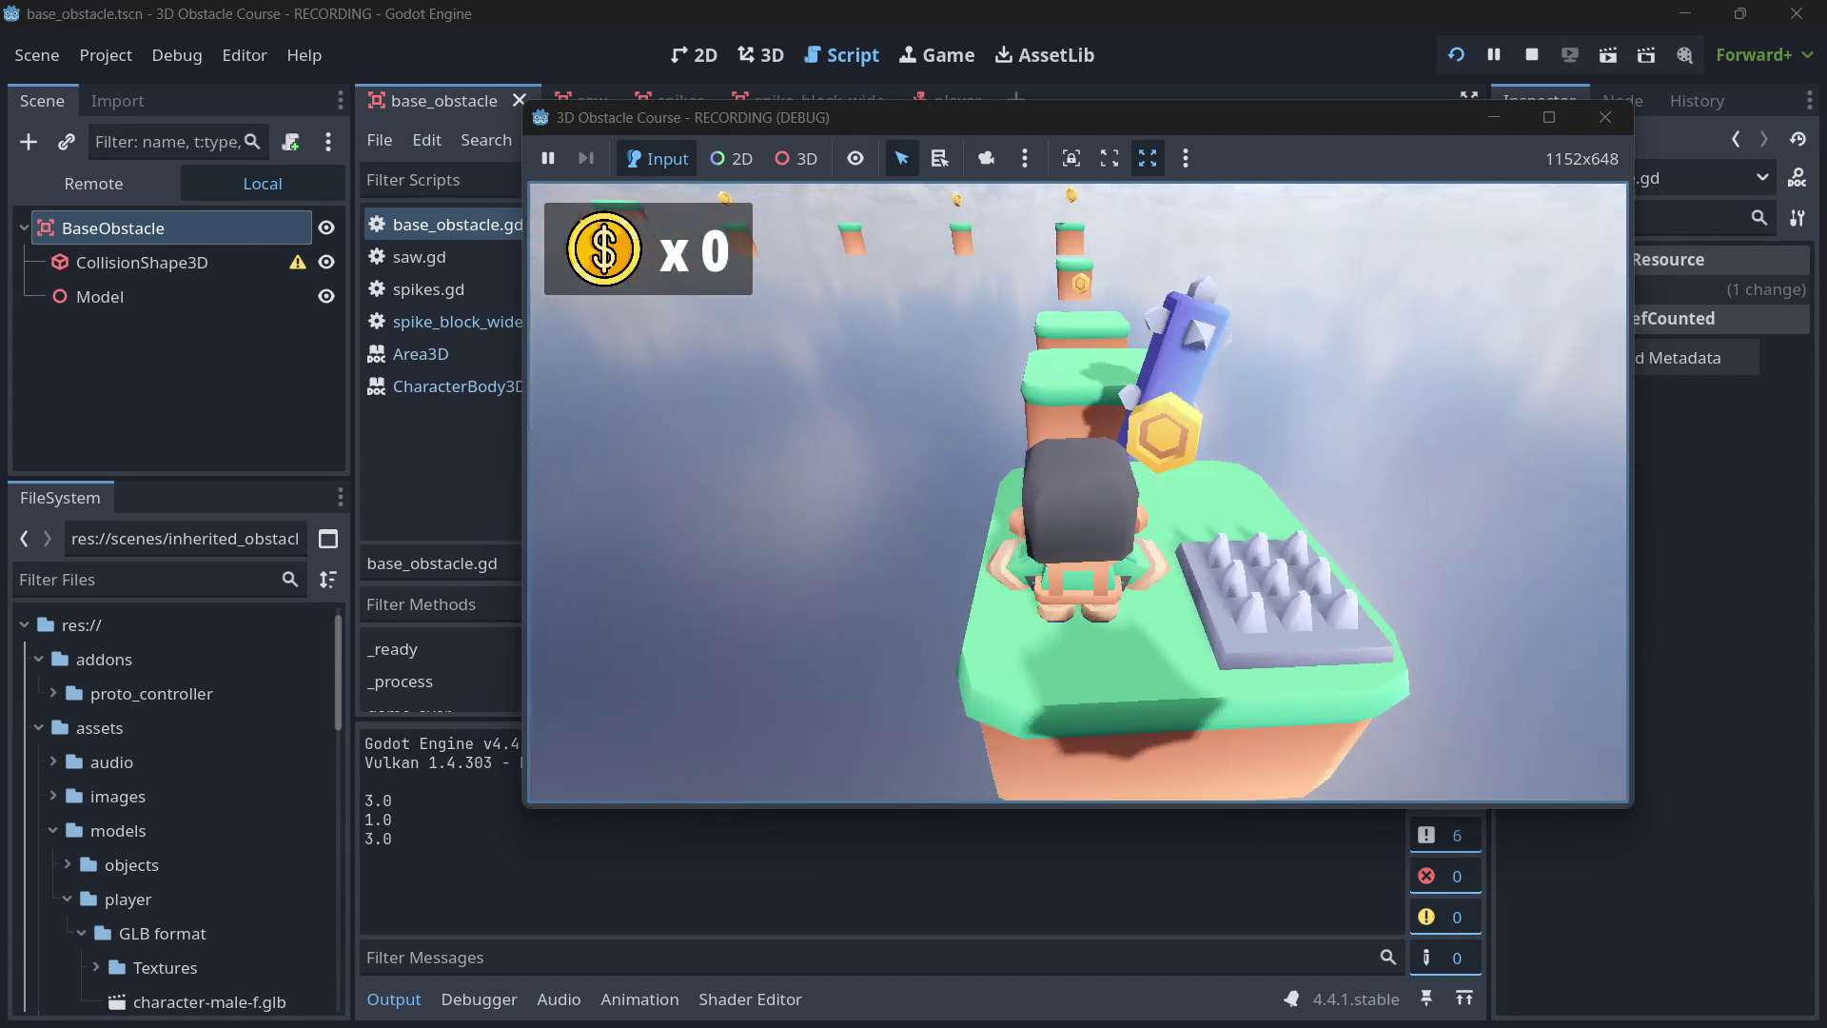
{"action": "key", "text": "Escape"}
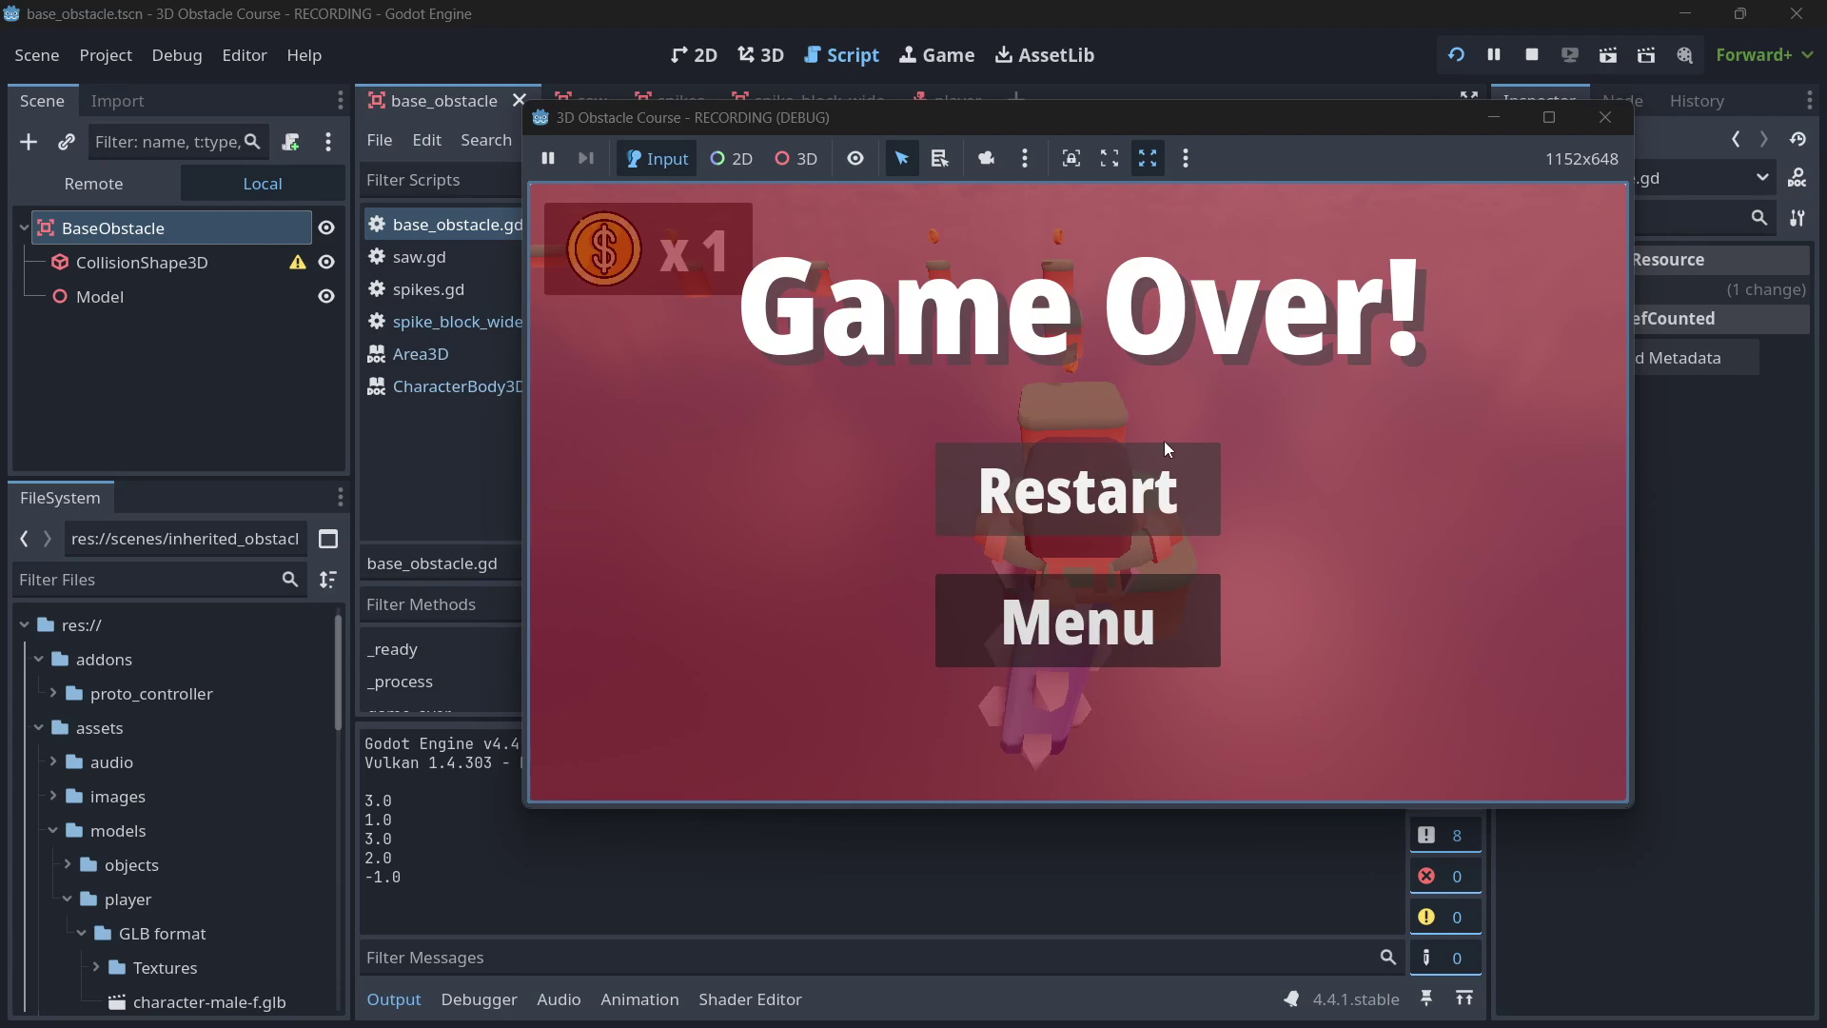
{"action": "left_click", "coordinate": [1591, 124]}
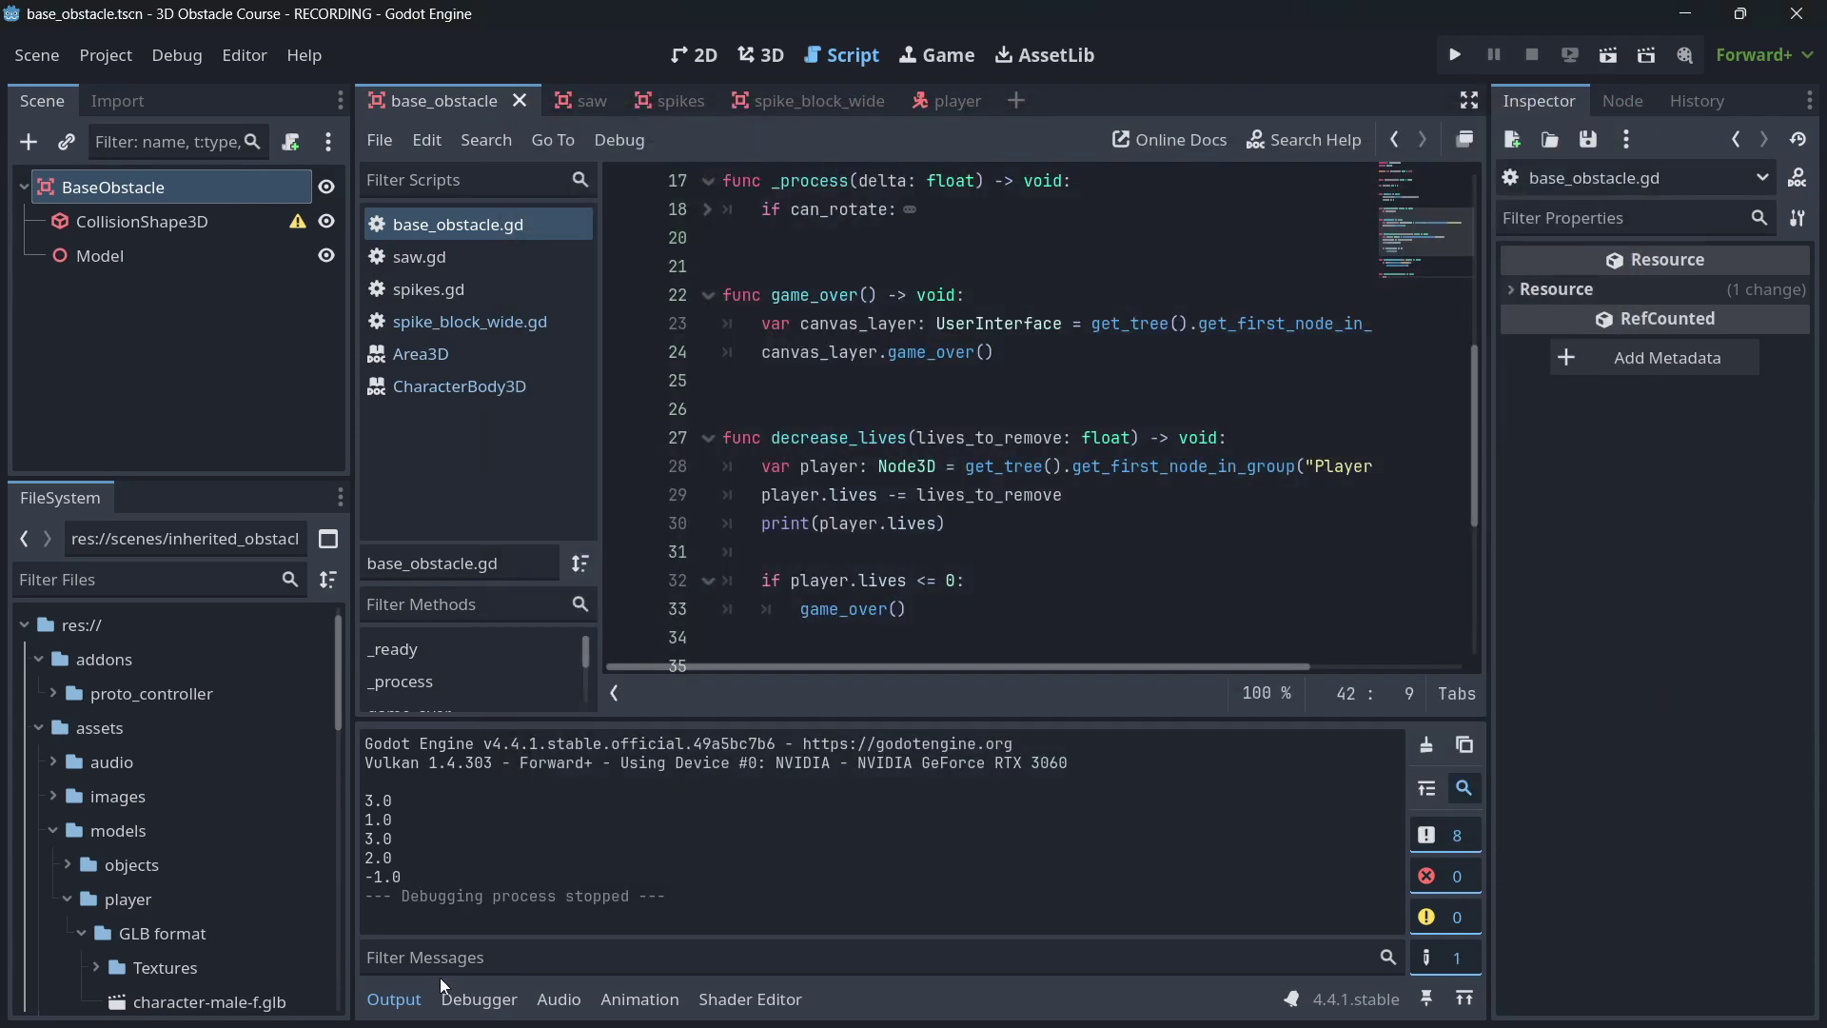
- Collapse the output panel, show base_obstacle in the 3D view, and select the BaseObstacle root
{"action": "left_click", "coordinate": [416, 1007]}
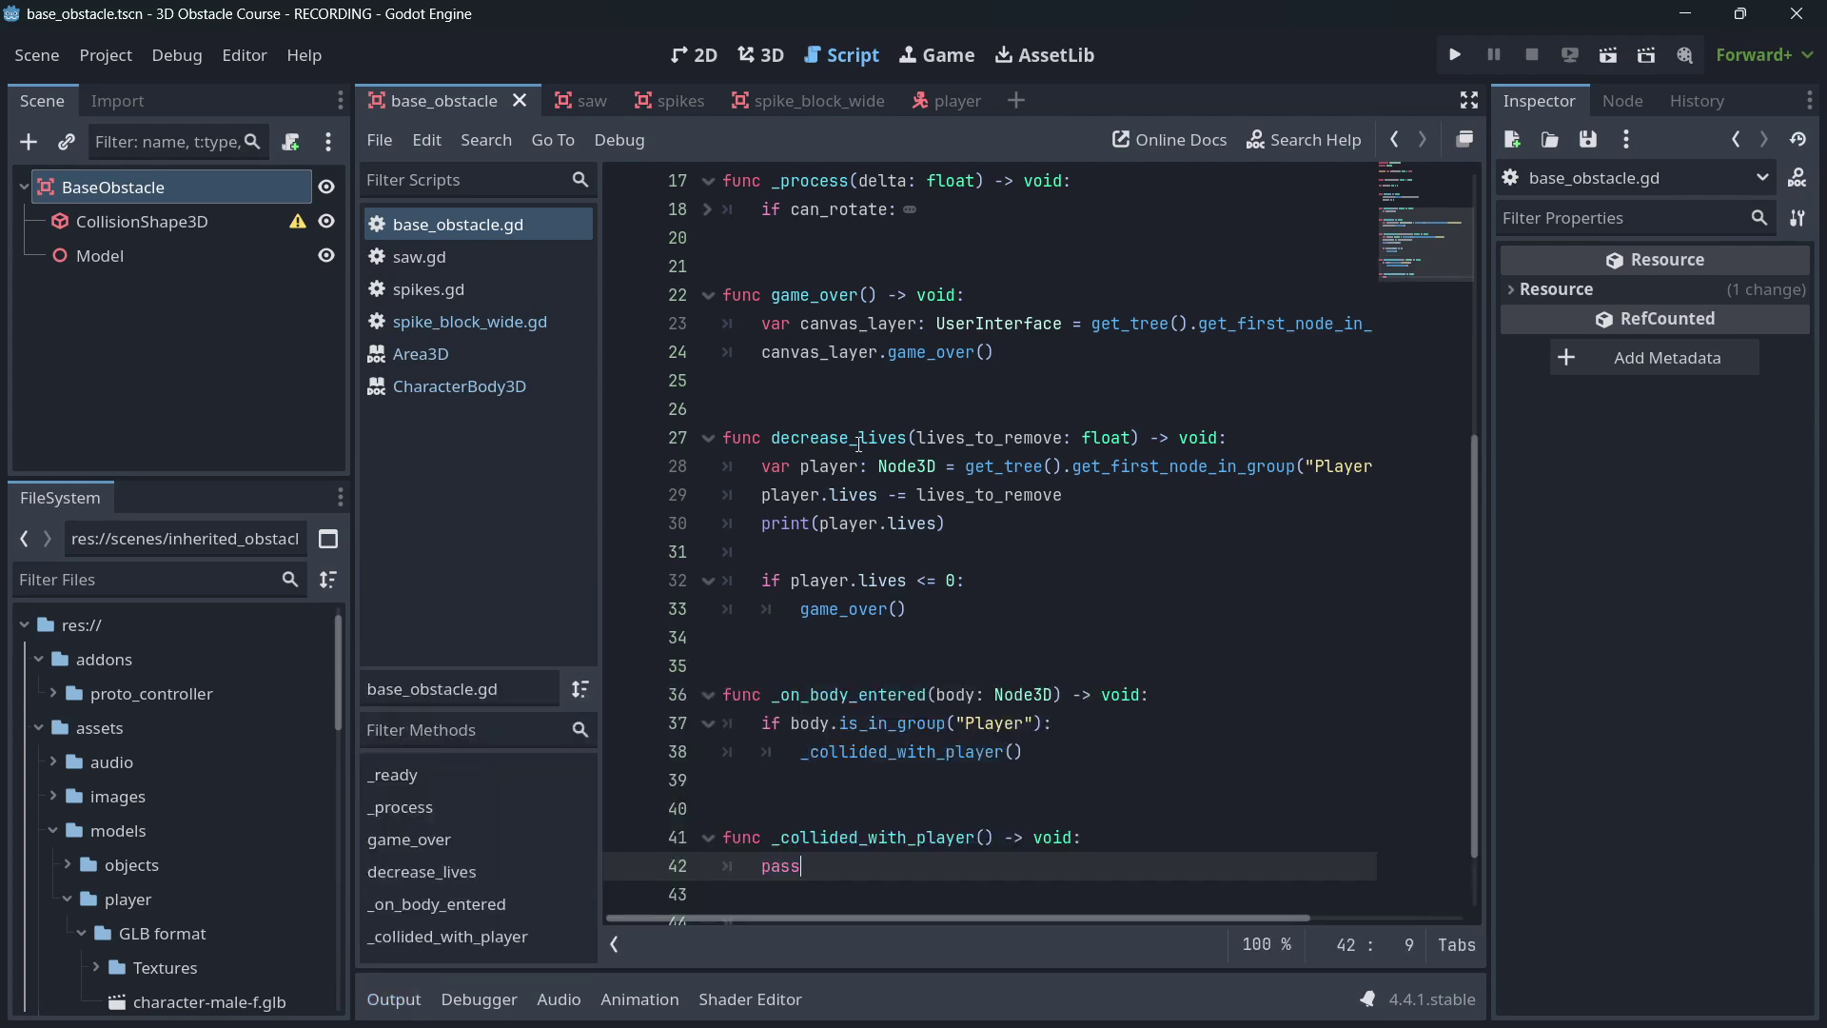
{"action": "left_click", "coordinate": [683, 54]}
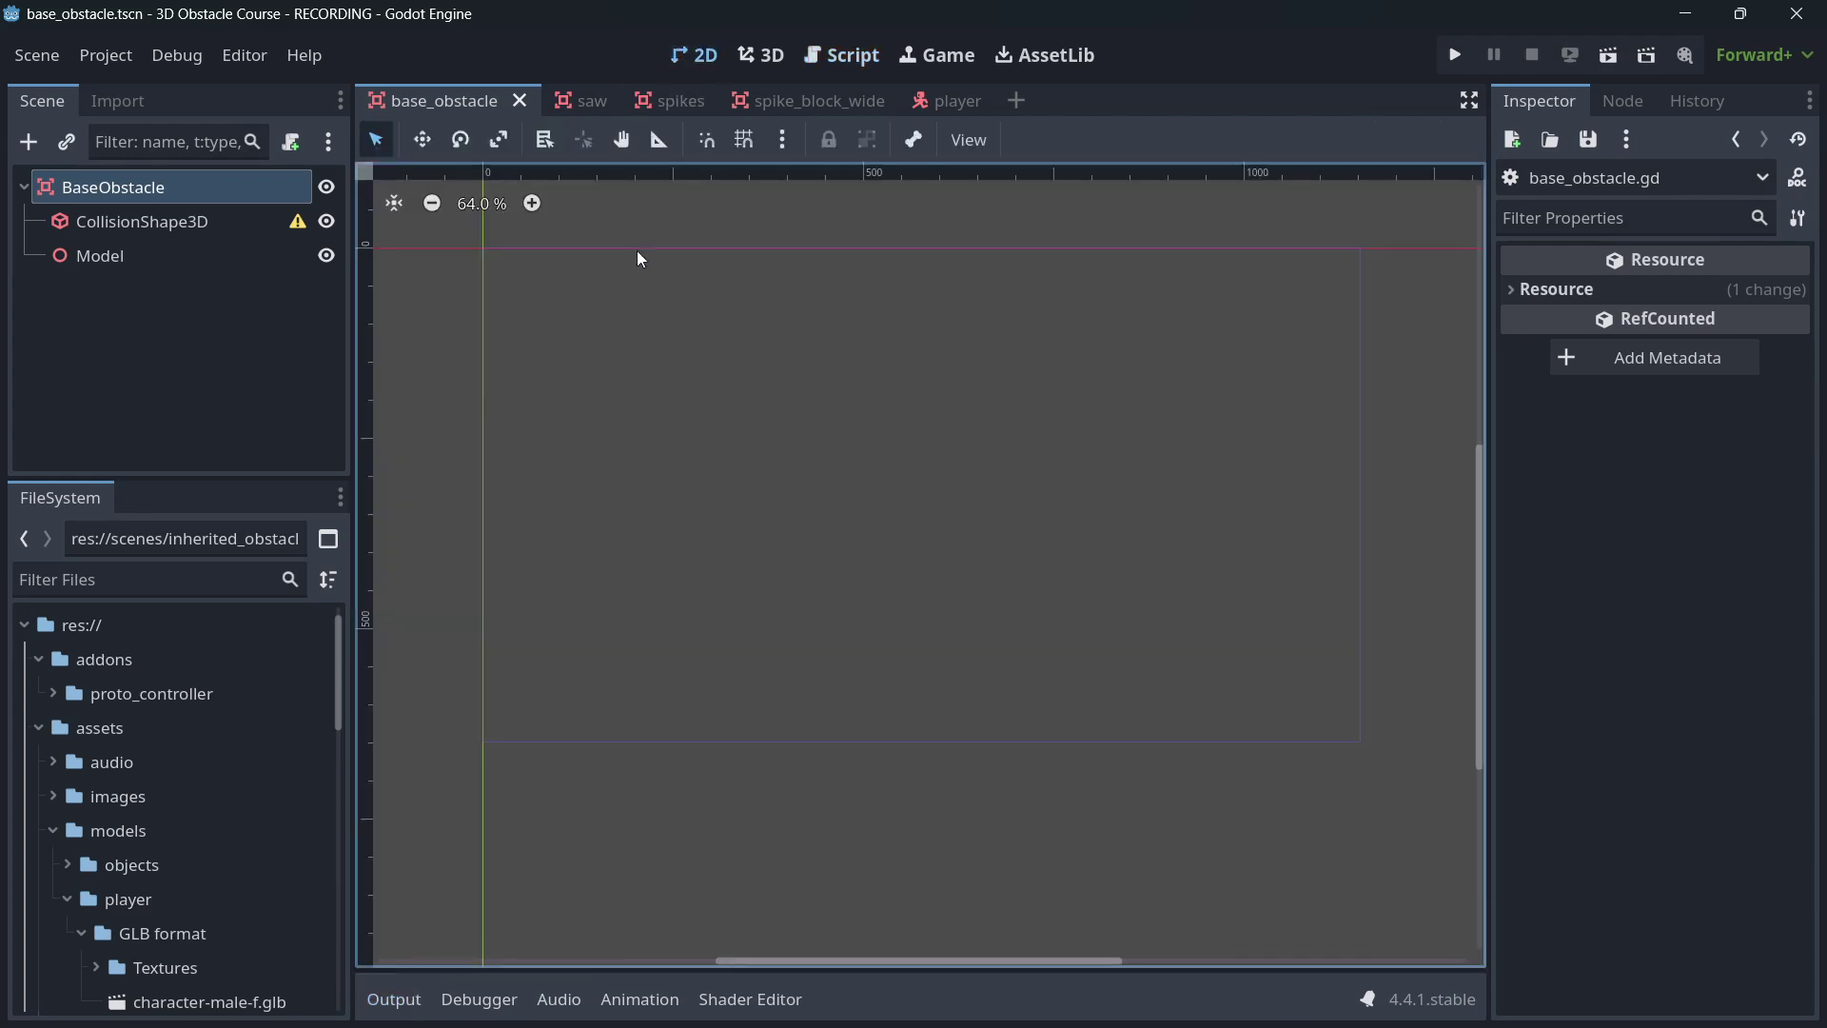
{"action": "left_click", "coordinate": [748, 53]}
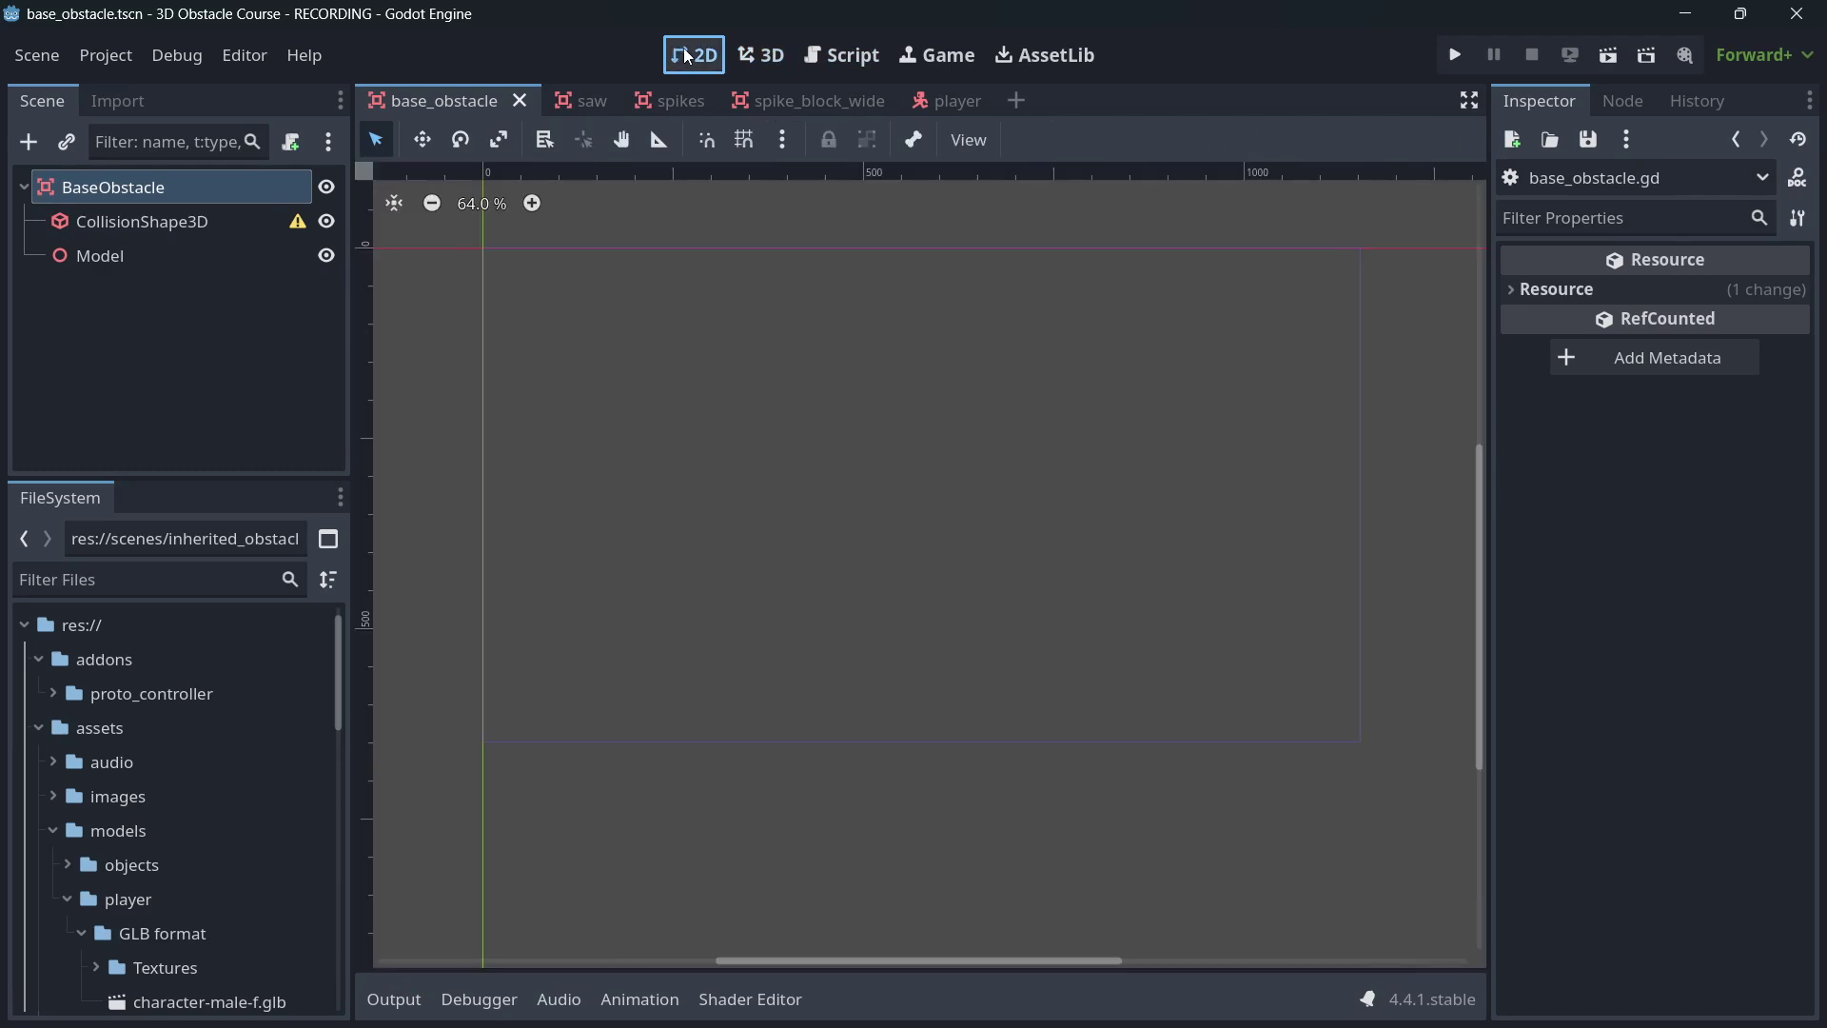
{"action": "left_click", "coordinate": [761, 55]}
{"action": "scroll", "coordinate": [955, 457], "scroll_direction": "up", "scroll_amount": 3}
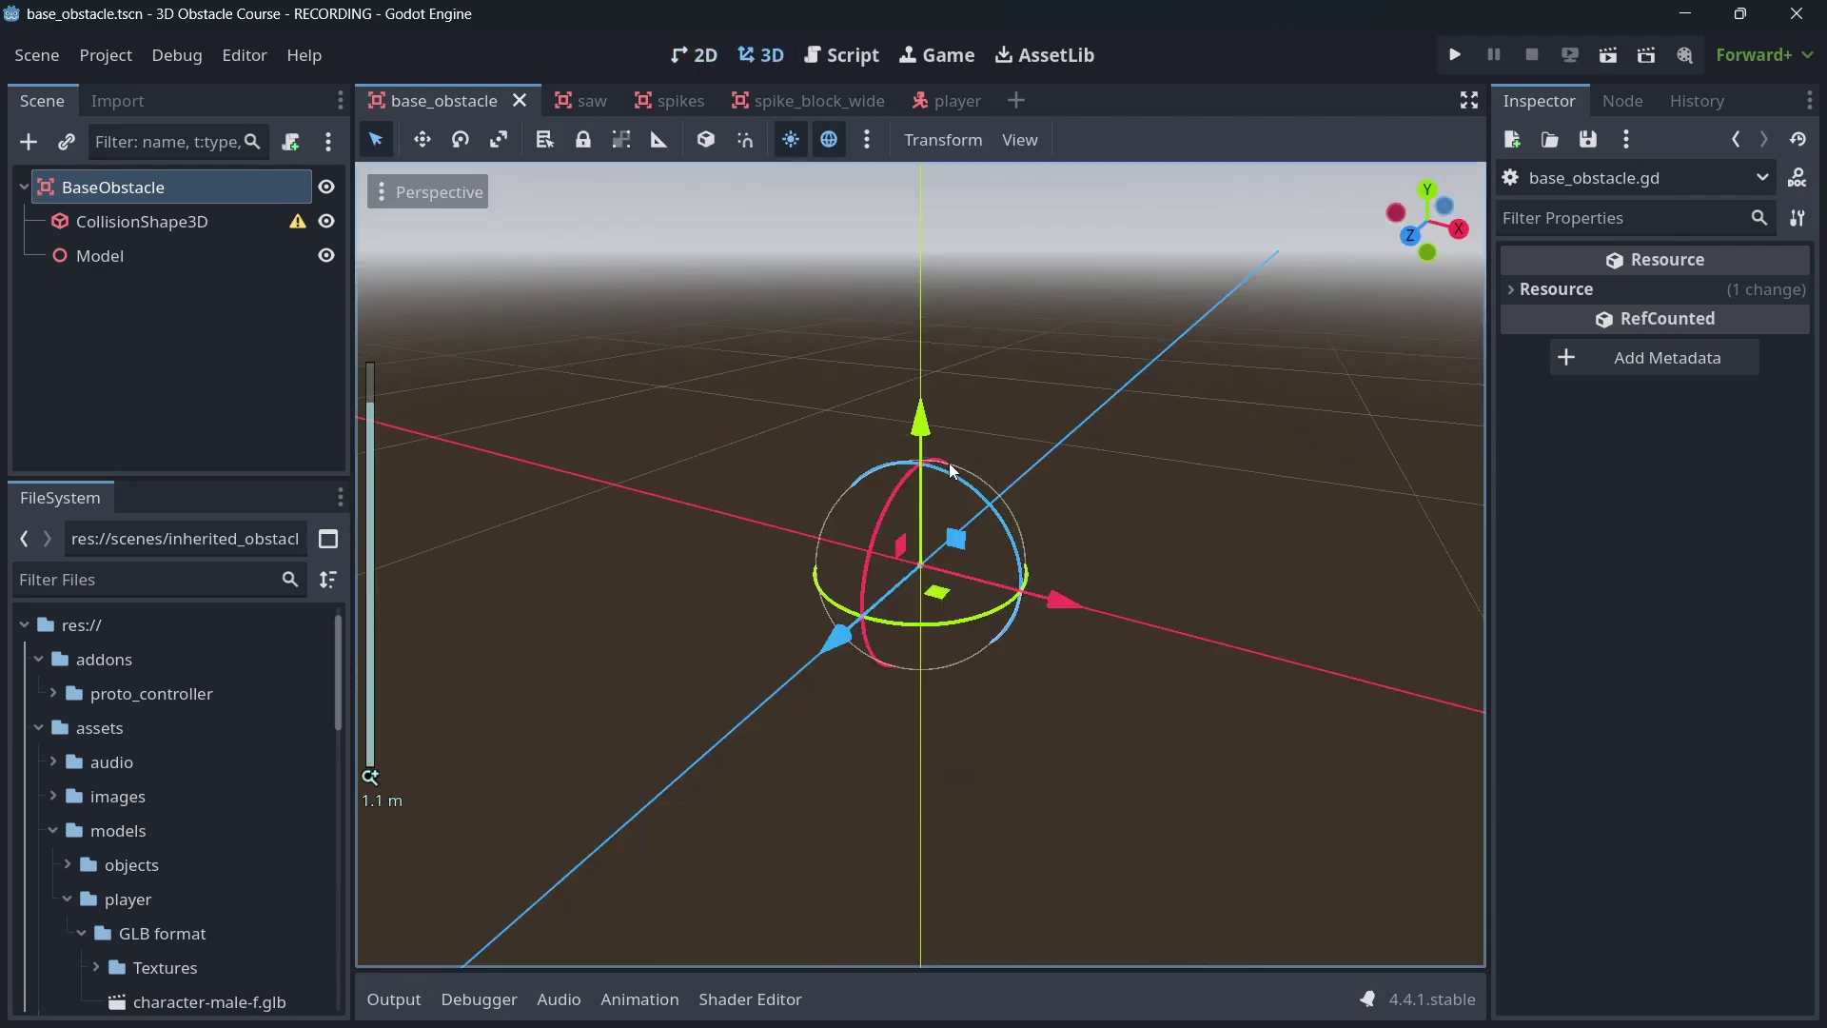
{"action": "left_click", "coordinate": [186, 348]}
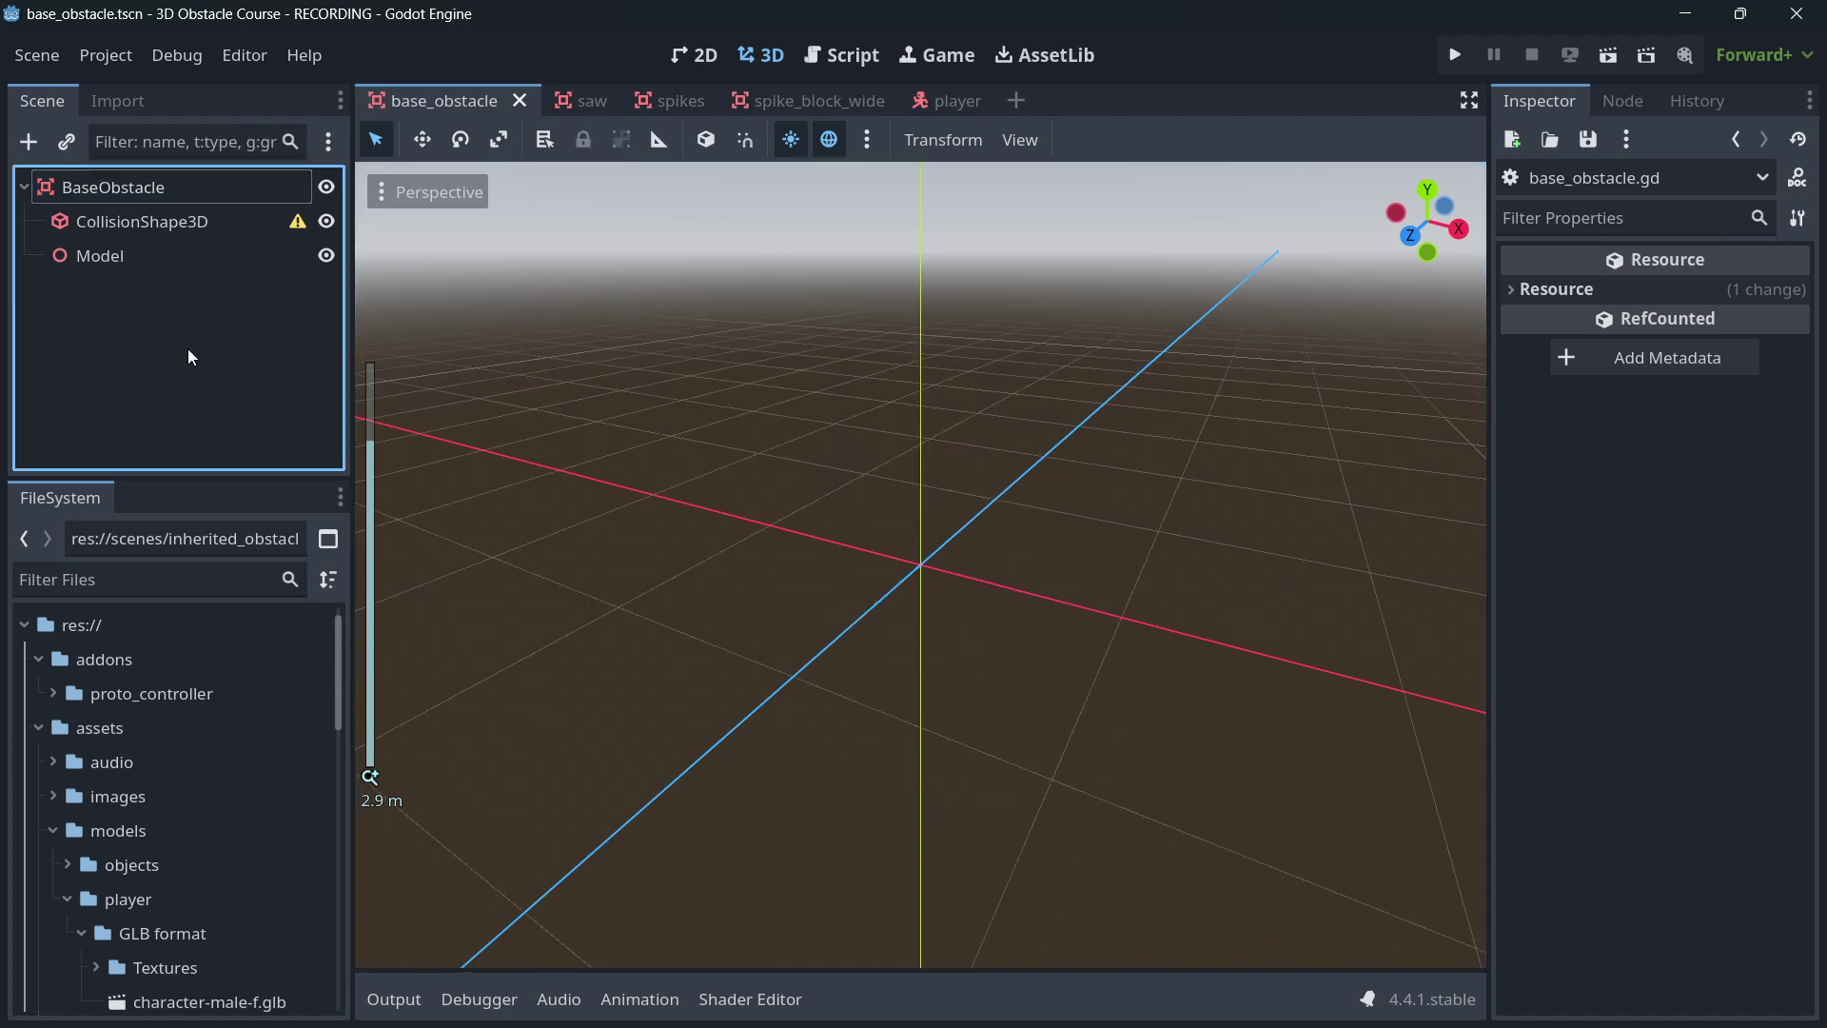
{"action": "left_click", "coordinate": [123, 190]}
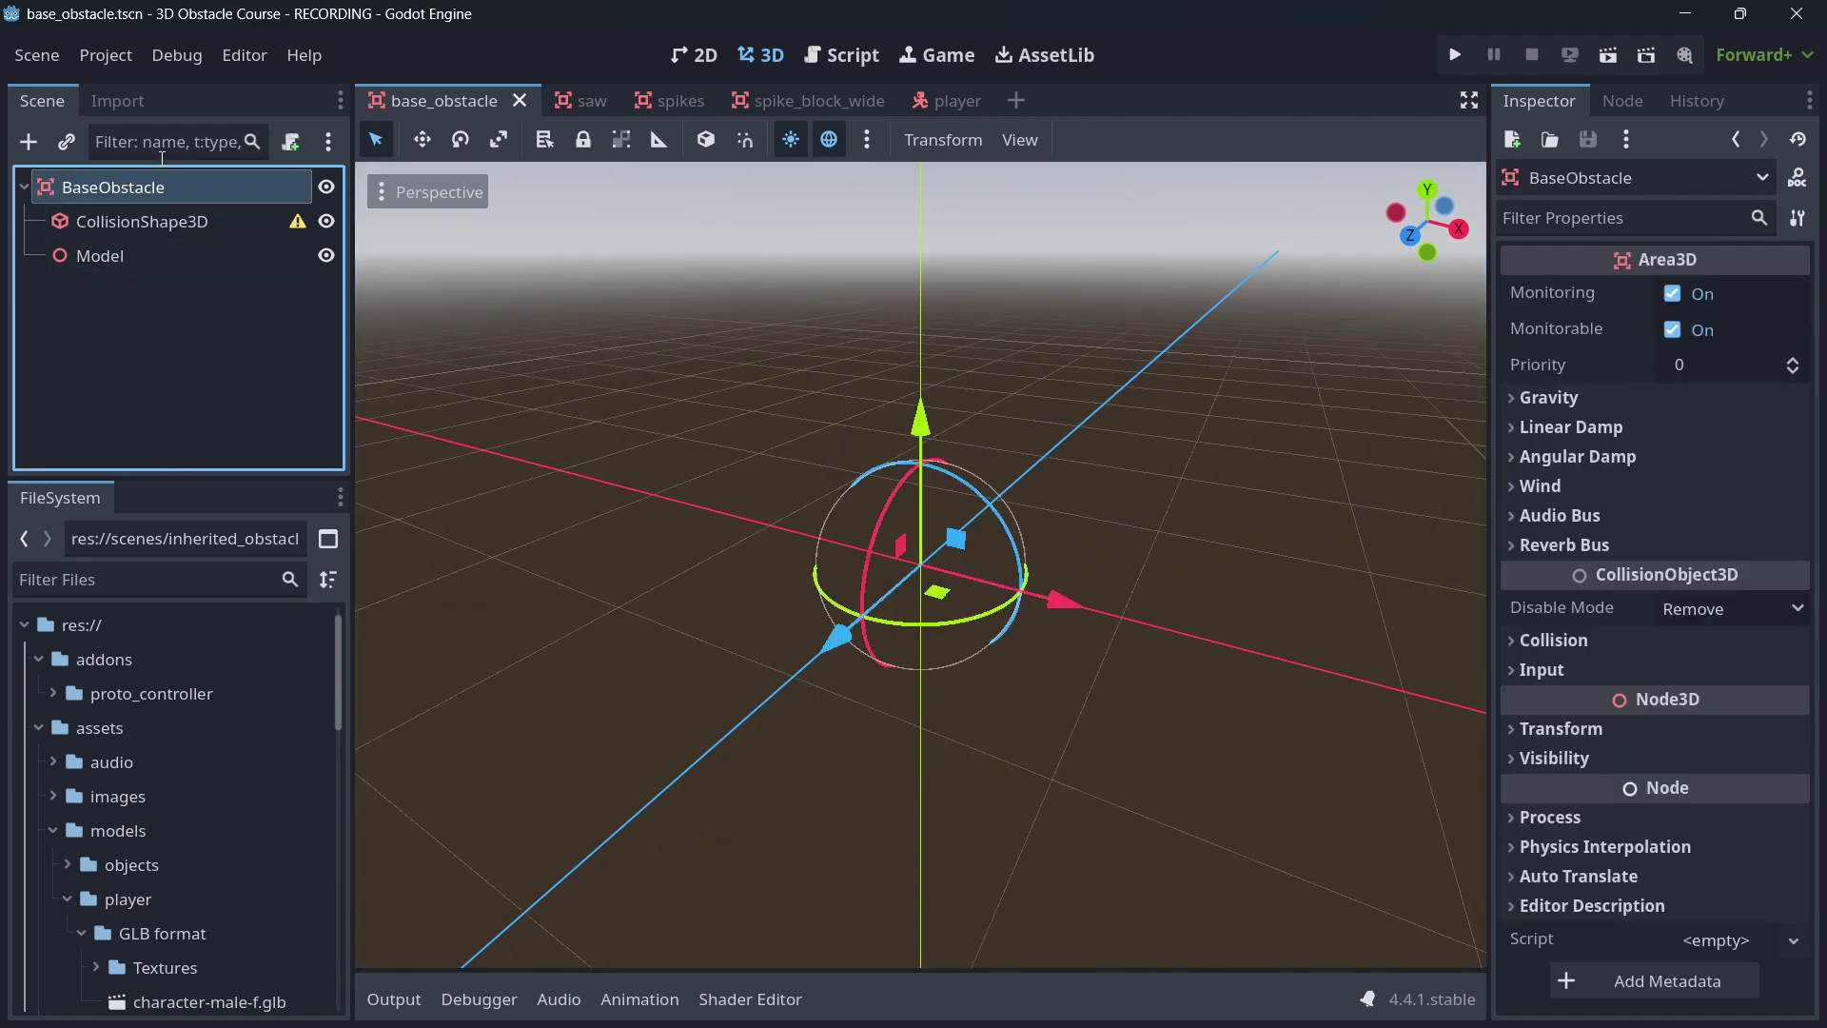
- Browse the saw, spikes and spike_block_wide tabs, then inspect base_obstacle's CollisionShape3D and Model nodes
{"action": "left_click", "coordinate": [409, 196]}
{"action": "left_click", "coordinate": [558, 101]}
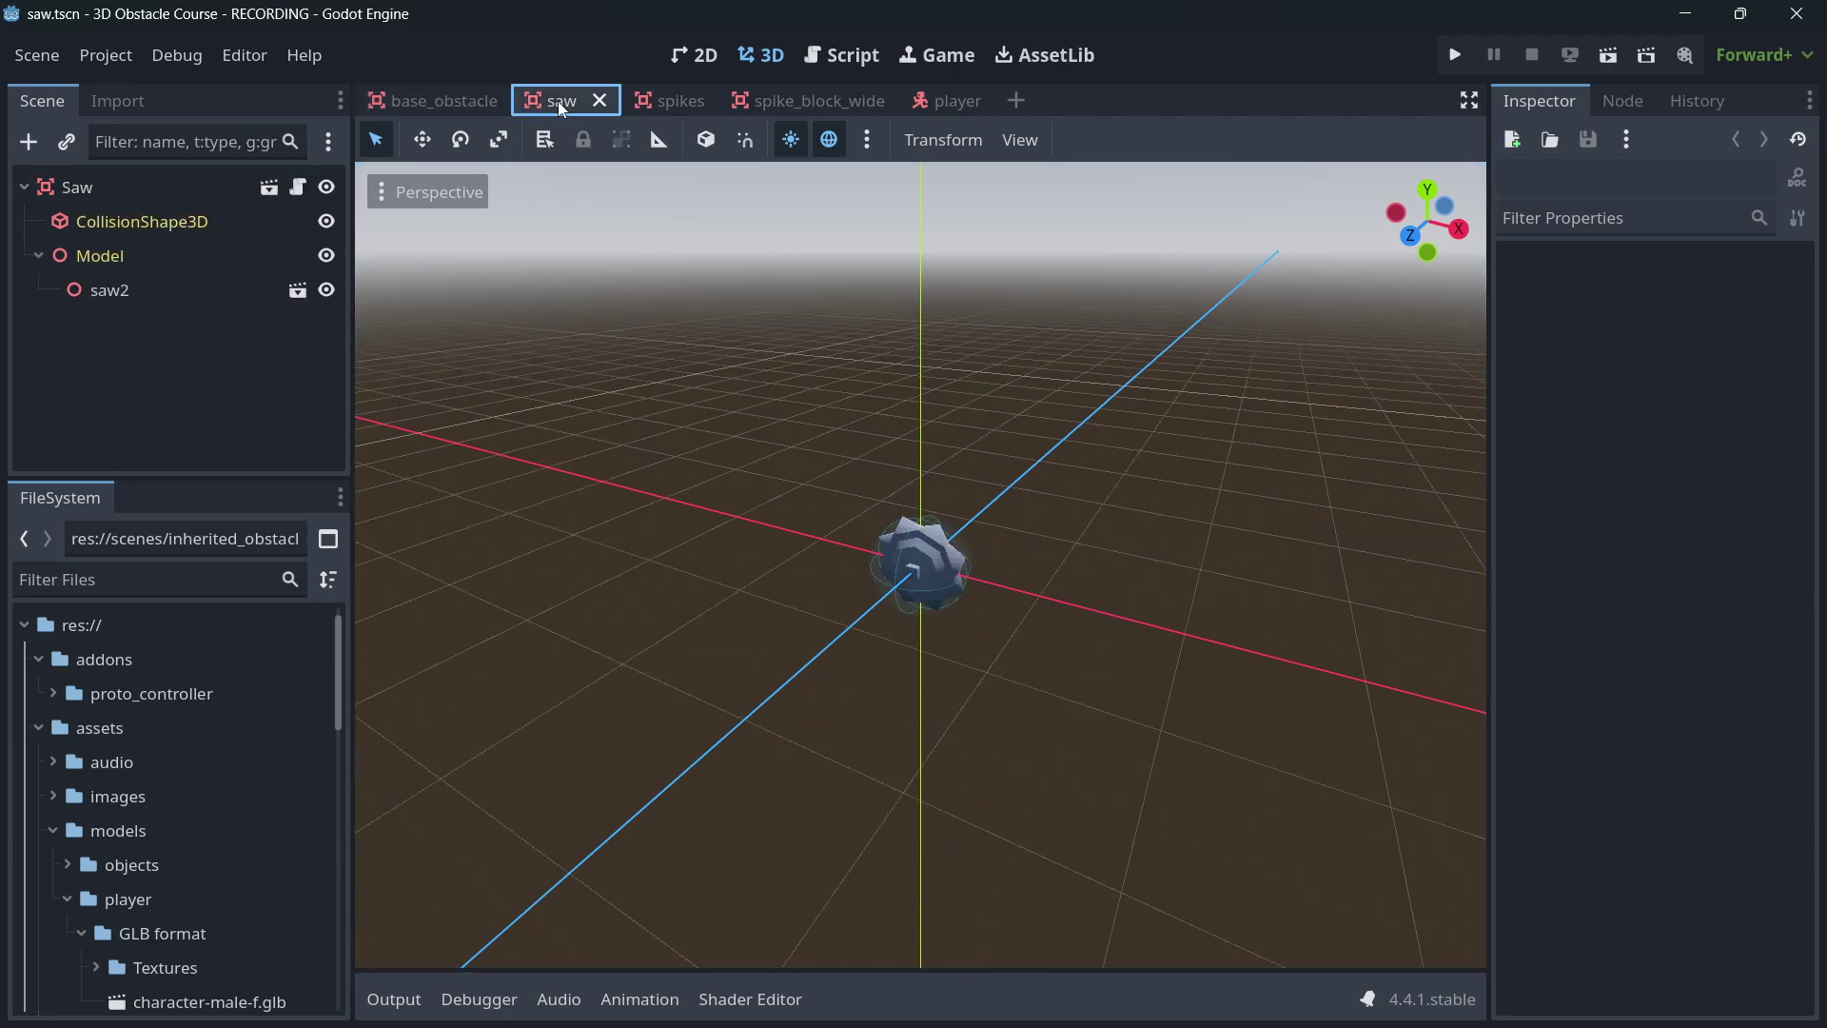
{"action": "left_click", "coordinate": [704, 98]}
{"action": "left_click", "coordinate": [769, 101]}
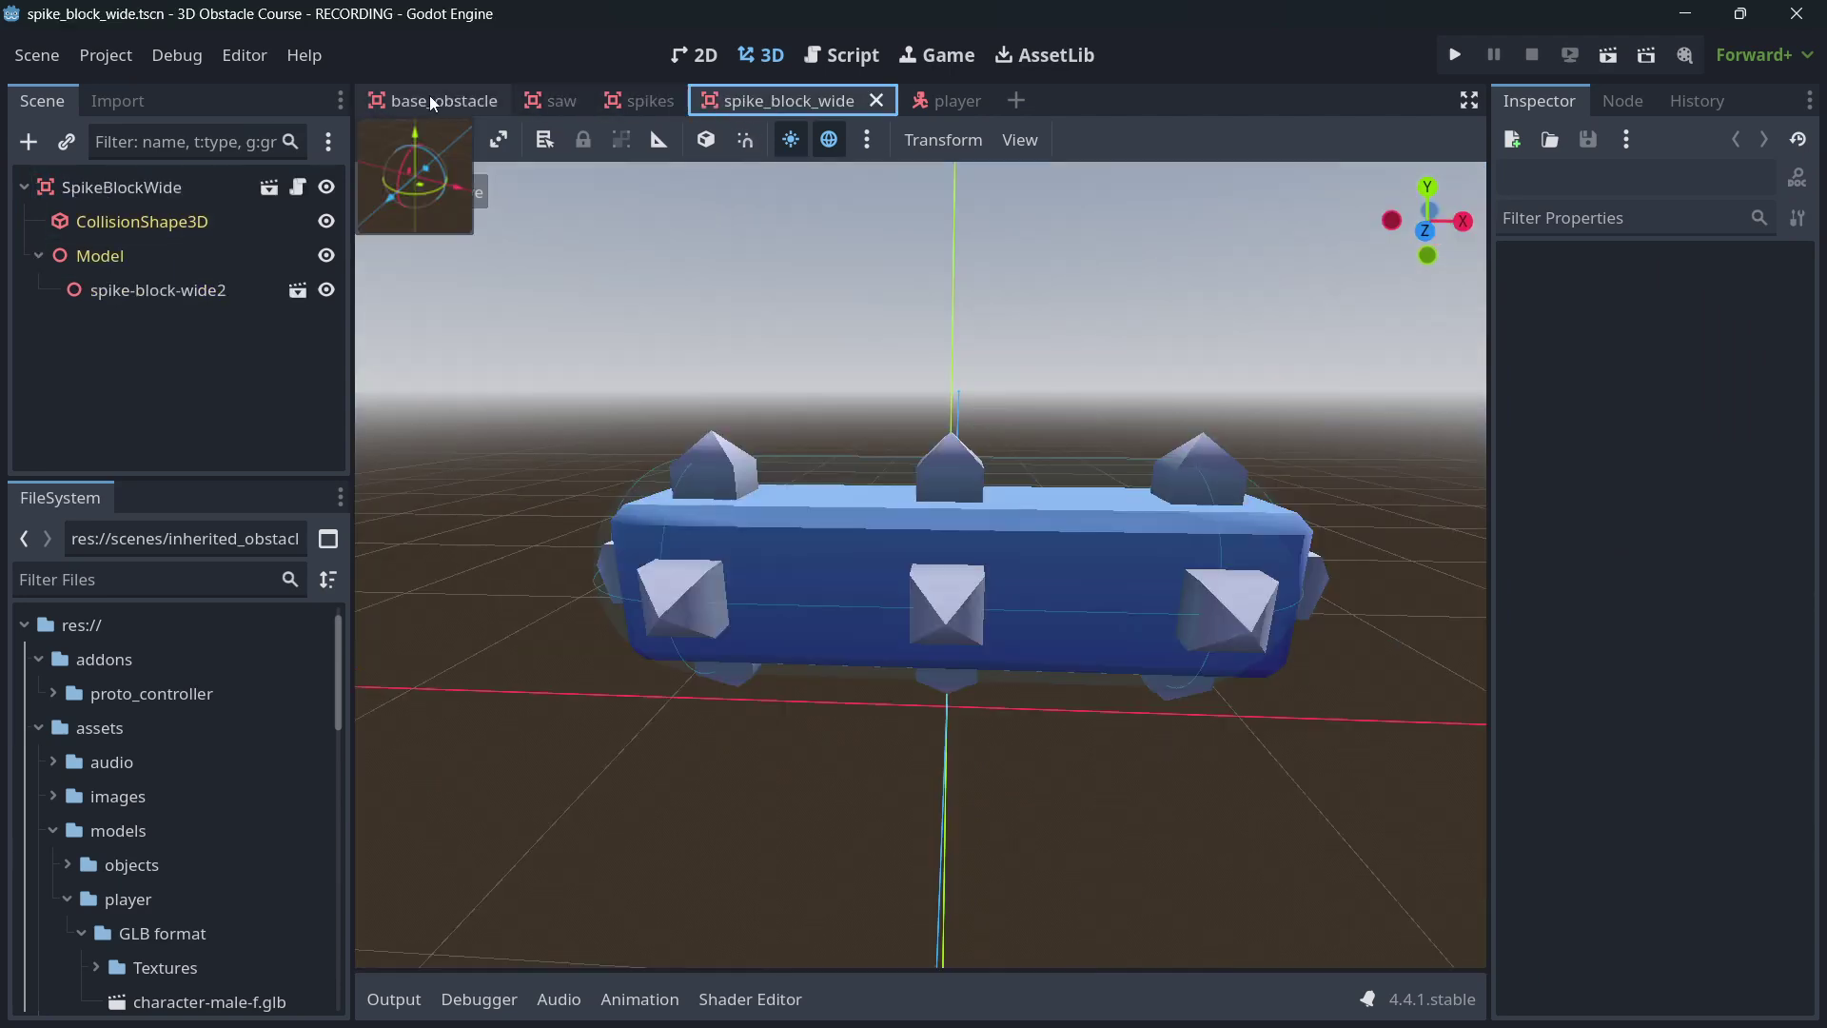
{"action": "left_click", "coordinate": [434, 99]}
{"action": "left_click", "coordinate": [88, 380]}
{"action": "left_click", "coordinate": [143, 188]}
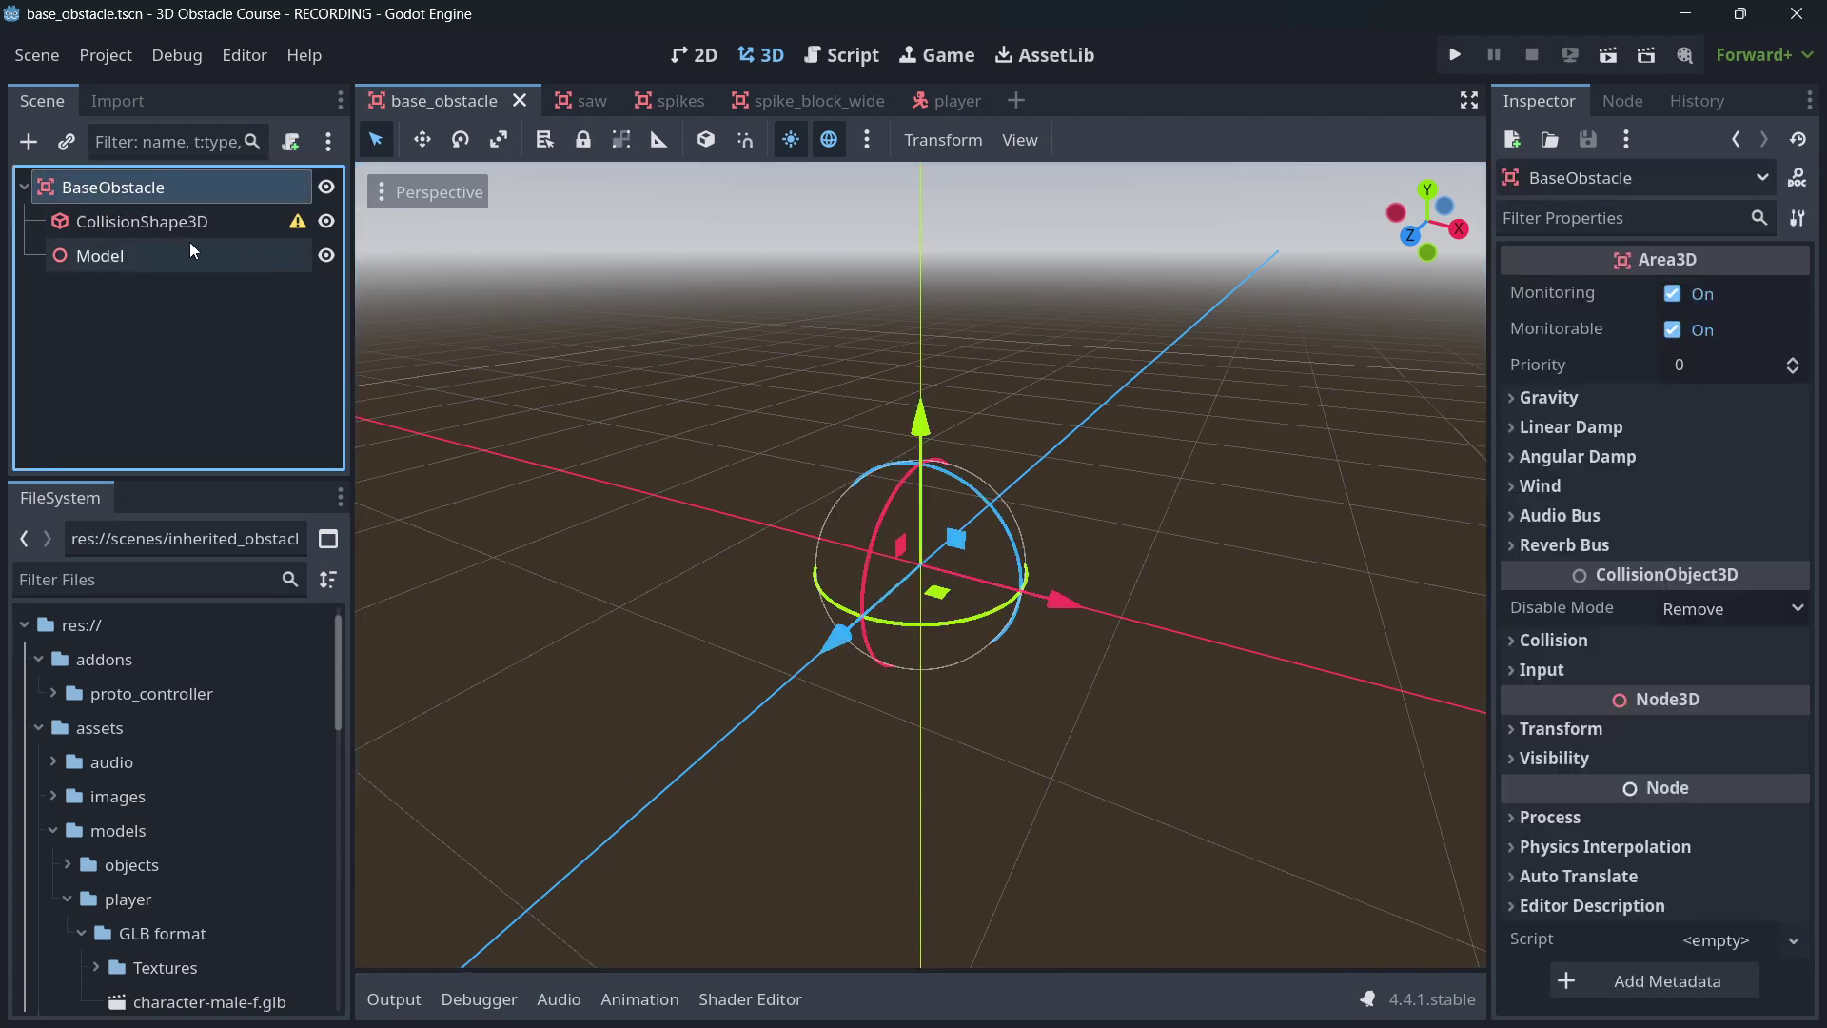
{"action": "left_click", "coordinate": [171, 211]}
{"action": "left_click", "coordinate": [197, 265]}
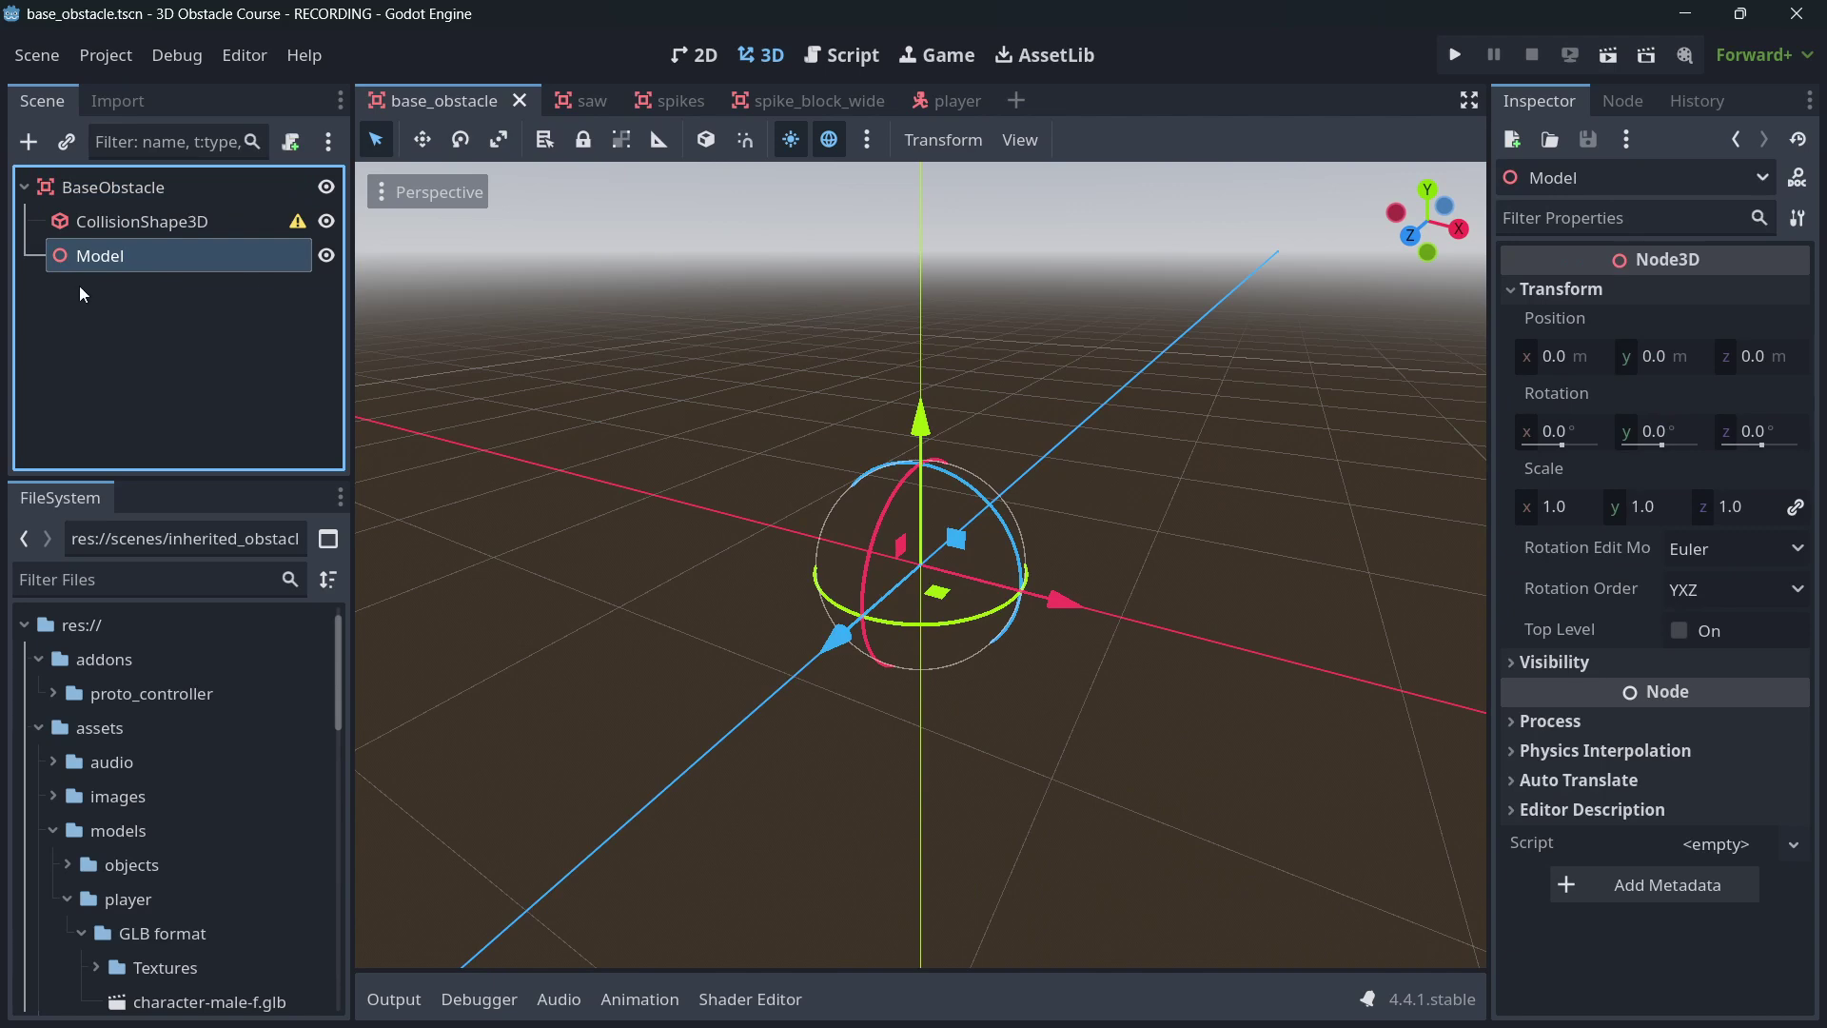
- Inspect the saw's collision sphere and Model, cycle the scene tabs, and open the Saw root's script
{"action": "left_click", "coordinate": [583, 103]}
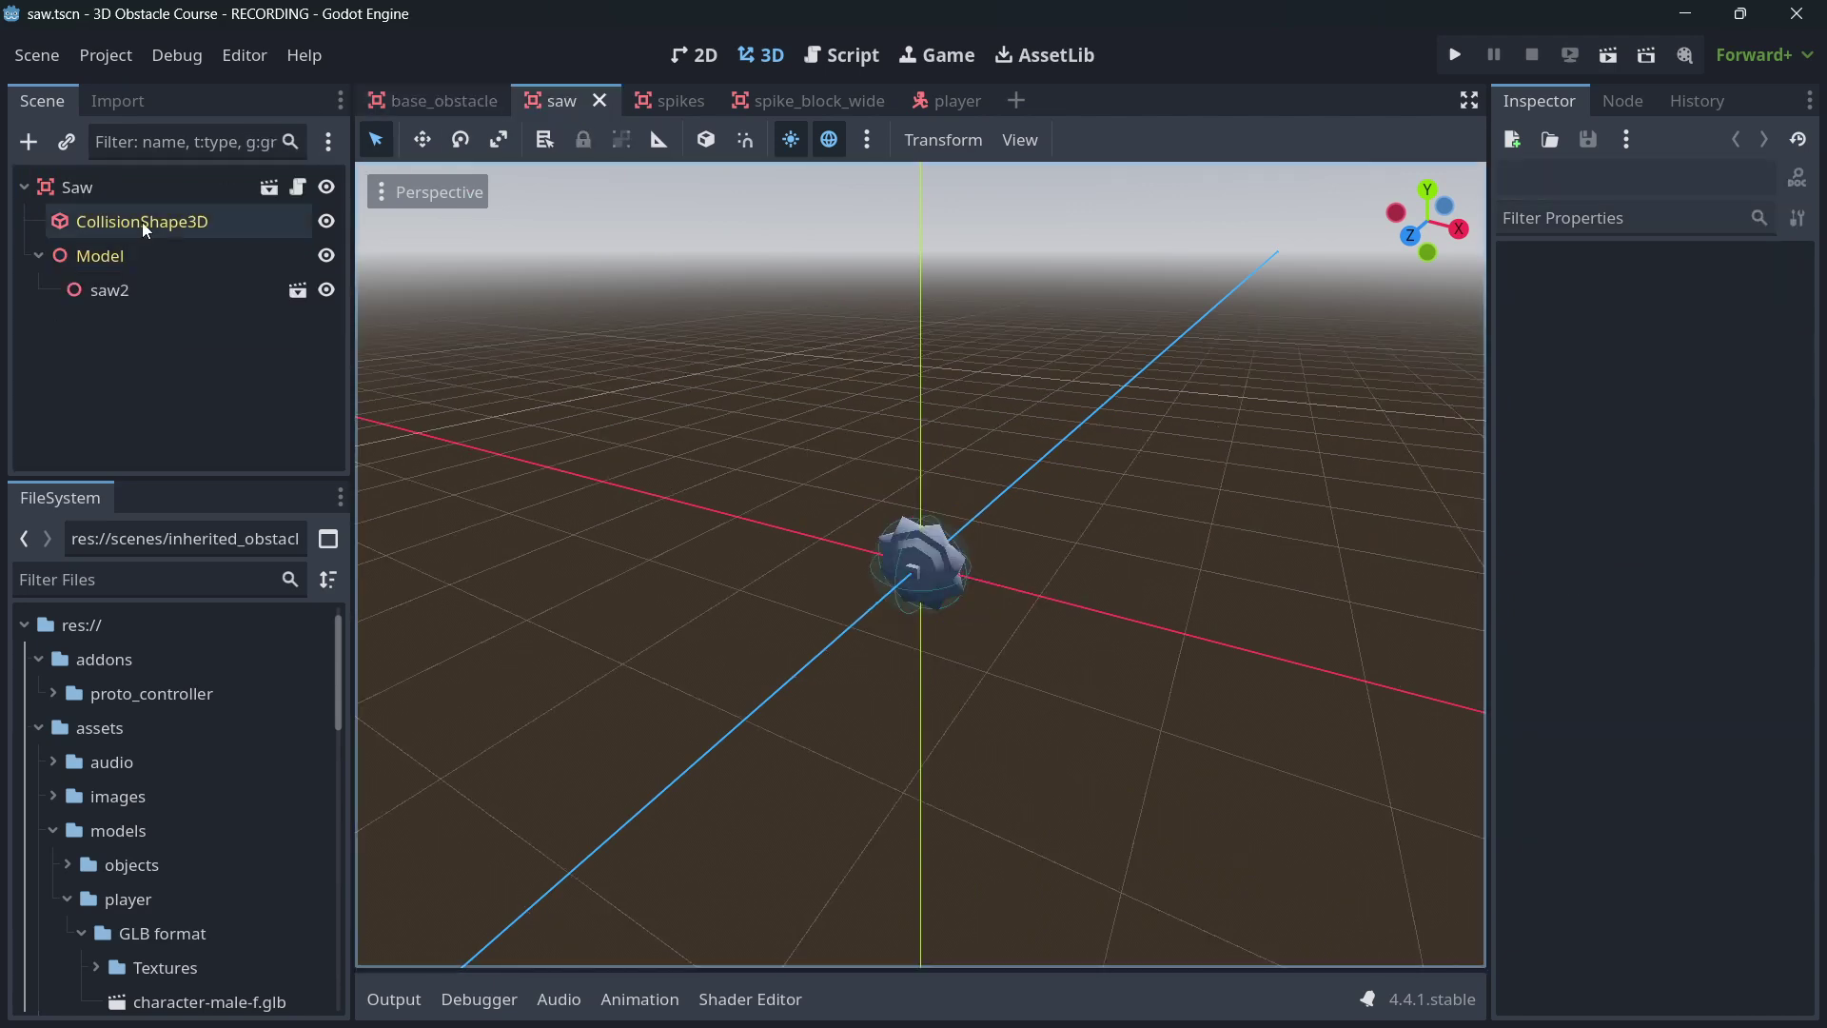
{"action": "left_click", "coordinate": [118, 233]}
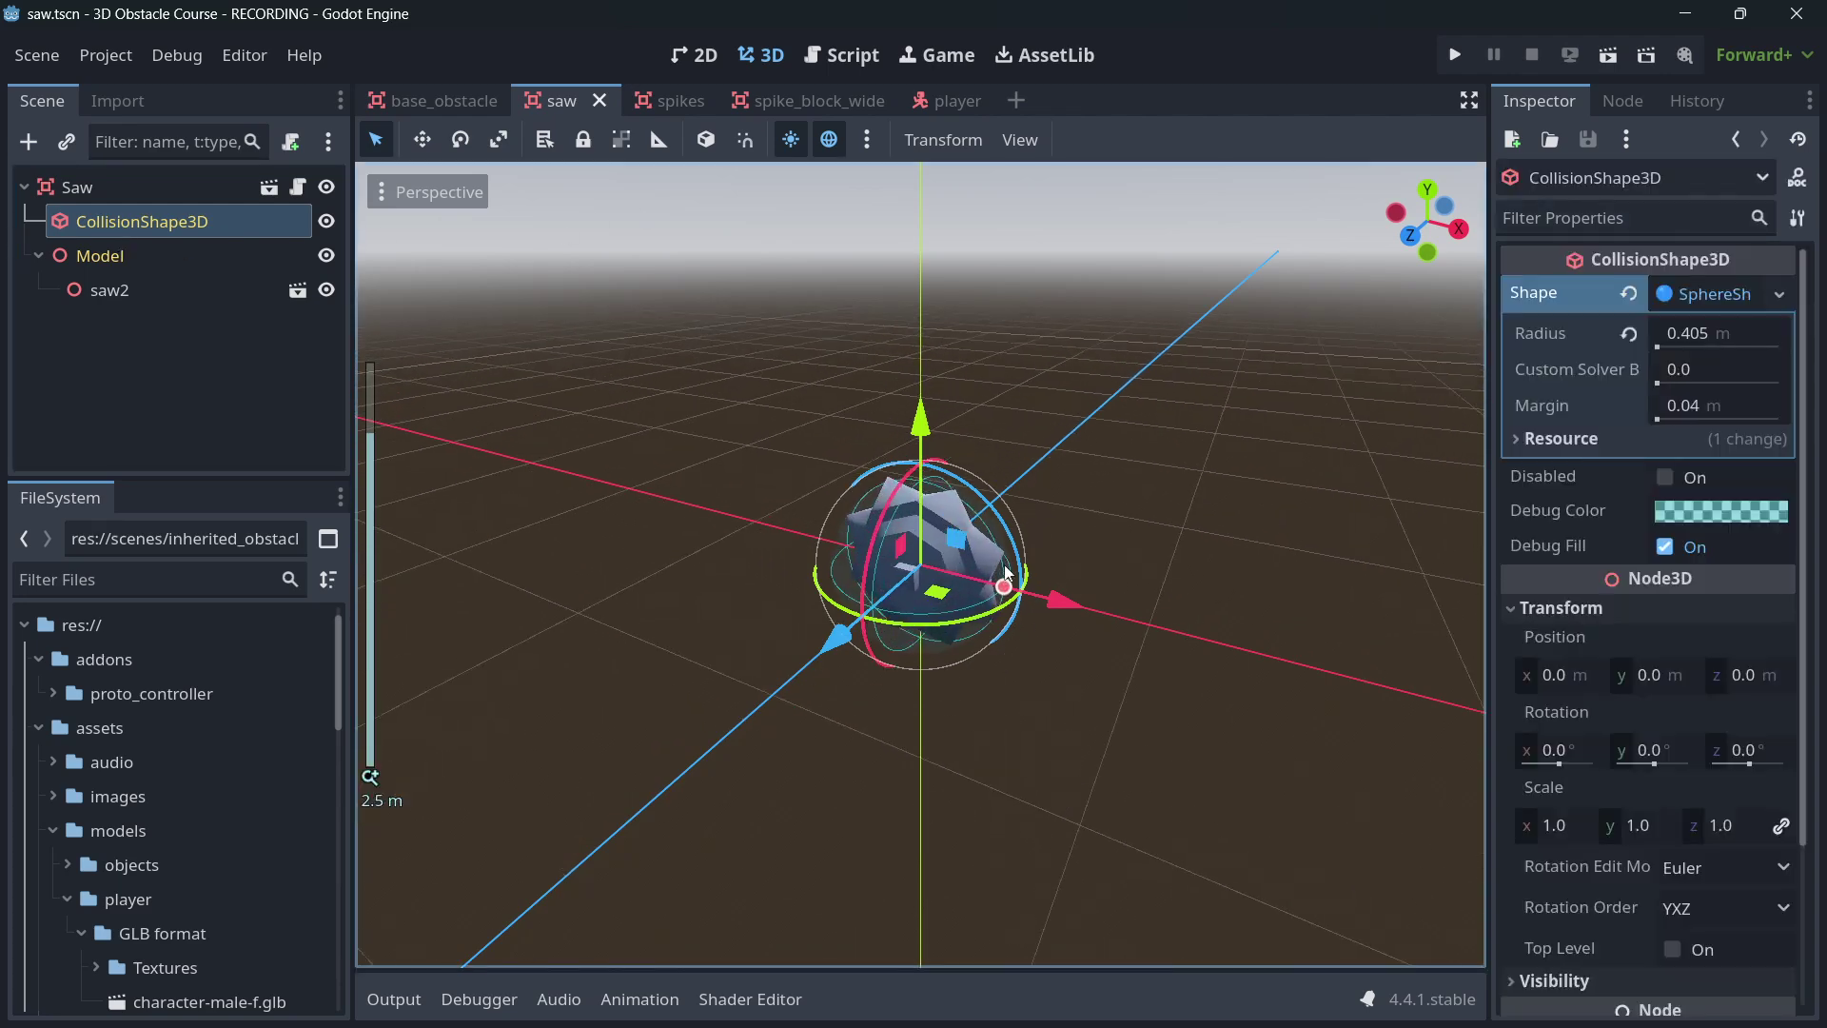
{"action": "left_click", "coordinate": [174, 255]}
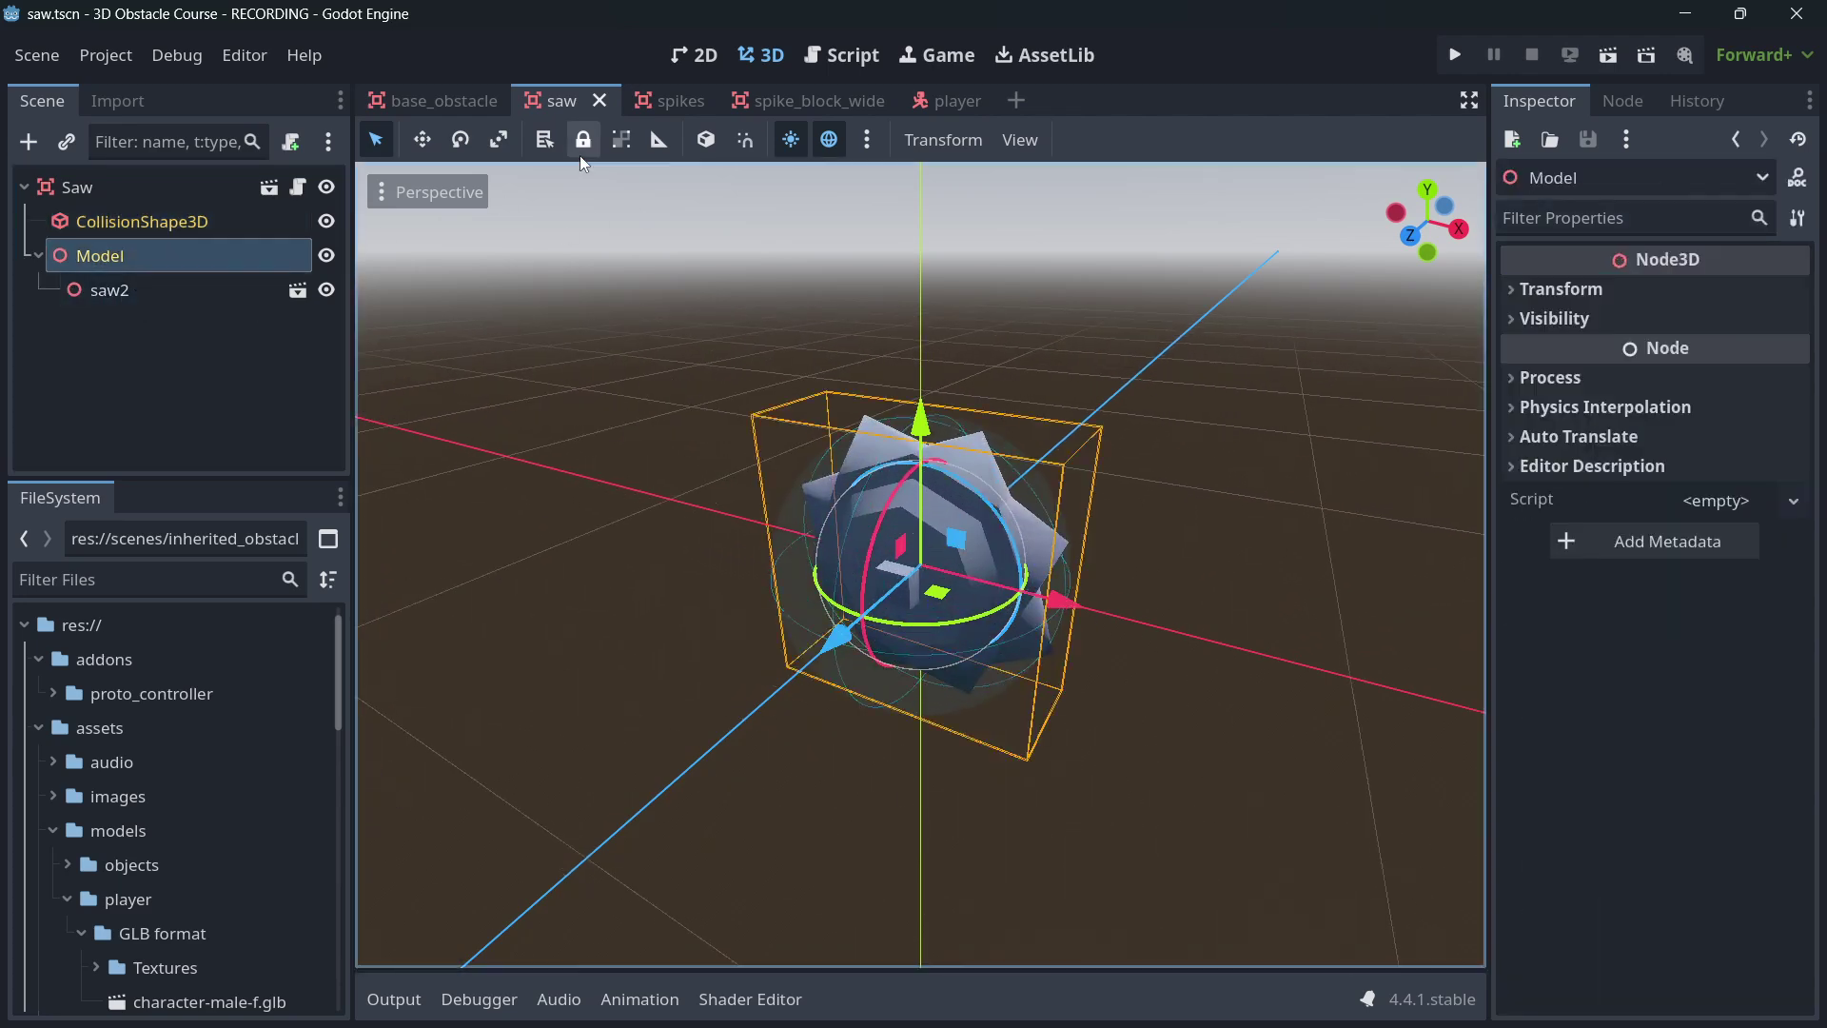
{"action": "left_click", "coordinate": [653, 102]}
{"action": "left_click", "coordinate": [763, 95]}
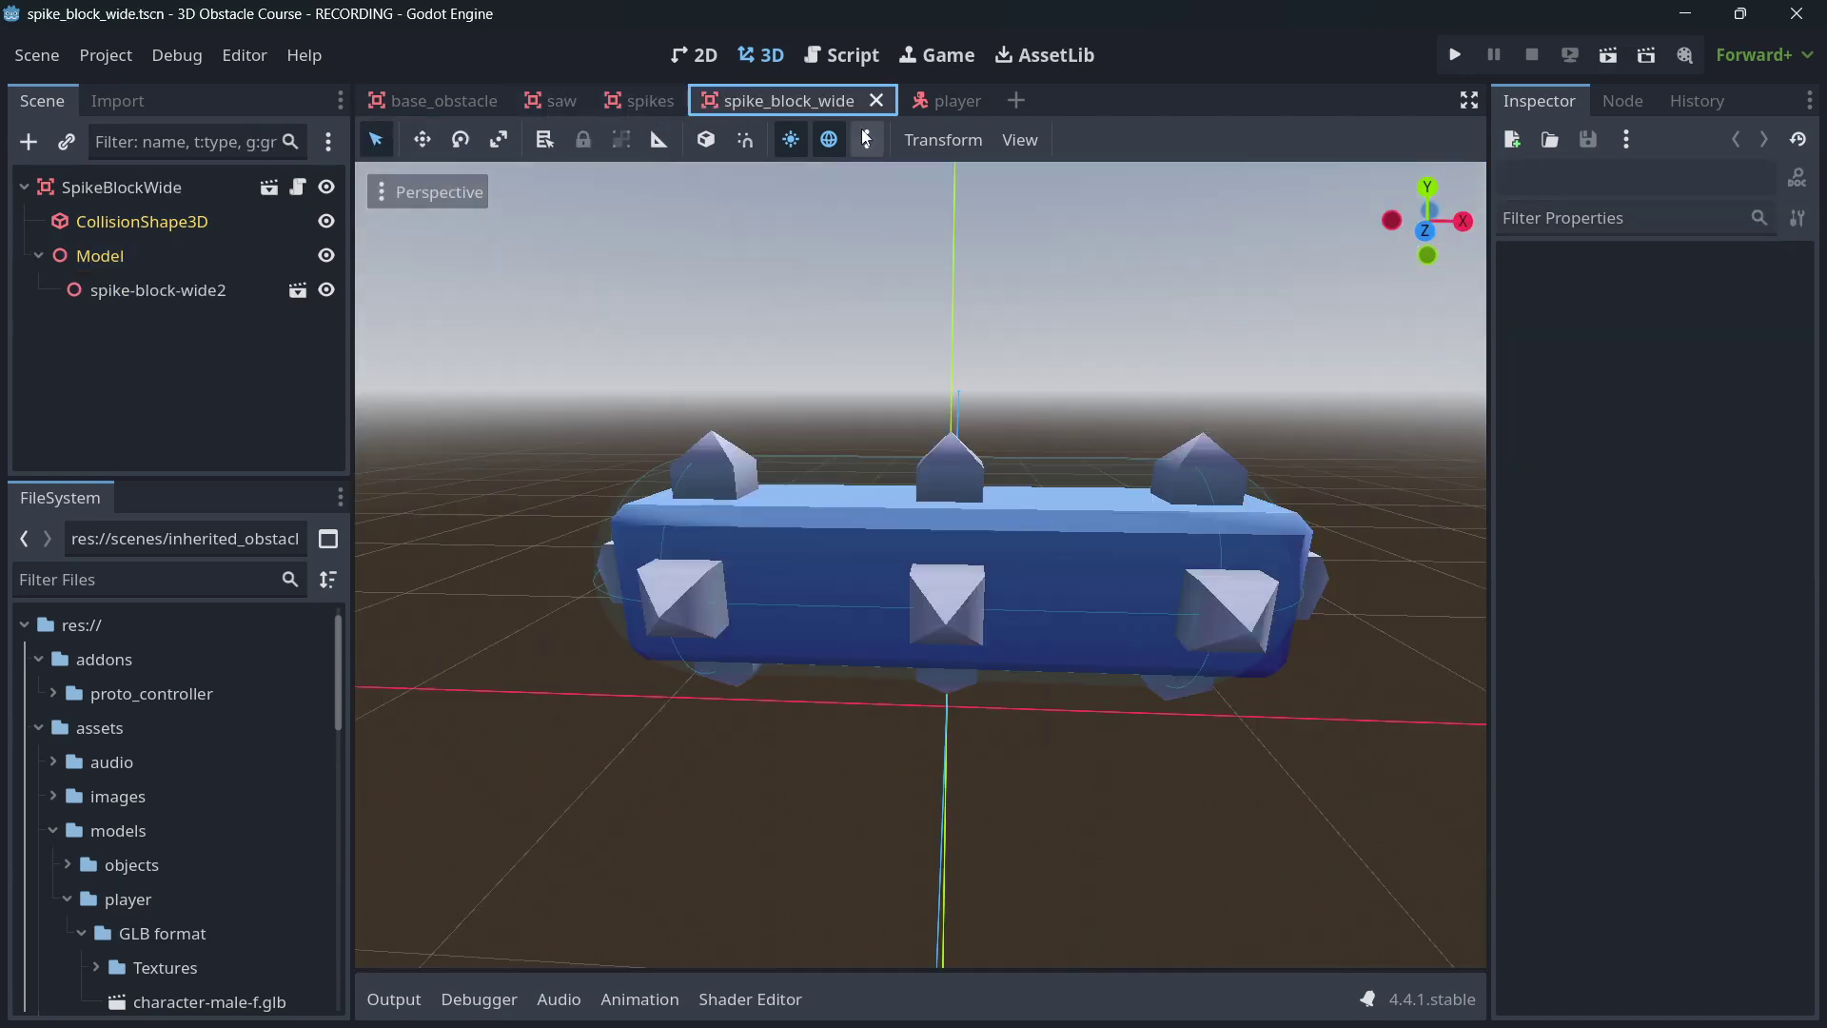
{"action": "left_click", "coordinate": [947, 100]}
{"action": "left_click", "coordinate": [729, 107]}
{"action": "left_click", "coordinate": [619, 109]}
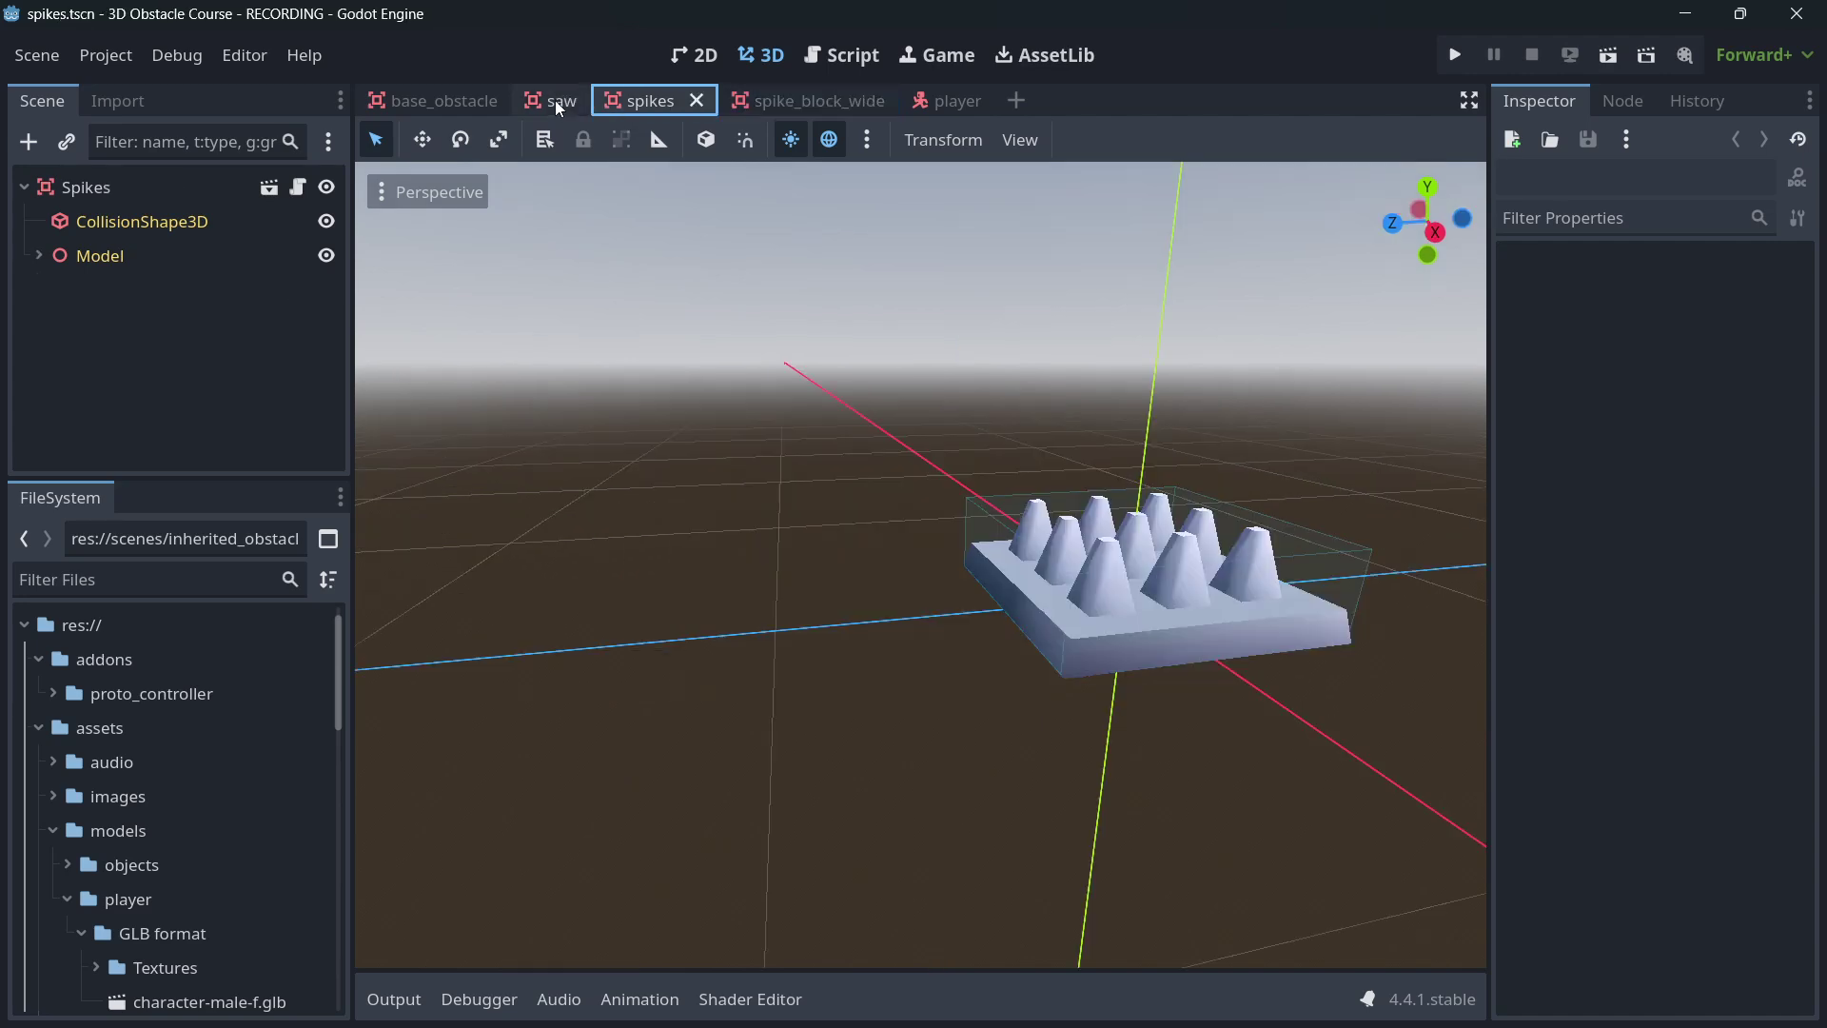
{"action": "left_click", "coordinate": [555, 100]}
{"action": "left_click", "coordinate": [133, 186]}
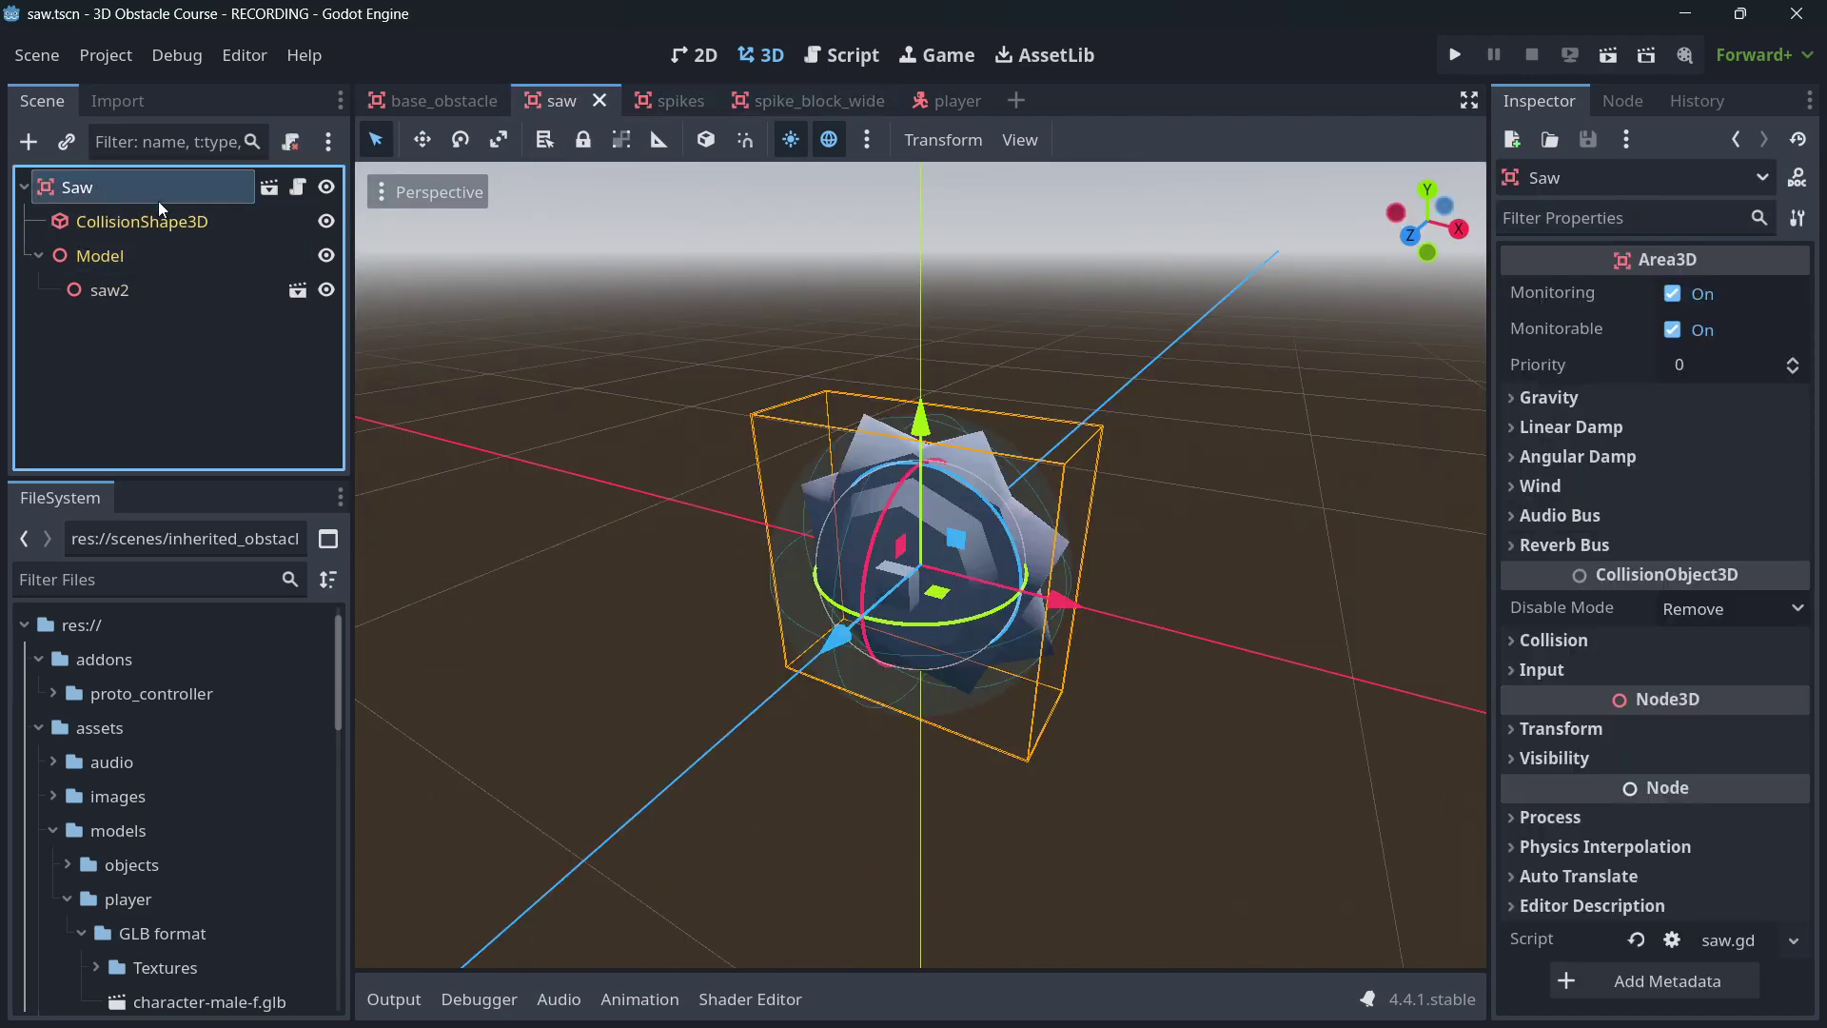
{"action": "left_click", "coordinate": [295, 191]}
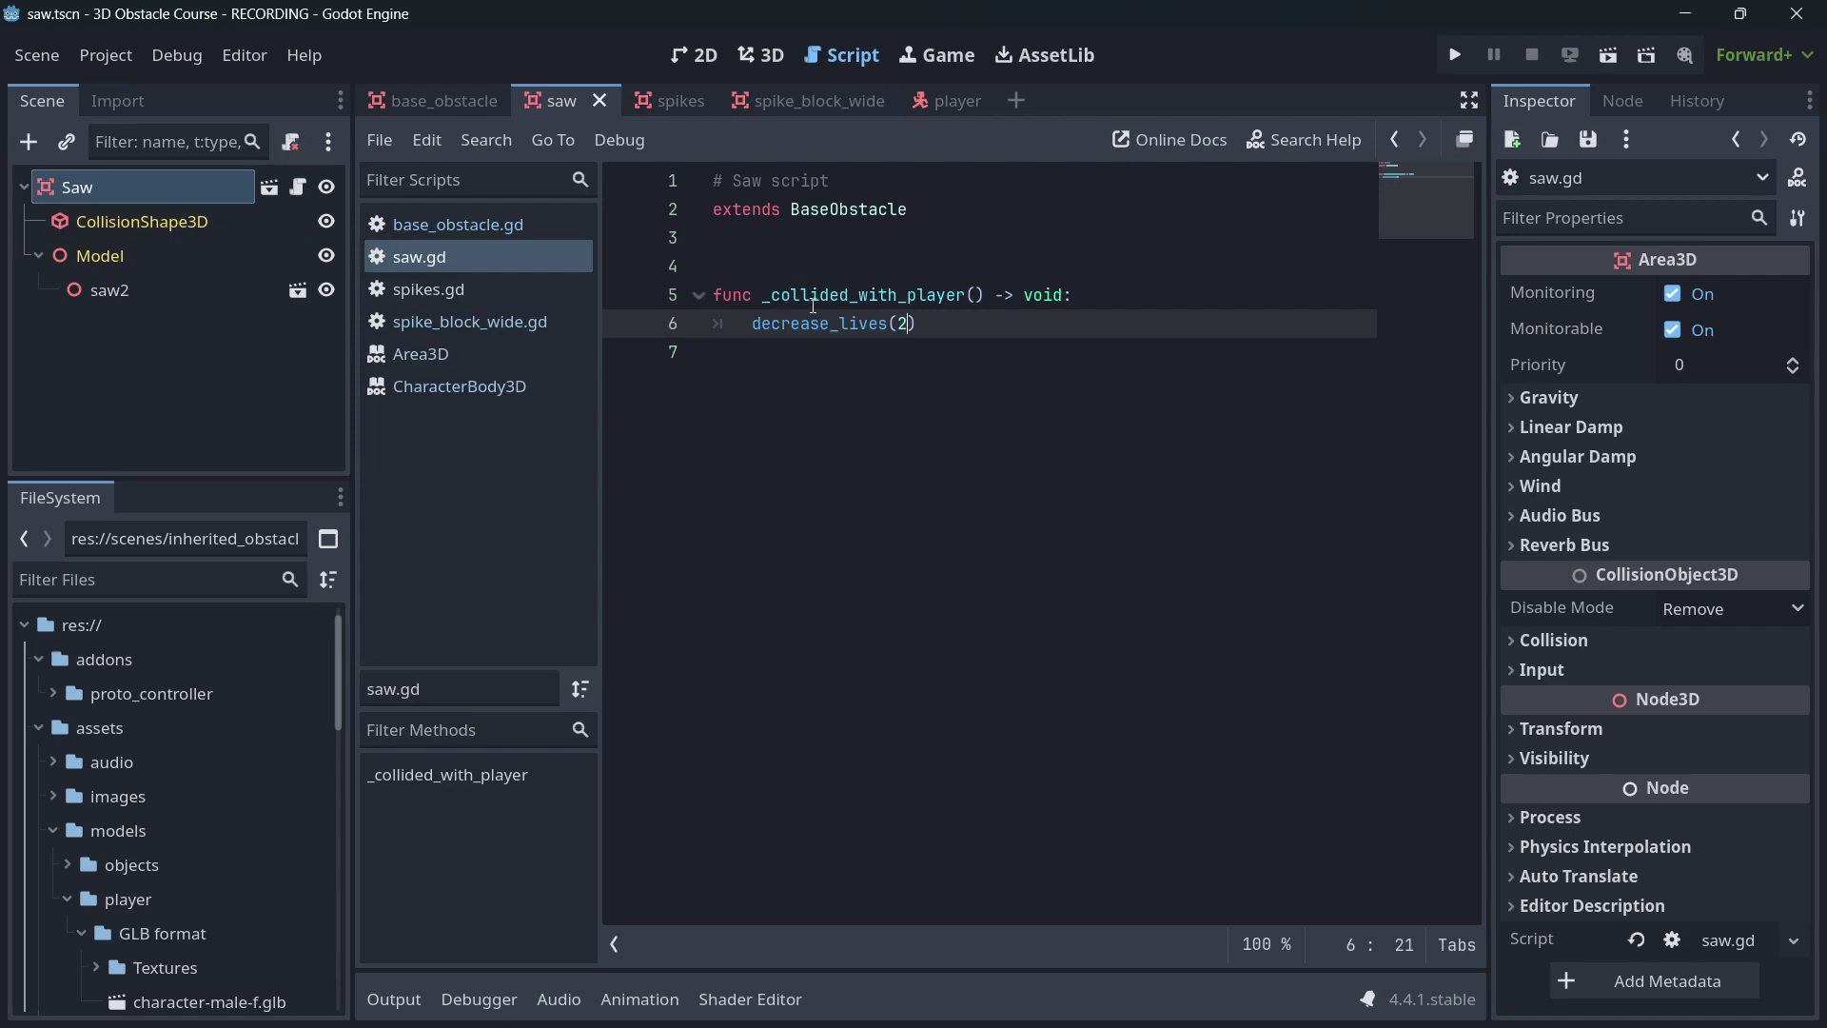
- Reselect the Saw root, then open the SpikeBlockWide node's script in the spike_block_wide scene
{"action": "left_click", "coordinate": [402, 261]}
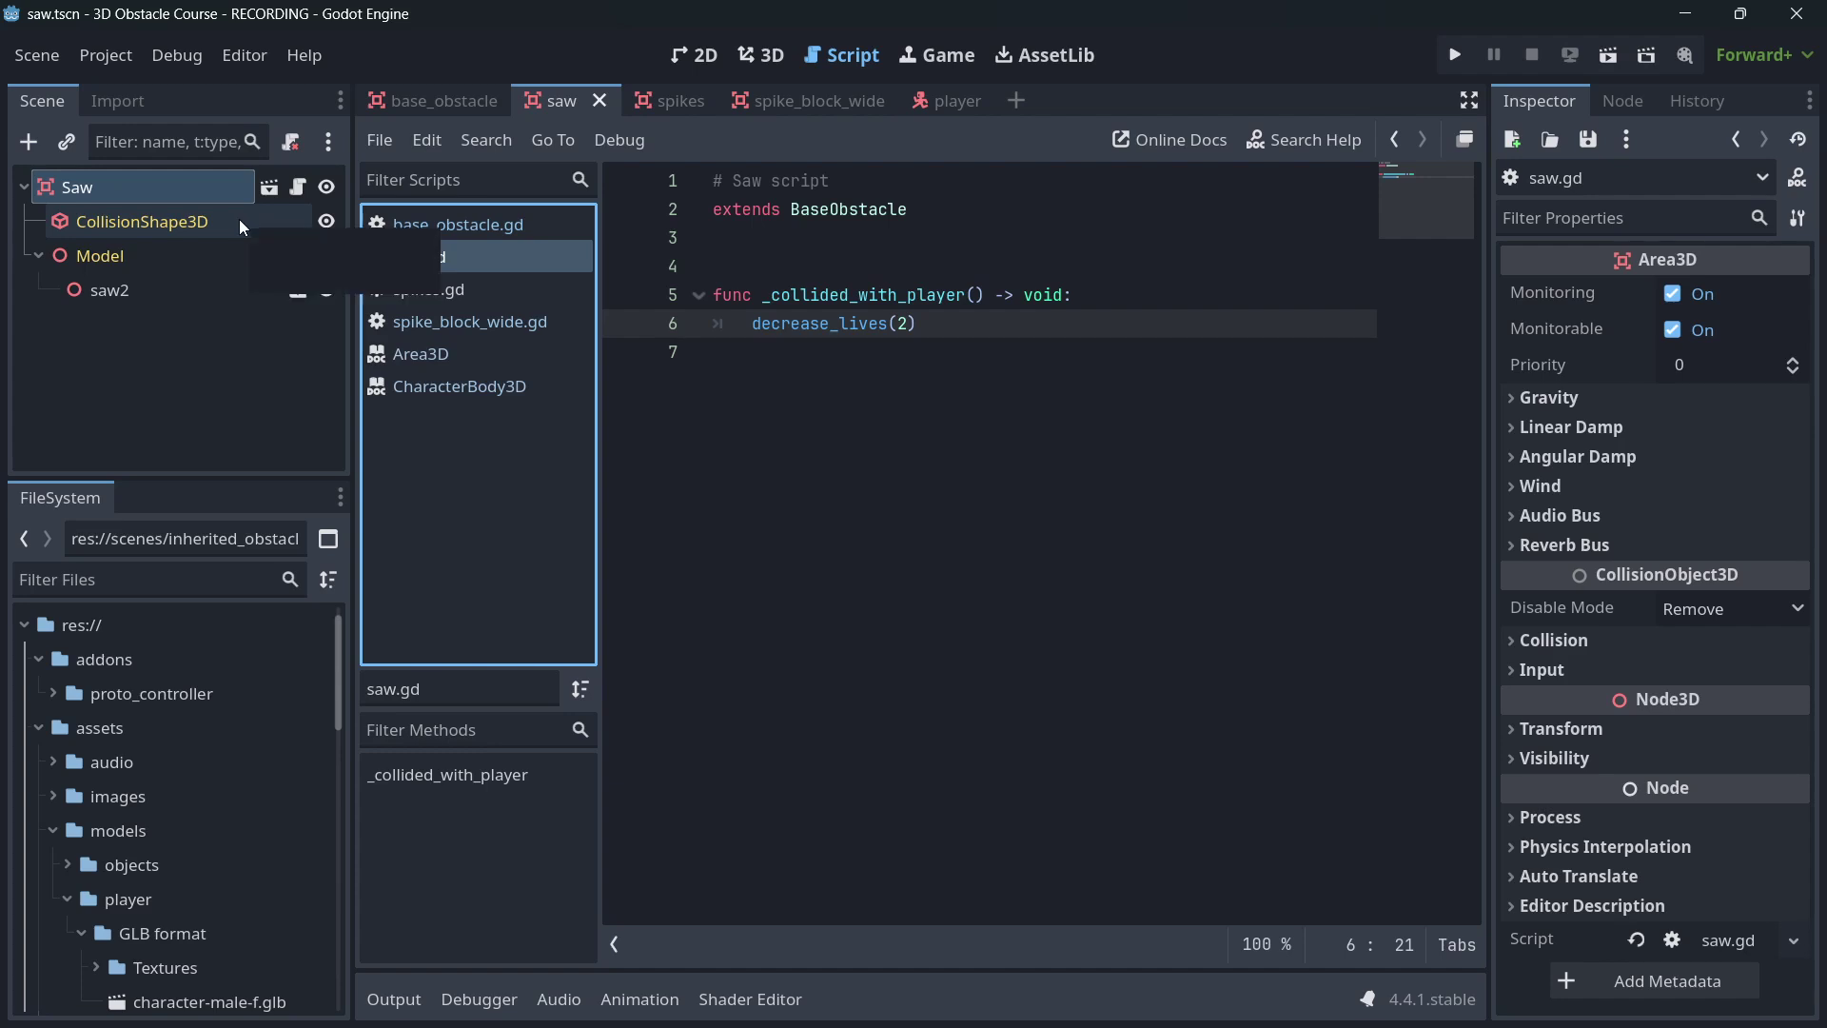
{"action": "left_click", "coordinate": [157, 368]}
{"action": "left_click", "coordinate": [143, 196]}
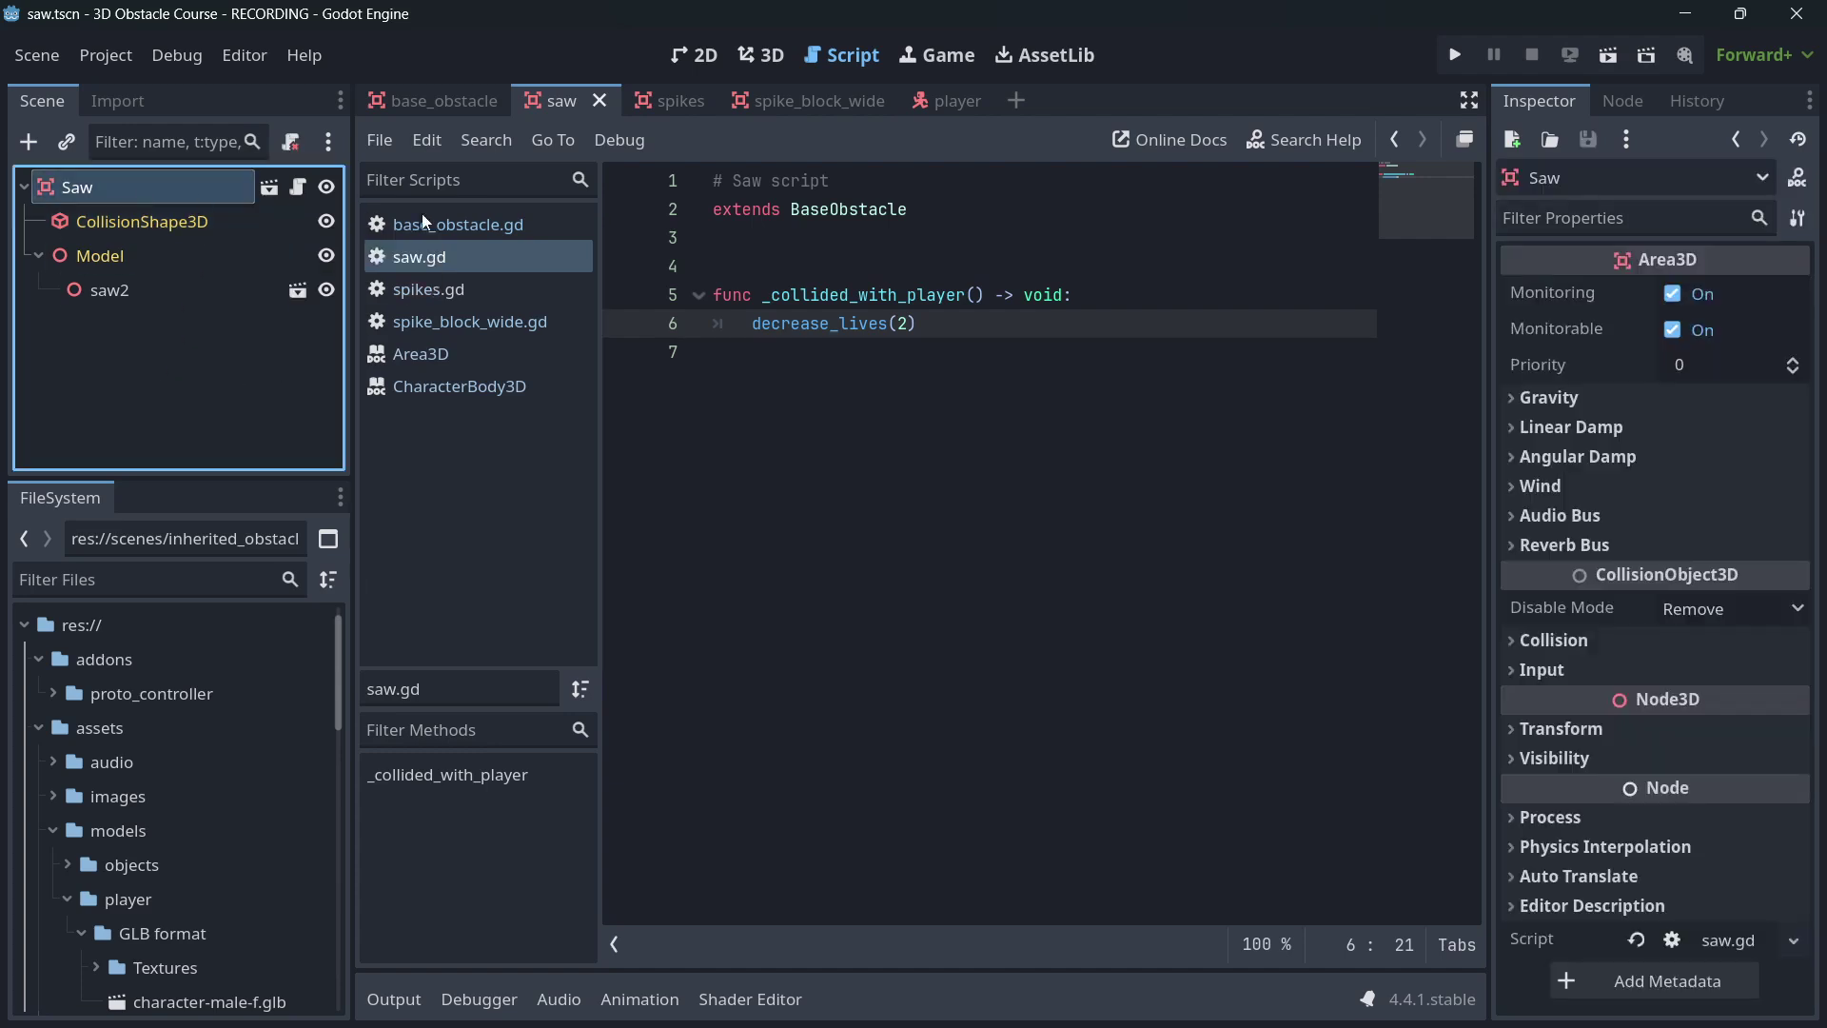
{"action": "left_click", "coordinate": [655, 102]}
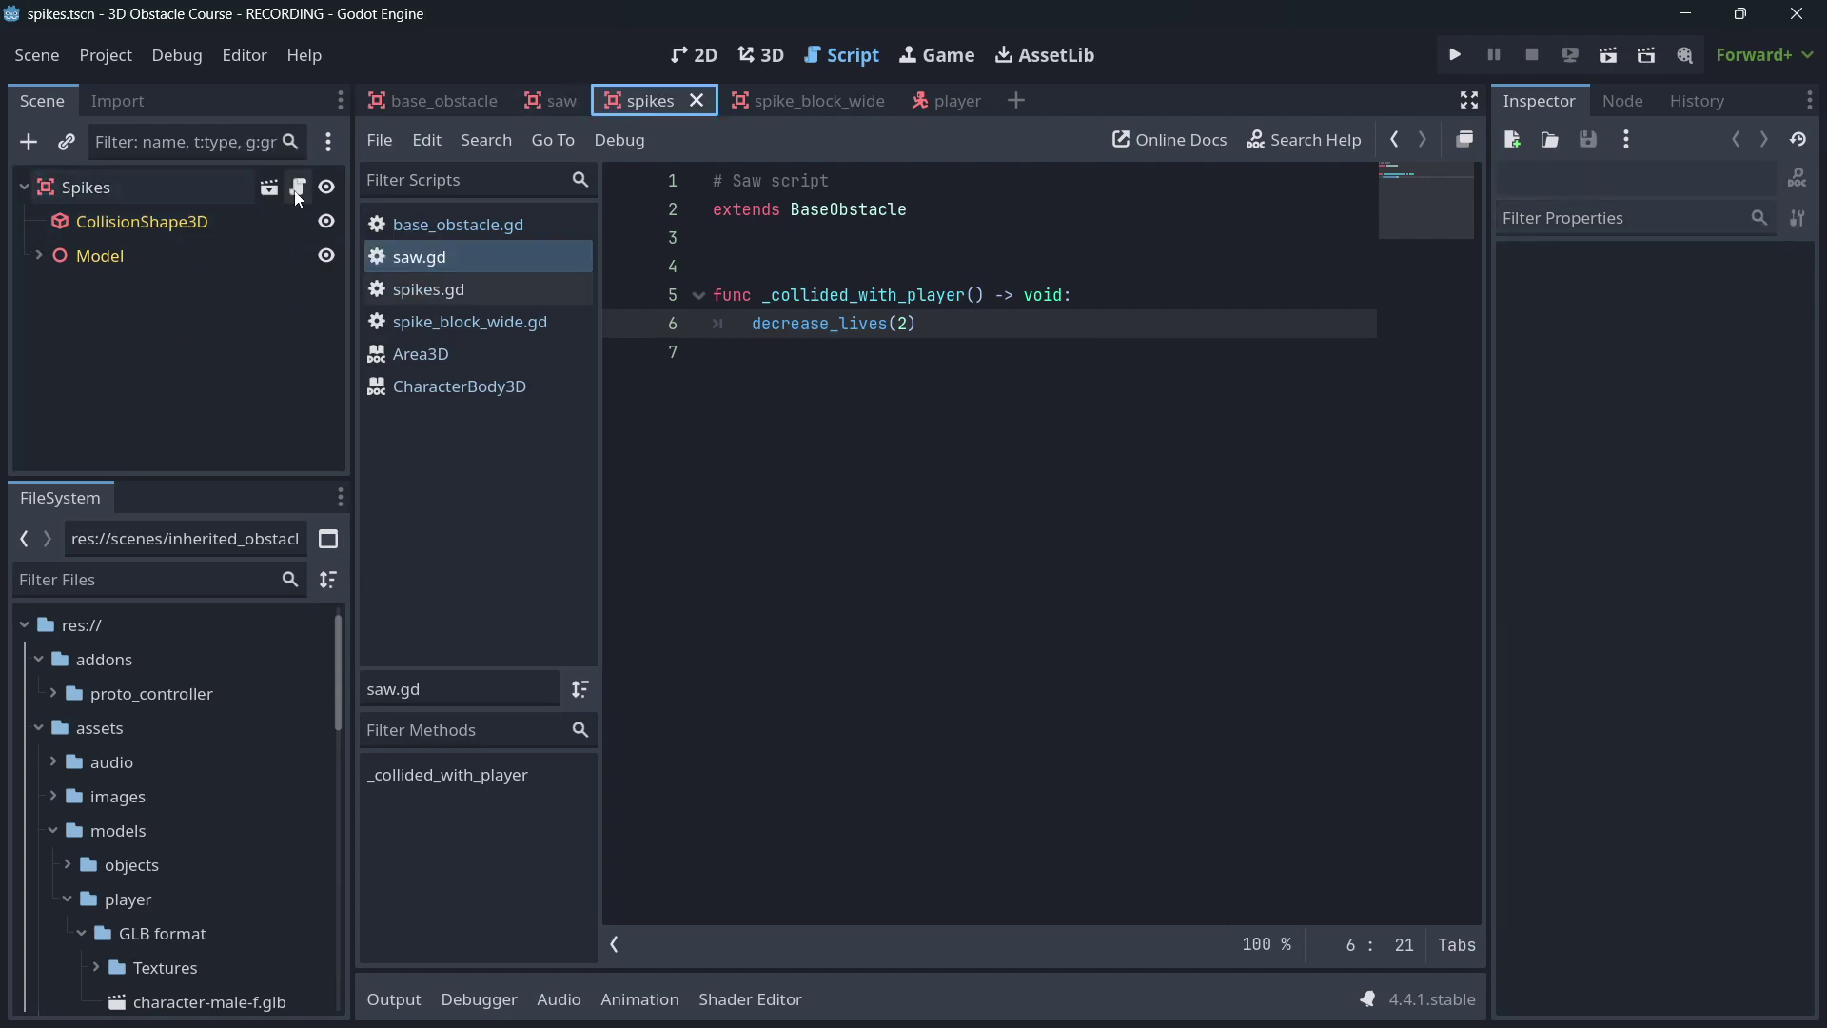
{"action": "left_click", "coordinate": [809, 101]}
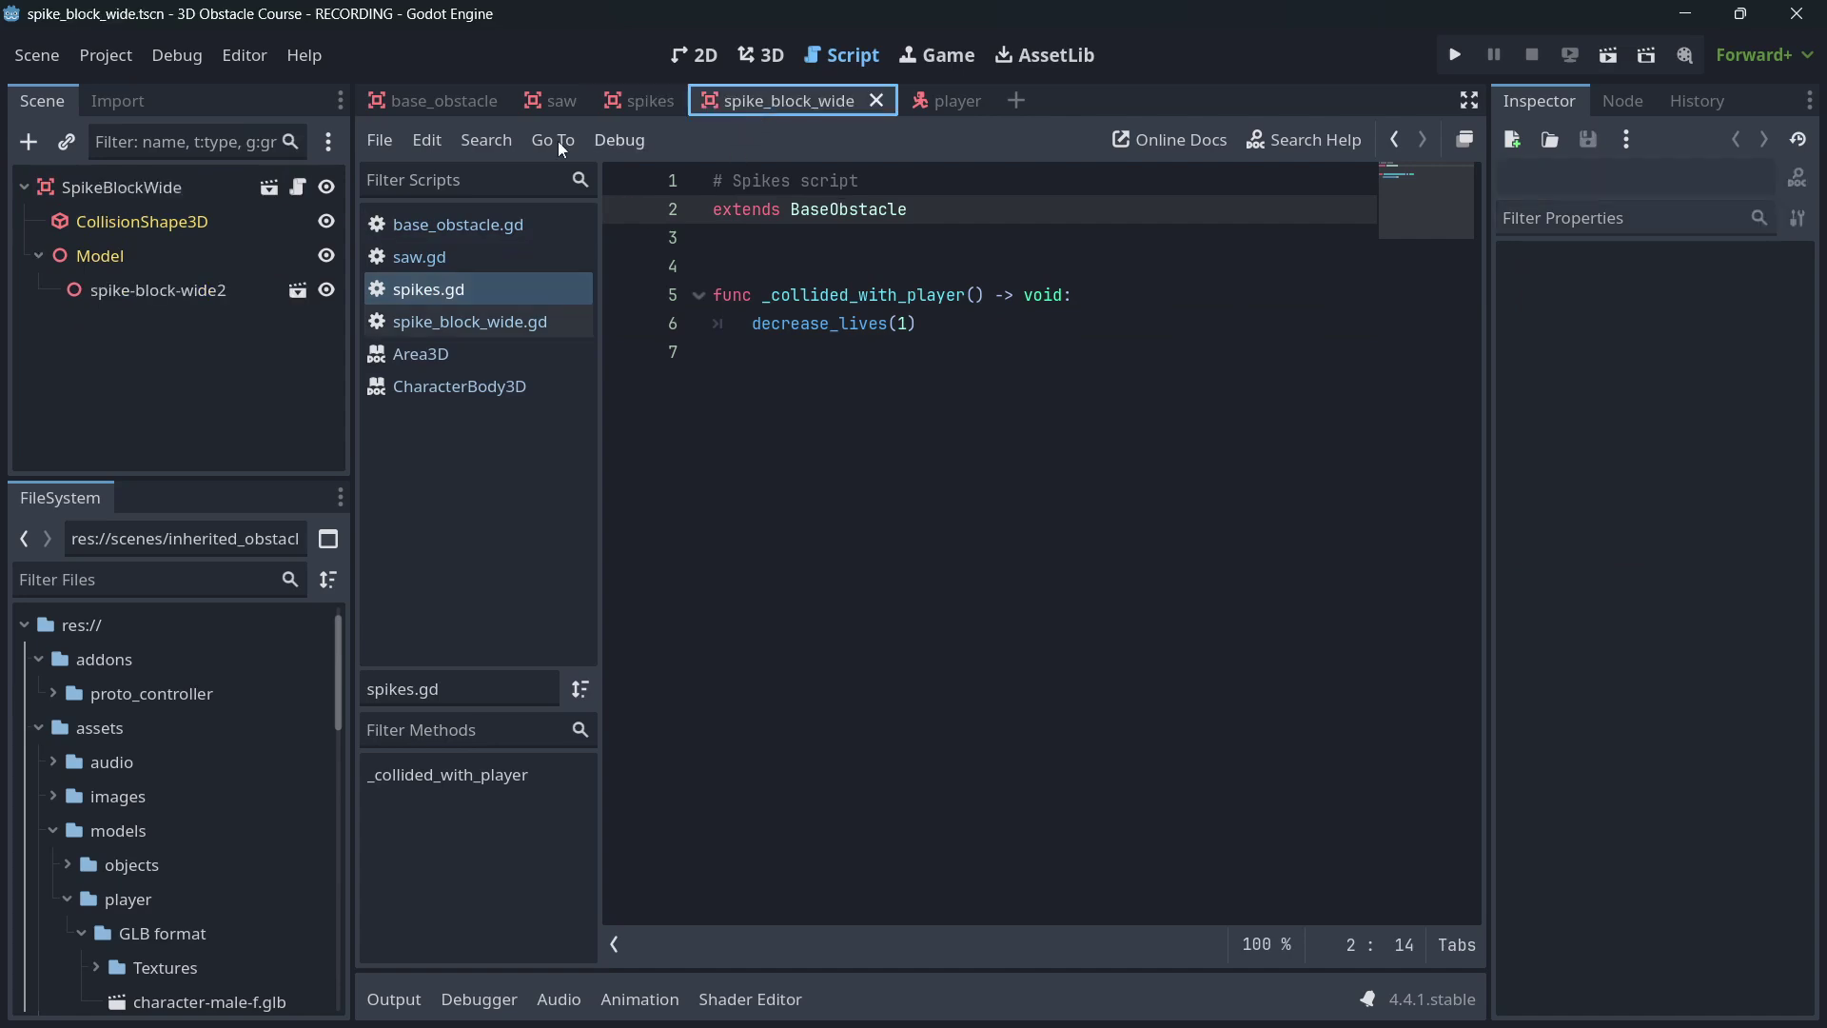
{"action": "left_click", "coordinate": [298, 188]}
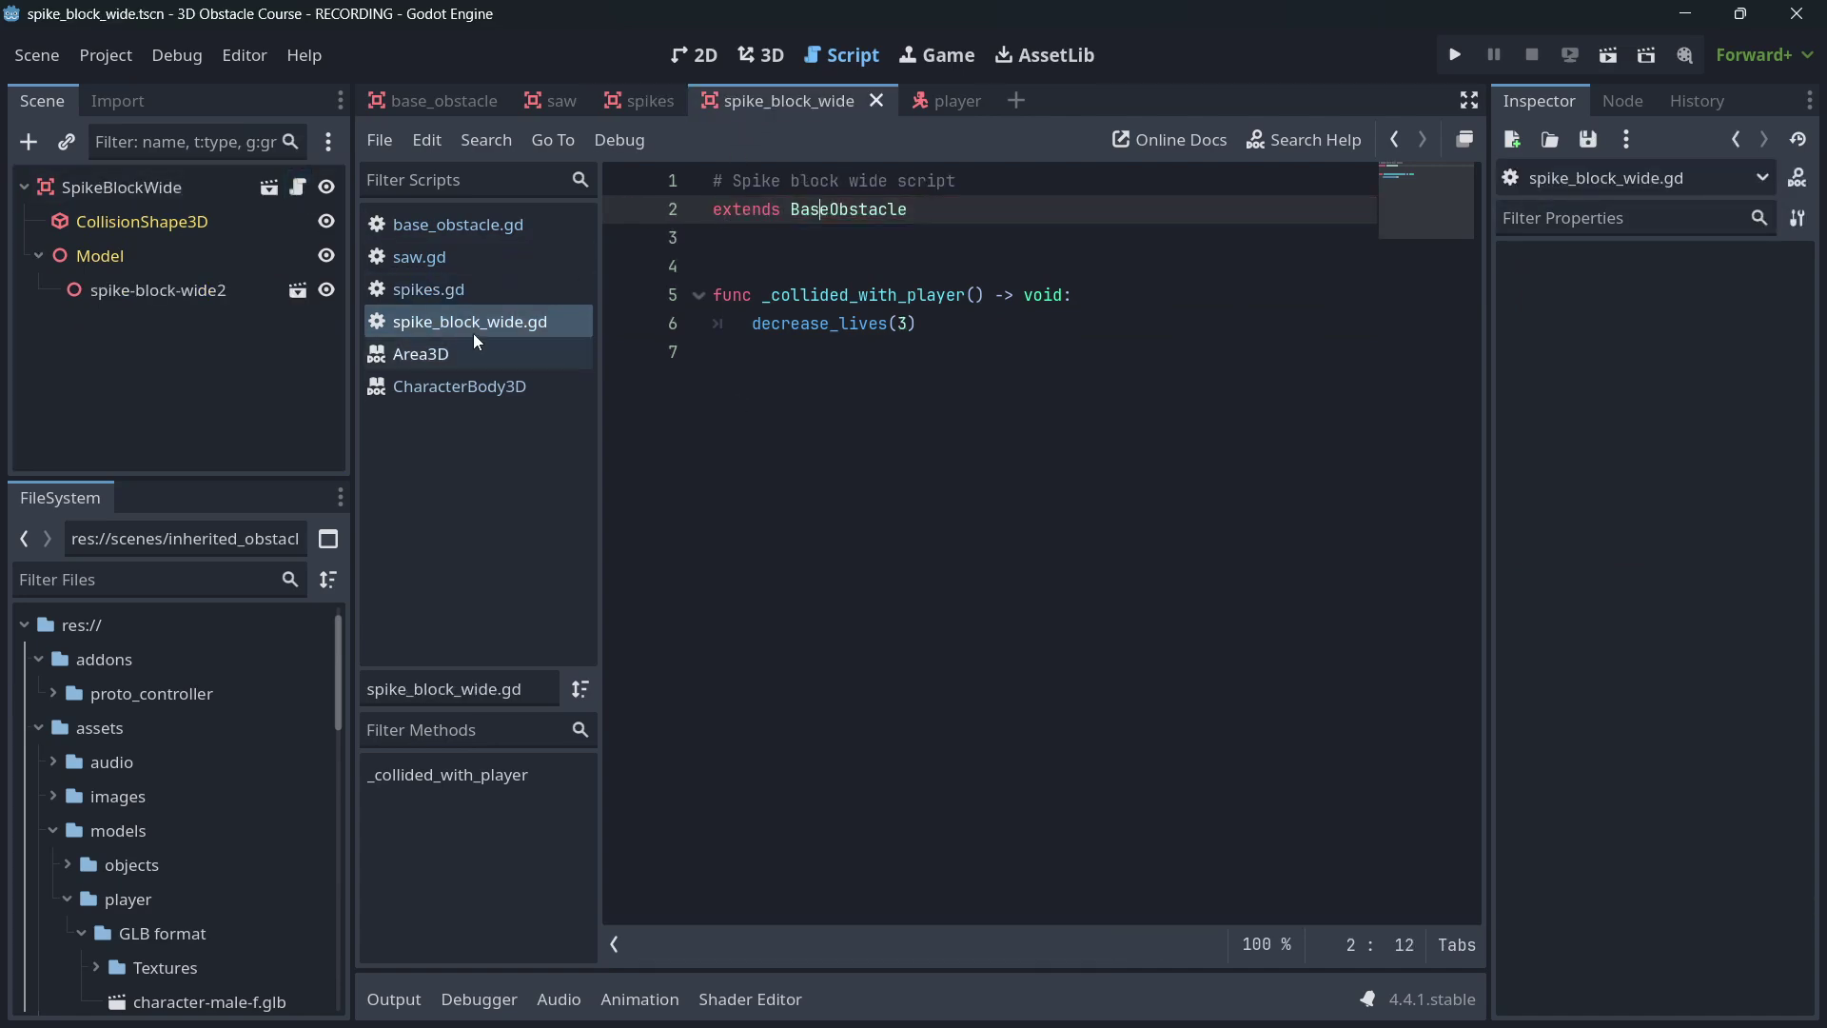
- Compare saw.gd, spikes.gd and spike_block_wide.gd in the script list, ending on spike_block_wide.gd
{"action": "left_click", "coordinate": [435, 278]}
{"action": "left_click", "coordinate": [436, 271]}
{"action": "left_click", "coordinate": [457, 289]}
{"action": "left_click", "coordinate": [444, 322]}
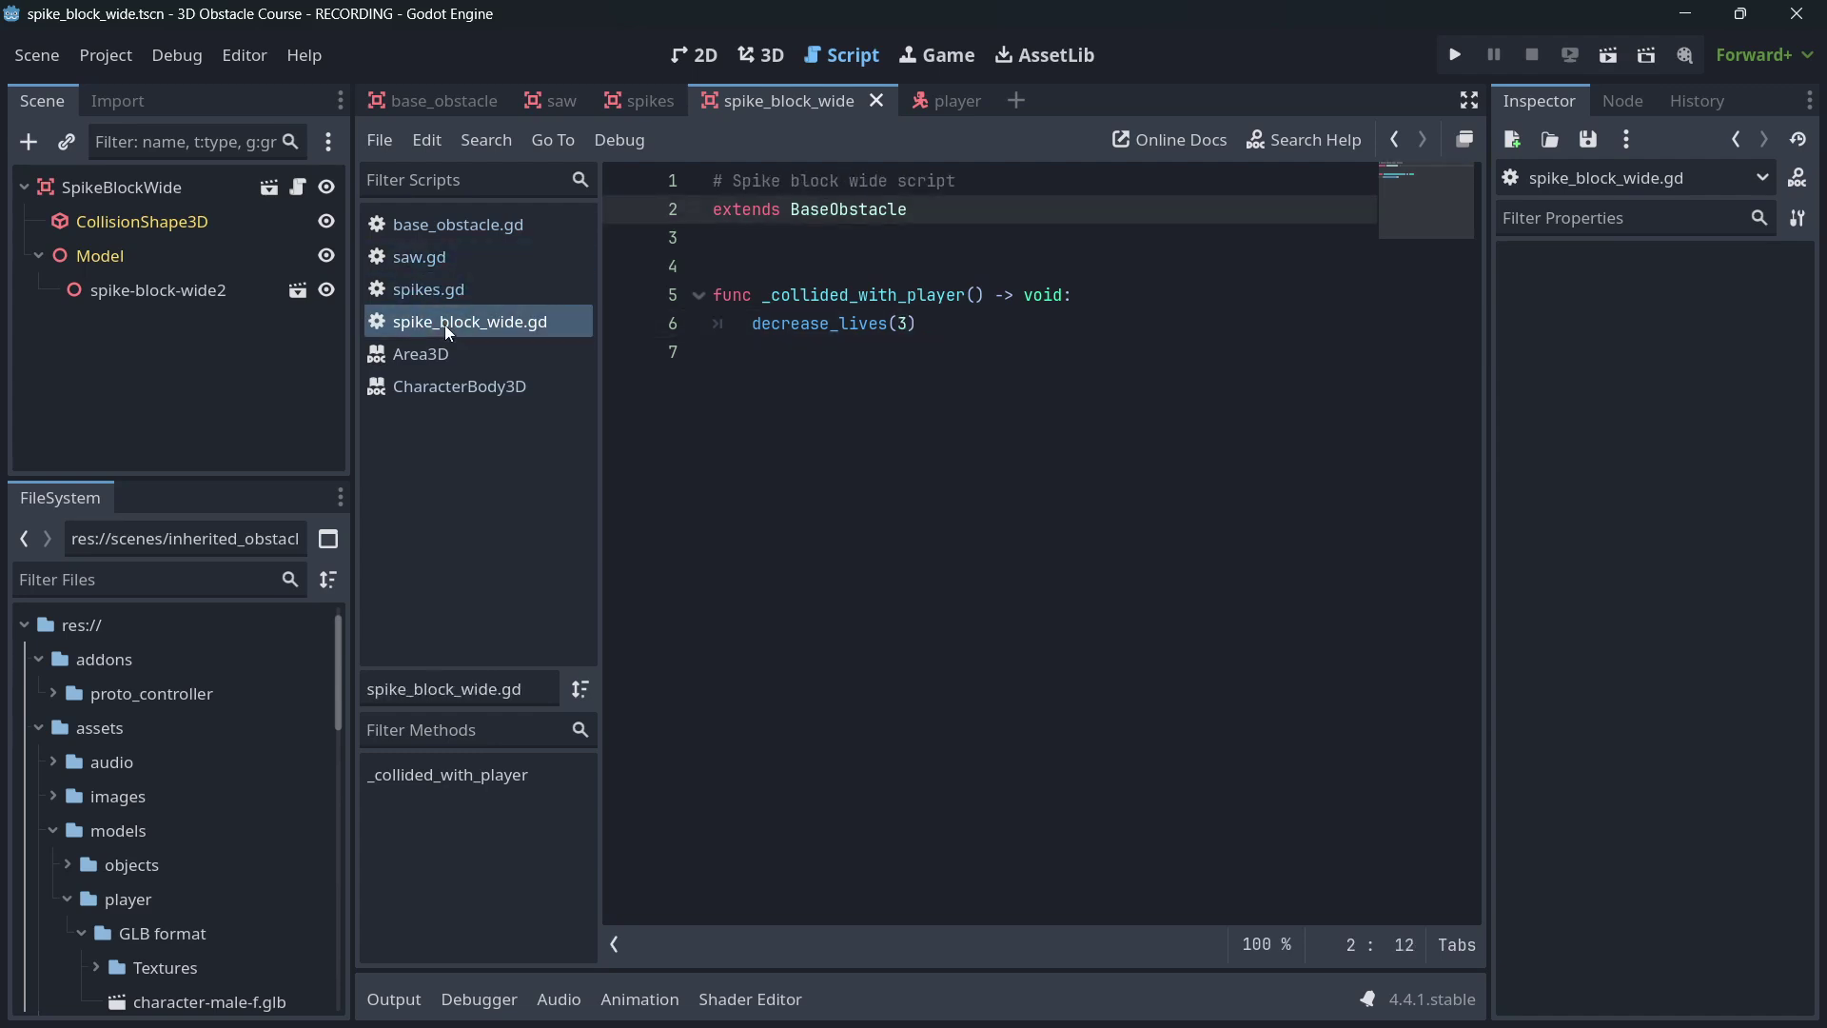
{"action": "left_click", "coordinate": [448, 294]}
{"action": "left_click", "coordinate": [453, 309]}
- Enlarge the code and select the word BaseObstacle on line 2
{"action": "scroll", "coordinate": [838, 243], "scroll_direction": "up", "scroll_amount": 4, "text": "ctrl"}
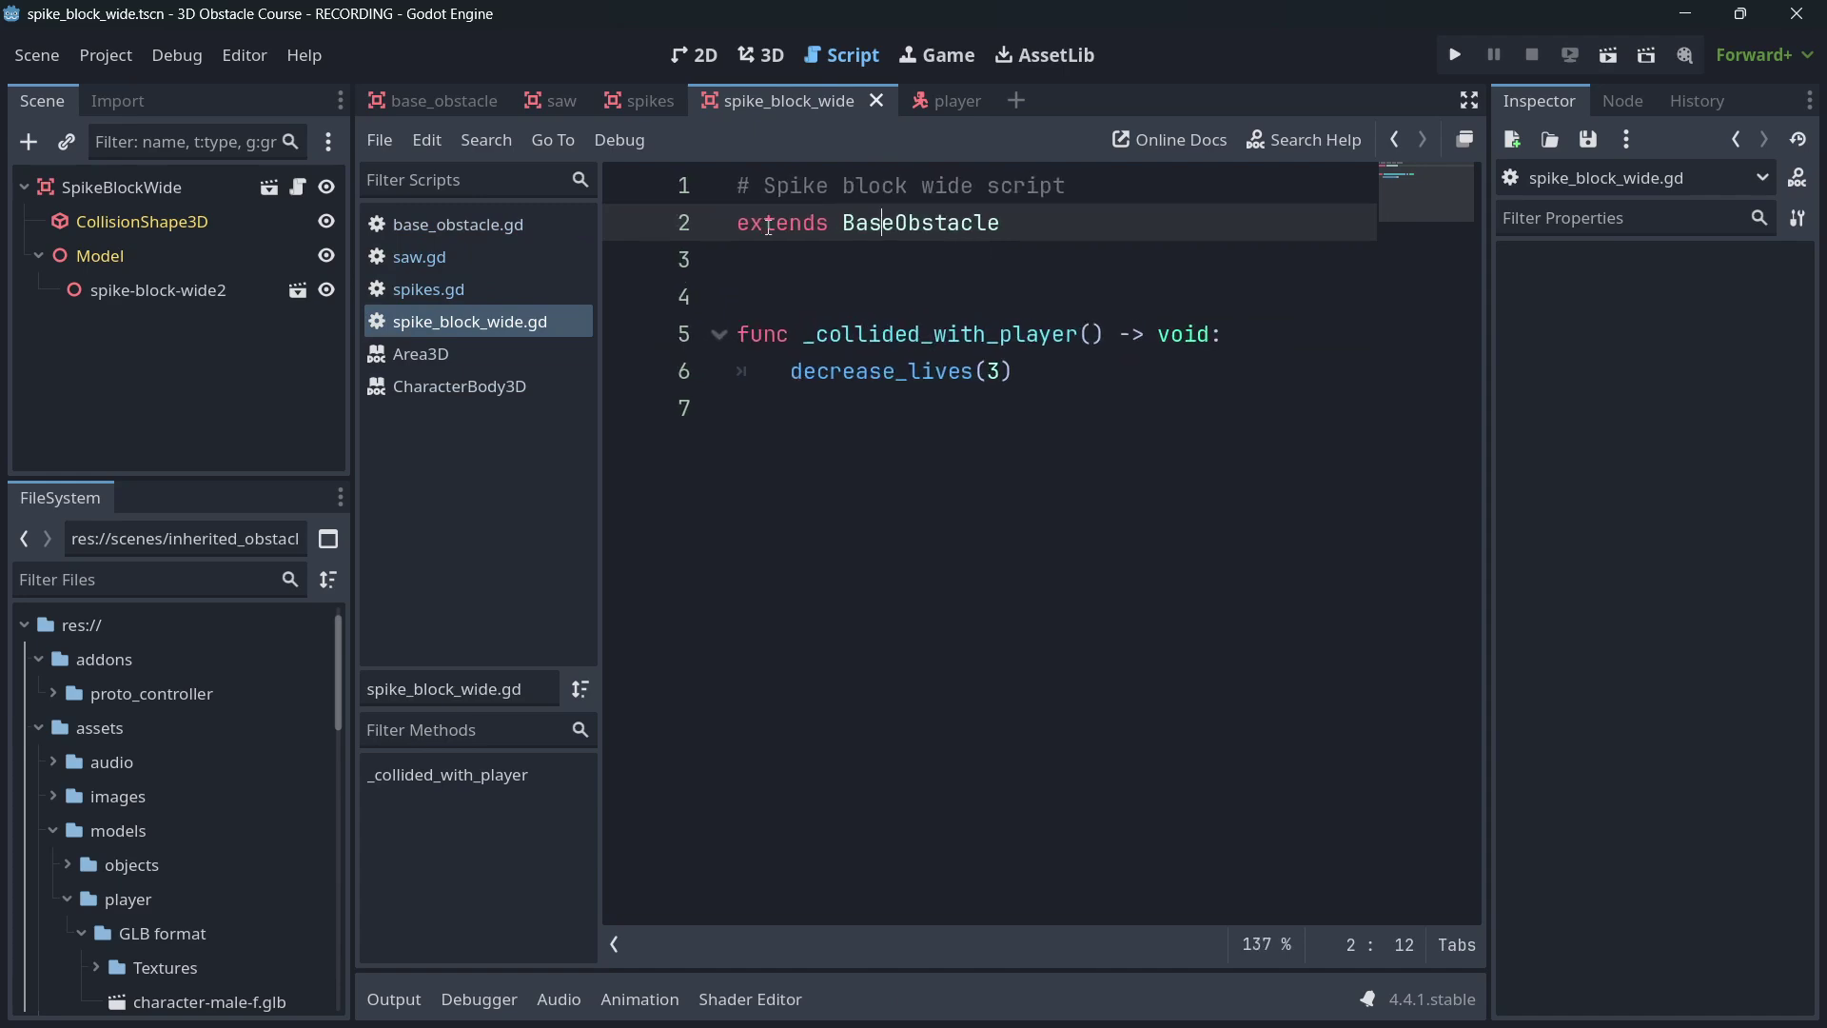
{"action": "left_click_drag", "start_coordinate": [1011, 225], "coordinate": [843, 225]}
{"action": "key", "text": "Left"}
{"action": "double_click", "coordinate": [862, 223]}
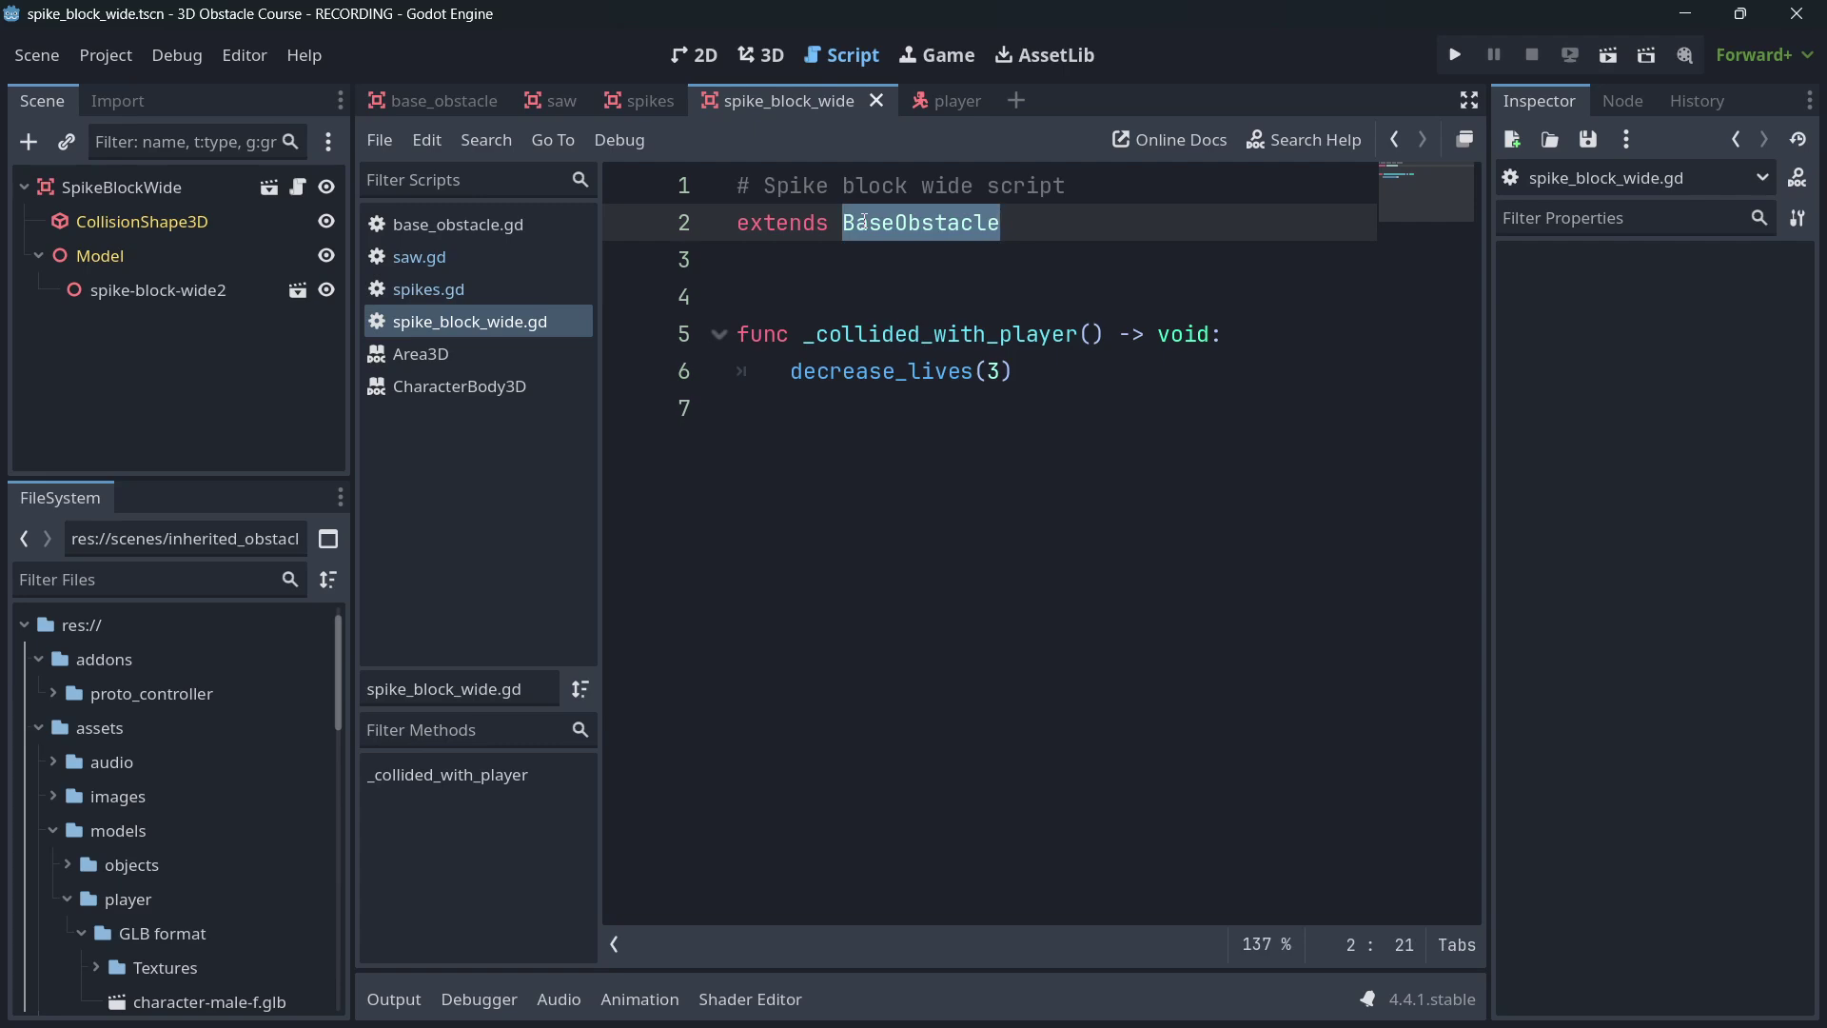
- Open base_obstacle.gd at its top, then visit the base_obstacle scene and return to spike_block_wide
{"action": "left_click", "coordinate": [488, 236]}
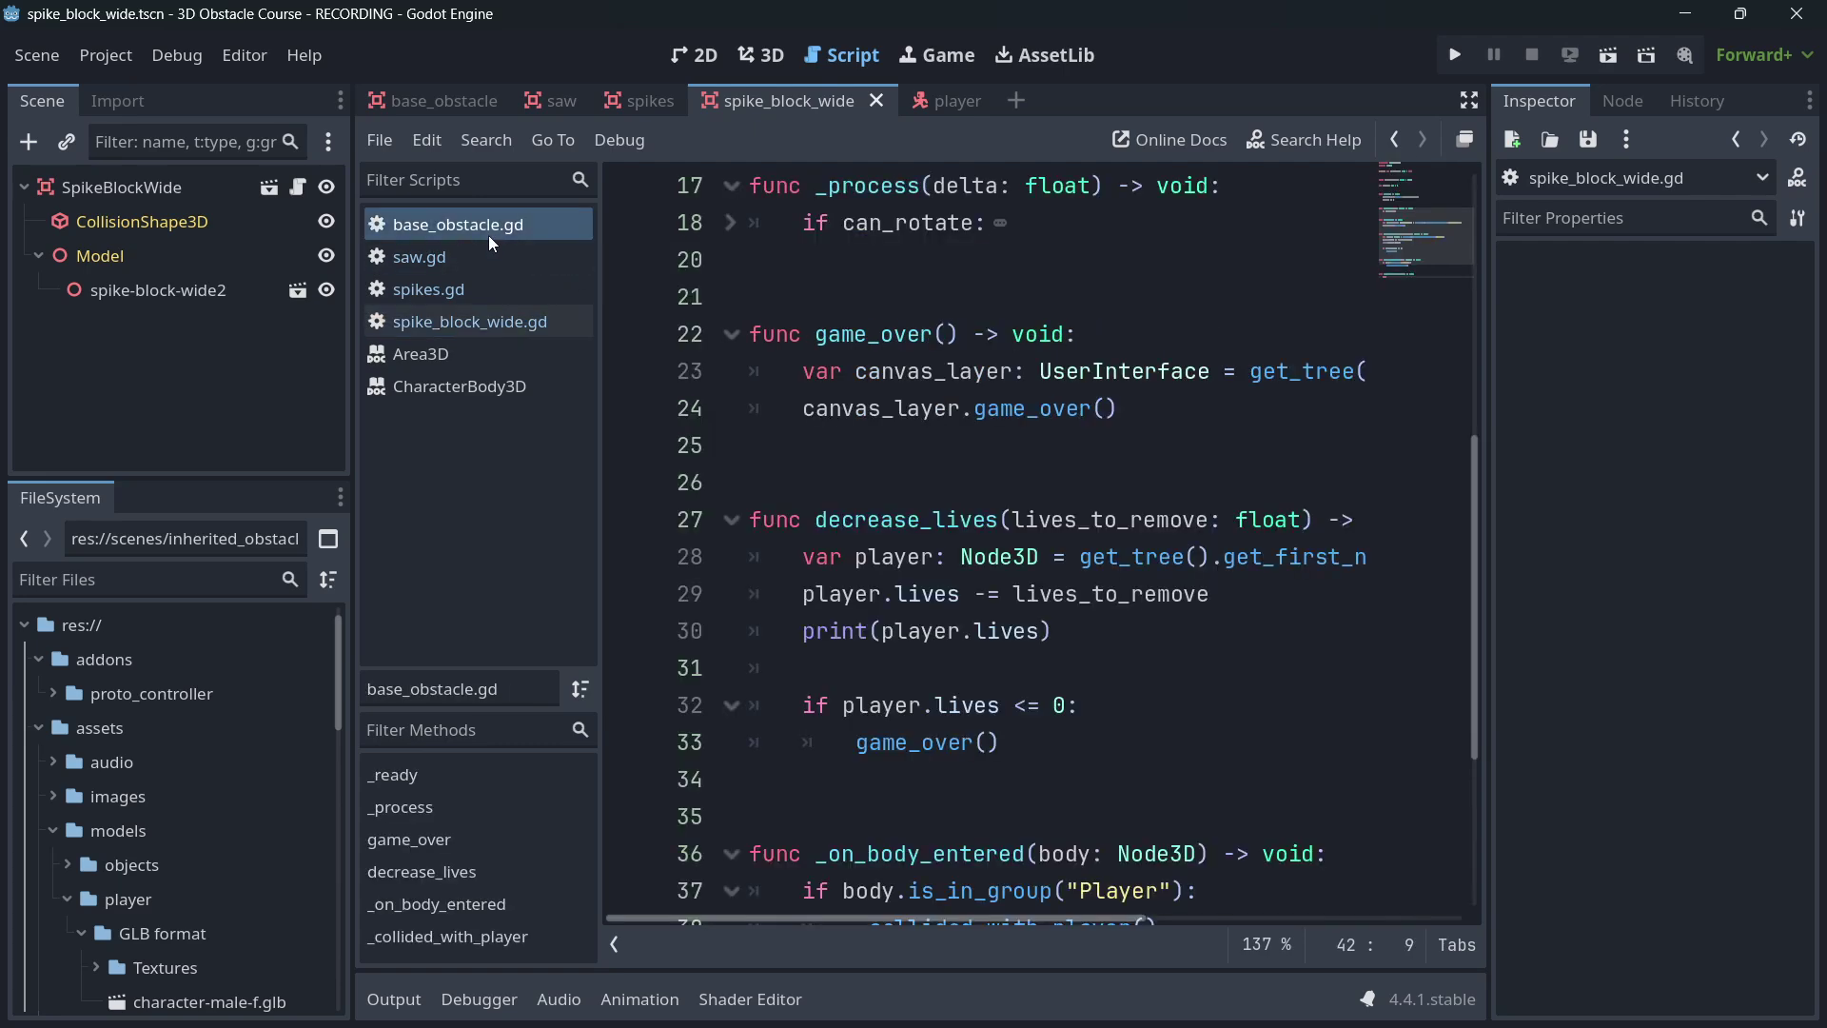
{"action": "scroll", "coordinate": [897, 287], "scroll_direction": "up", "scroll_amount": 5}
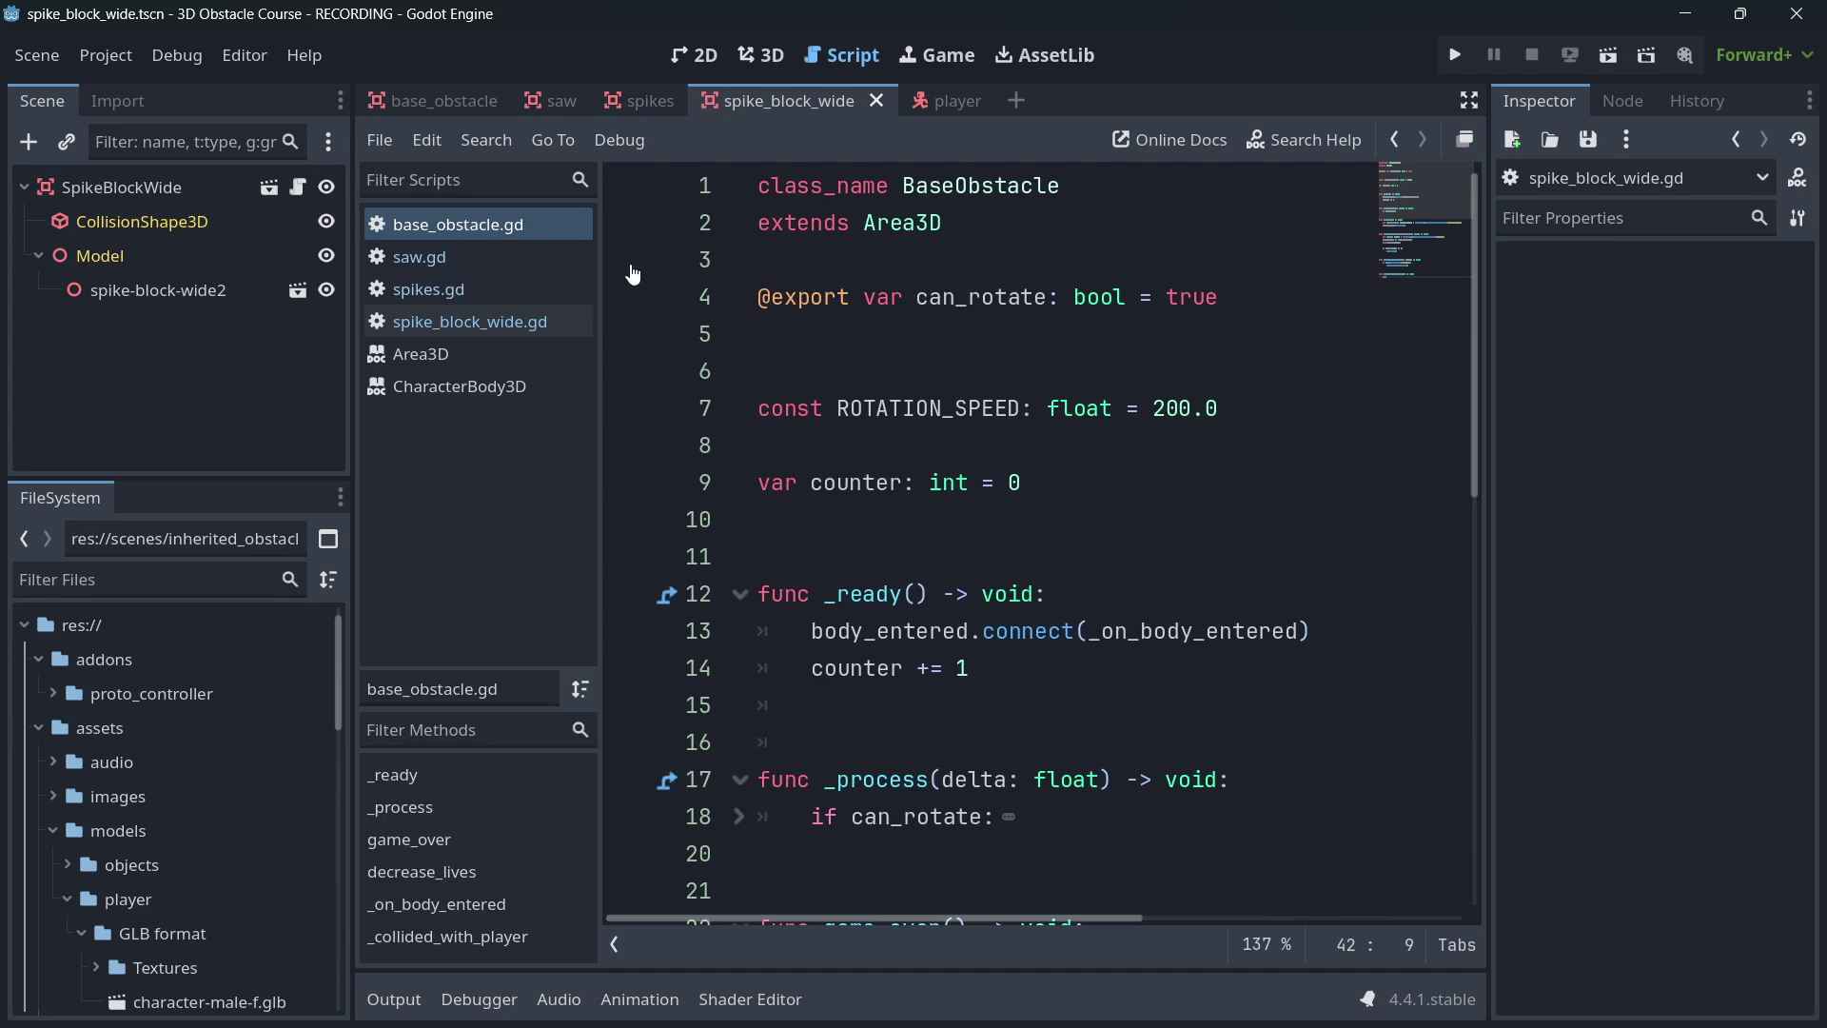
{"action": "left_click", "coordinate": [441, 90]}
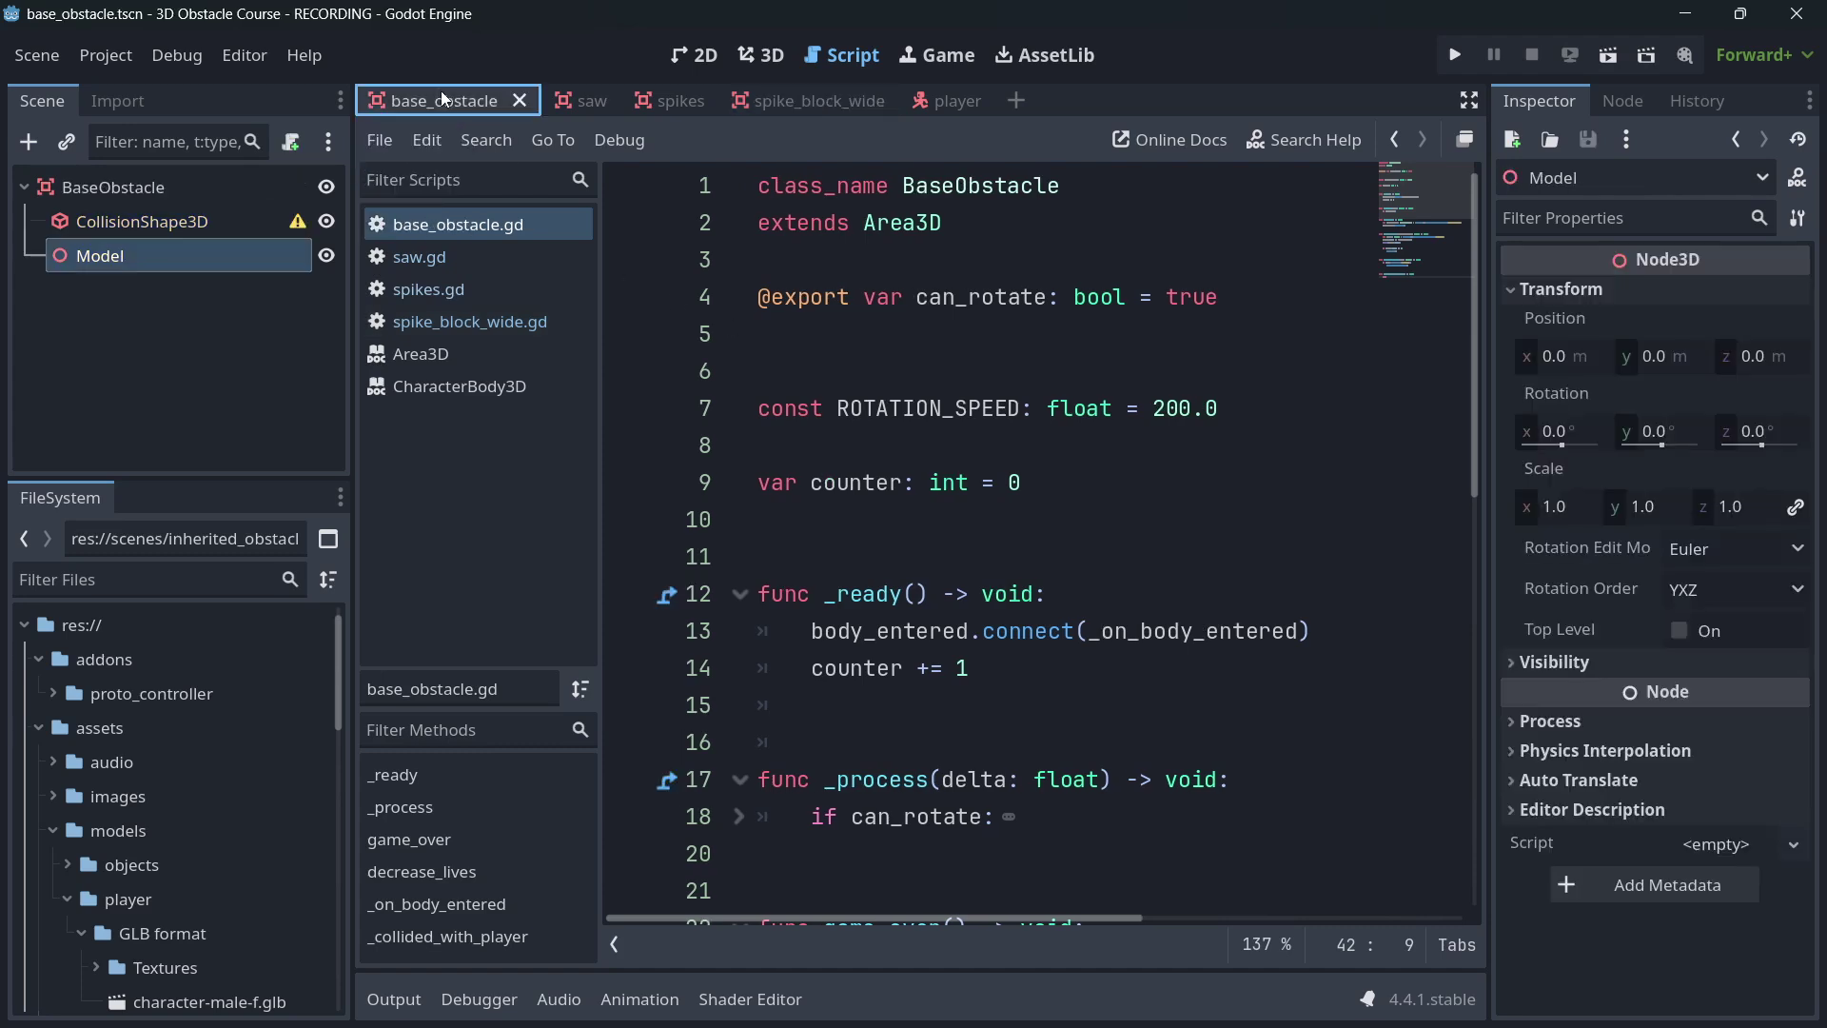
{"action": "left_click", "coordinate": [791, 100]}
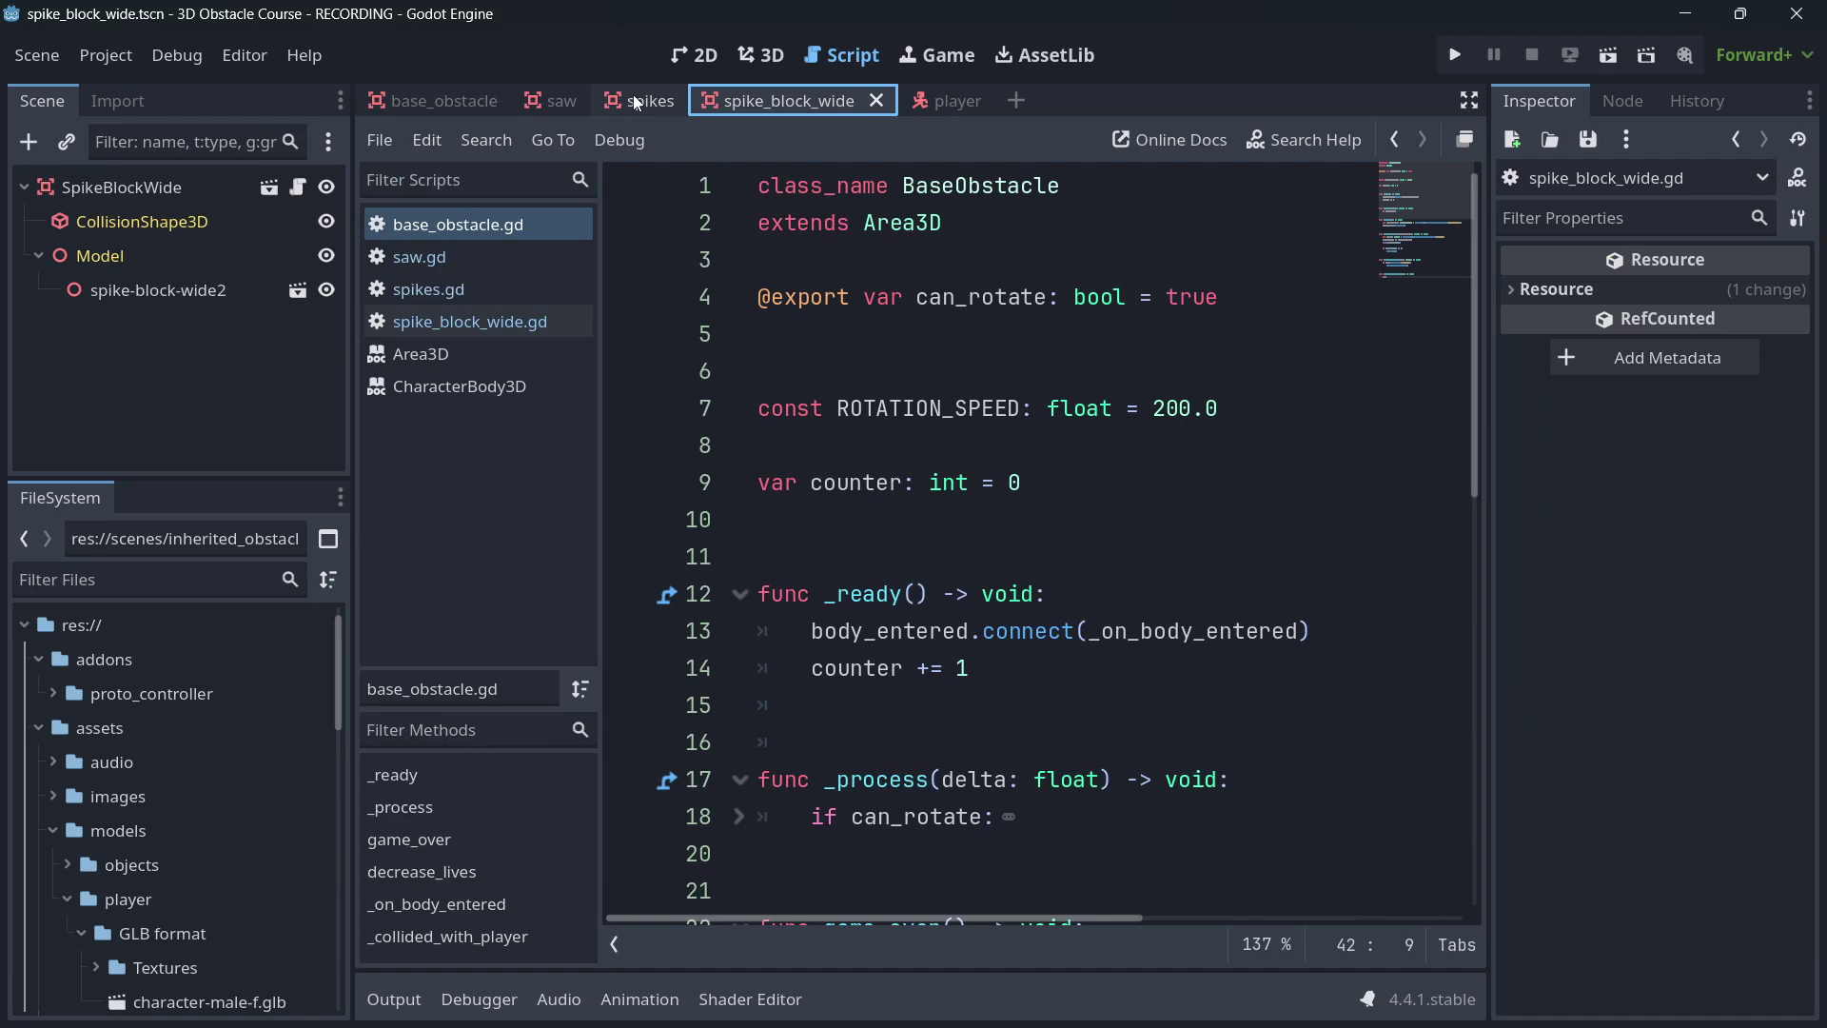